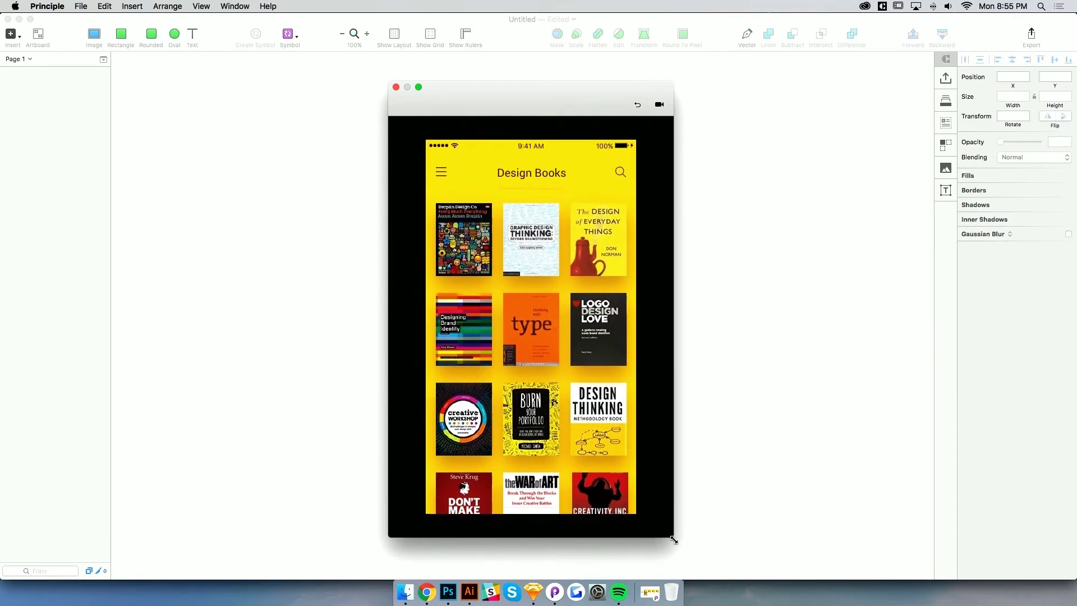
Preview the prototype by opening the Logo Design Love book, reading its page, favouriting it and returning to the book grid
drag(553, 102, 524, 89)
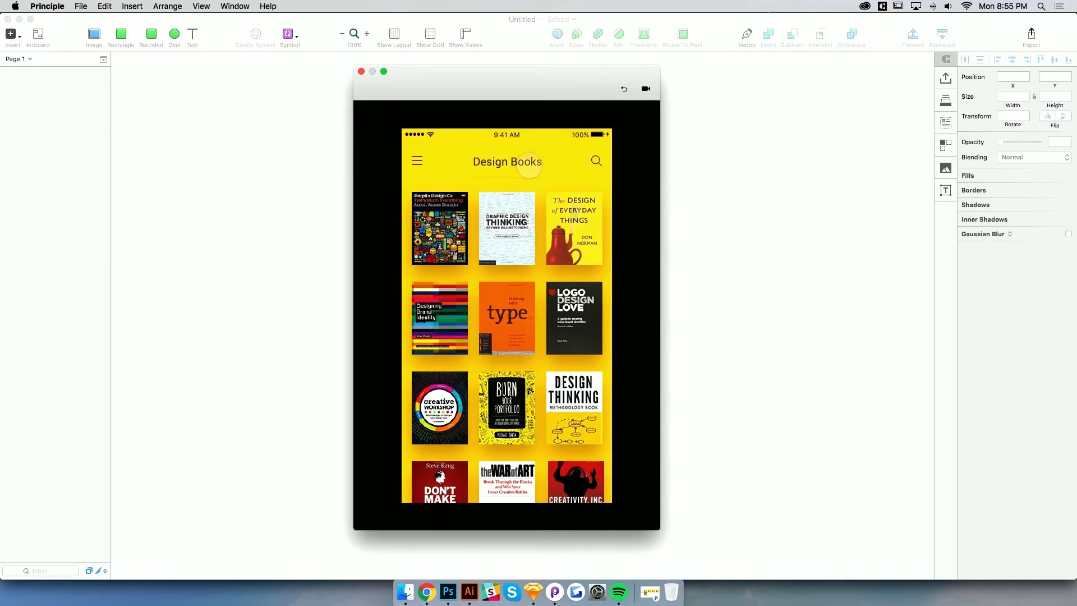
click(566, 320)
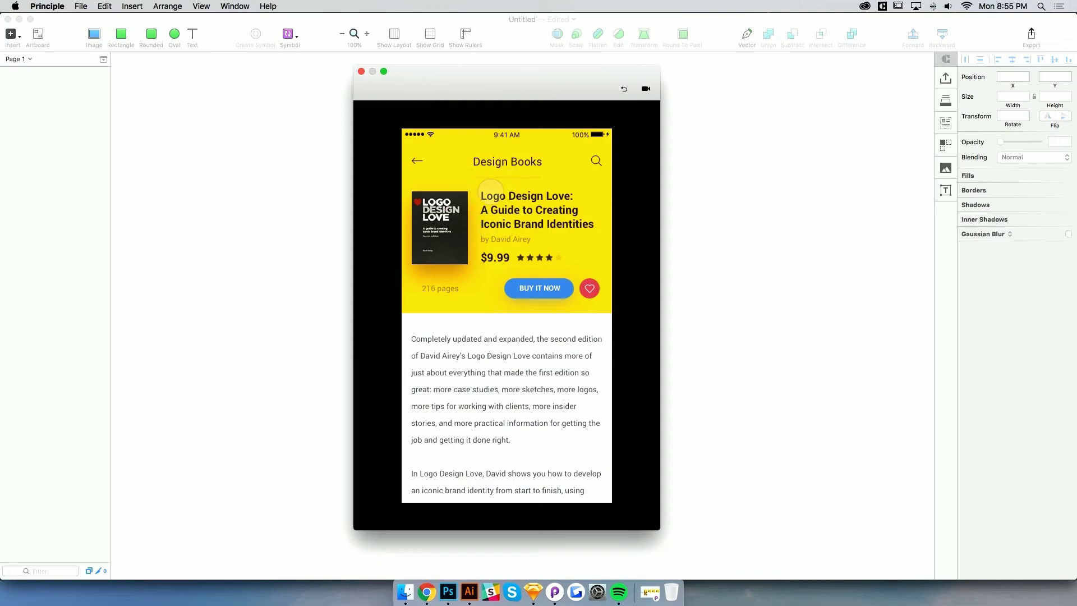
click(420, 161)
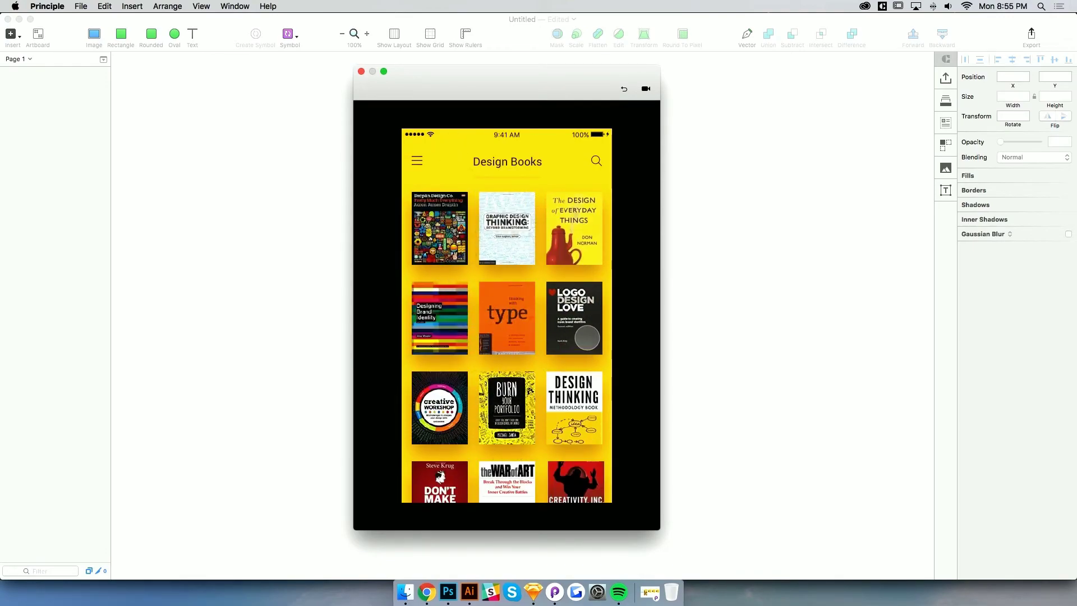
click(580, 313)
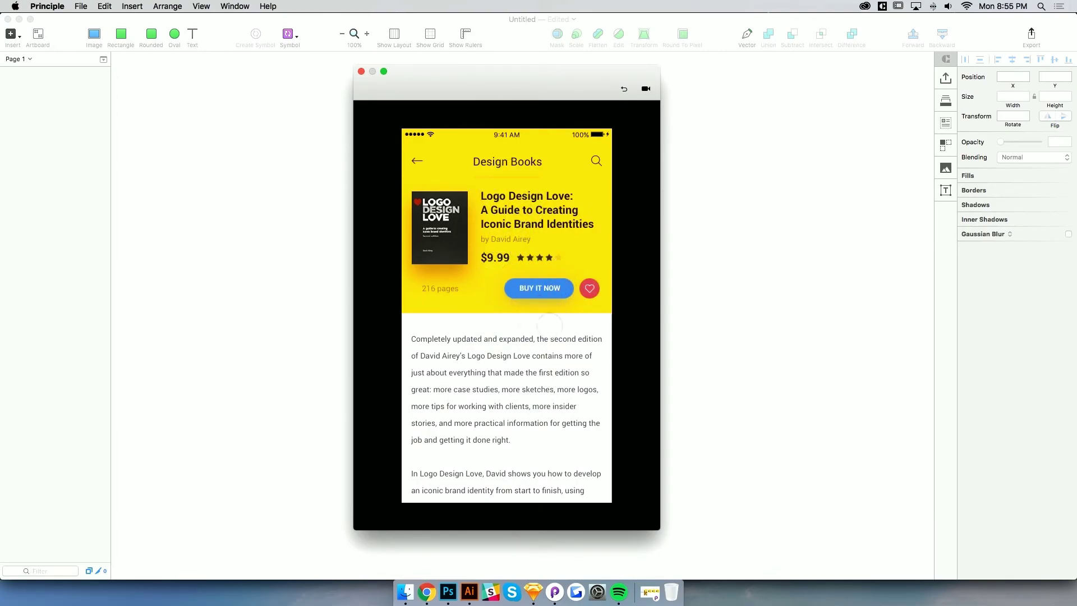
scroll(499, 440, down, 3)
scroll(508, 409, up, 3)
click(587, 297)
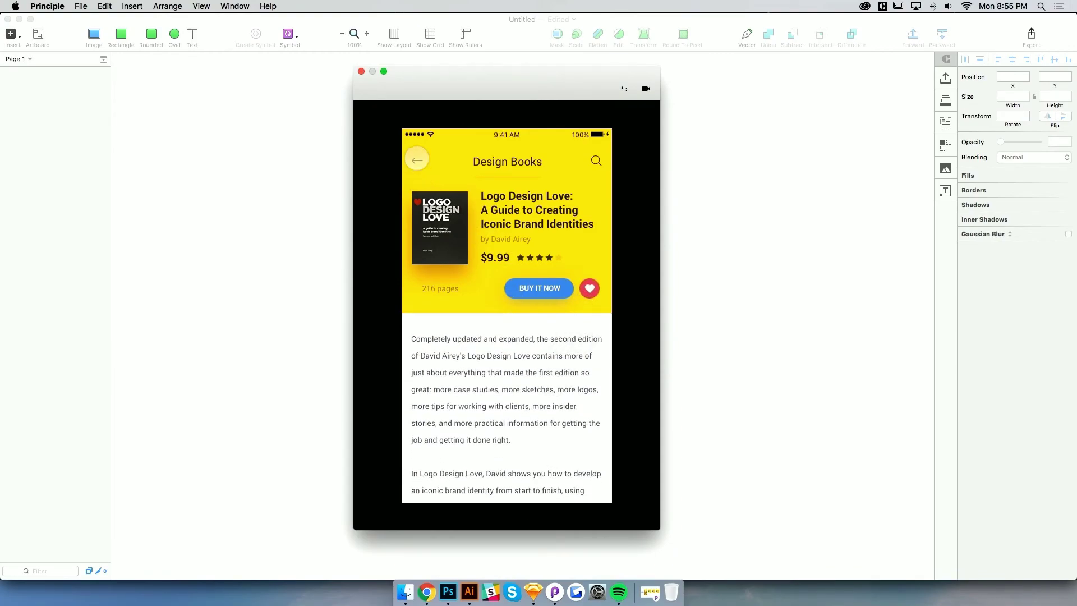
click(417, 161)
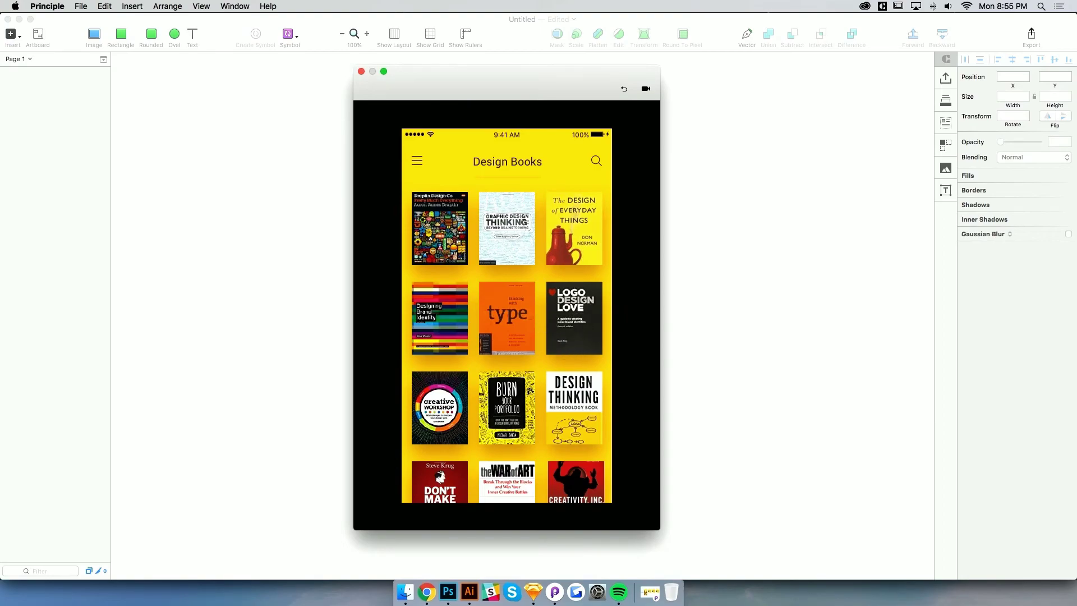
drag(529, 94, 529, 87)
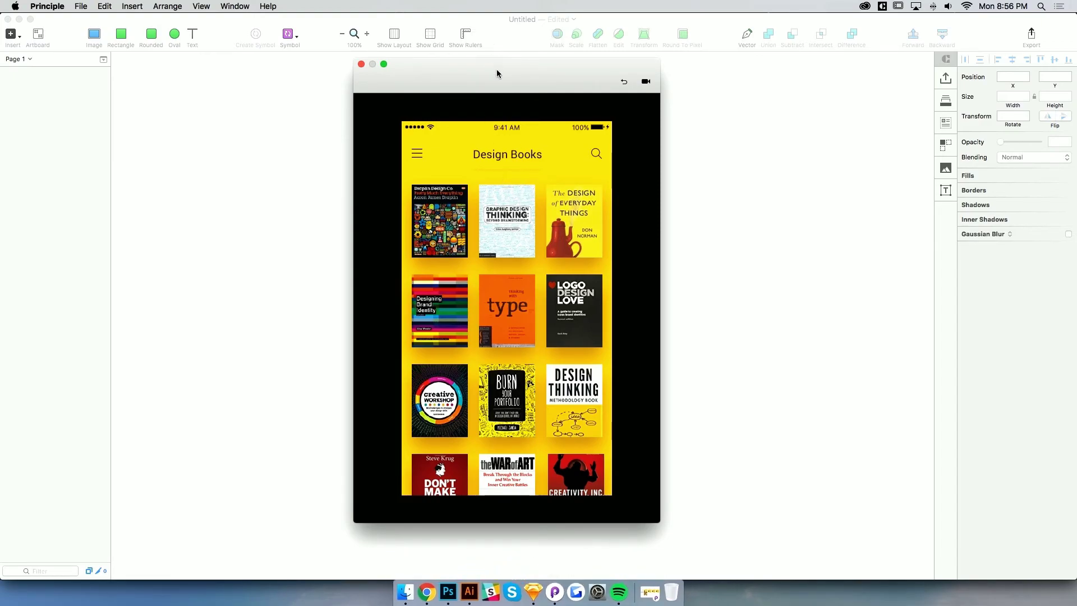
Replay the transitions between the book grid and the Logo Design Love page, close the preview and switch to Sketch
drag(509, 83, 499, 79)
click(544, 285)
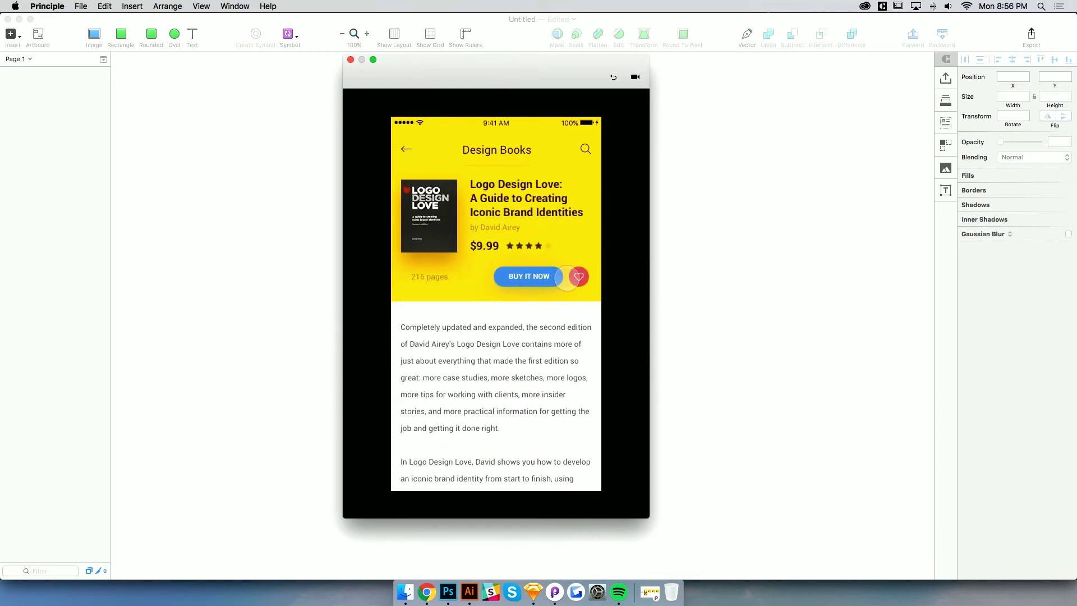
click(406, 153)
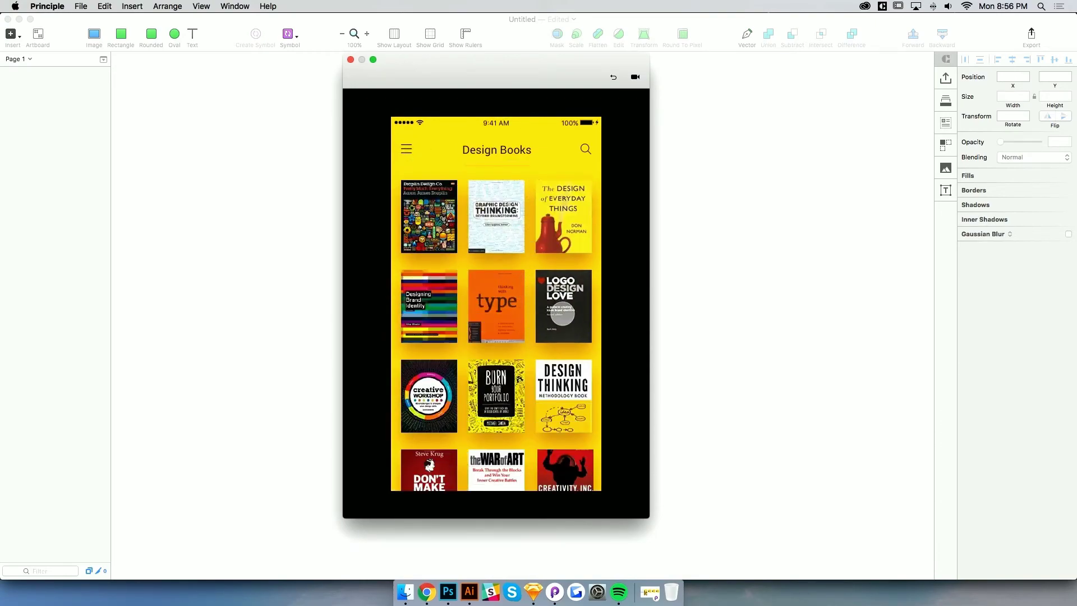
click(561, 306)
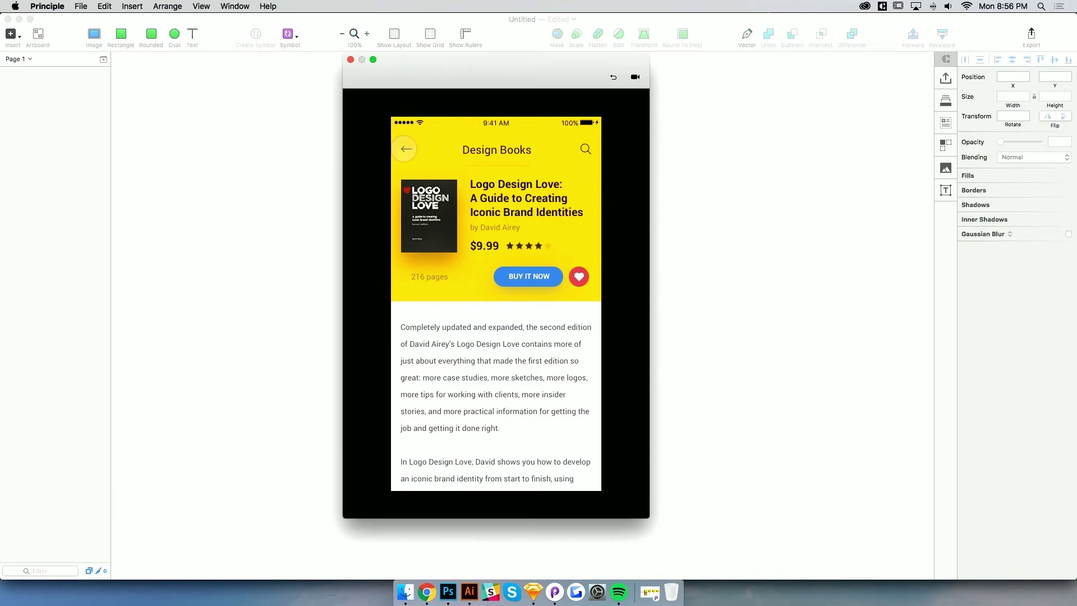
click(406, 149)
click(351, 62)
click(321, 19)
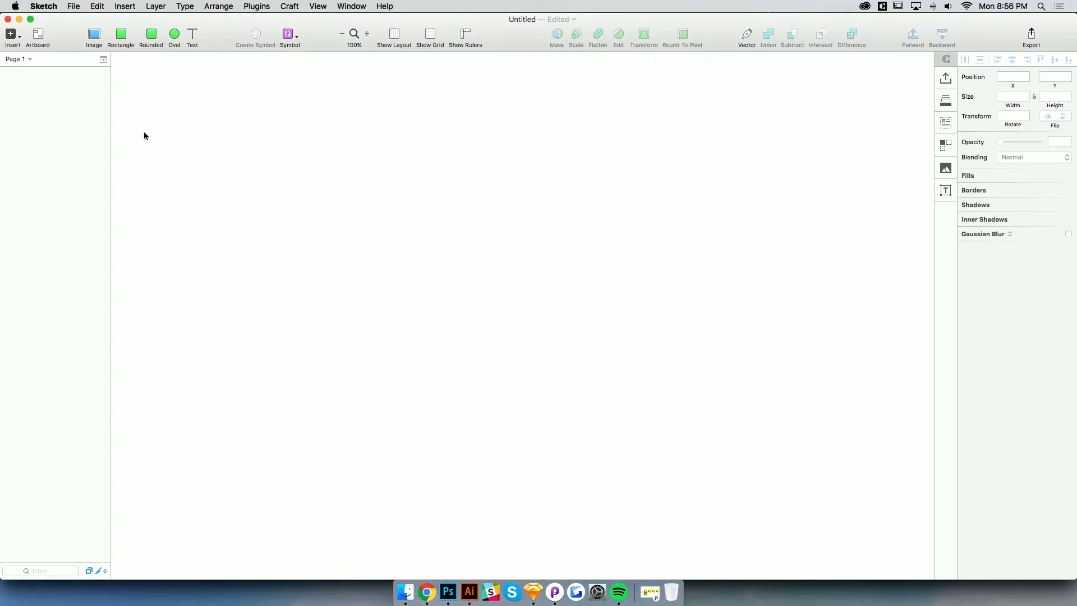
Insert an artboard using the iPhone 7 preset (375x667px)
click(38, 37)
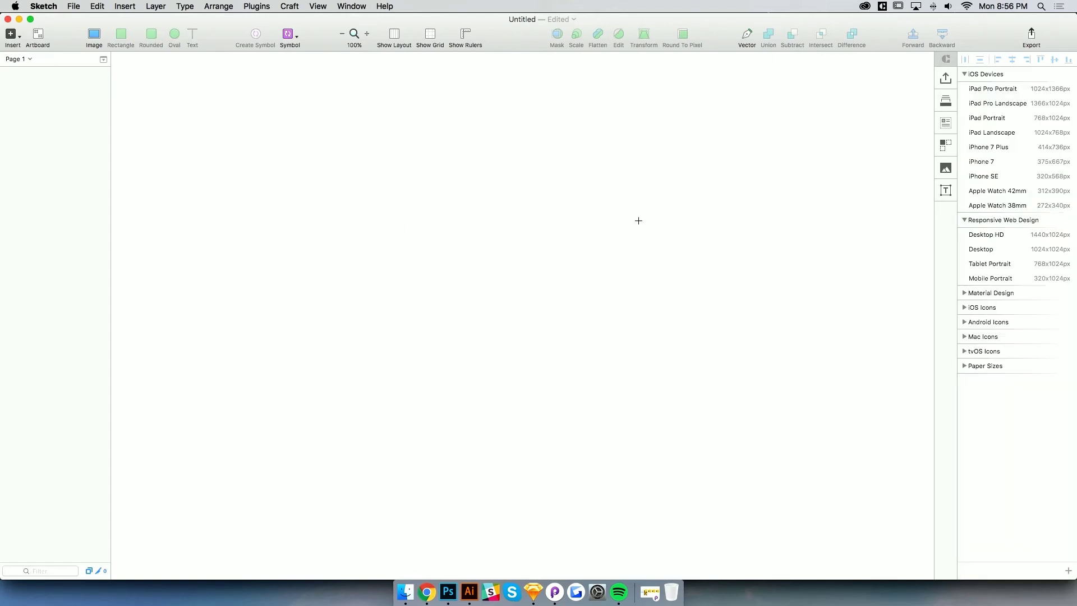
click(981, 163)
click(703, 214)
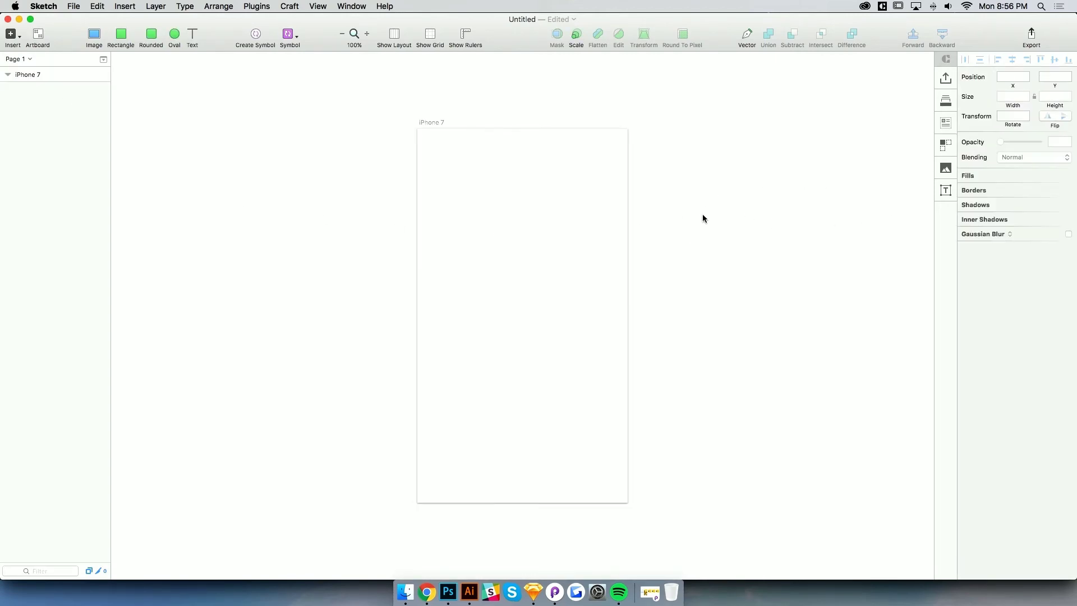
Rename the iPhone 7 artboard as Books
click(468, 144)
double_click(31, 75)
text(B)
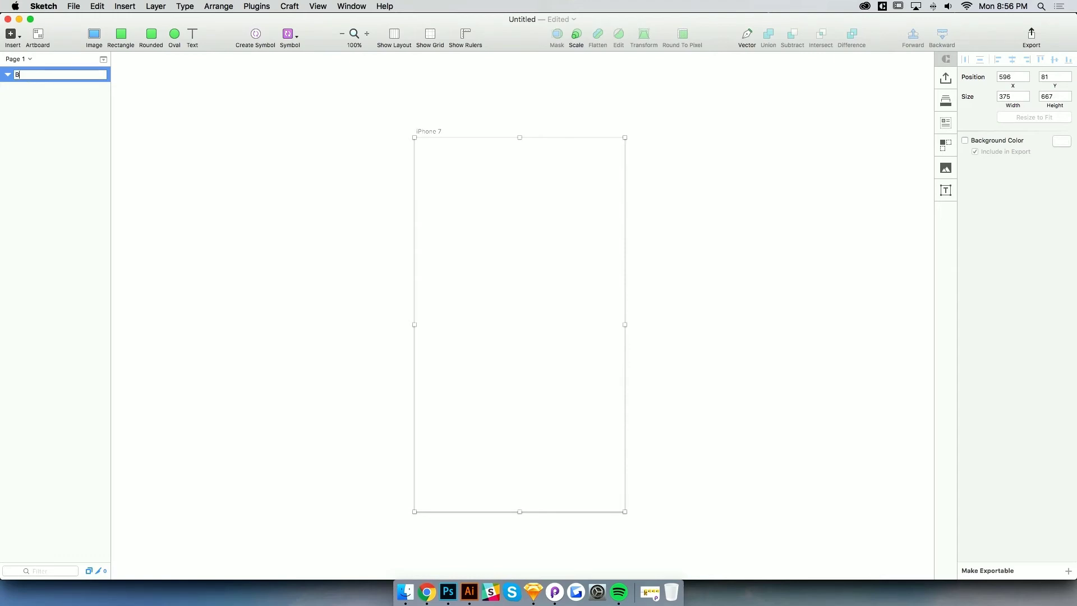
text(ooks)
key(Return)
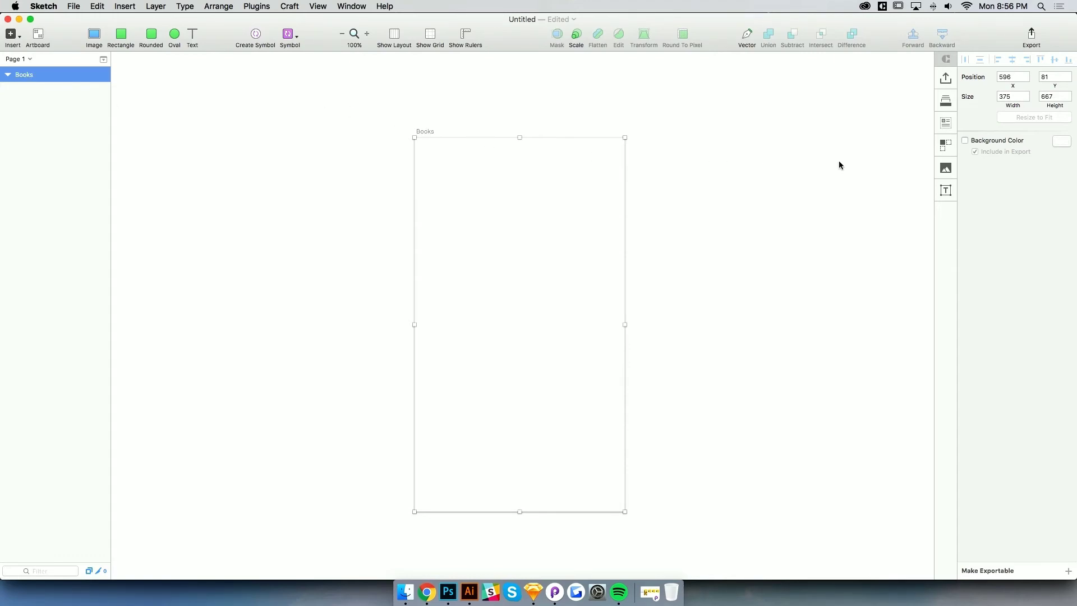
Enable a background color on the Books artboard and set it to a bright, saturated yellow
click(524, 129)
click(424, 133)
click(964, 141)
click(1060, 142)
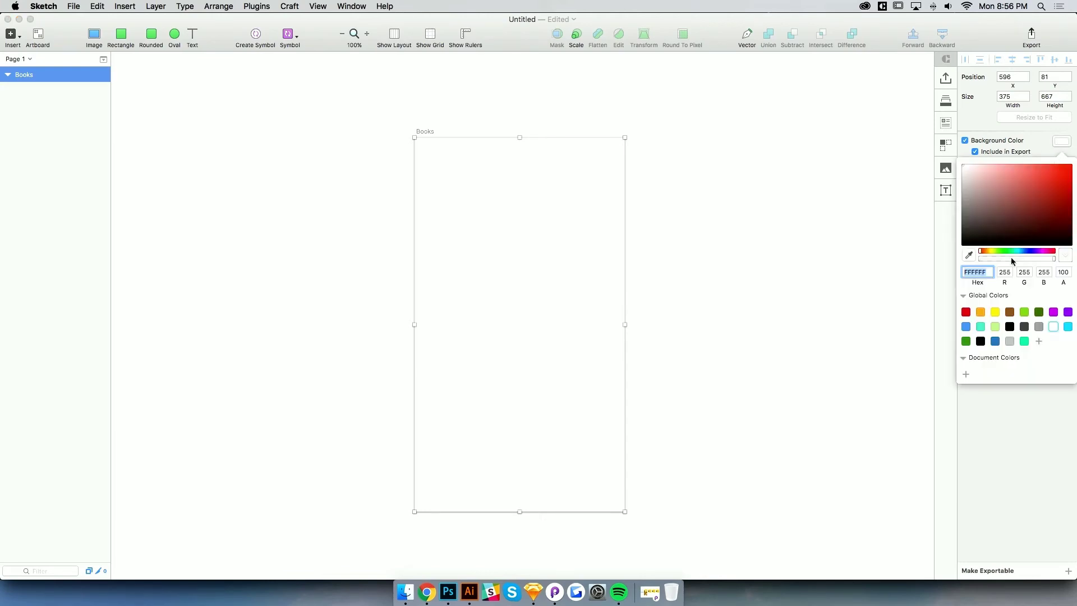
click(990, 252)
click(1072, 166)
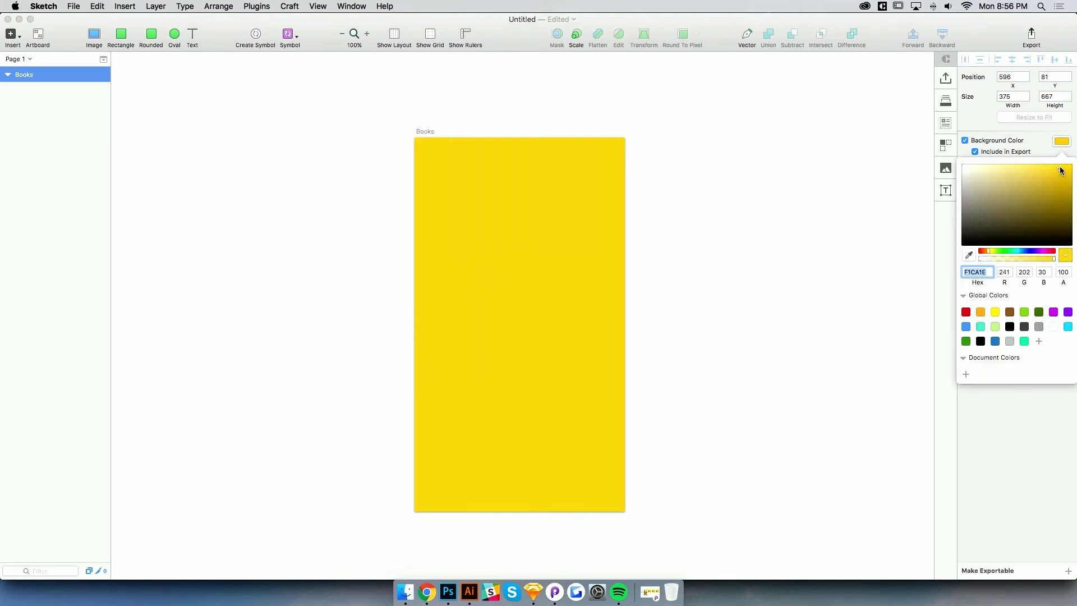
click(782, 228)
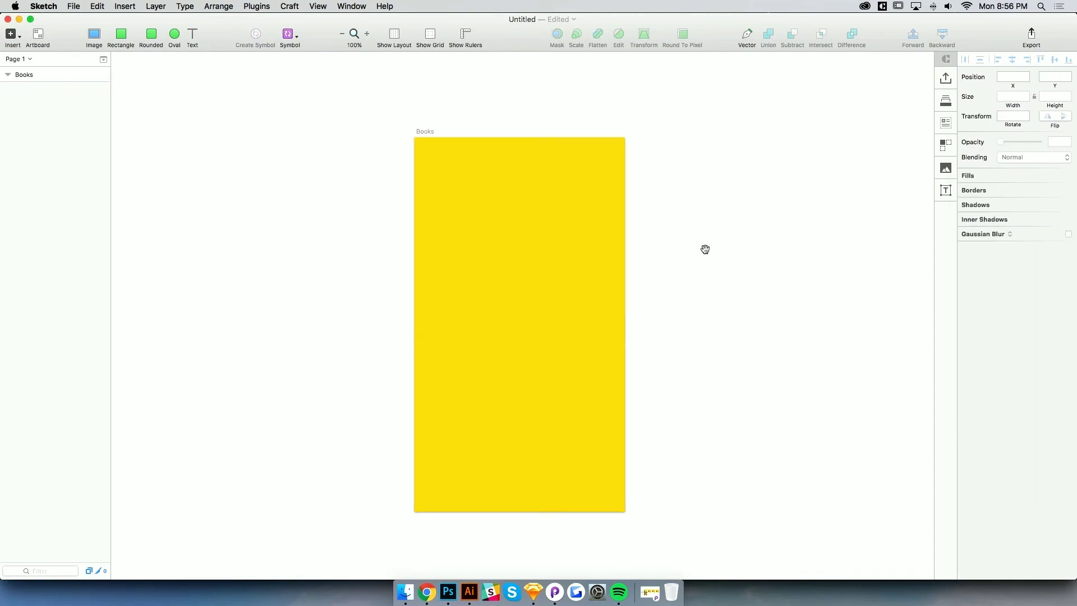
Save the document as BooksApp in the Books folder
scroll(721, 245, right, 2)
key(super+s)
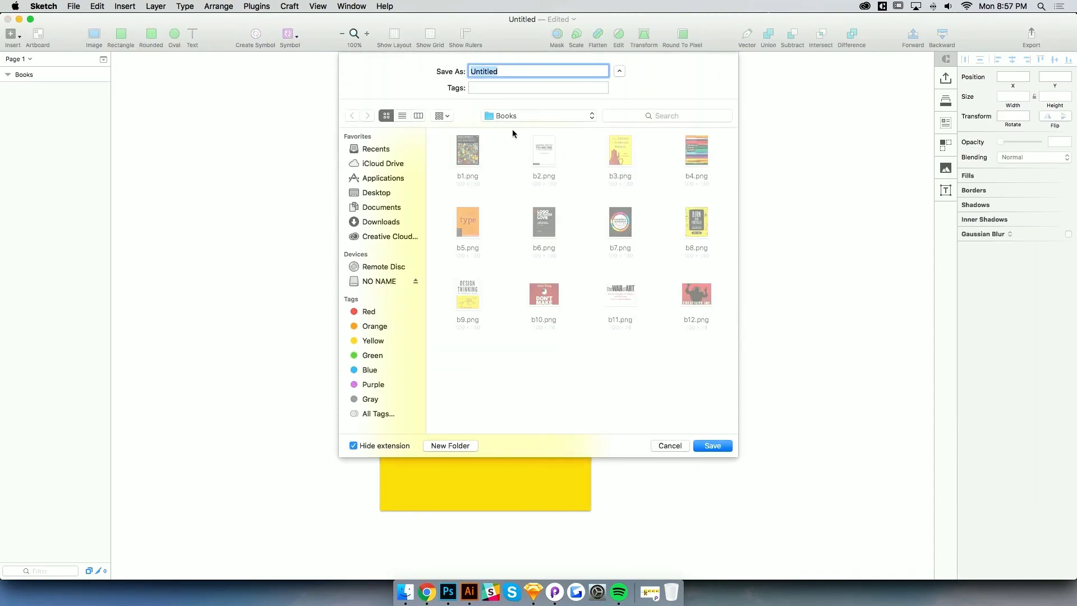
text(BooksApp)
key(Return)
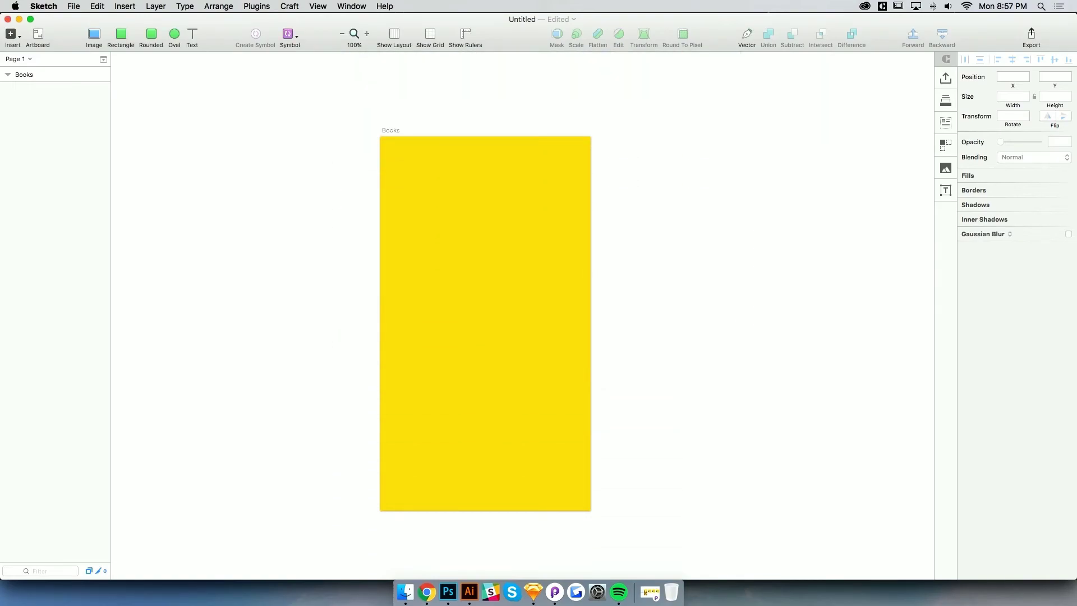
Move the Books artboard left on the canvas to about X 499, Y 71 and keep it selected
scroll(608, 221, left, 2)
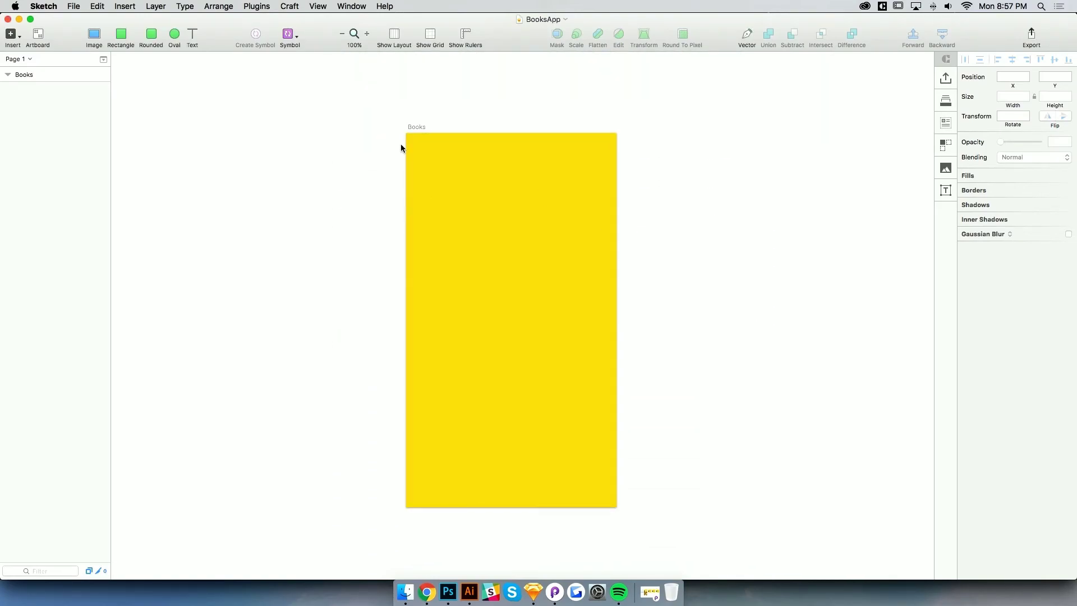
click(413, 128)
click(472, 121)
drag(537, 132, 402, 137)
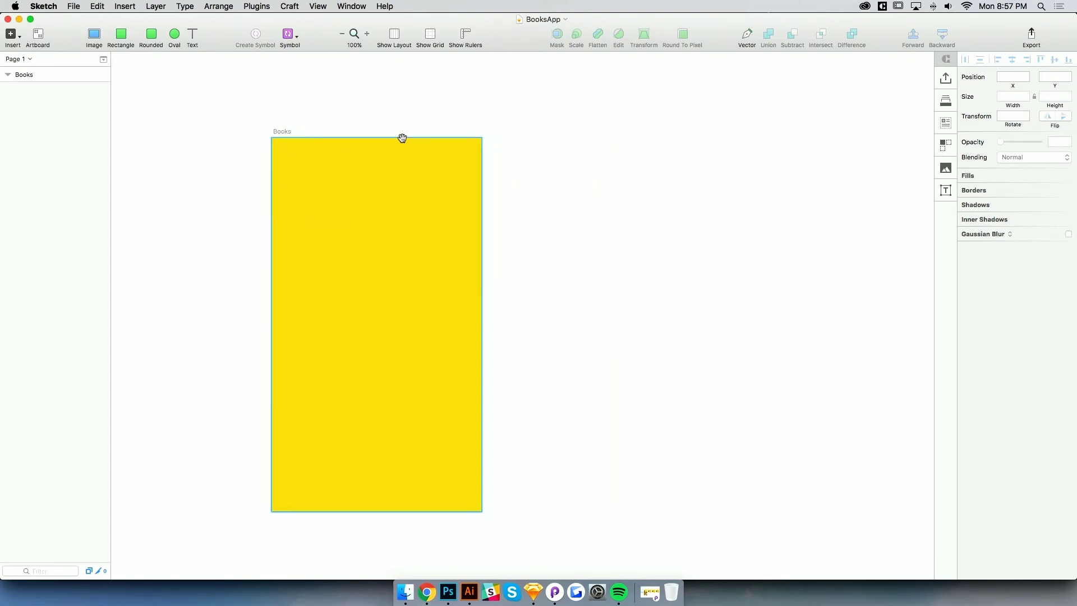
drag(284, 134, 223, 127)
click(326, 101)
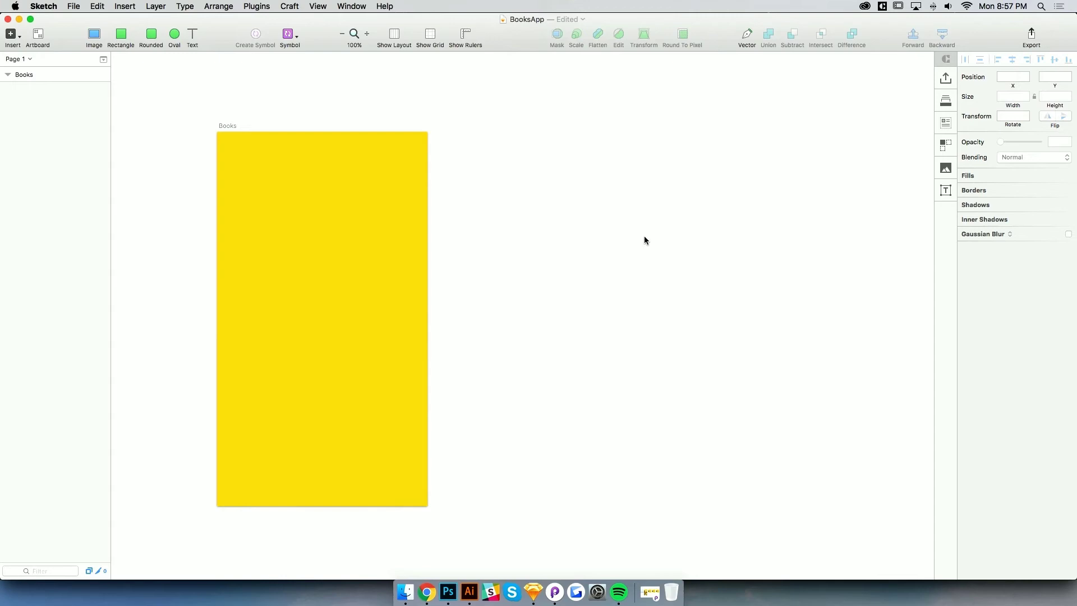
mouse_move(508, 251)
mouse_down()
mouse_move(528, 251)
mouse_move(483, 247)
mouse_move(523, 249)
mouse_up()
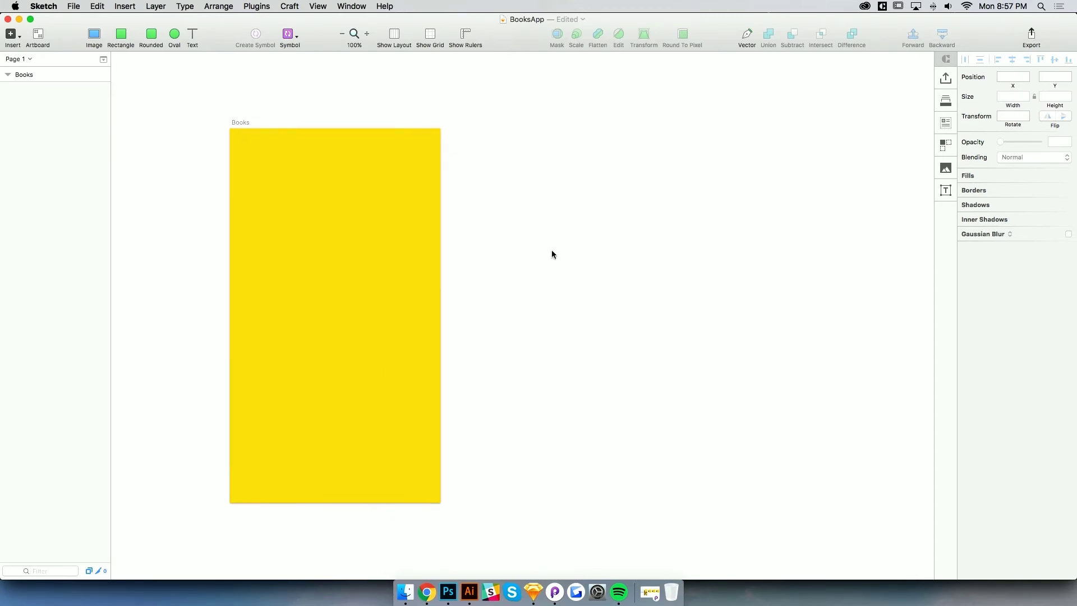
click(248, 121)
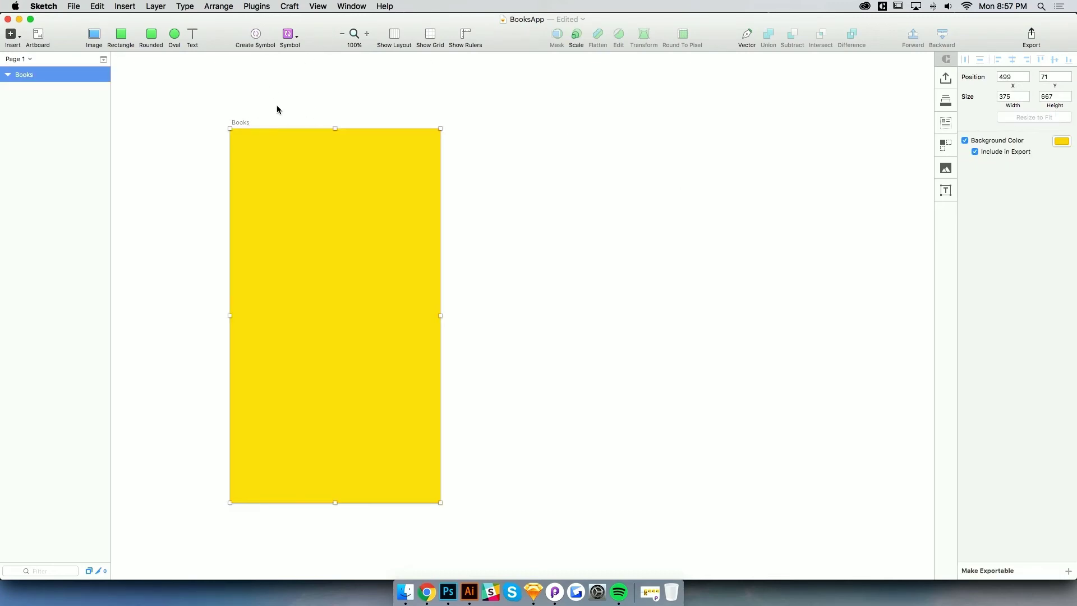
drag(286, 105, 386, 109)
click(385, 98)
click(343, 126)
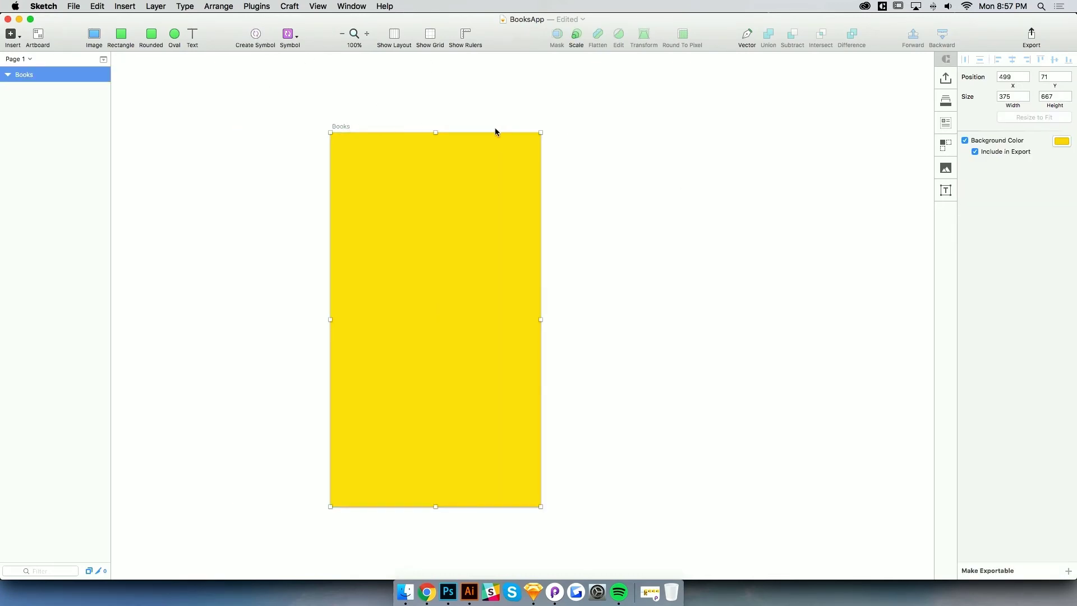
Add the title text "Design Books" and place it horizontally centred near the artboard's upper edge at X 126, Y 35
click(192, 35)
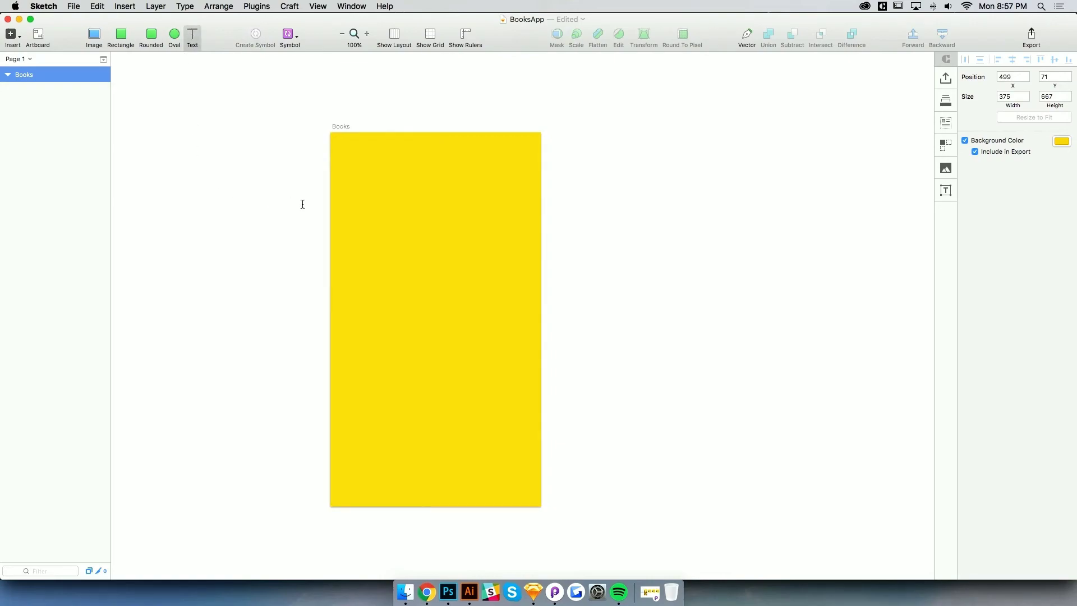
click(407, 210)
text(Design Books)
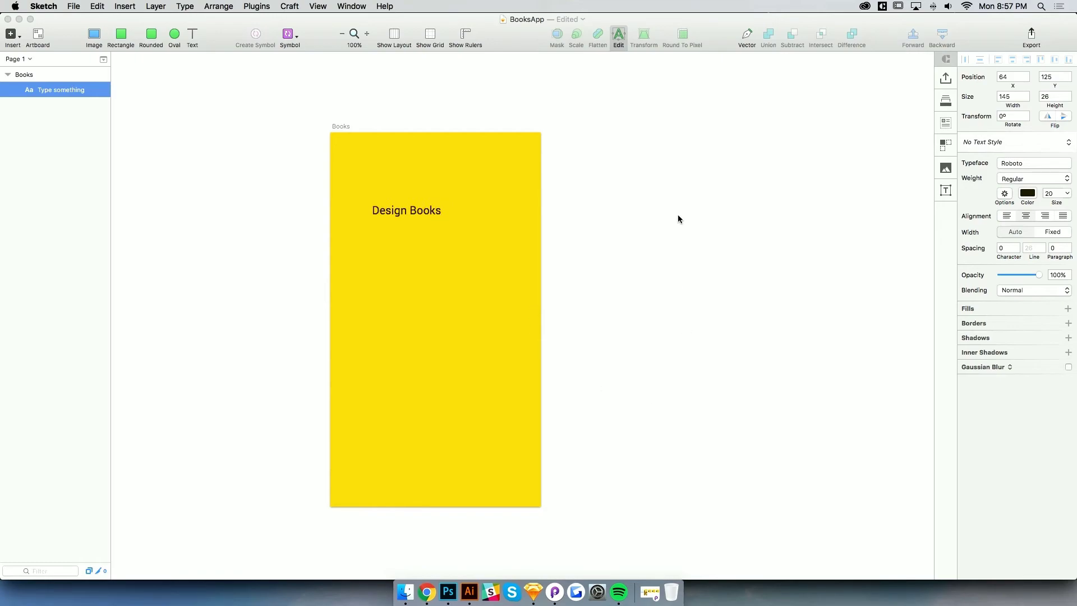
key(Escape)
drag(421, 220, 450, 164)
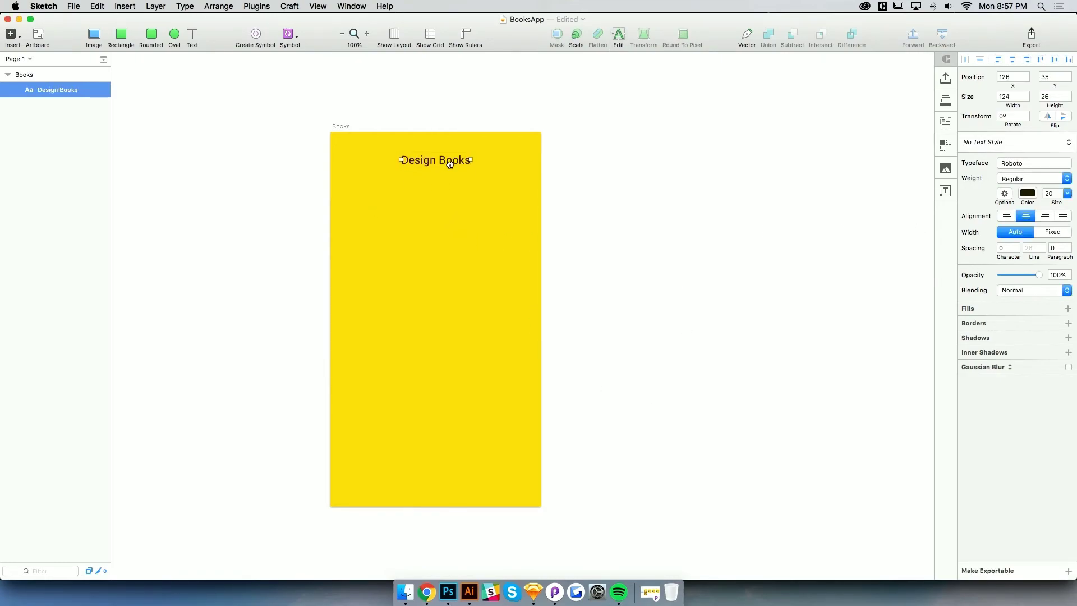
click(438, 113)
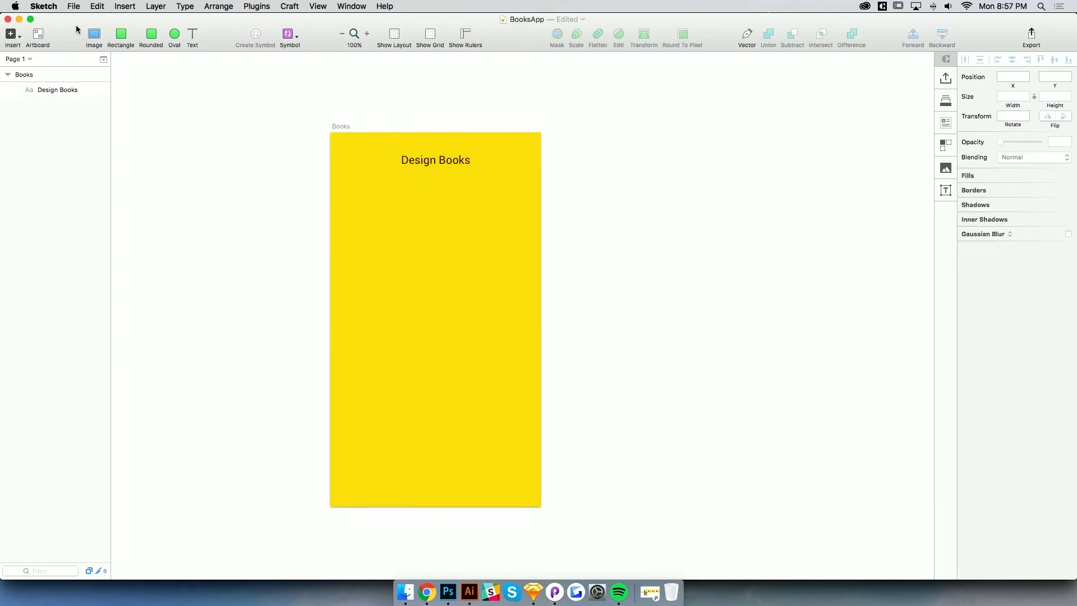
Create a new document from the iOS UI Design template, opening it despite the missing fonts
click(74, 6)
mouse_move(86, 31)
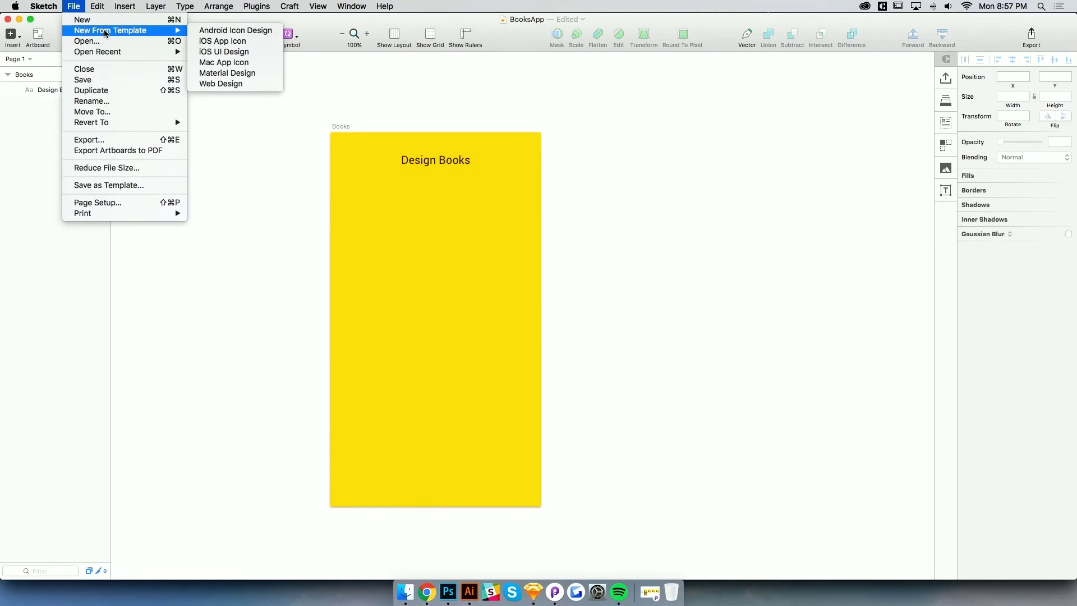
click(226, 52)
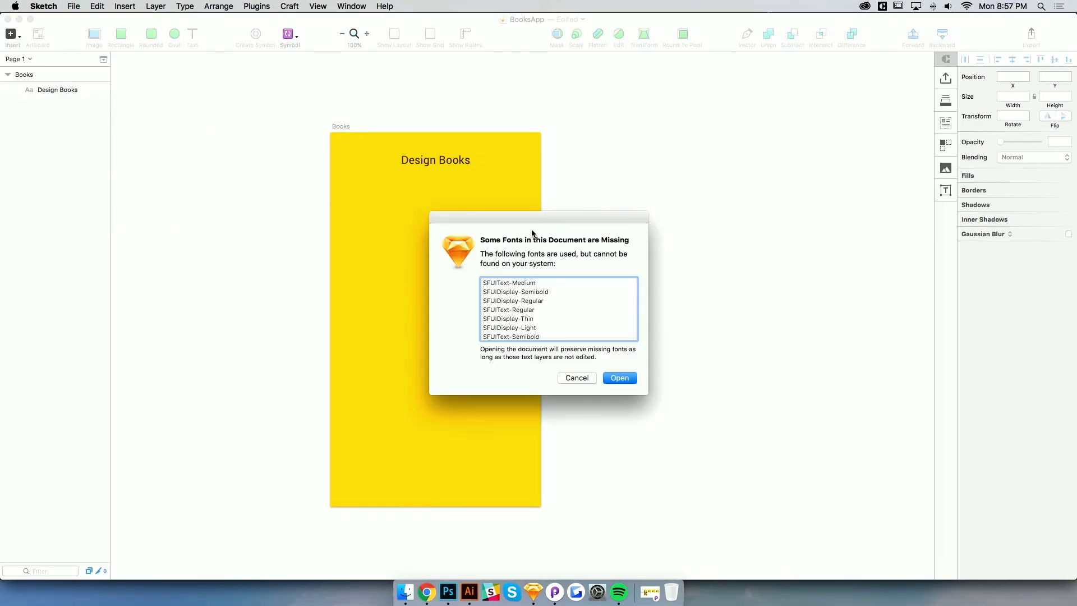
drag(539, 221, 540, 214)
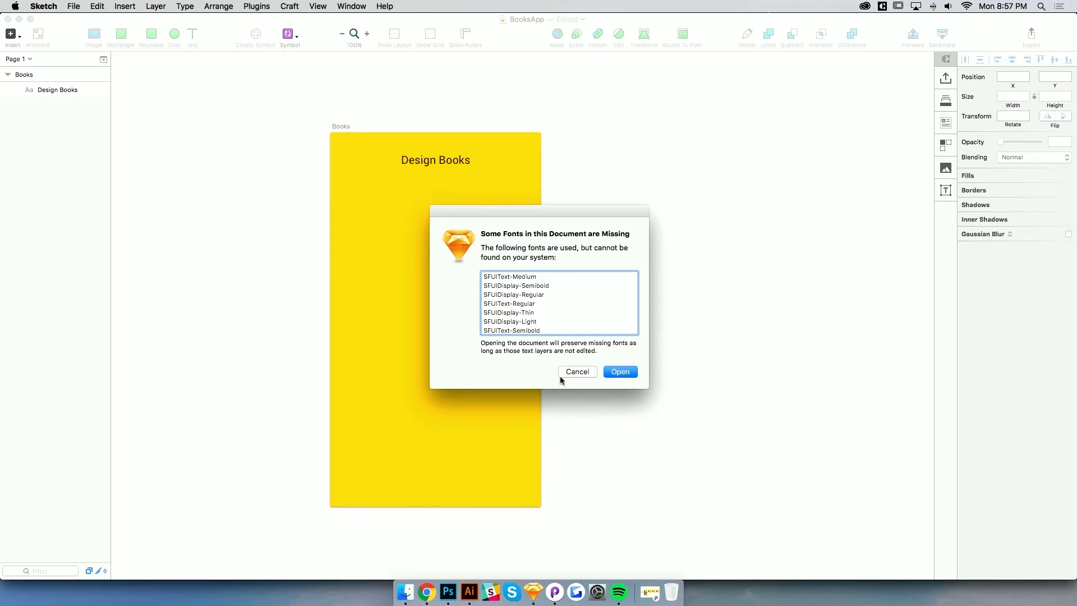
key(Return)
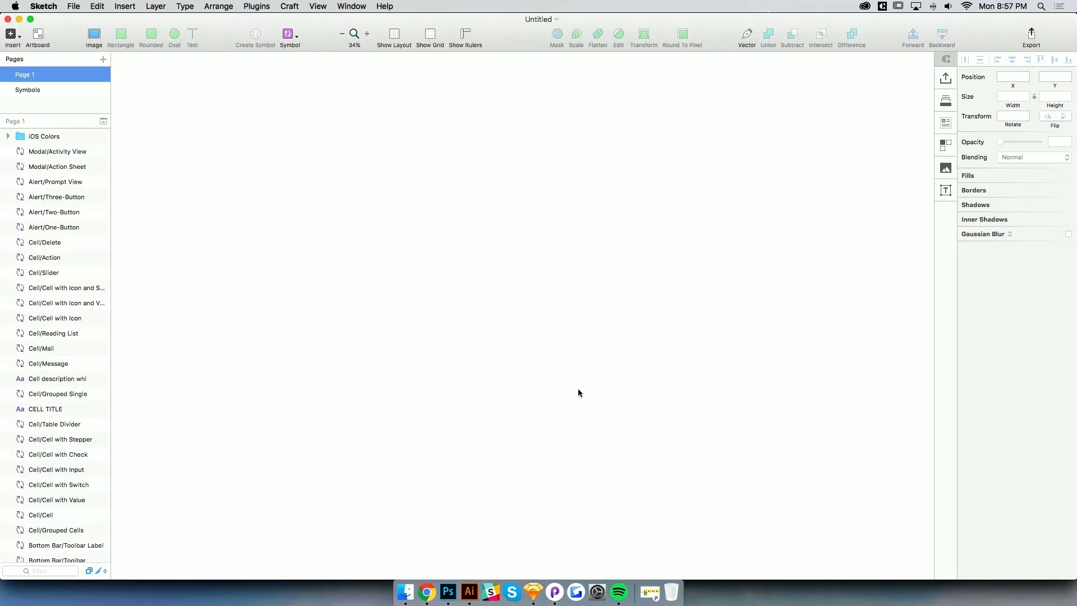
Cut the black 100% status bar from the iOS template and close the template document without saving
drag(220, 127, 360, 269)
key(z)
click(348, 241)
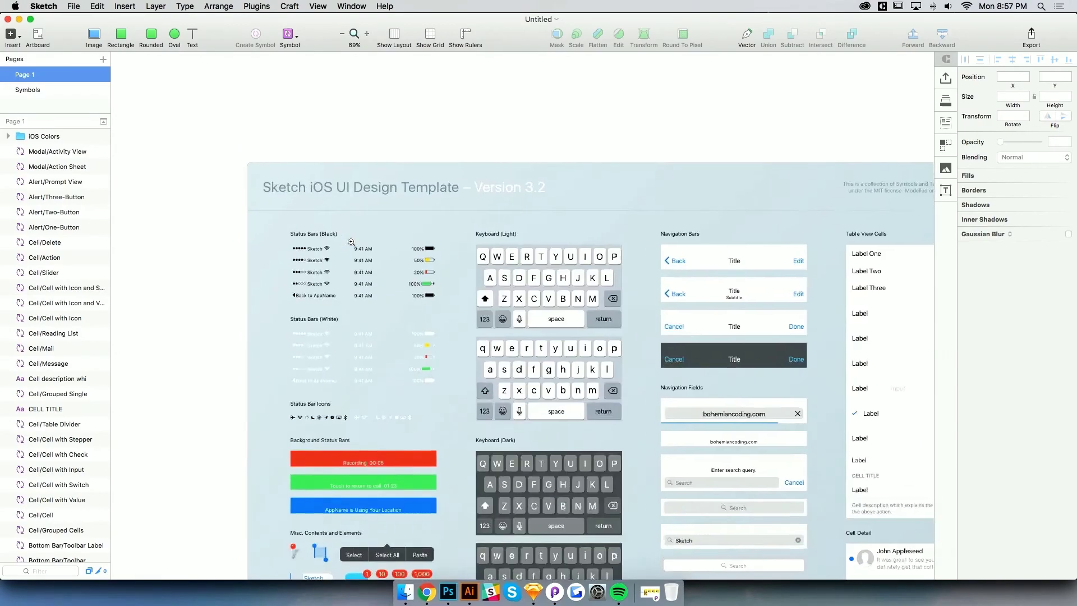
click(348, 241)
click(347, 240)
click(260, 262)
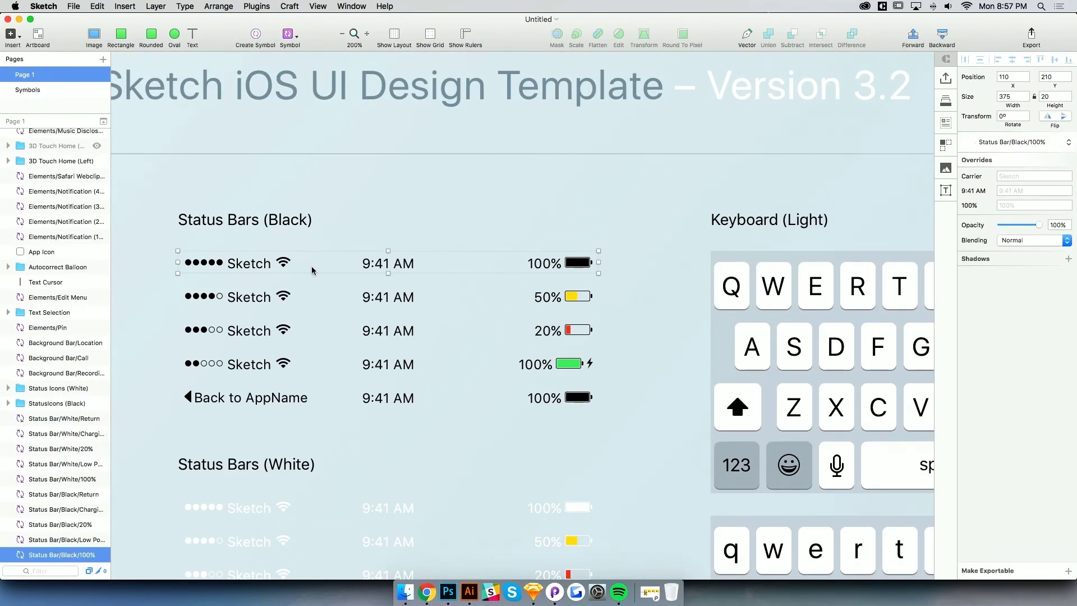
key(Delete)
click(8, 19)
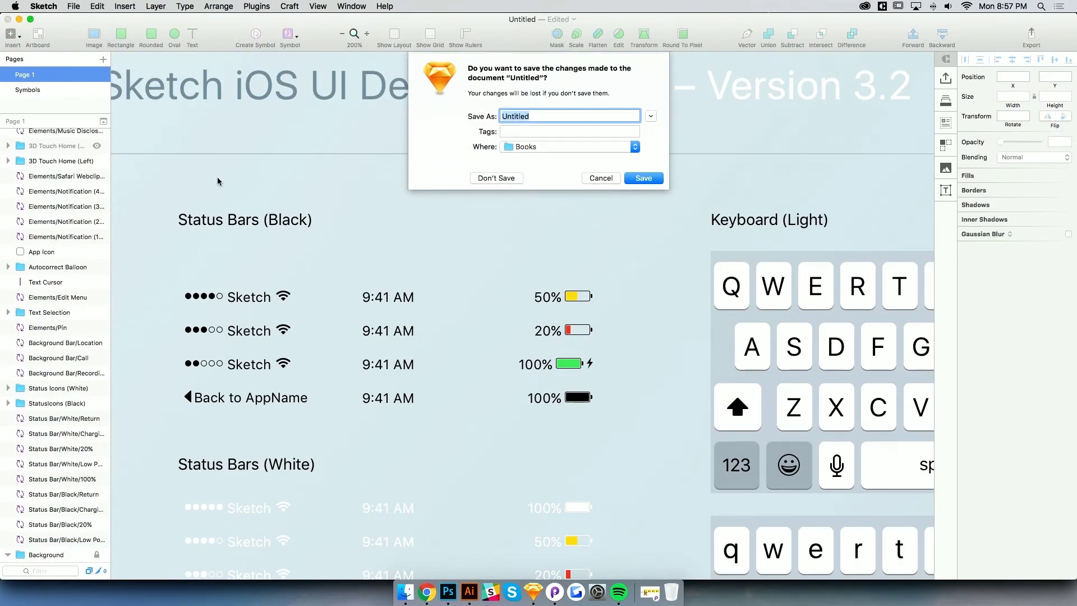
click(493, 178)
Paste the status bar at X 0, Y 0 of the Books artboard and move the title down to Y 37
key(super+v)
drag(446, 320, 445, 141)
click(438, 162)
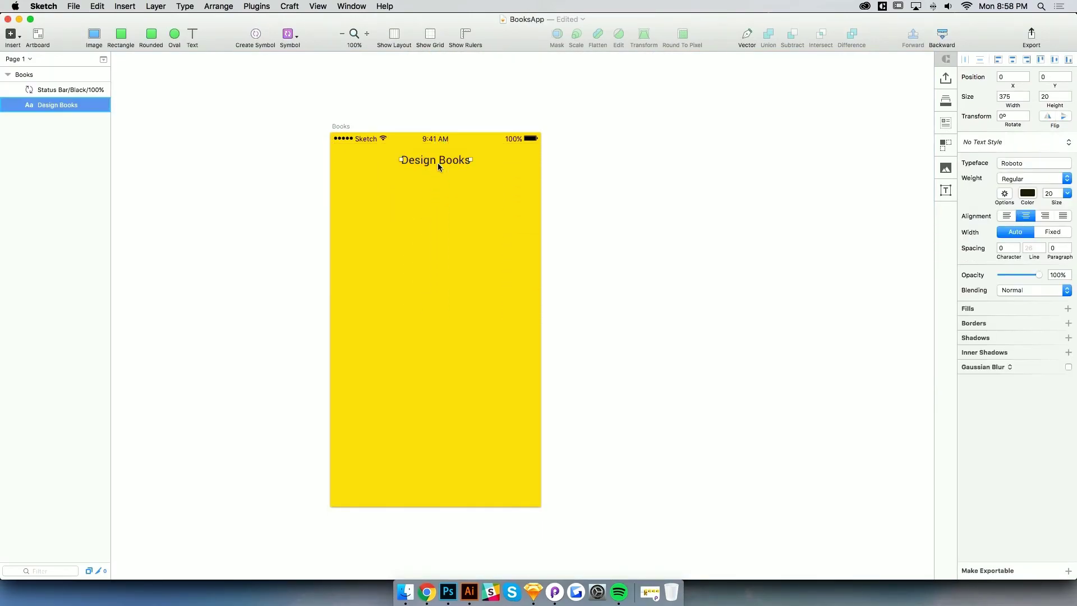
key(Down)
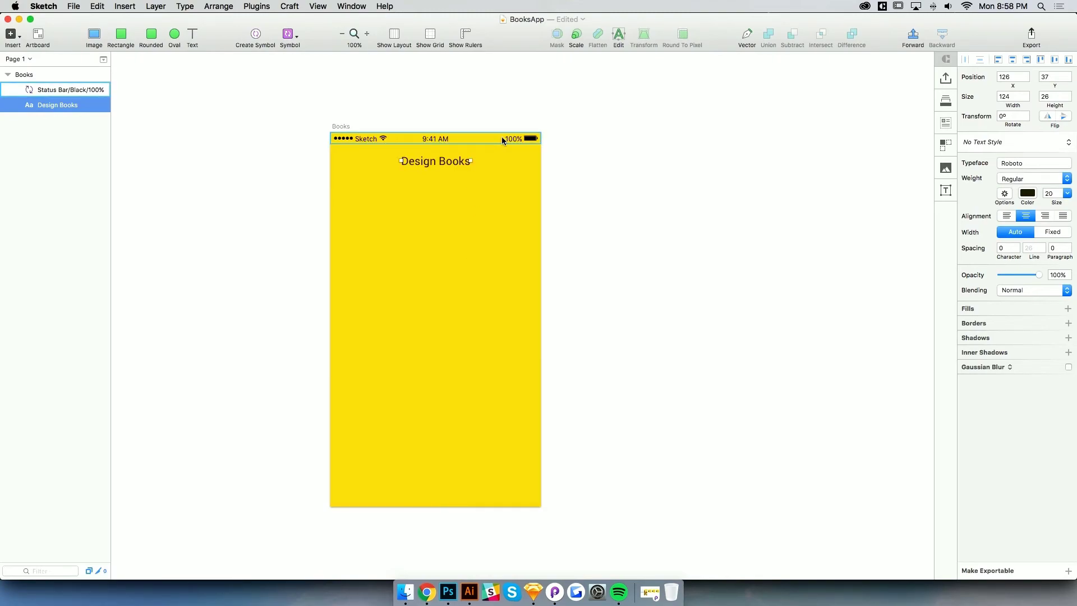
click(584, 236)
Switch to Illustrator and copy the three-line menu icon from the Untitled-2 document
click(472, 595)
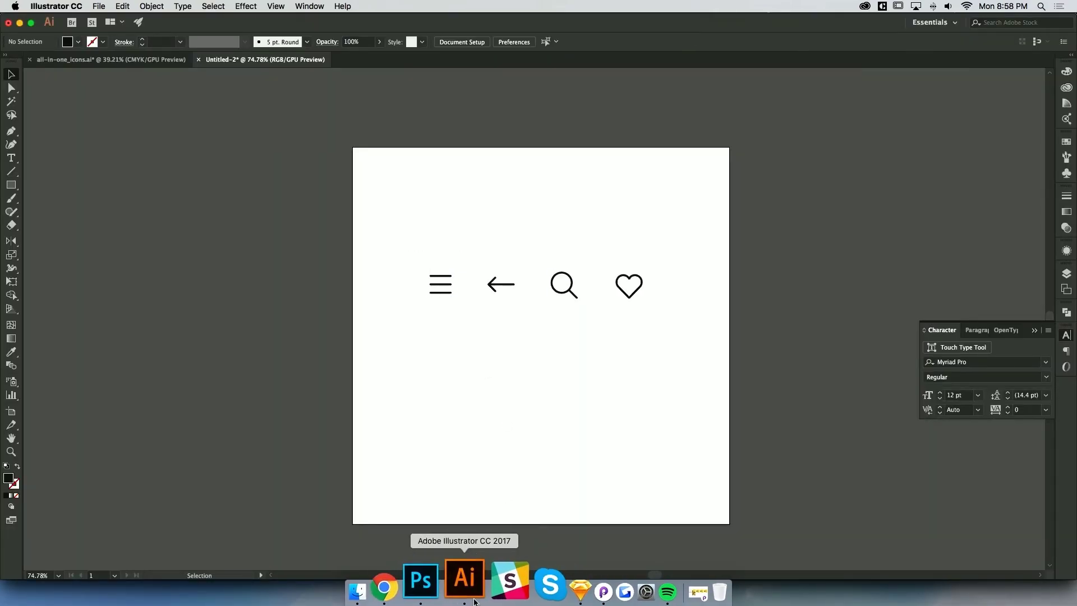
drag(404, 293, 469, 322)
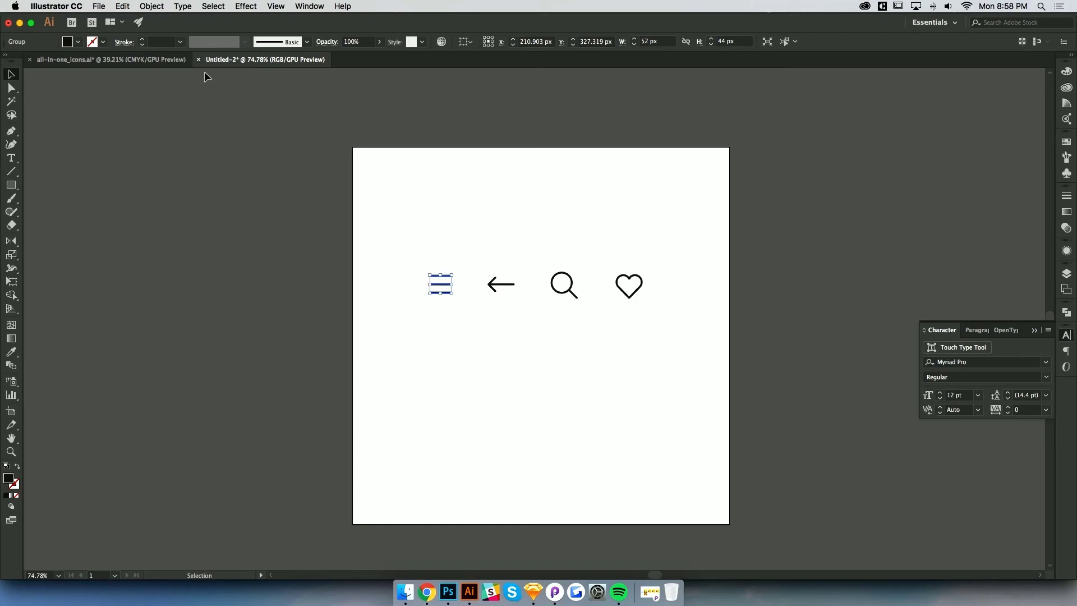
click(435, 313)
drag(442, 290, 590, 158)
key(super+z)
drag(406, 255, 454, 311)
key(super+shift+a)
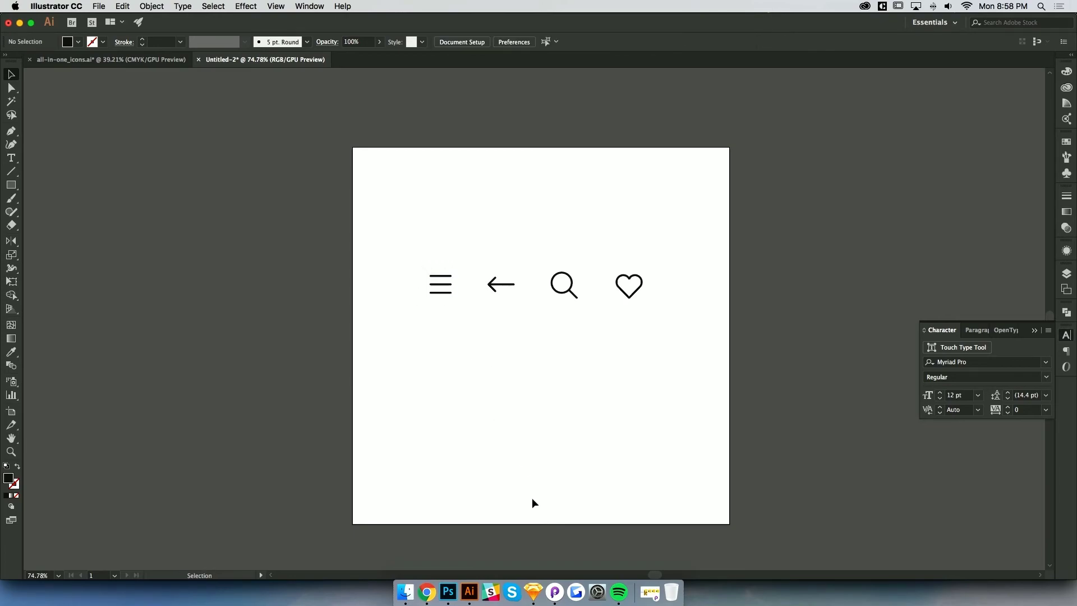
drag(418, 273, 519, 299)
click(454, 392)
Switch back to Sketch and paste the menu icon into the middle of the Books artboard
click(533, 592)
key(super+v)
drag(451, 307, 593, 217)
key(super+z)
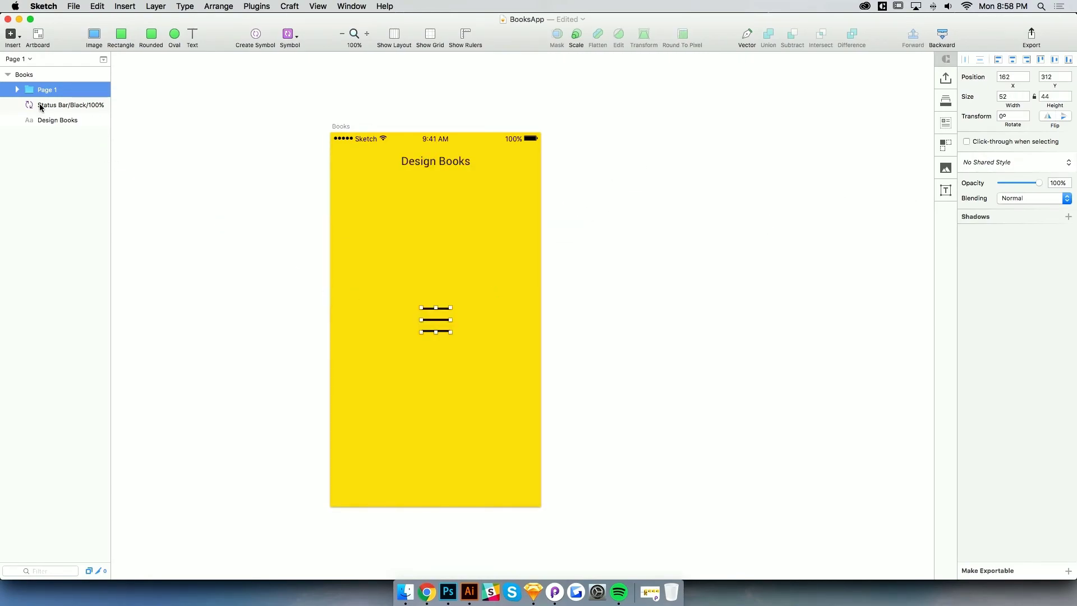
Try a different fill colour on the menu icon's lowest line, undo it and collapse the icon's group
click(17, 90)
click(54, 105)
click(25, 106)
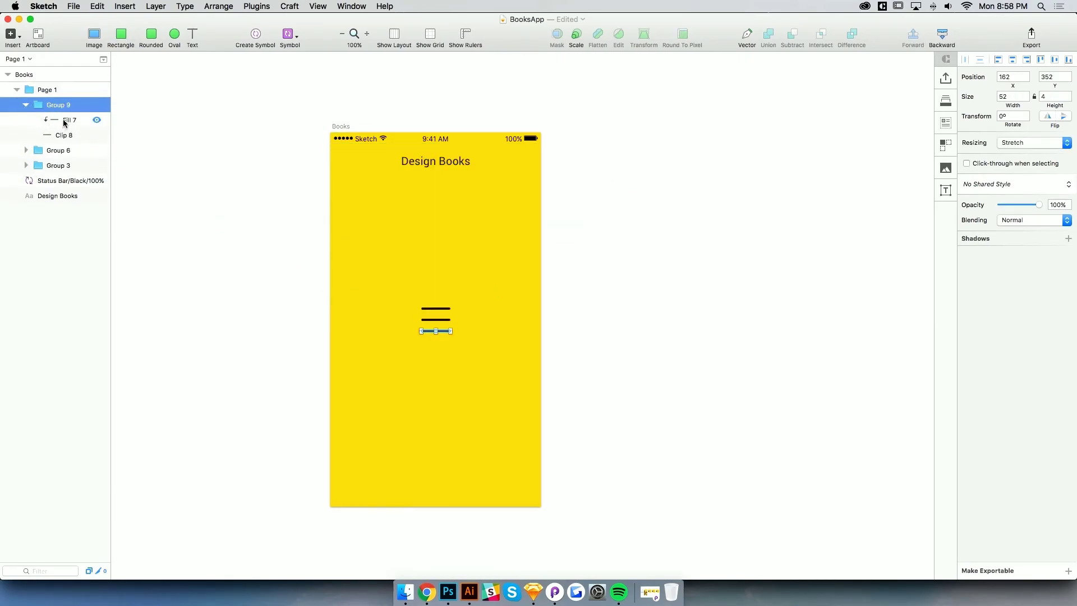
click(64, 121)
click(980, 239)
drag(984, 321, 975, 283)
click(716, 300)
key(super+z)
key(super+z)
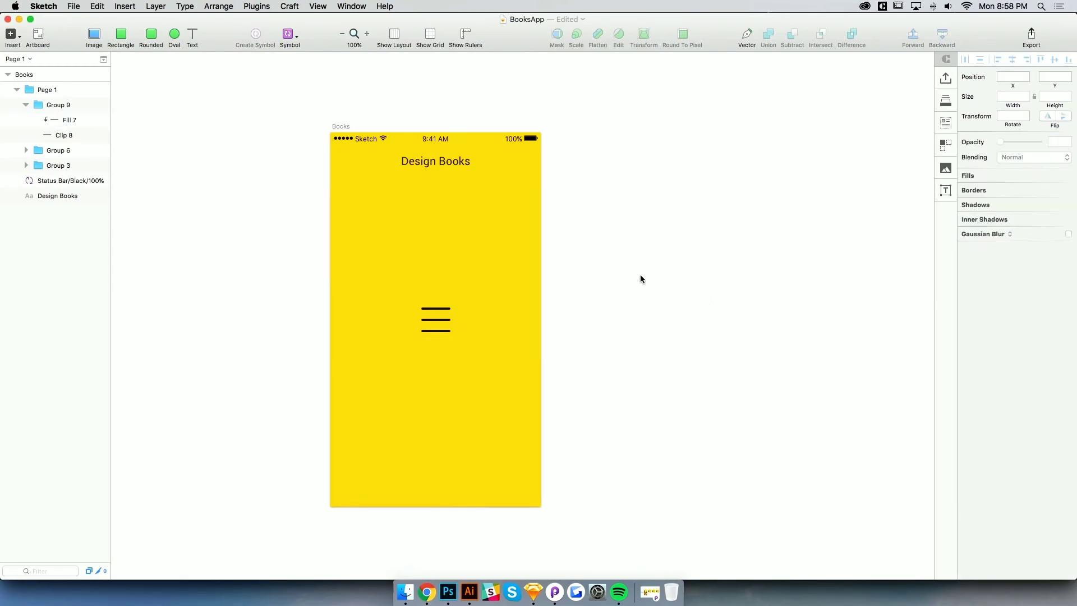
click(17, 91)
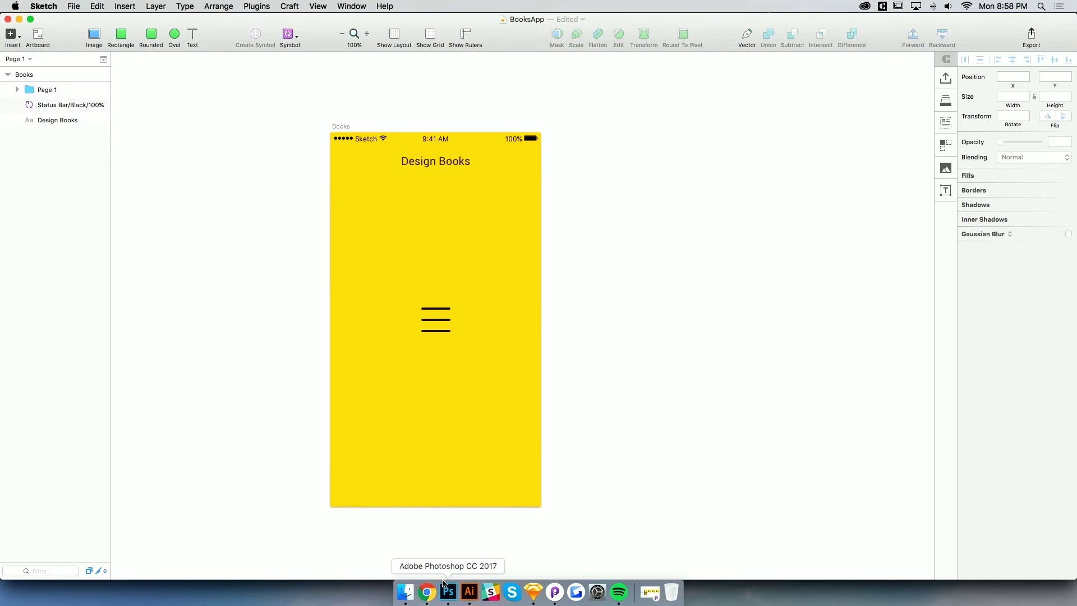
Copy the magnifier icon in Illustrator and paste it into the Books artboard in Sketch
click(469, 592)
click(573, 292)
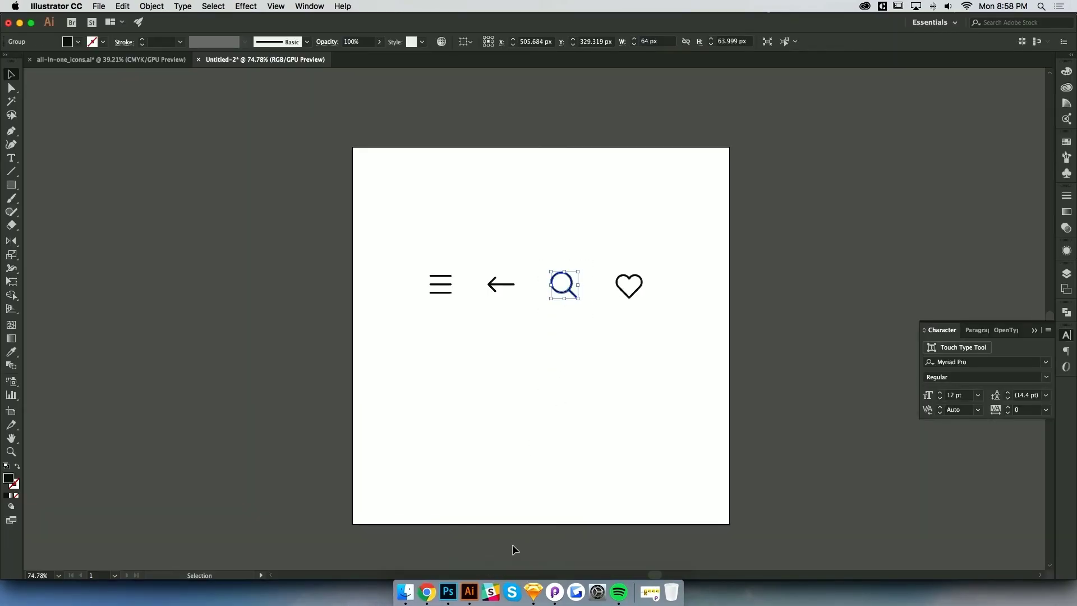
click(533, 592)
key(super+v)
click(629, 327)
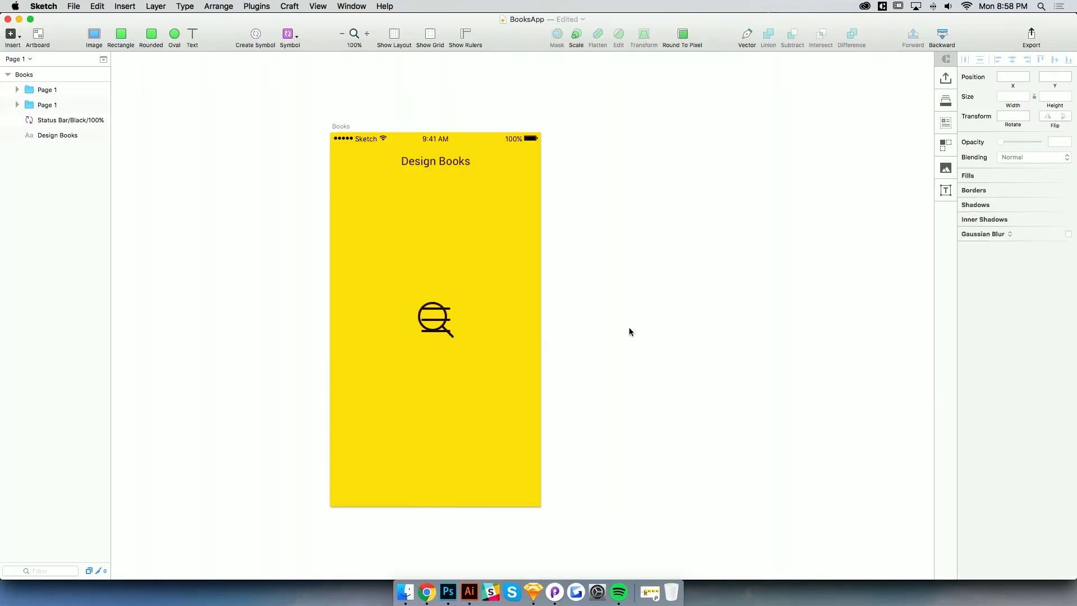
Move the magnifier icon to the right of the menu icon, at about X 250, Y 302
key(z)
click(486, 315)
click(398, 339)
drag(399, 343, 493, 342)
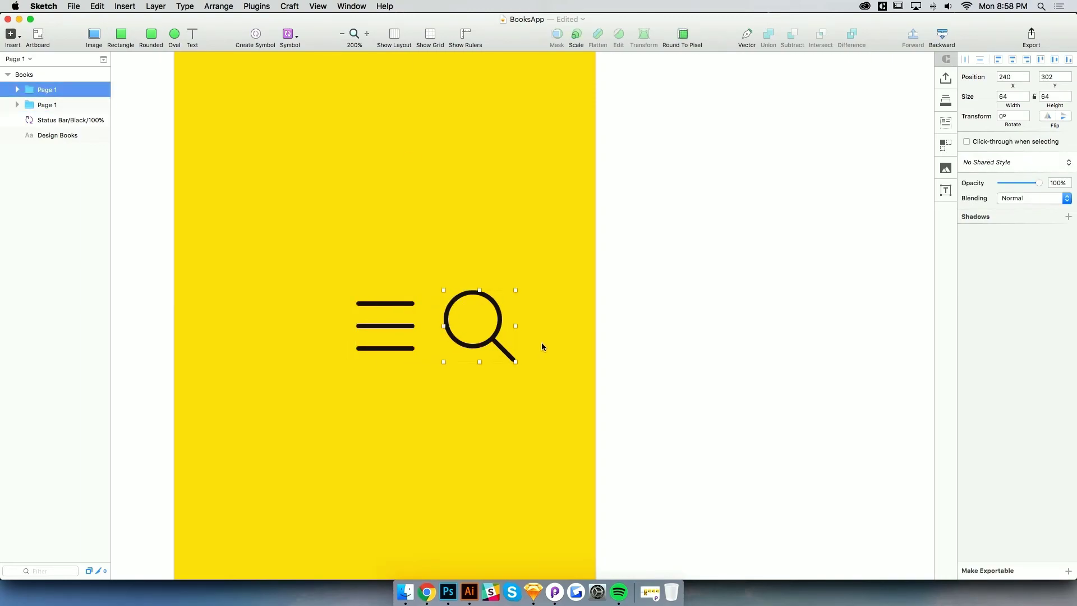
drag(493, 344, 529, 344)
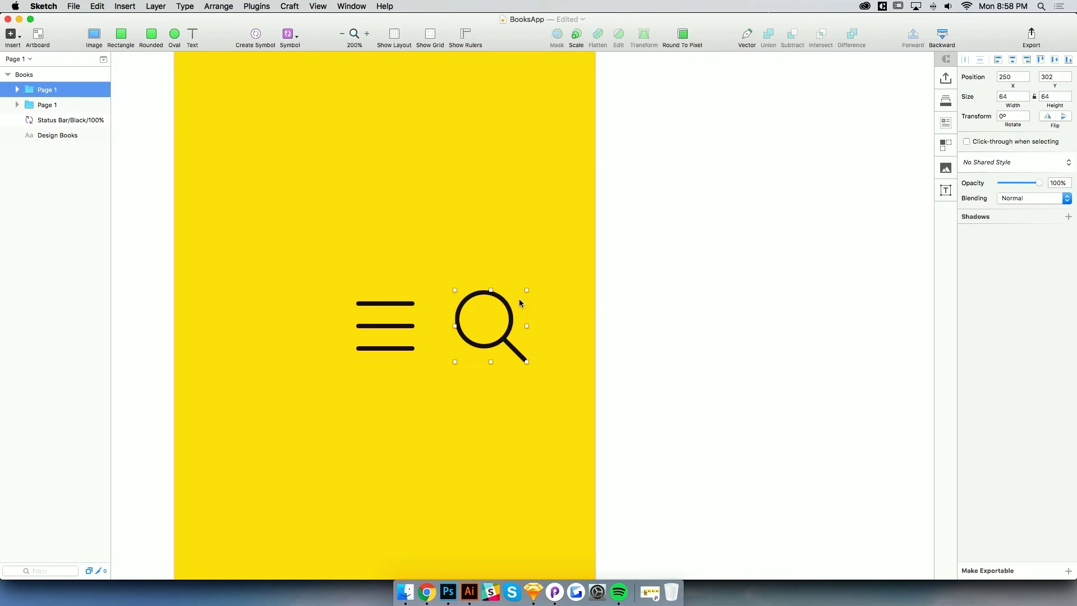
Select both the menu and magnifier icons and move them up the artboard, a short way below the title
scroll(528, 354, up, 4)
scroll(557, 309, down, 2)
click(390, 373)
click(520, 370)
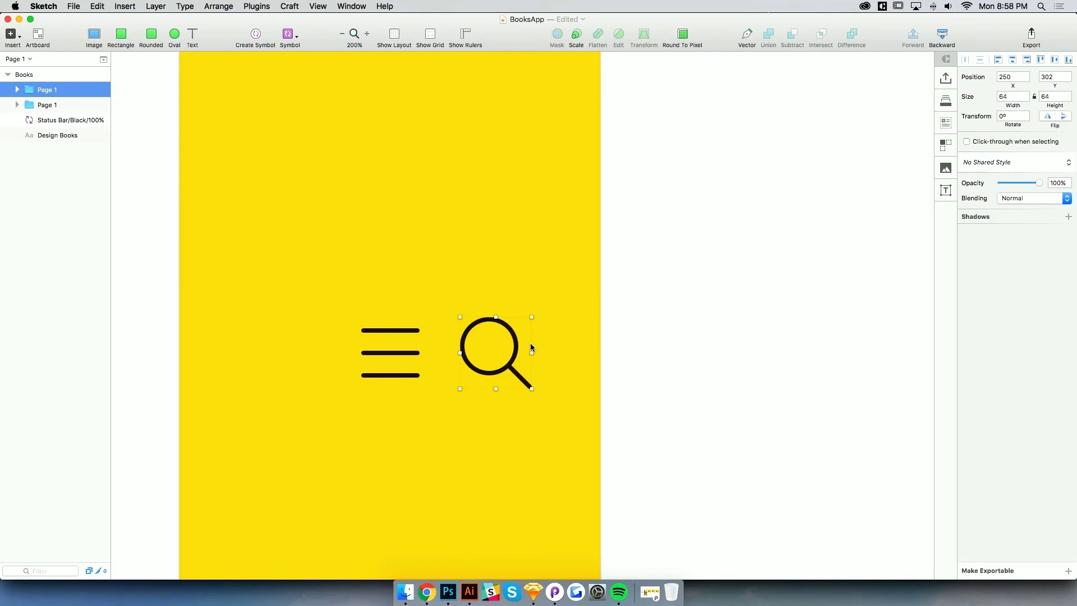
scroll(530, 345, left, 2)
drag(492, 357, 492, 180)
Scale the magnifier icon down to about 23 × 23 and shrink the menu icon to a similar size
scroll(488, 226, up, 5)
click(488, 229)
click(496, 302)
drag(535, 272, 505, 315)
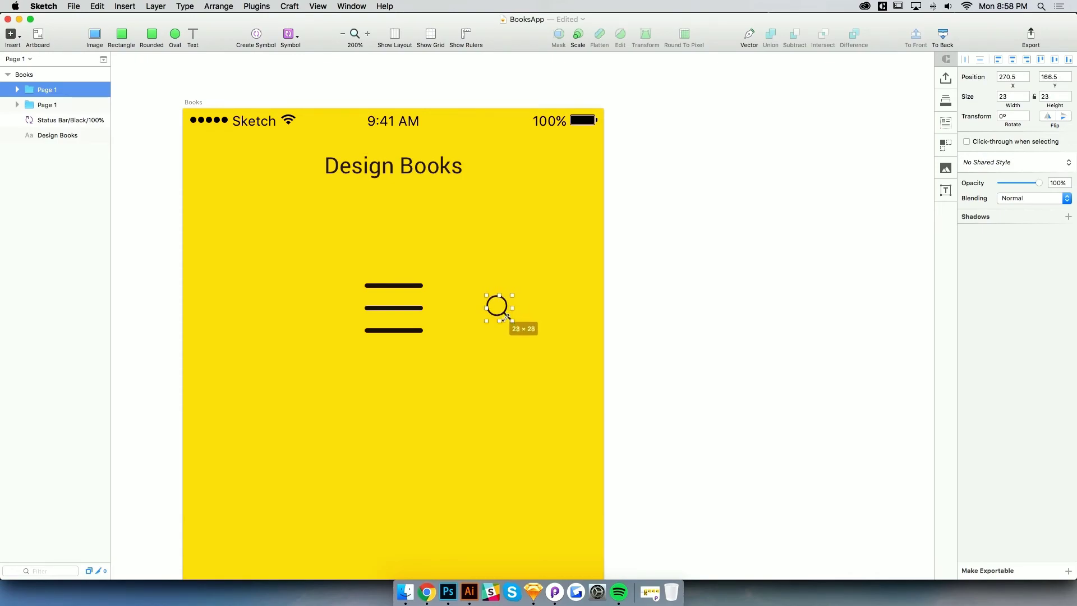
click(482, 367)
click(394, 308)
drag(423, 283, 572, 365)
click(416, 278)
Move both icons up to the title row, with the menu icon at its left end and the magnifier at its right end
scroll(416, 278, up, 2)
scroll(417, 277, left, 3)
drag(453, 345, 261, 201)
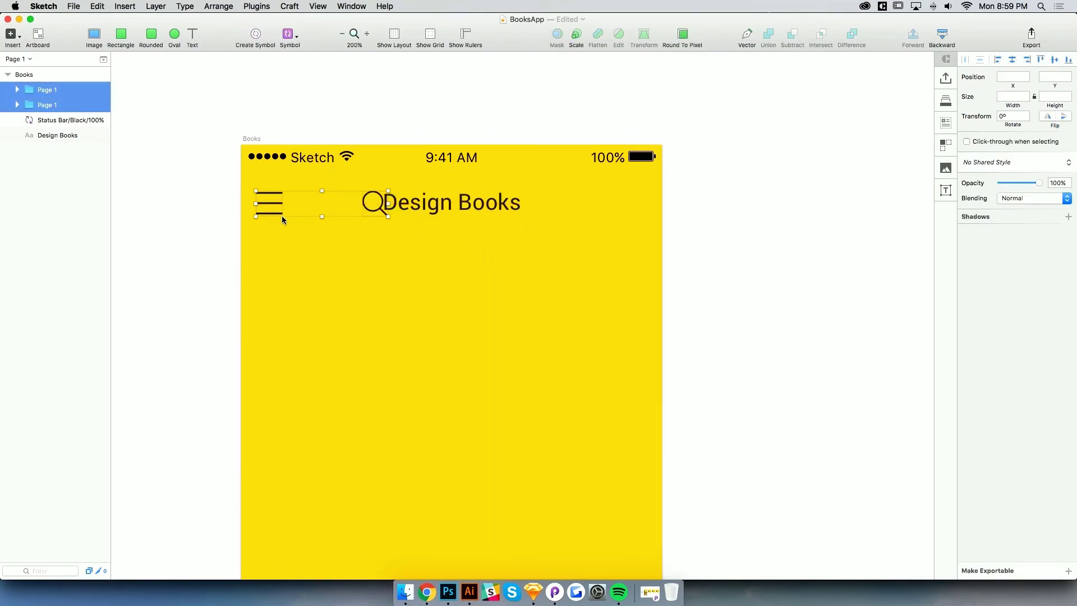
click(370, 213)
drag(370, 213, 644, 218)
click(609, 259)
Examine the header row with its title and icons at several zoom levels
scroll(508, 312, down, 5)
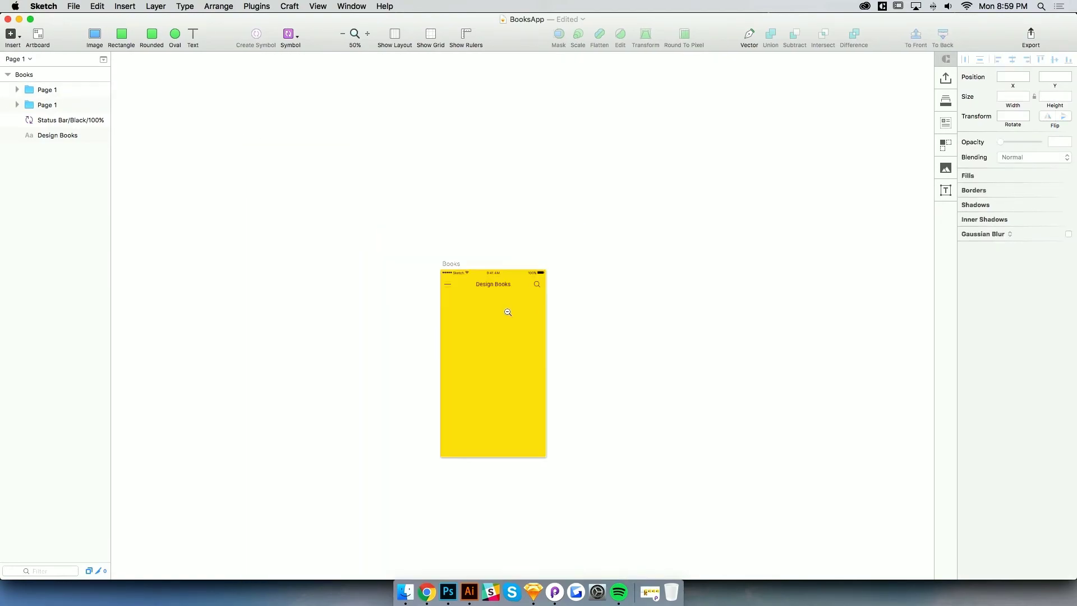
scroll(495, 291, up, 5)
scroll(483, 306, down, 1)
scroll(482, 306, right, 1)
key(super+minus)
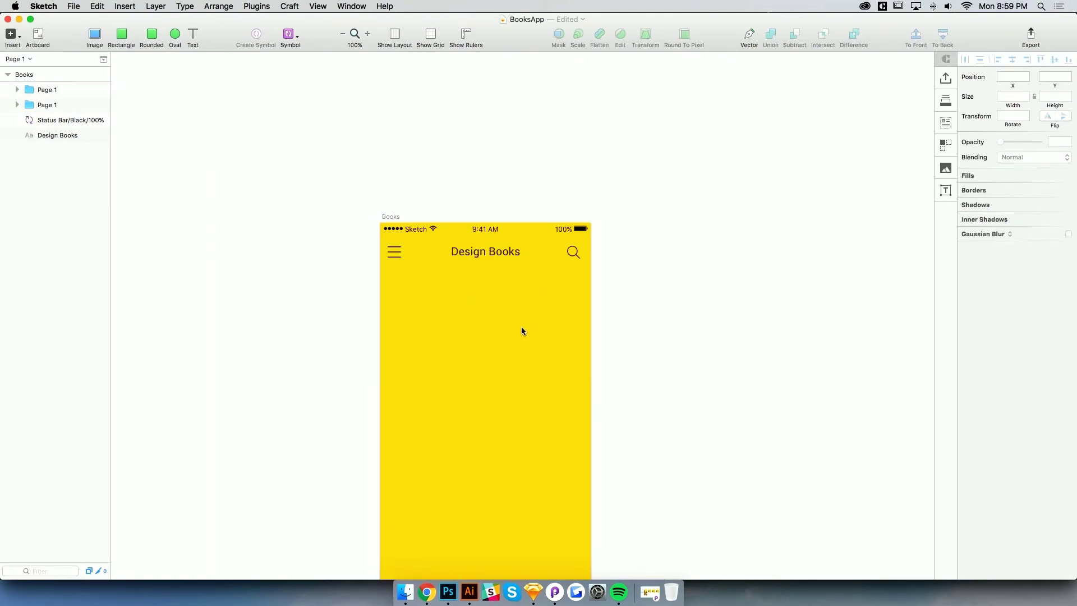
scroll(494, 304, down, 2)
scroll(494, 304, right, 2)
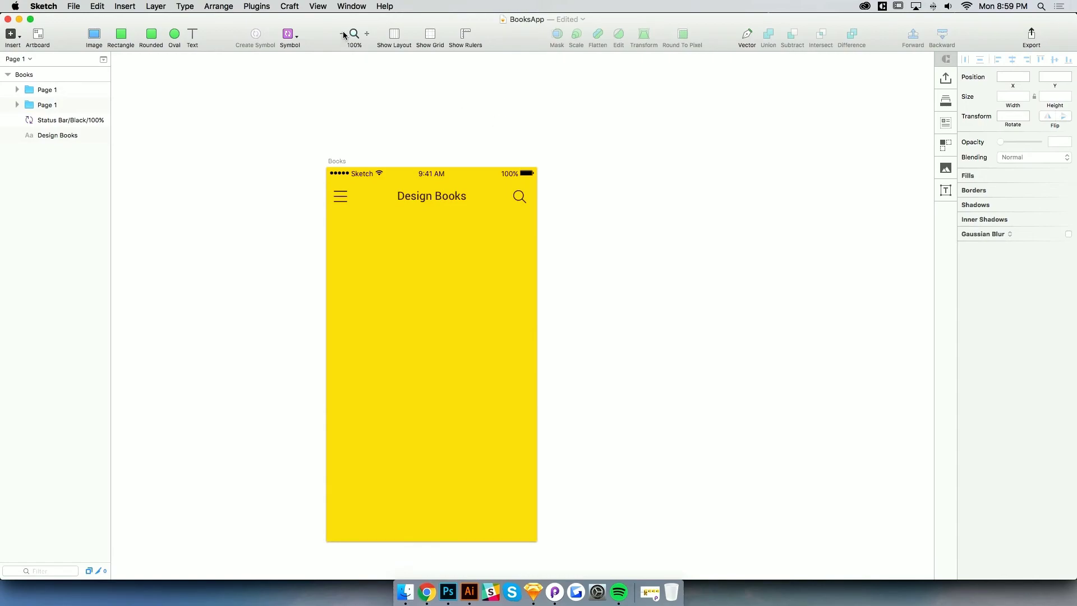
scroll(392, 174, down, 1)
scroll(392, 174, left, 1)
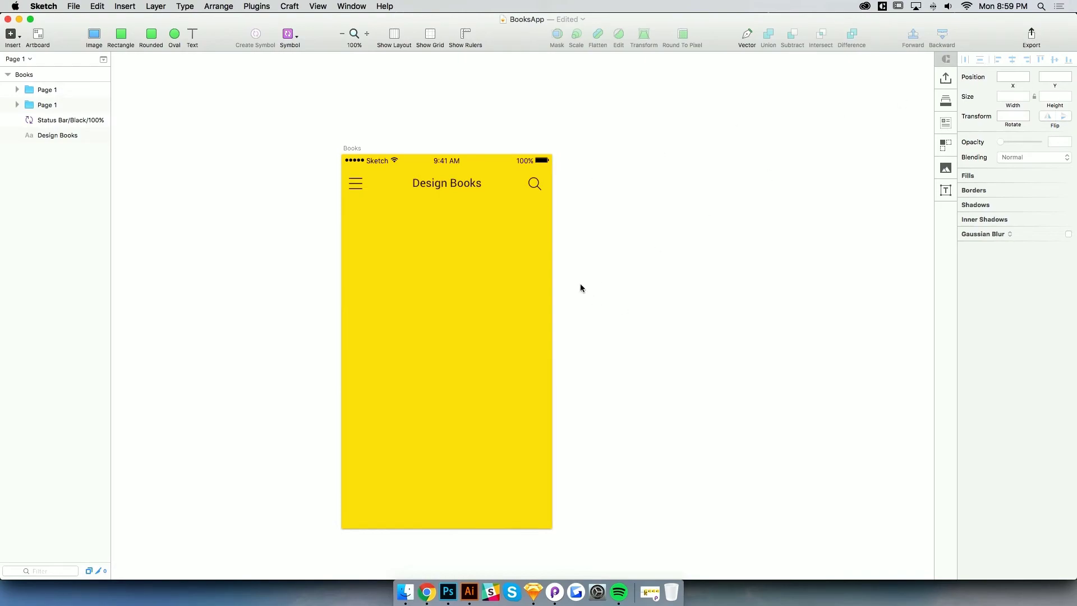
drag(449, 269, 456, 301)
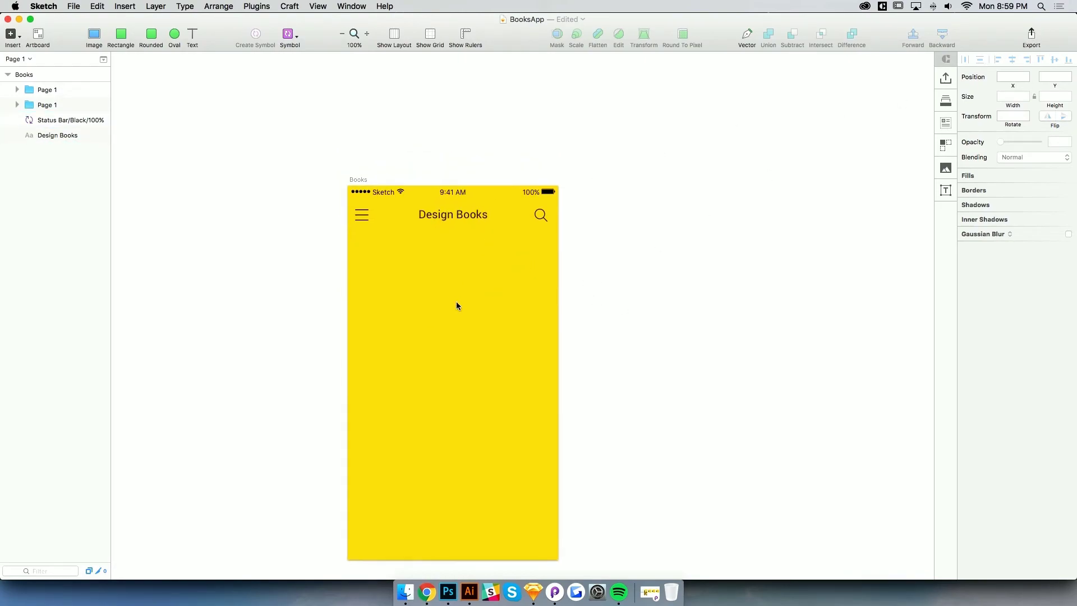
Resize the menu icon in the header to about 21 × 18, at X 13, Y 44
click(341, 187)
click(342, 187)
drag(483, 341, 473, 325)
click(434, 284)
drag(444, 268, 440, 272)
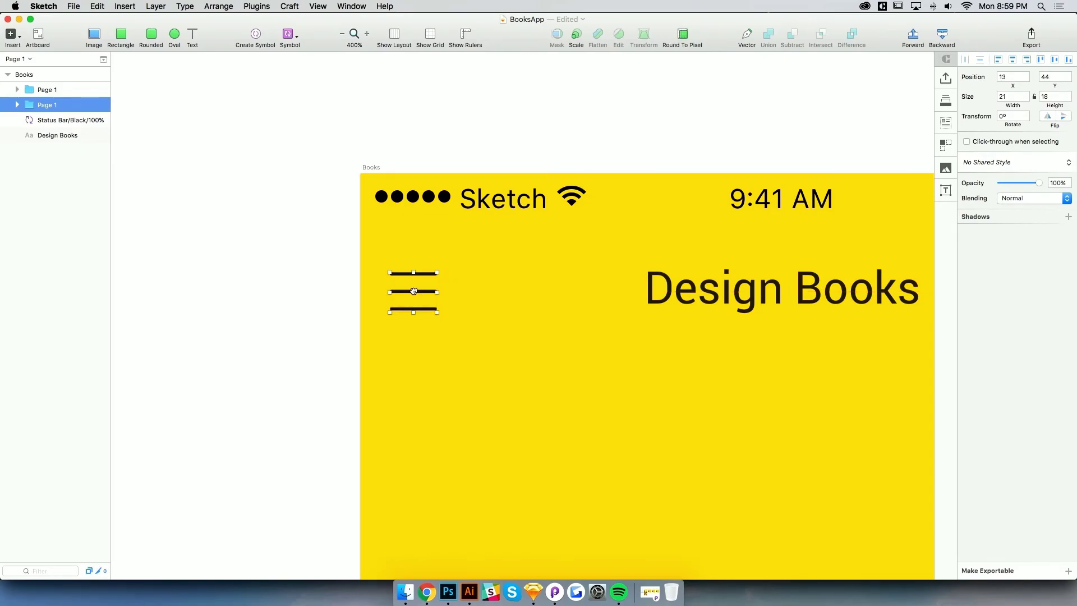
Move the magnifier icon beside the menu icon, at X 36, Y 43, and scale it down to 19 × 19
drag(836, 330, 580, 328)
drag(868, 308, 207, 312)
drag(212, 318, 355, 323)
click(310, 298)
drag(385, 246, 376, 263)
click(405, 281)
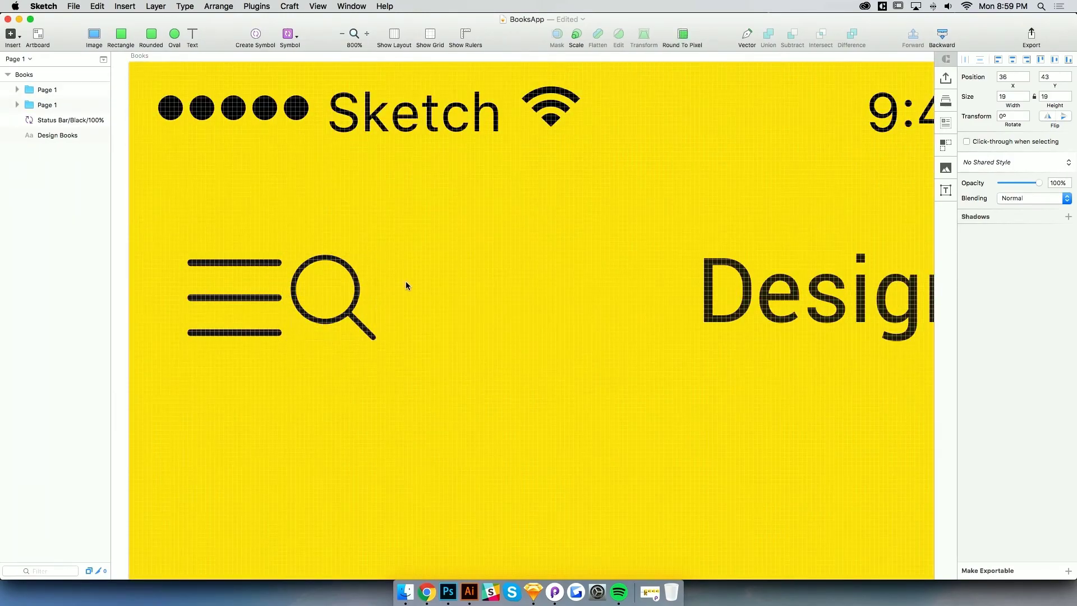
Compare the two icons up close and enlarge the magnifier icon to 20 × 20
key(super+minus)
key(super+minus)
key(super+plus)
key(super+plus)
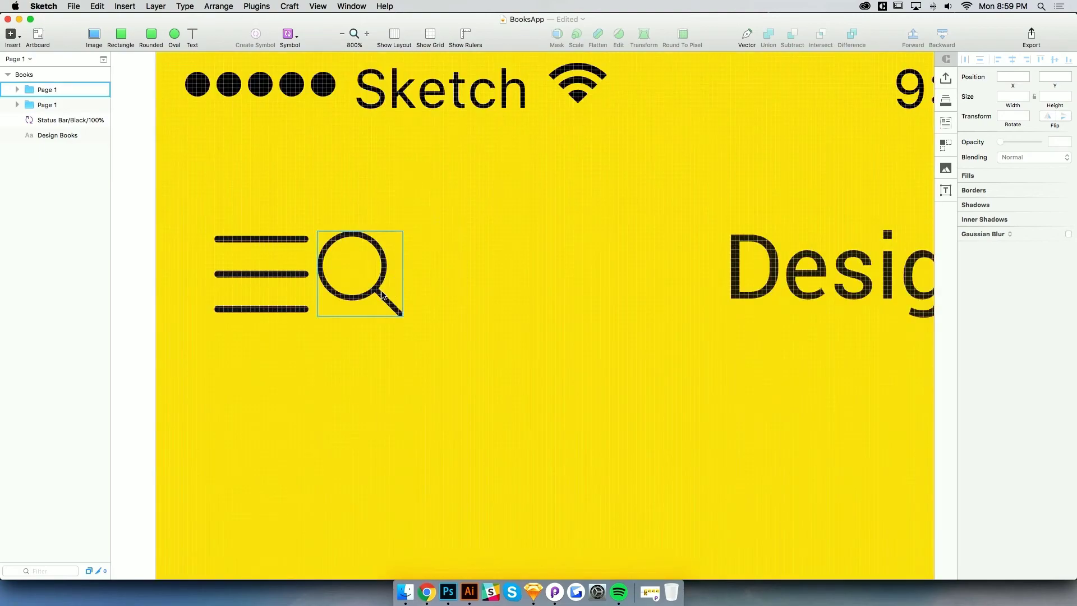
click(385, 294)
key(alt)
drag(404, 230, 409, 227)
click(447, 265)
Move the magnifier icon back to the header's right end, about X 342, and nudge it into line with the title
scroll(447, 265, down, 5)
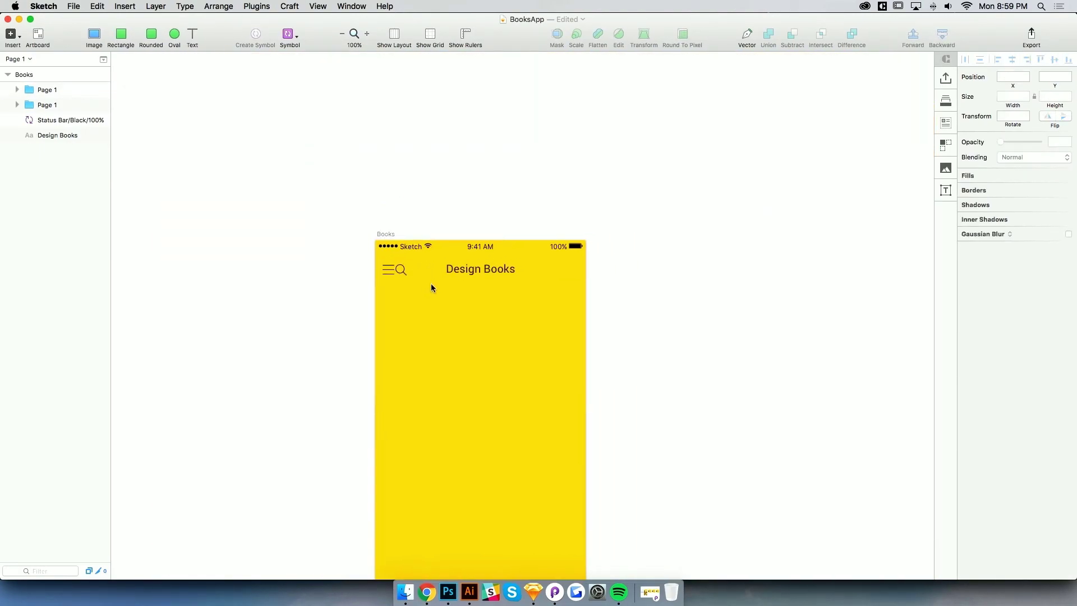
click(404, 273)
drag(404, 273, 532, 274)
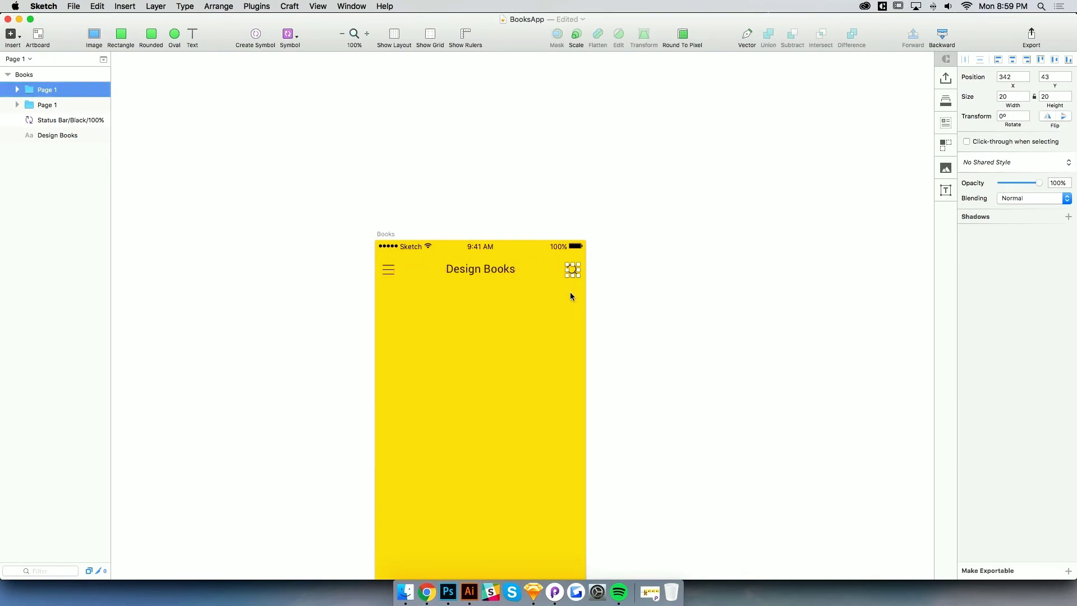
key(Left)
key(Left)
key(Left)
key(Up)
key(Up)
key(Right)
key(Right)
click(564, 327)
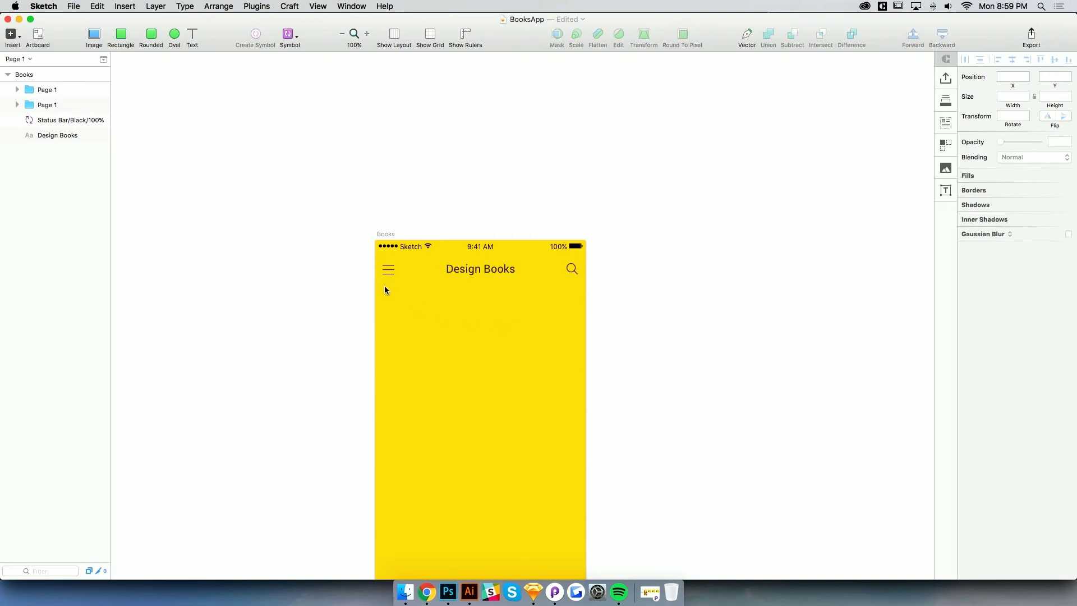
Draw a thin horizontal rectangle 120 × 2 beneath the Design Books title, at X 128, Y 77
click(388, 270)
click(454, 314)
drag(505, 363, 455, 318)
drag(436, 274, 433, 308)
scroll(429, 260, up, 2)
drag(451, 346, 485, 296)
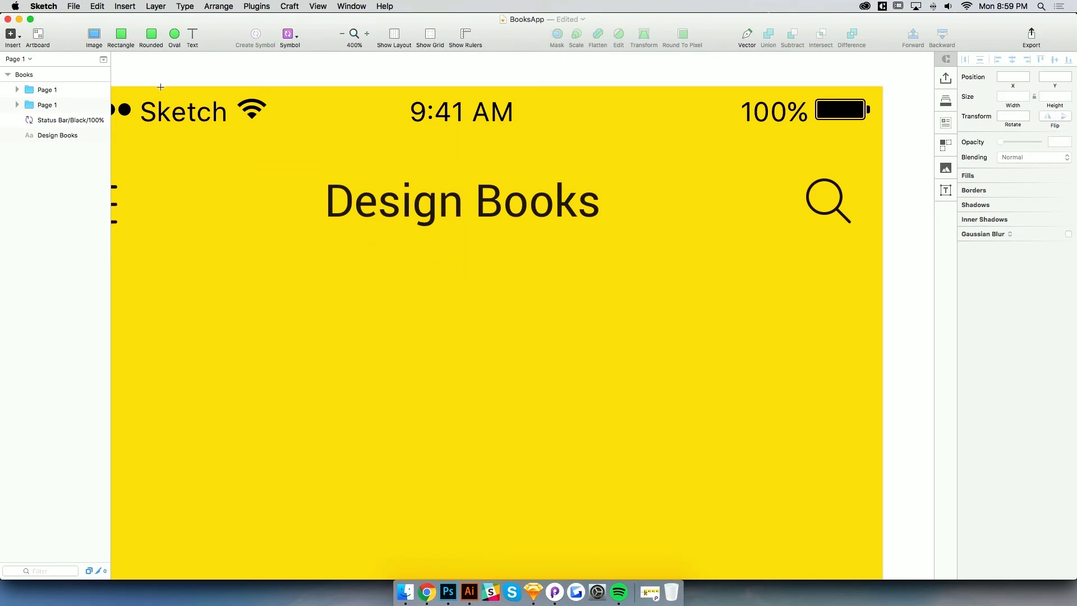
drag(462, 261, 598, 264)
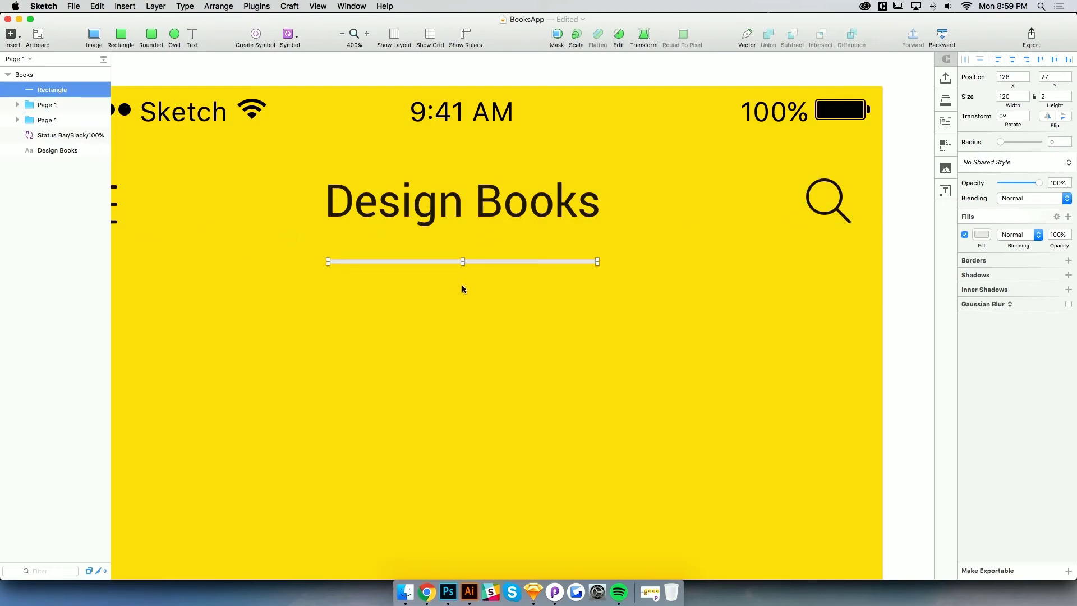
Sample the artboard's yellow for the thin rectangle's fill and darken it to E5BC09
click(982, 238)
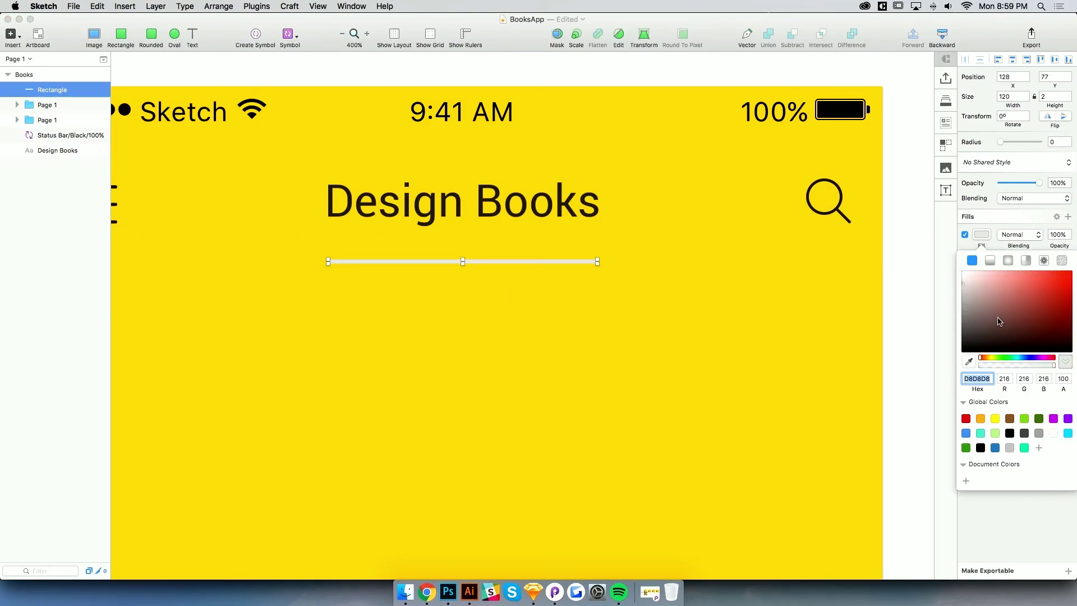
click(970, 363)
click(683, 318)
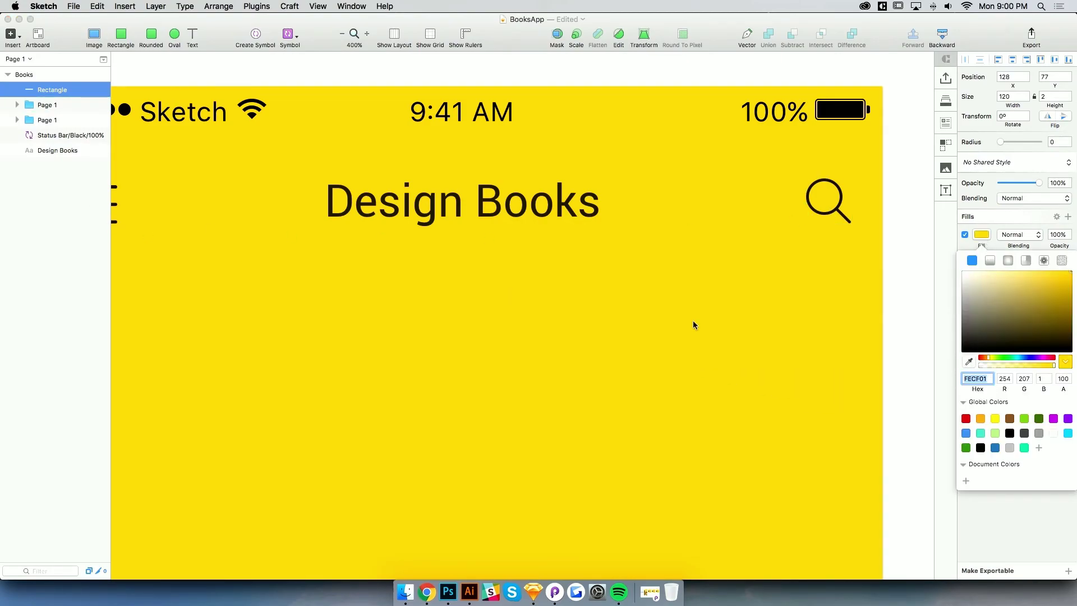
click(1068, 281)
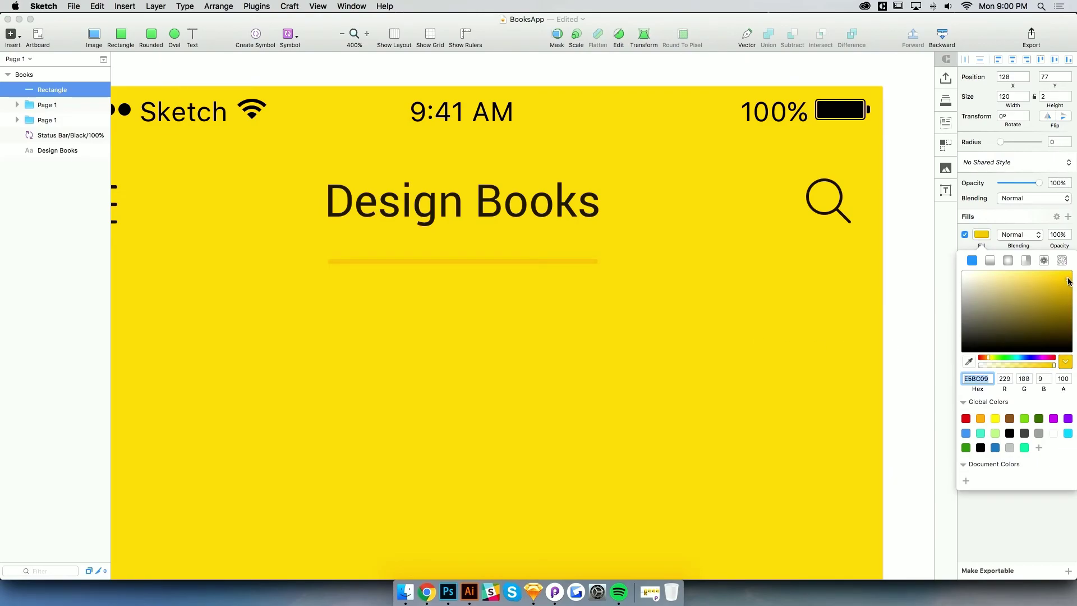
Nudge the thin divider rectangle up beneath the Design Books title to Y 75
click(505, 295)
click(511, 261)
key(Up)
key(Up)
key(Up)
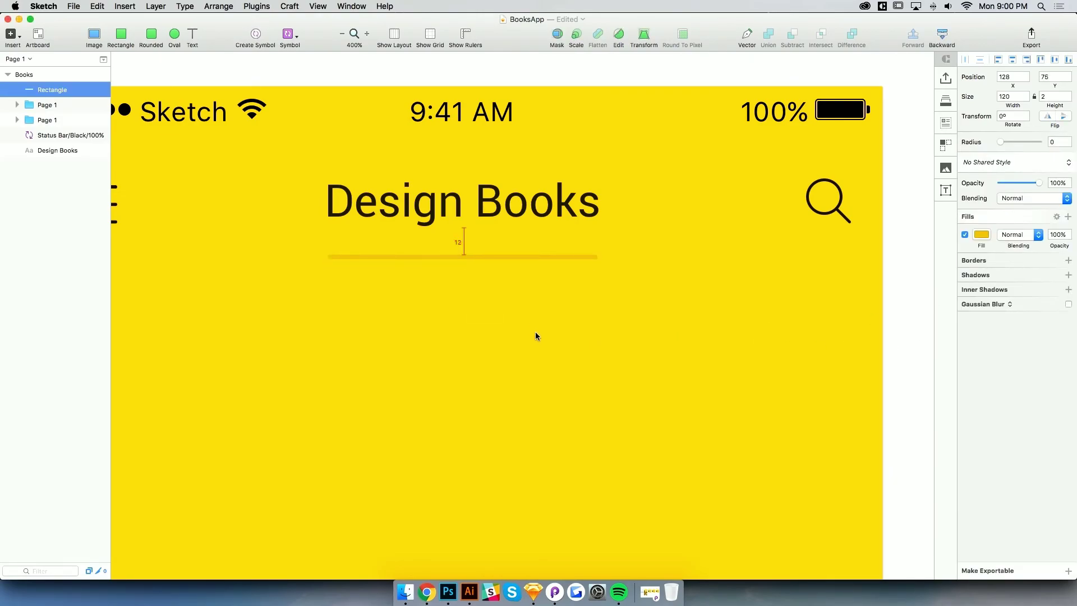
click(576, 330)
key(super+0)
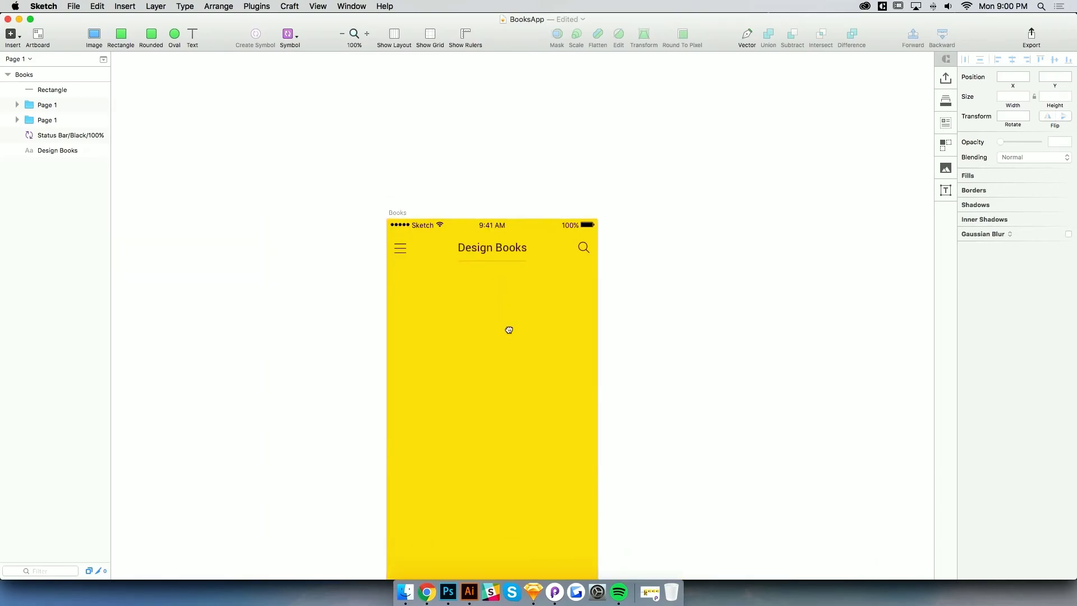
drag(517, 214, 518, 195)
drag(532, 263, 524, 281)
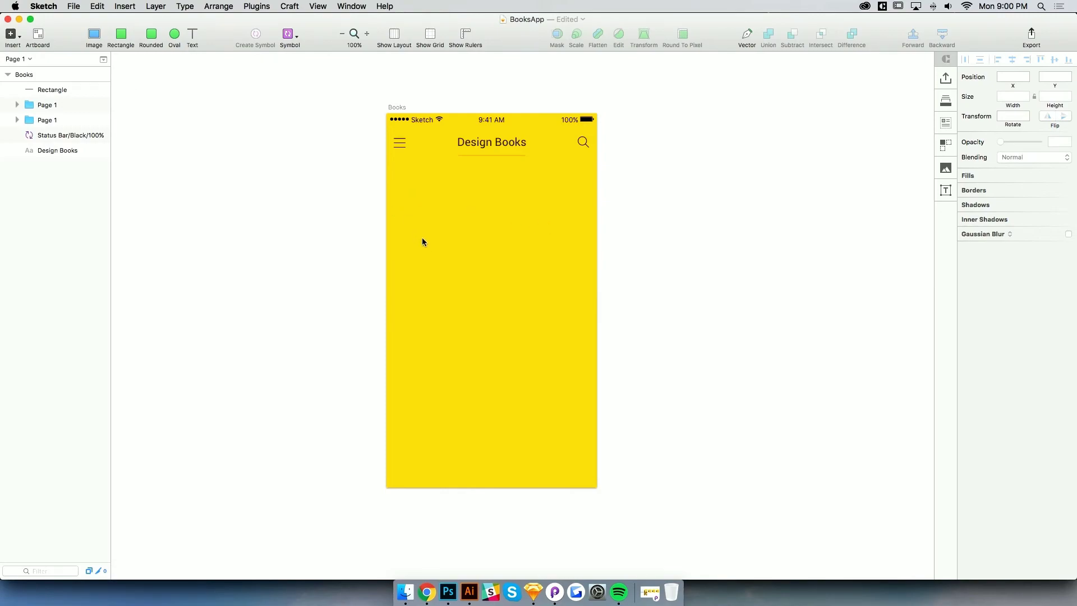
Insert the twelve book cover images b1.png to b12.png from the Books folder
key(super+shift+k)
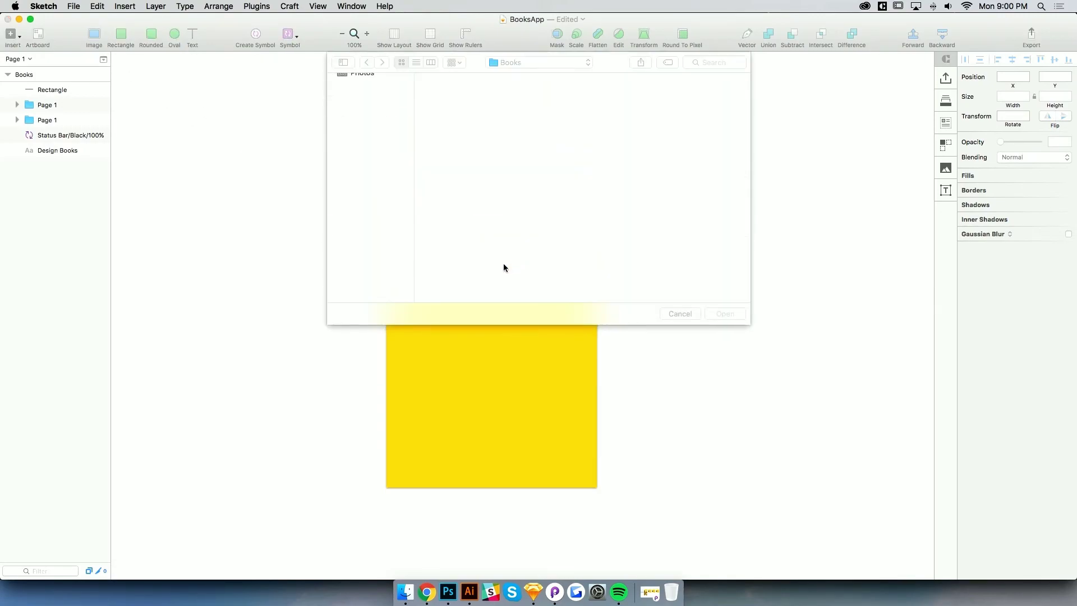
drag(429, 87, 643, 200)
scroll(643, 200, down, 2)
scroll(655, 276, up, 2)
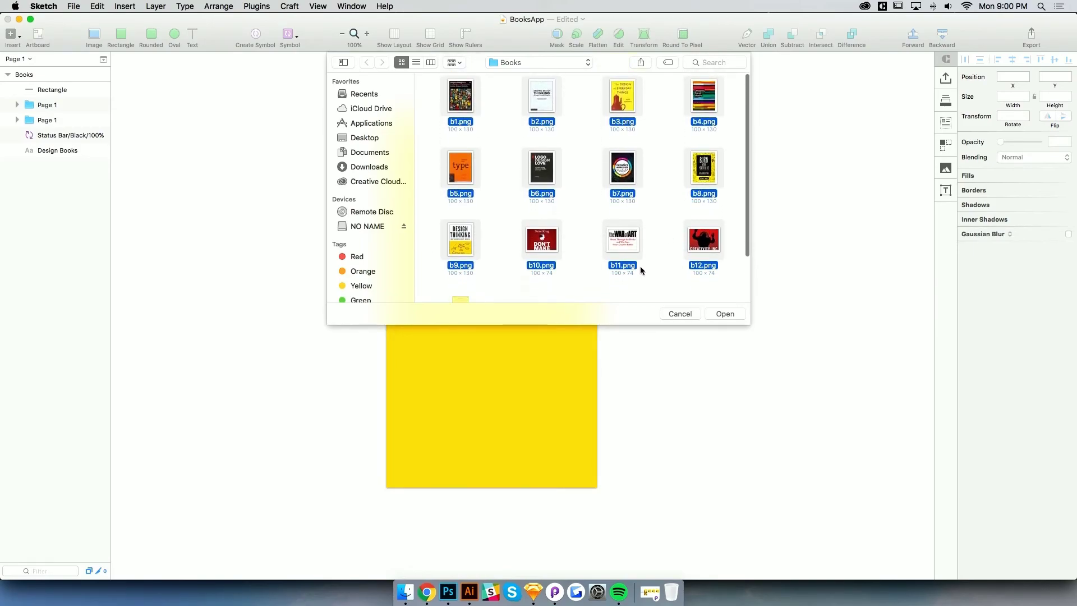
scroll(584, 227, down, 2)
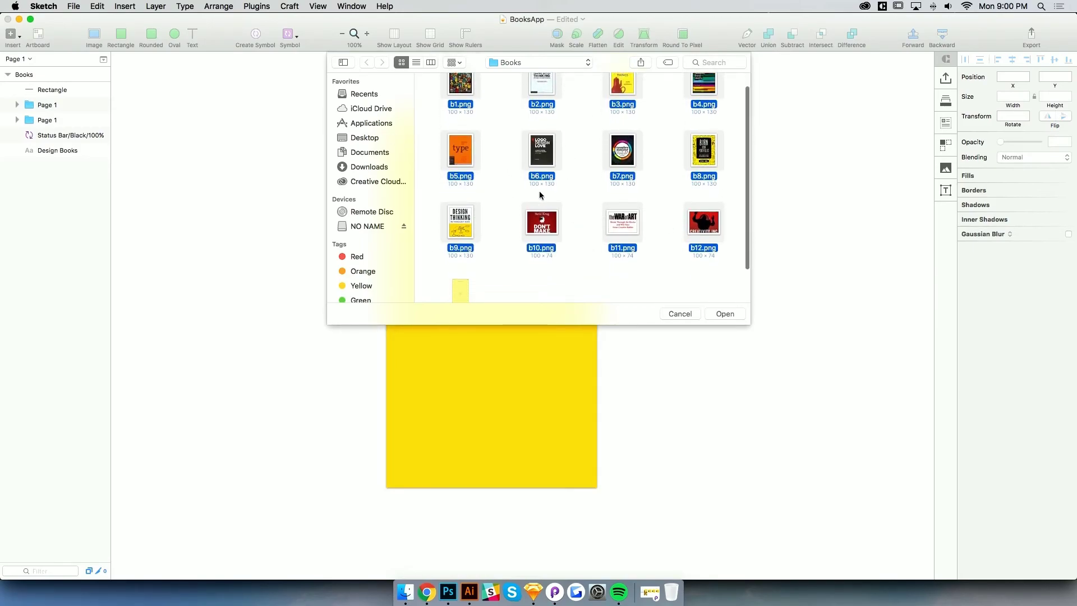
click(741, 316)
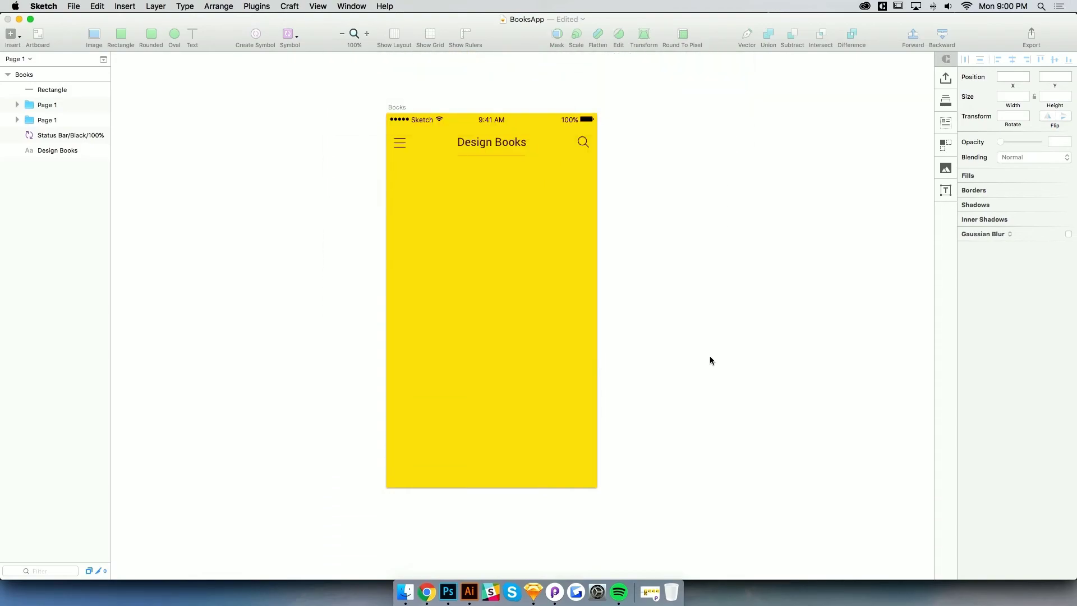
Line up The War of Art, Creativity Inc. and Don't Make Me Think covers along the artboard's bottom edge
drag(522, 307, 451, 428)
drag(525, 337, 588, 441)
shift+click(463, 434)
shift+click(522, 434)
mouse_move(520, 434)
mouse_down()
mouse_move(482, 464)
mouse_move(492, 474)
mouse_up()
key(Escape)
Spread out the stacked covers and place b1 and b2 side by side as the first two in the top row
mouse_move(520, 332)
mouse_down()
mouse_move(464, 332)
mouse_move(465, 353)
mouse_up()
drag(521, 328, 566, 255)
drag(526, 306, 492, 396)
mouse_move(580, 248)
mouse_down()
mouse_move(522, 233)
mouse_move(587, 261)
mouse_up()
drag(530, 314, 453, 234)
click(473, 211)
drag(515, 249, 447, 336)
drag(549, 365, 474, 221)
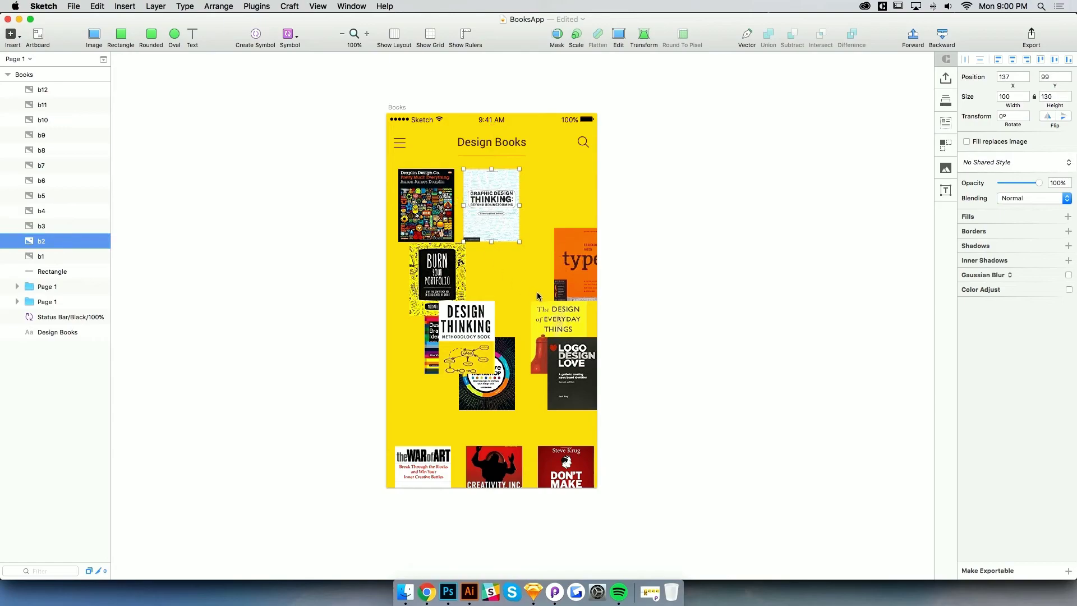
Complete the top row with the orange type cover b5 and build the second row from b8, b9 and b6 at Y 253
drag(573, 276, 551, 218)
drag(464, 292, 453, 304)
mouse_move(467, 347)
mouse_down()
mouse_move(490, 289)
mouse_move(495, 297)
mouse_up()
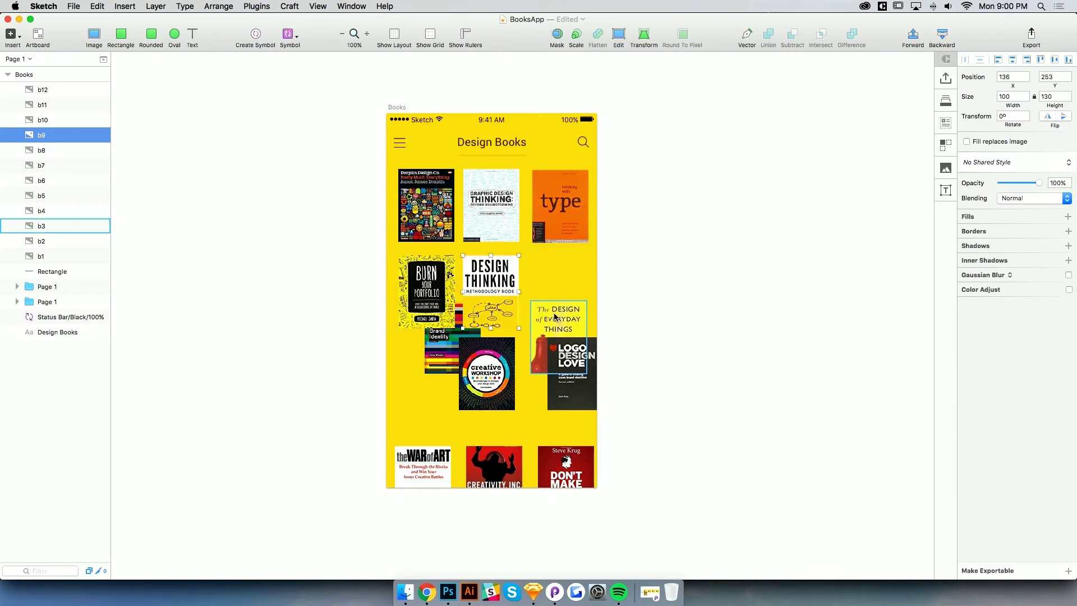
drag(551, 319, 498, 346)
drag(567, 362, 563, 296)
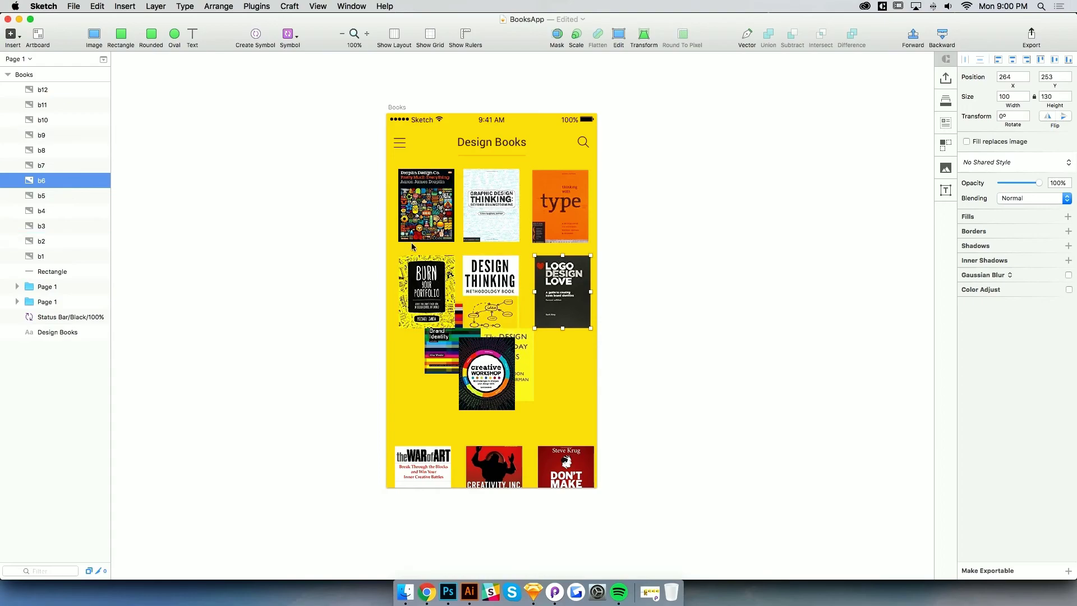
Shift b6 to X 262 and arrange covers b7, b4 and b3 as the third row at Y 399
drag(480, 352, 421, 380)
click(556, 323)
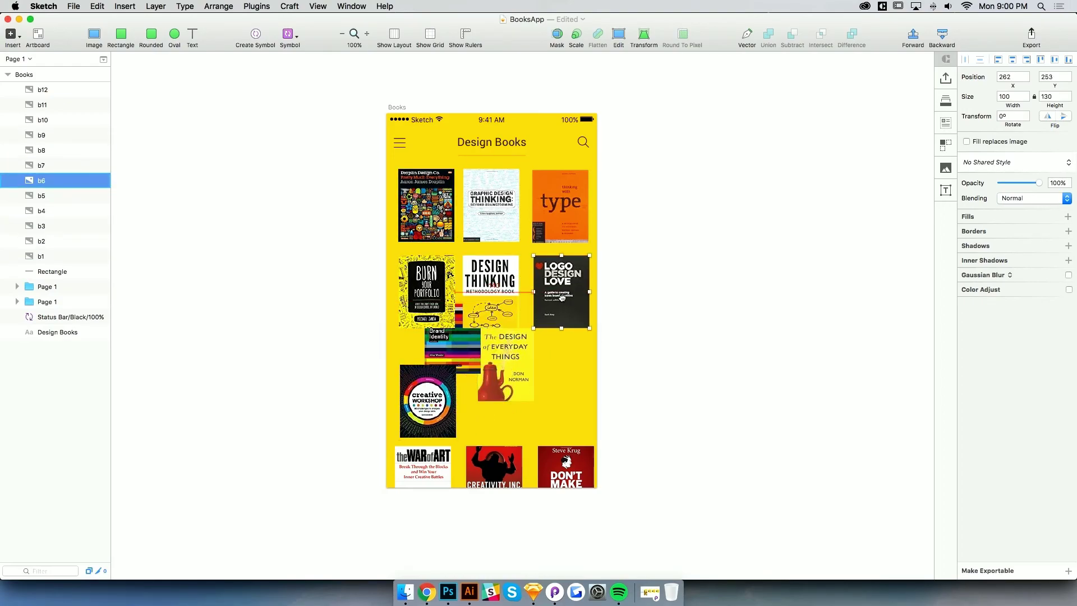
mouse_move(579, 310)
mouse_down()
mouse_move(431, 223)
mouse_move(579, 310)
mouse_up()
drag(513, 369, 566, 378)
drag(455, 357, 497, 394)
drag(428, 403, 427, 387)
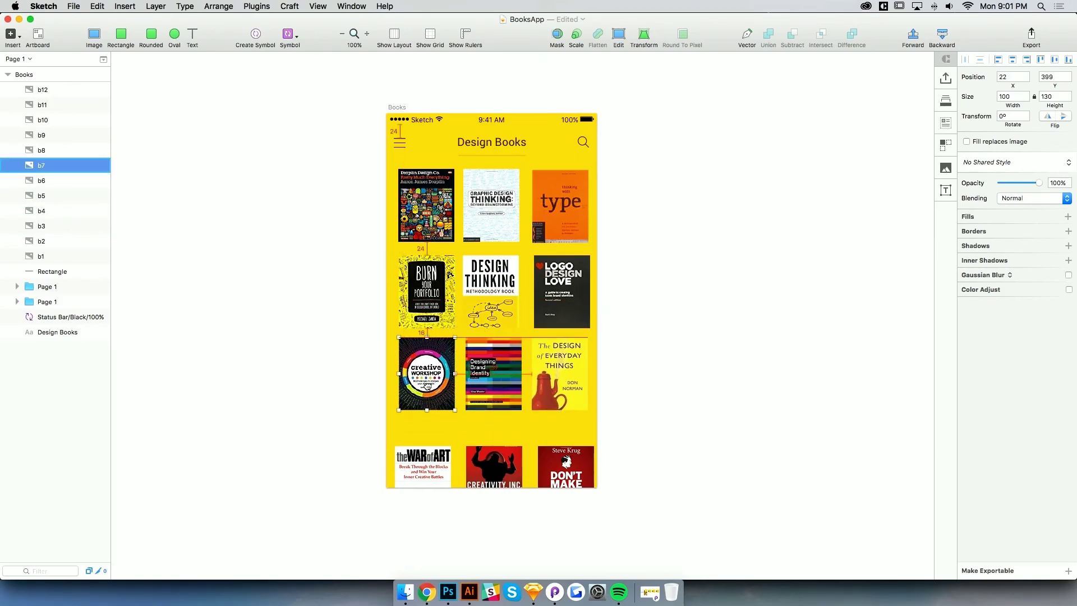
Lower the third-row covers, moving b7 down 20 px and b4 and b3 down 11 px
key(shift+Down)
key(shift+Down)
click(494, 402)
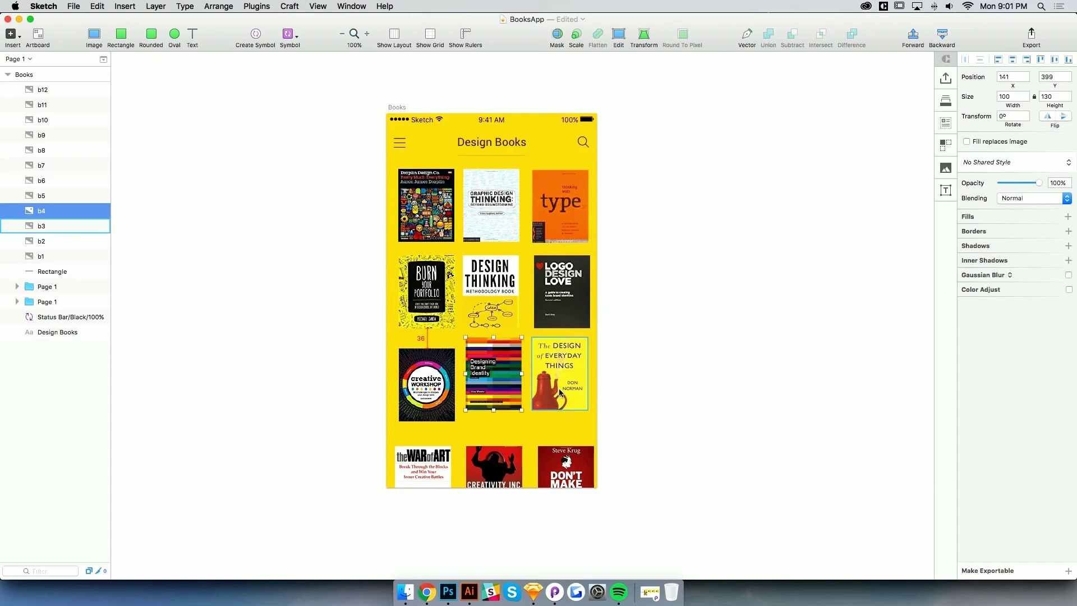
shift+click(560, 407)
key(shift+Down)
key(Down)
Nudge the three top-row covers slightly down and 1 px left
click(437, 229)
shift+click(490, 221)
shift+click(542, 230)
key(Down)
key(Down)
key(Left)
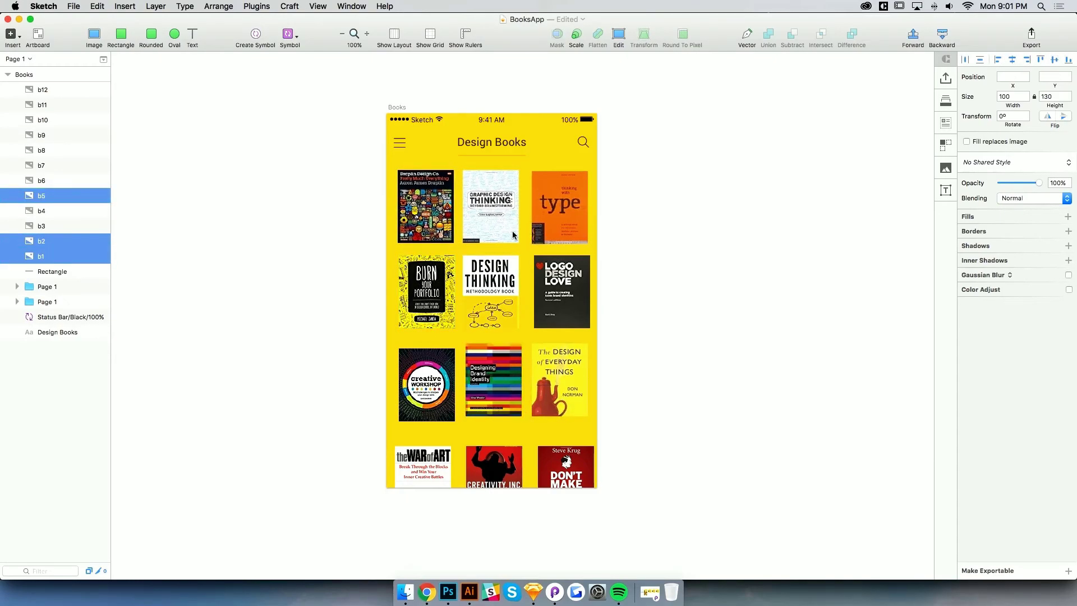
key(Escape)
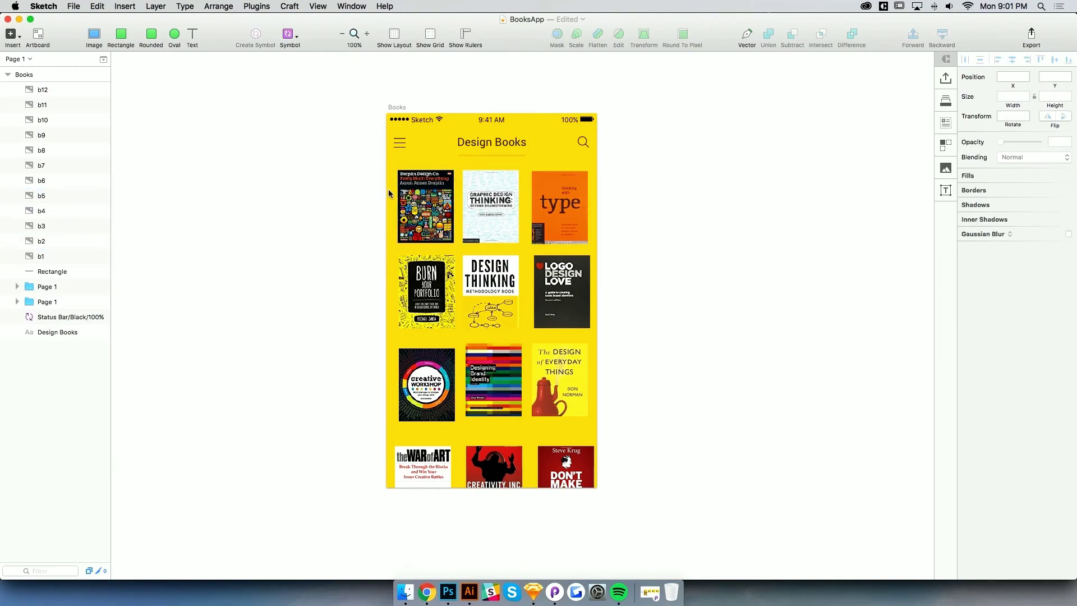
Align the vertical centres of the three top-row covers b1, b2 and b5
click(426, 205)
shift+click(491, 205)
shift+click(580, 216)
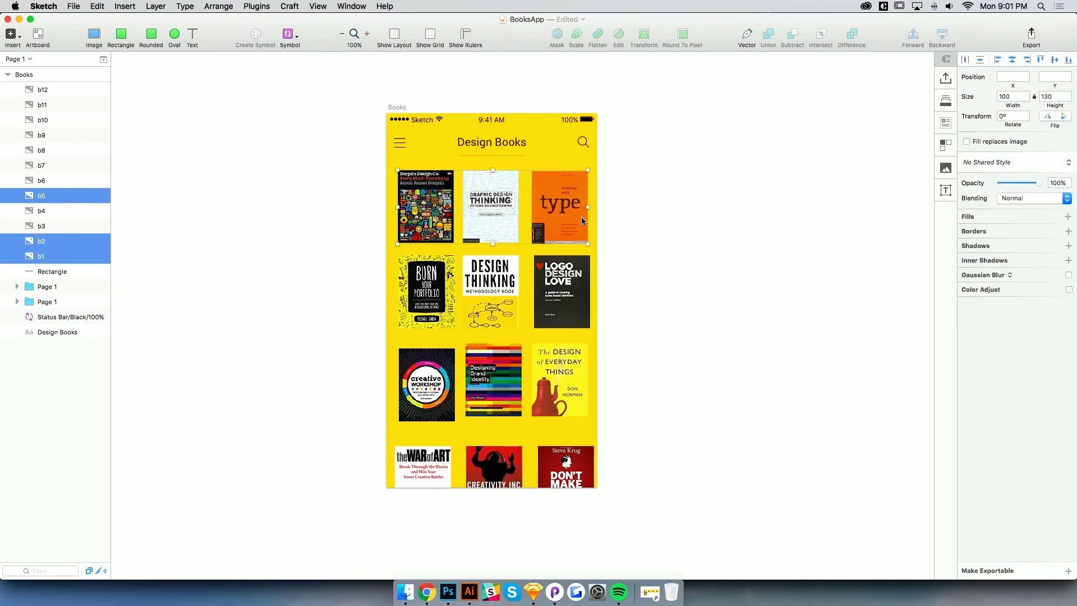
drag(580, 216, 599, 223)
key(super+z)
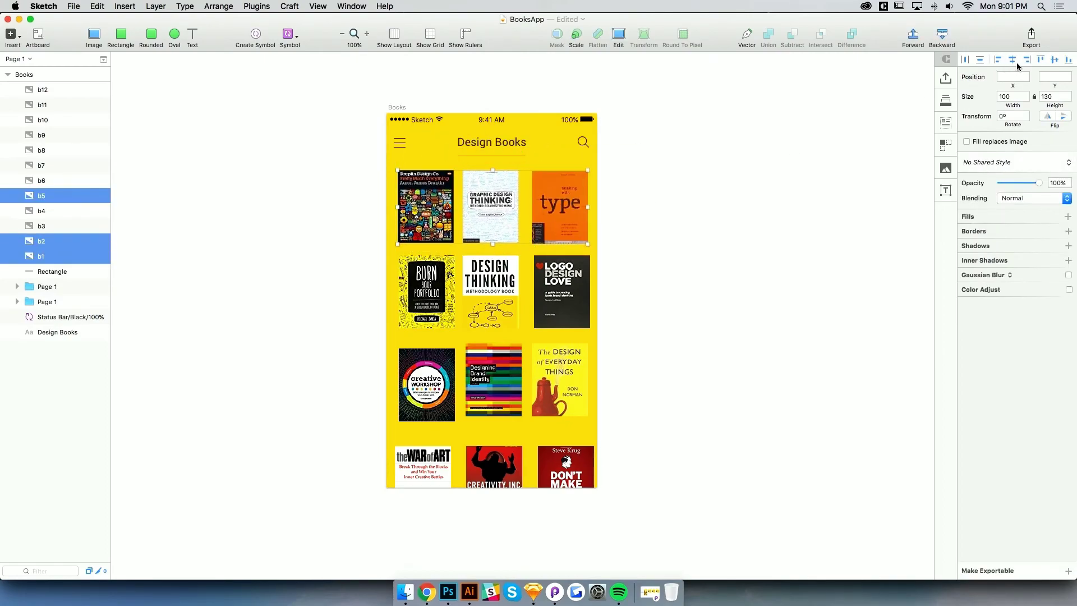
click(1055, 60)
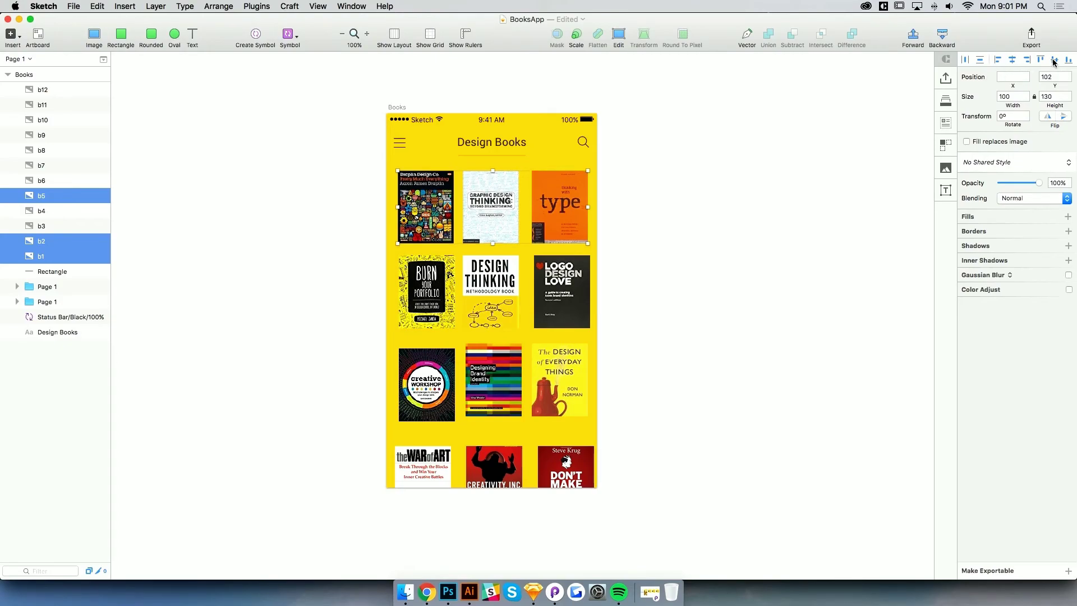
click(966, 60)
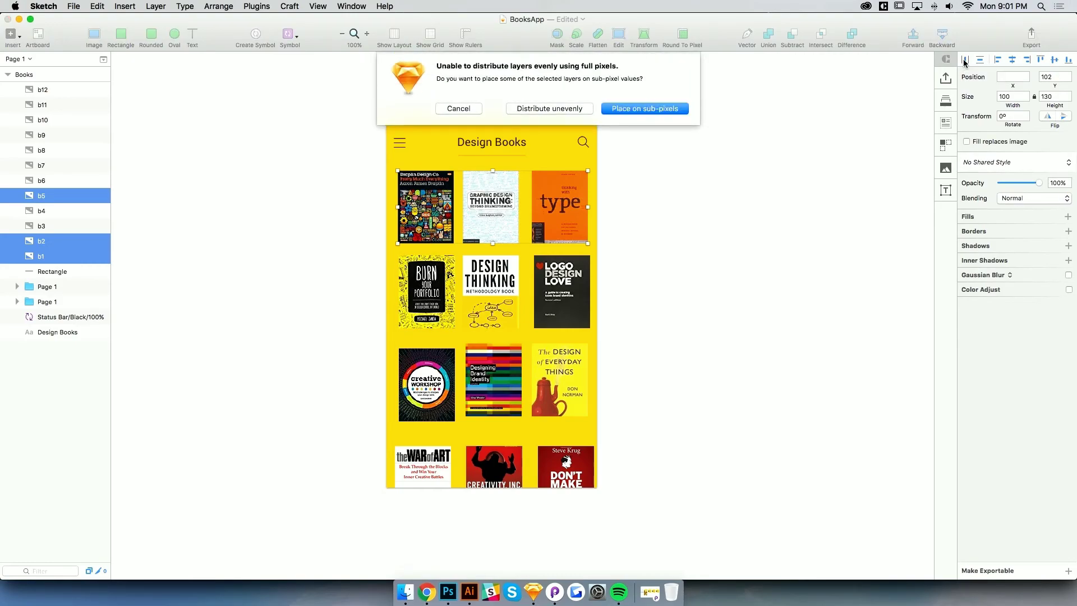
click(459, 109)
click(662, 230)
Distribute the three top-row covers horizontally with equal gaps
click(560, 207)
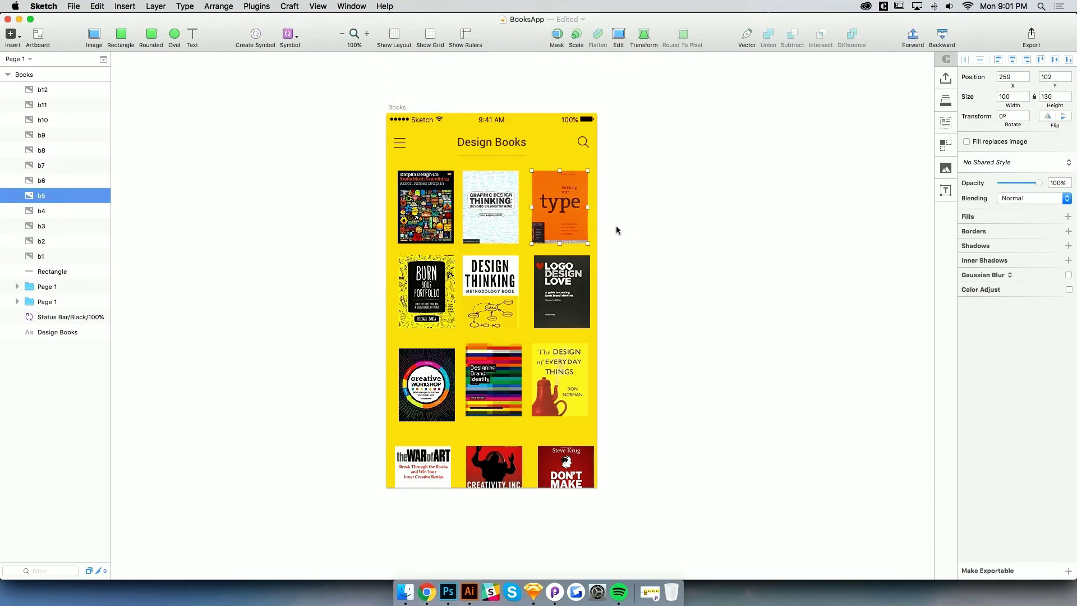
drag(615, 206, 373, 233)
click(965, 60)
click(661, 206)
Line up the second-row covers b8, b9 and b6 with the columns of the top row
key(z)
click(537, 282)
key(space)
drag(496, 284, 563, 289)
mouse_move(370, 336)
mouse_down()
mouse_move(370, 327)
mouse_move(367, 337)
mouse_up()
drag(501, 341, 504, 341)
drag(630, 332, 624, 332)
Line up the third-row covers b7, b4 and b3 with the columns above, placing b4 at X 139, Y 404
scroll(624, 333, down, 5)
drag(376, 422, 373, 412)
drag(501, 415, 498, 409)
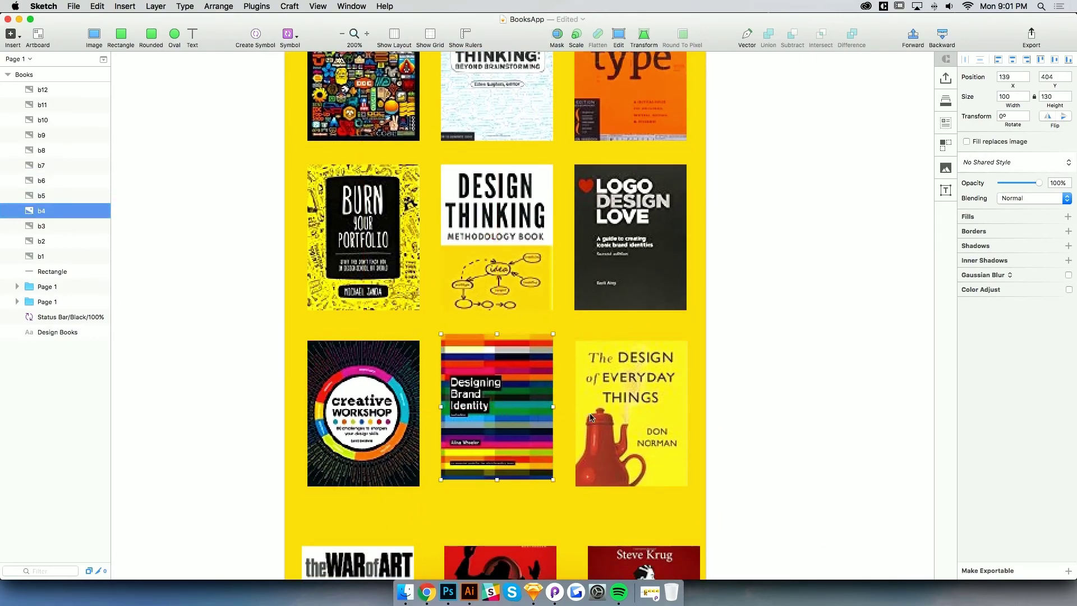
drag(636, 414, 634, 407)
click(712, 364)
Move the three second-row covers down 3 px to Y 261
key(z)
alt+click(712, 363)
drag(712, 420, 663, 380)
drag(443, 348, 626, 363)
drag(442, 252, 626, 276)
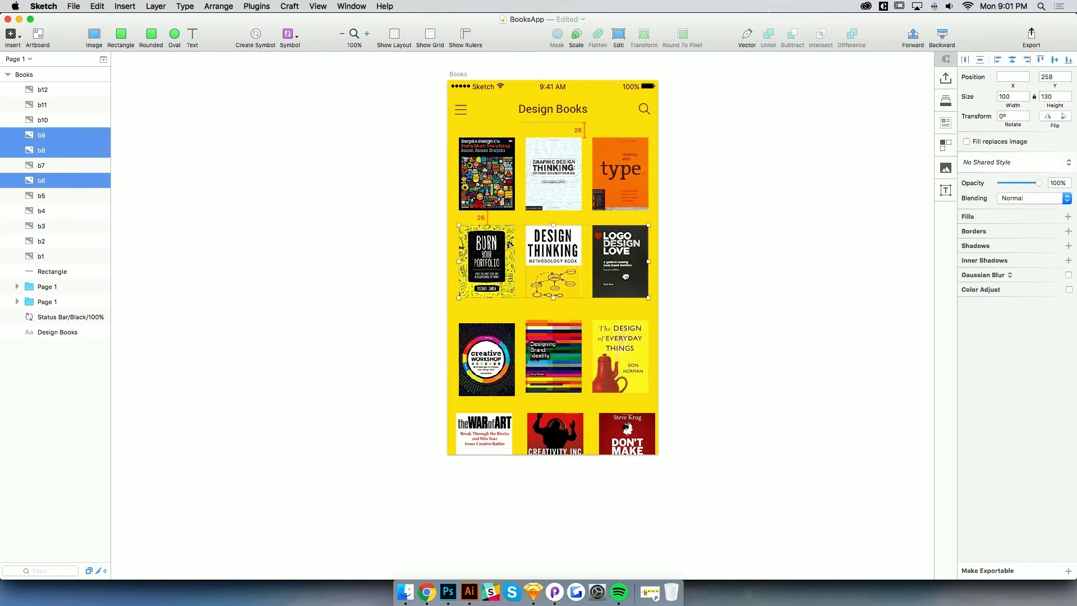
key(Down)
key(Down)
key(Down)
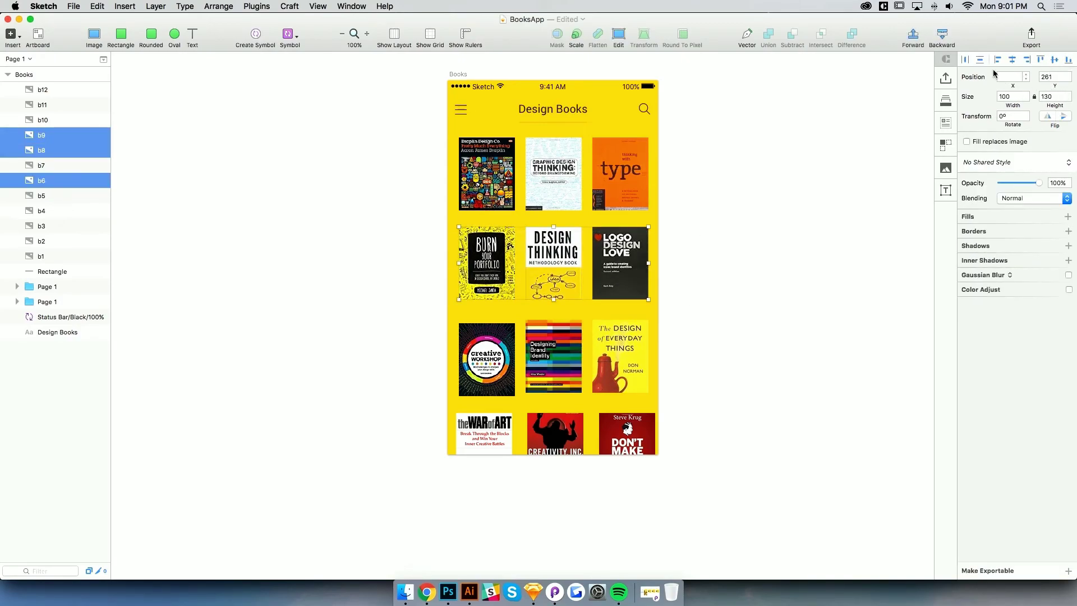
click(743, 291)
drag(676, 329, 498, 382)
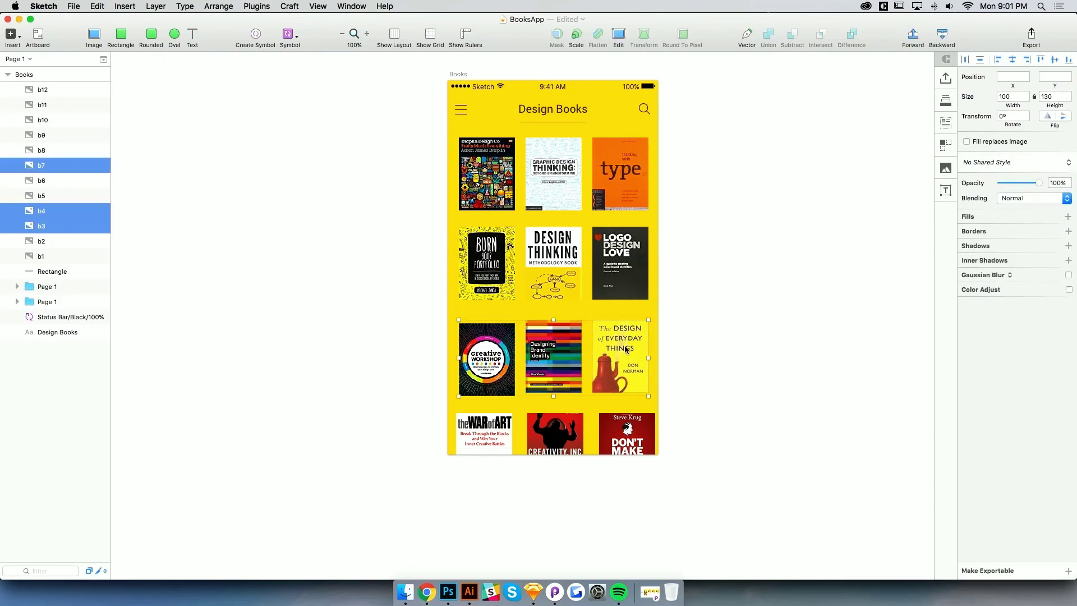
click(716, 322)
key(z)
click(489, 335)
drag(529, 417, 529, 349)
key(super+z)
drag(741, 364, 741, 299)
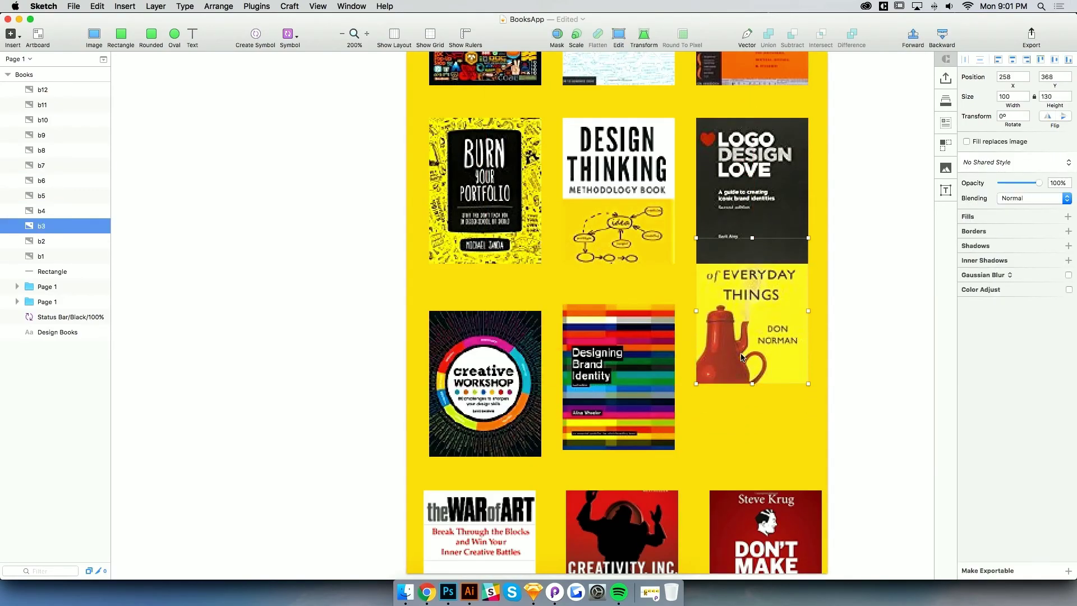
key(super+z)
Align the vertical centres of the three third-row covers b7, b4 and b3
click(626, 378)
shift+click(513, 383)
shift+click(721, 383)
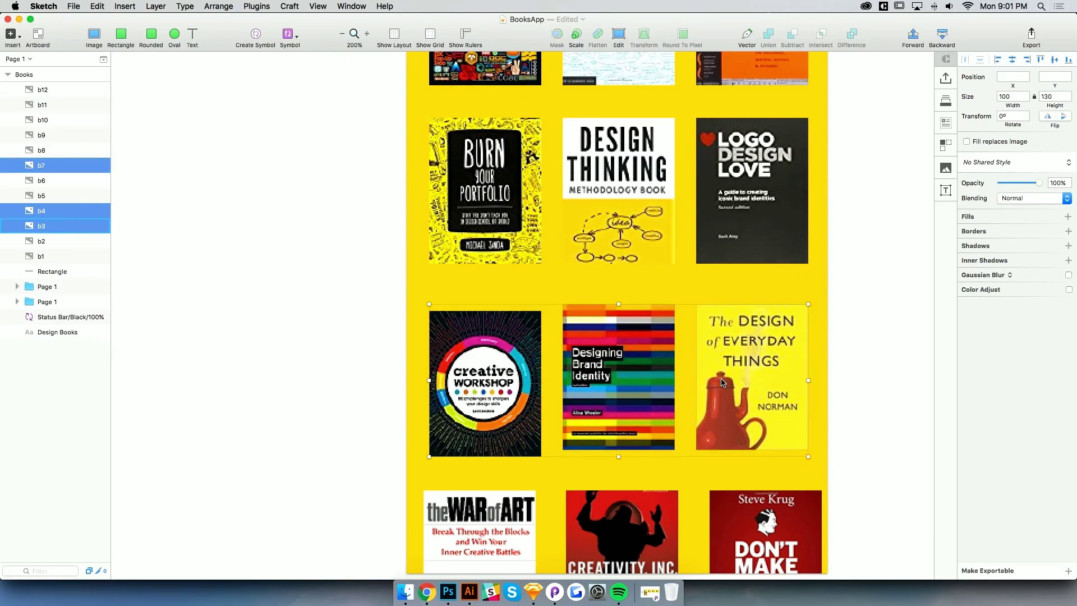
click(1054, 61)
Move the third row up flush against the second, and both rows up flush against the top row
drag(860, 311, 781, 352)
drag(698, 416, 696, 371)
scroll(697, 370, up, 2)
drag(794, 244, 427, 409)
drag(530, 268, 531, 236)
key(super+0)
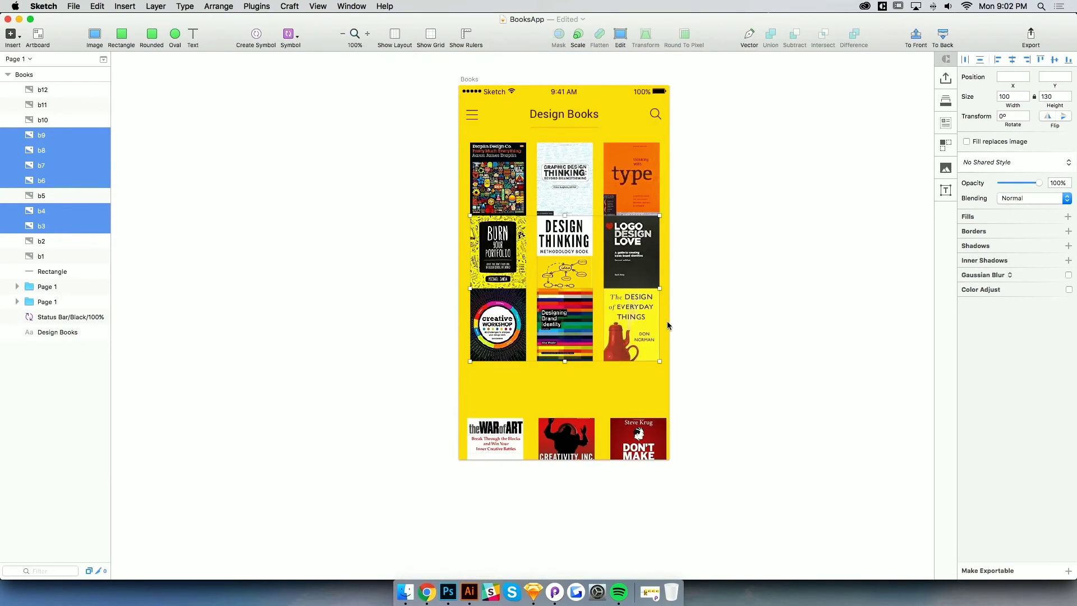
Move the second and third rows of covers together 40 px down from the top row
key(alt)
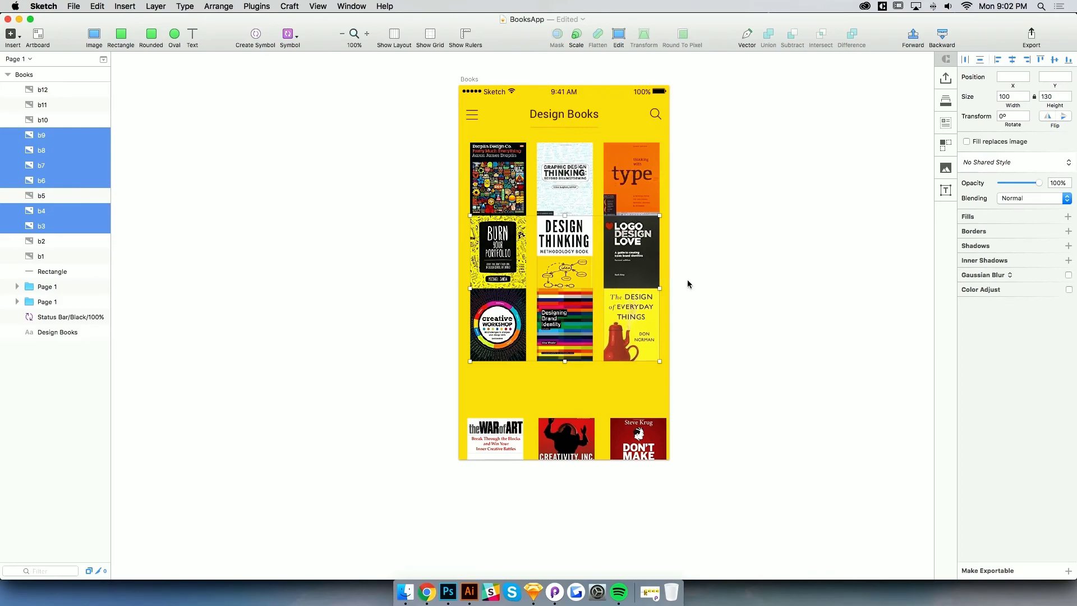
key(Down)
key(Up)
key(shift+Down)
key(shift+Down)
key(shift+Down)
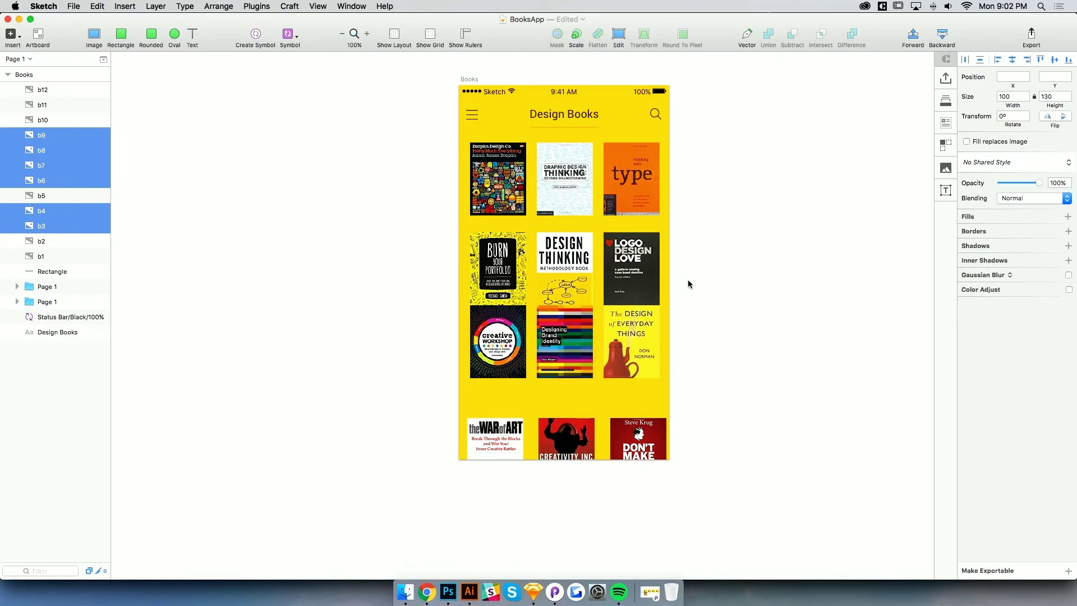
key(shift+Down)
Move the three third-row covers 40 px down from the second row
drag(698, 329, 457, 378)
key(shift+Down)
key(shift+Down)
key(shift+Down)
key(shift+Down)
Line up the bottom-row covers b11, b12 and b10 with the three columns above, with b11 at X 20
drag(701, 433, 486, 456)
drag(567, 448, 566, 449)
key(super+plus)
click(495, 444)
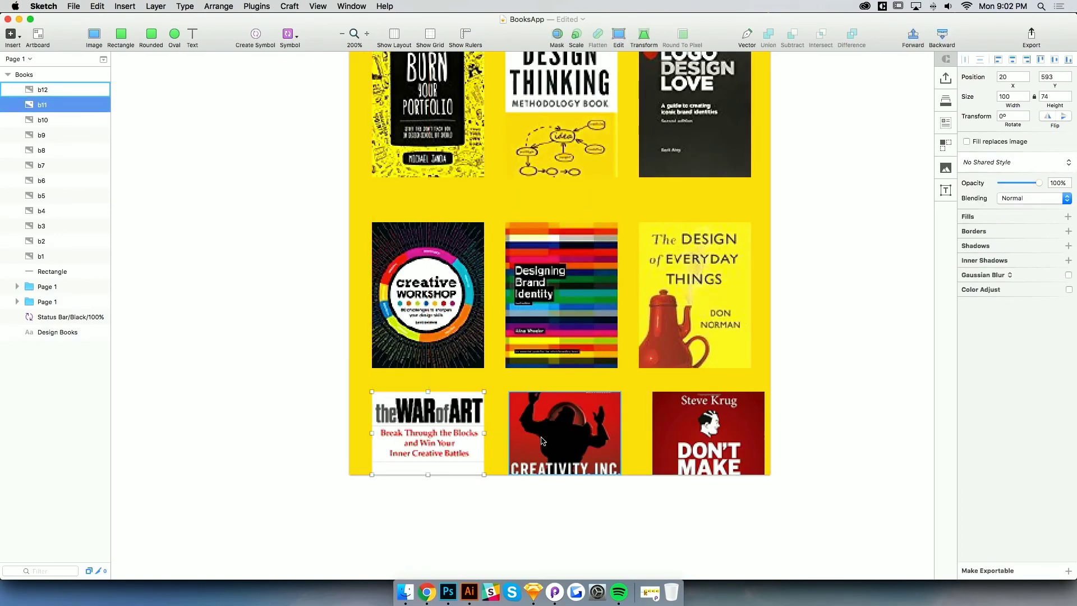
drag(566, 441, 562, 441)
drag(709, 429, 689, 417)
Move the three bottom-row covers down together so the gap above them matches the other row gaps
shift+click(570, 435)
shift+click(478, 436)
key(super+z)
key(shift+Down)
key(shift+Down)
key(shift+Down)
key(shift+Down)
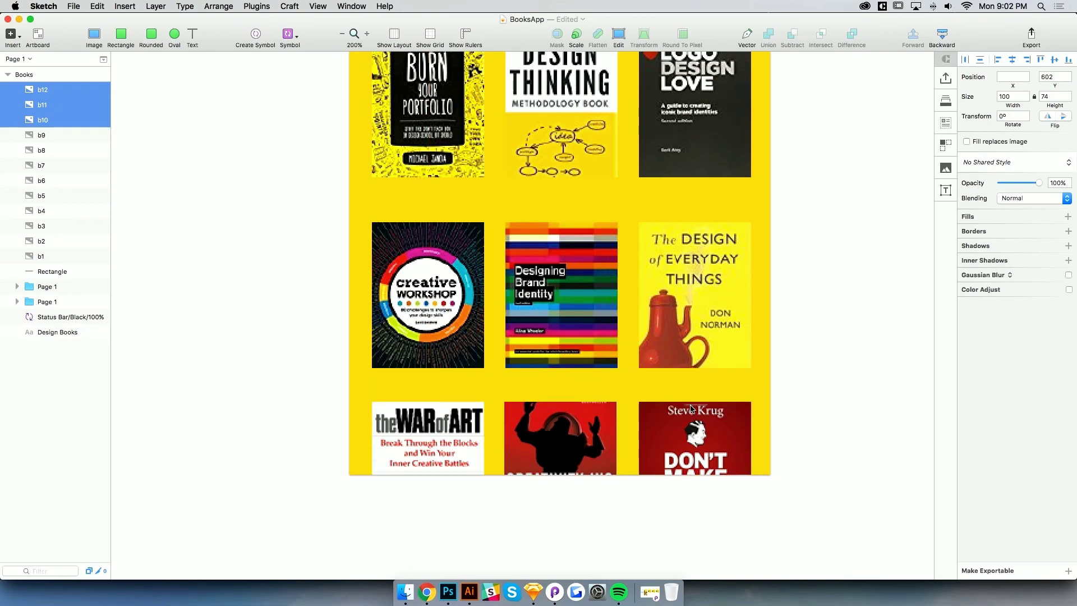
Tighten the row gaps by moving the lower three rows up 10 px and the bottom two rows up another 10 px
click(753, 361)
key(super+minus)
key(super+minus)
key(super+0)
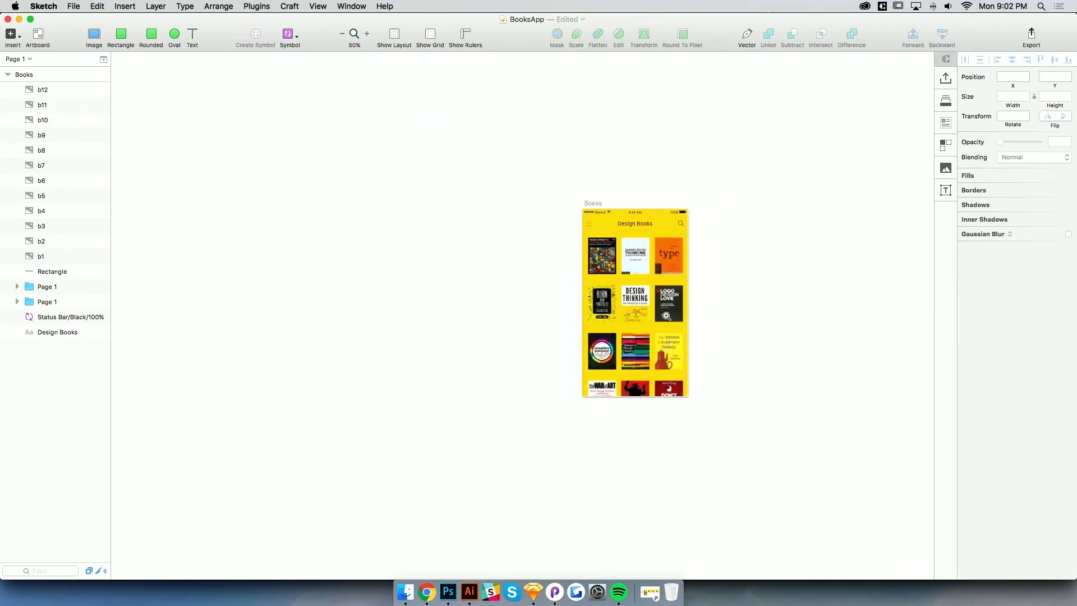
drag(401, 256, 664, 492)
key(shift+Up)
drag(678, 351, 386, 505)
key(shift+Up)
drag(389, 436, 673, 486)
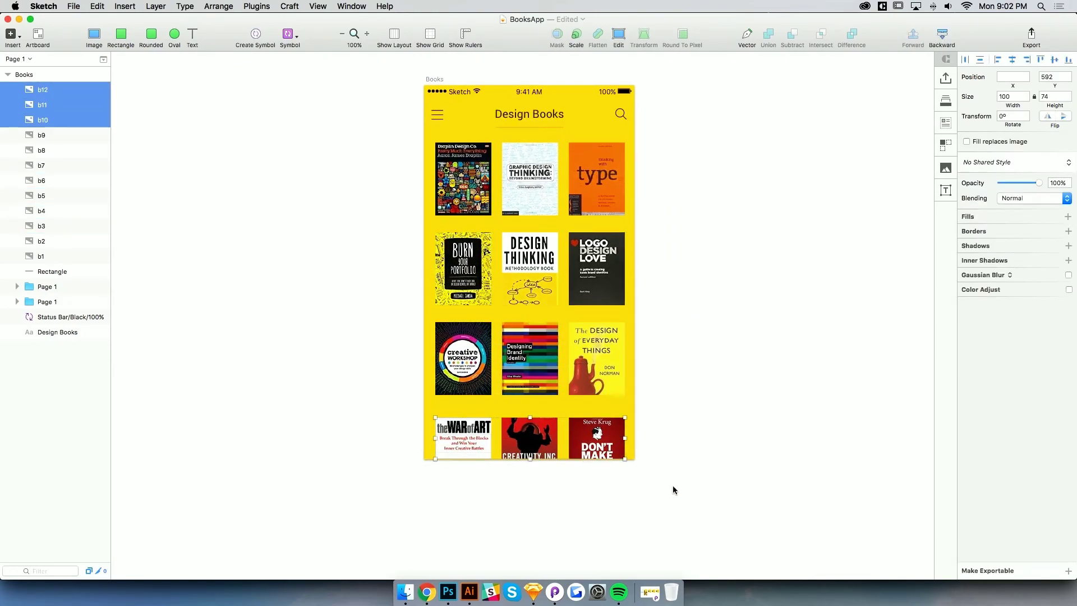
click(669, 473)
Nudge the third-row covers down 2 px and the second-row covers down 2 px to even the spacing
drag(393, 380, 702, 384)
key(Down)
key(Down)
click(696, 392)
drag(694, 267, 404, 306)
key(Down)
key(Down)
click(383, 292)
Try to centre-align the title, its underline, the status bar and cover b2 horizontally with each other
scroll(708, 314, up, 2)
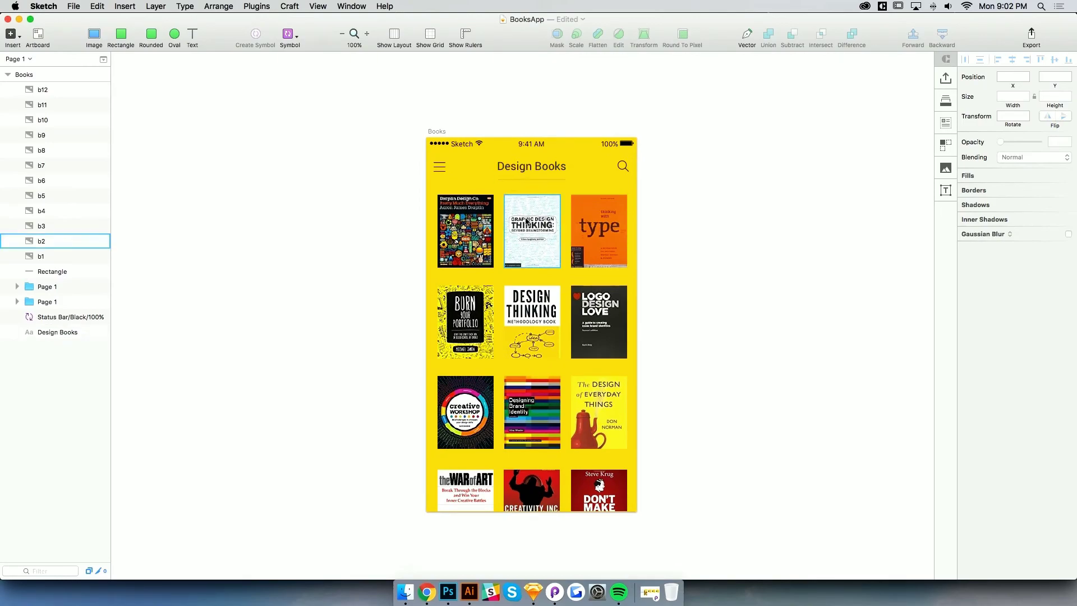
drag(508, 187, 584, 165)
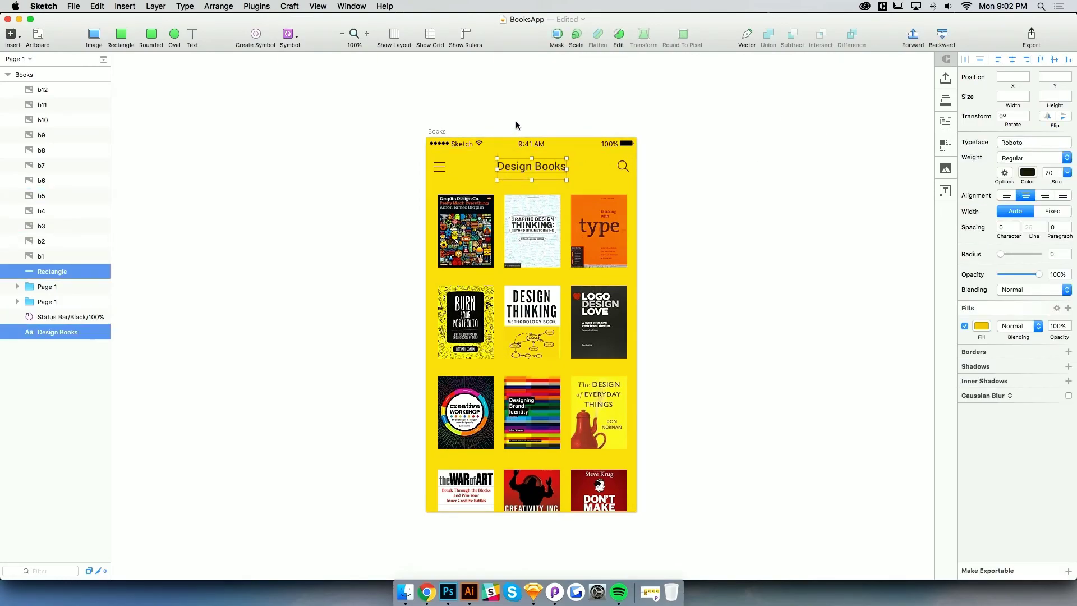
shift+click(521, 144)
shift+click(540, 206)
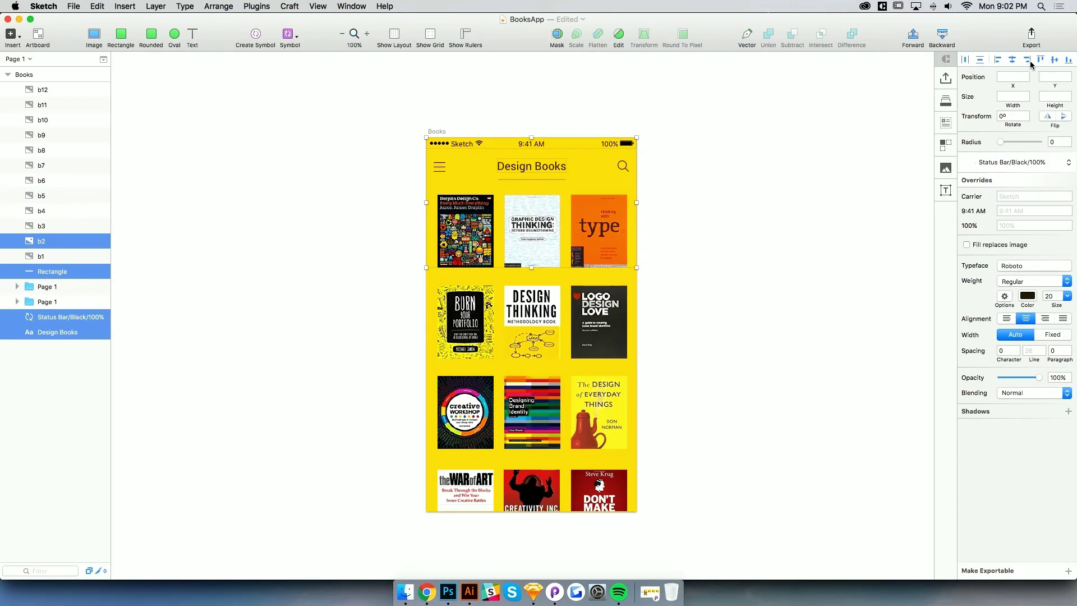
click(1013, 60)
key(super+z)
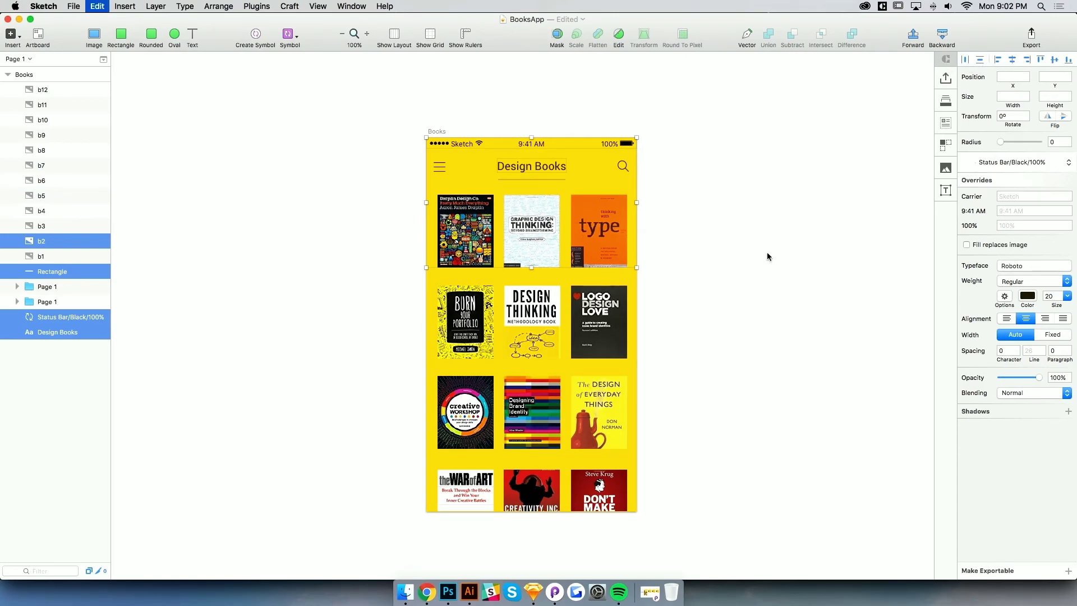
Centre-align the Design Books title, its underline and the middle cover of the first row horizontally
click(747, 238)
drag(681, 227, 682, 246)
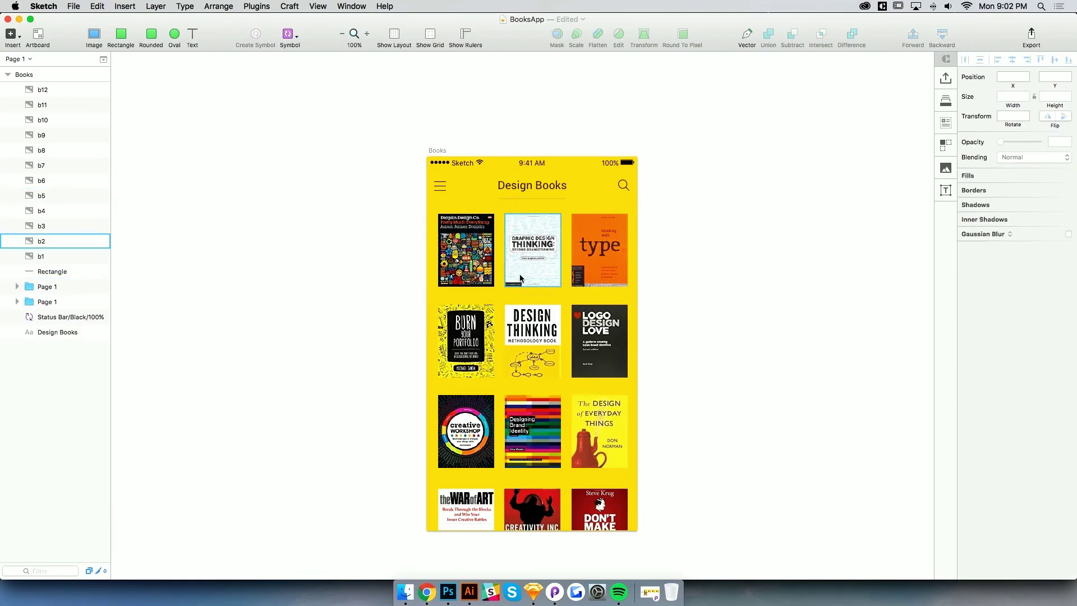
drag(513, 292, 550, 188)
click(1012, 61)
click(736, 296)
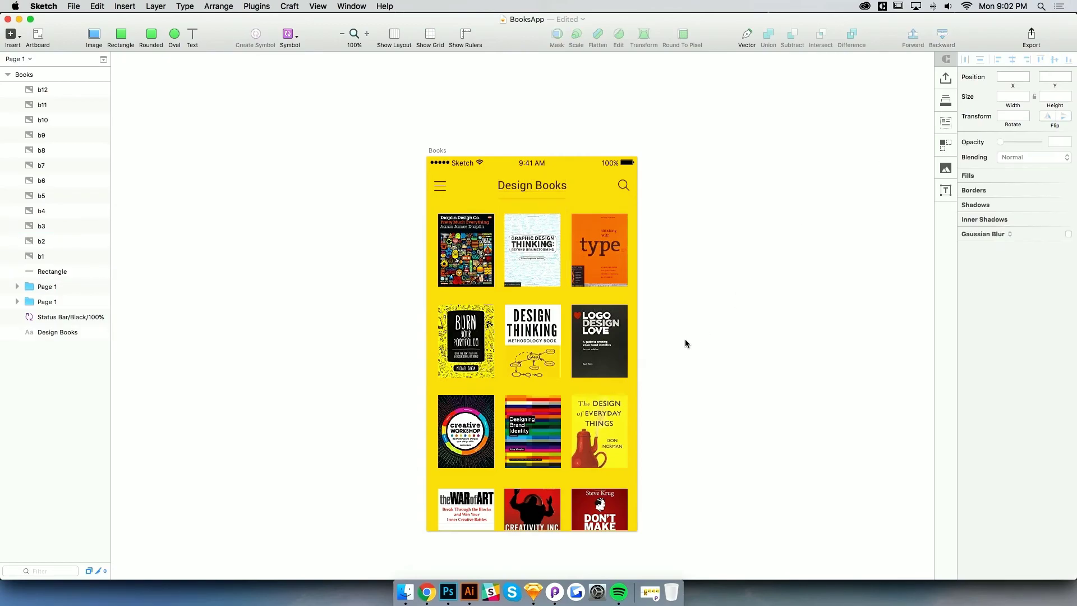
Examine the spacing and alignment of the book cover grid, both as a whole and enlarged to 200%
drag(689, 338, 701, 319)
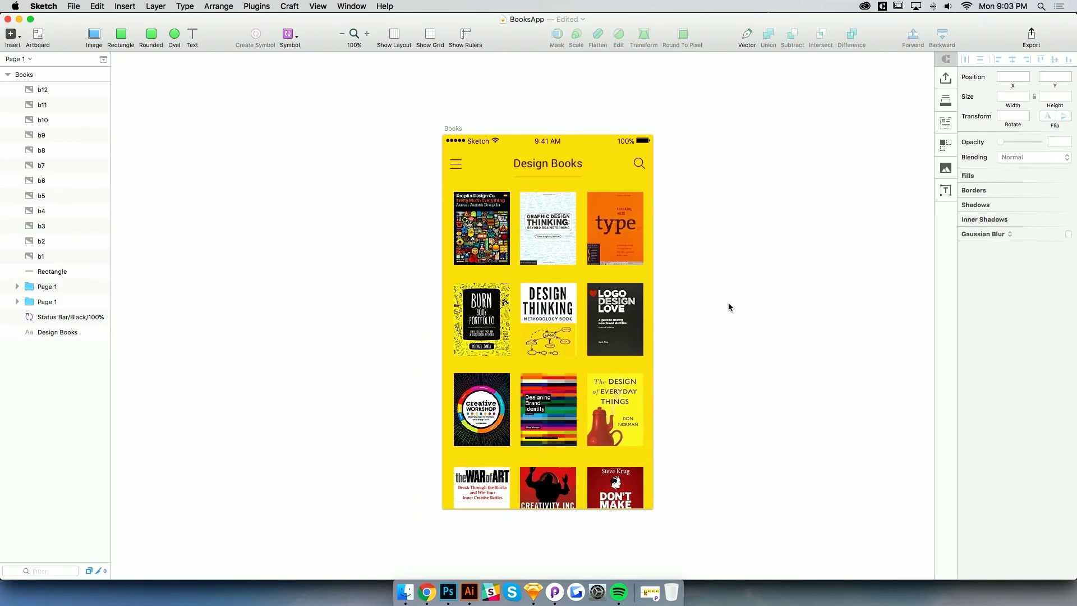
drag(685, 366, 647, 366)
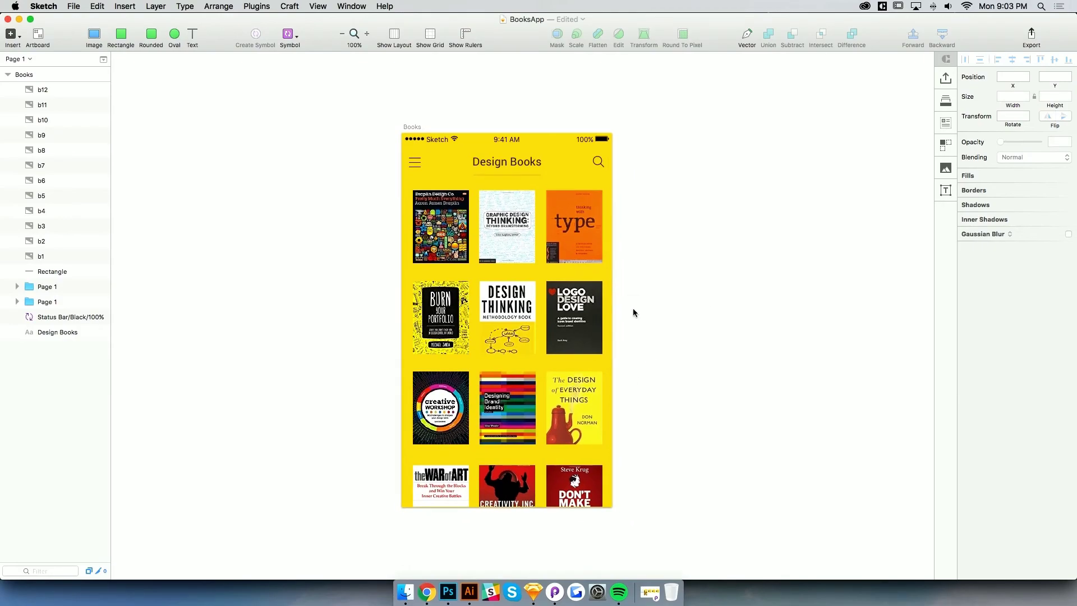
click(562, 408)
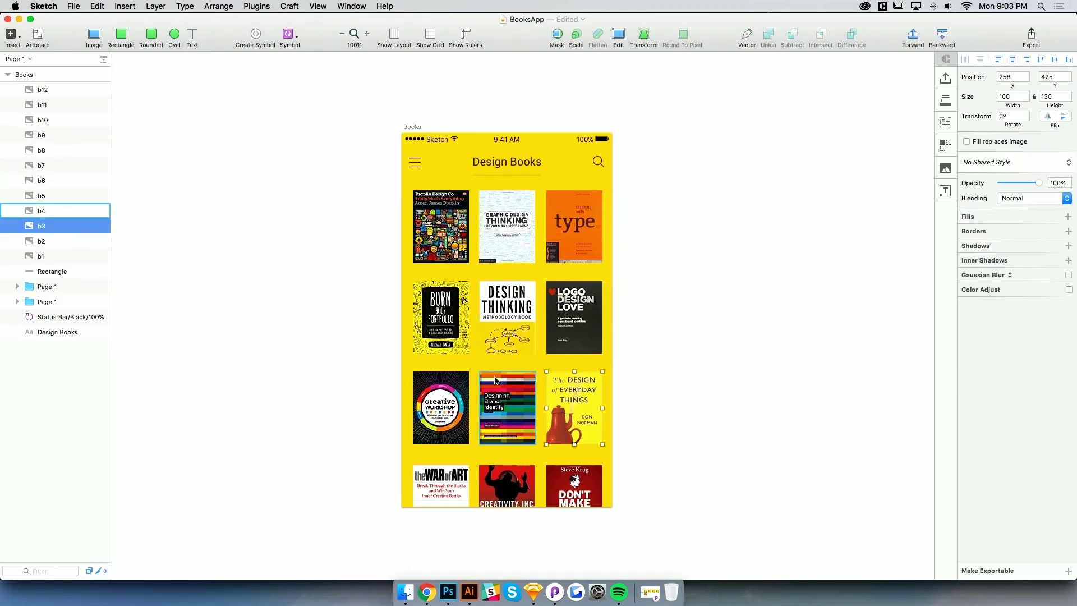
click(439, 318)
click(608, 403)
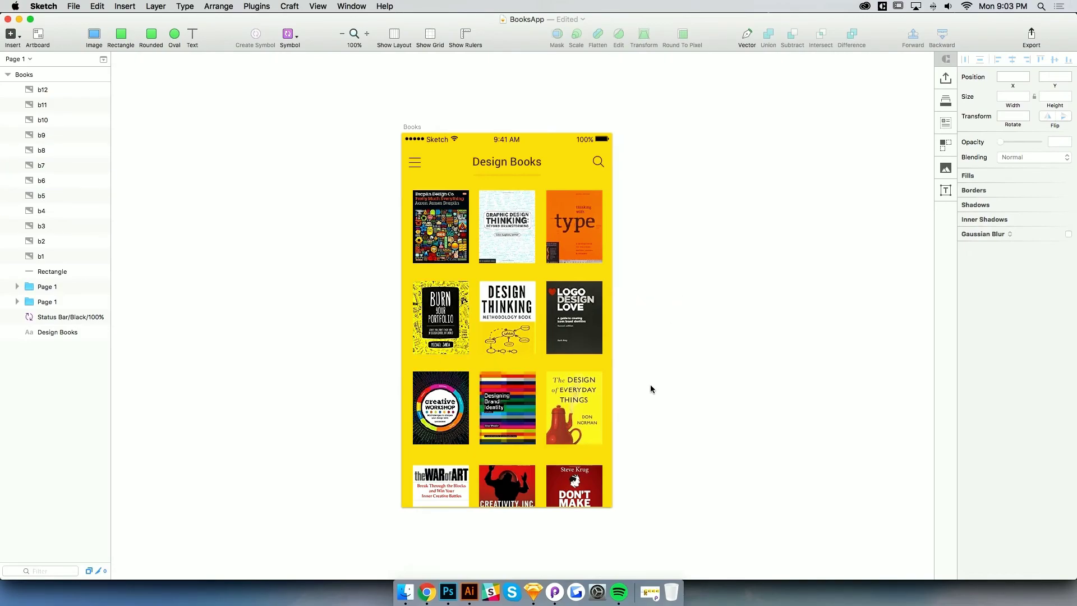
key(super+plus)
scroll(560, 305, down, 3)
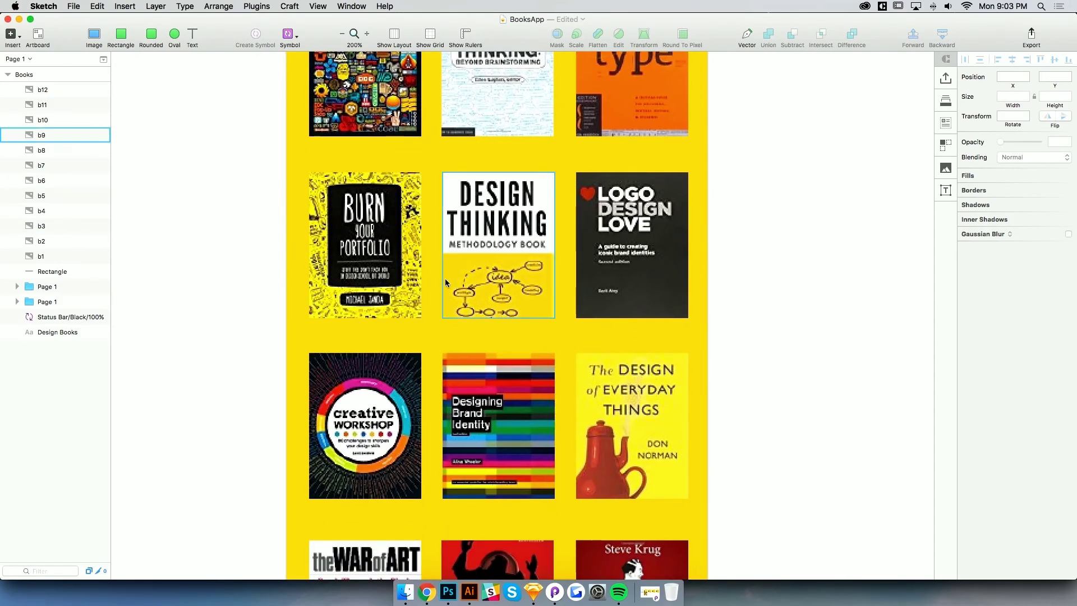
key(super+minus)
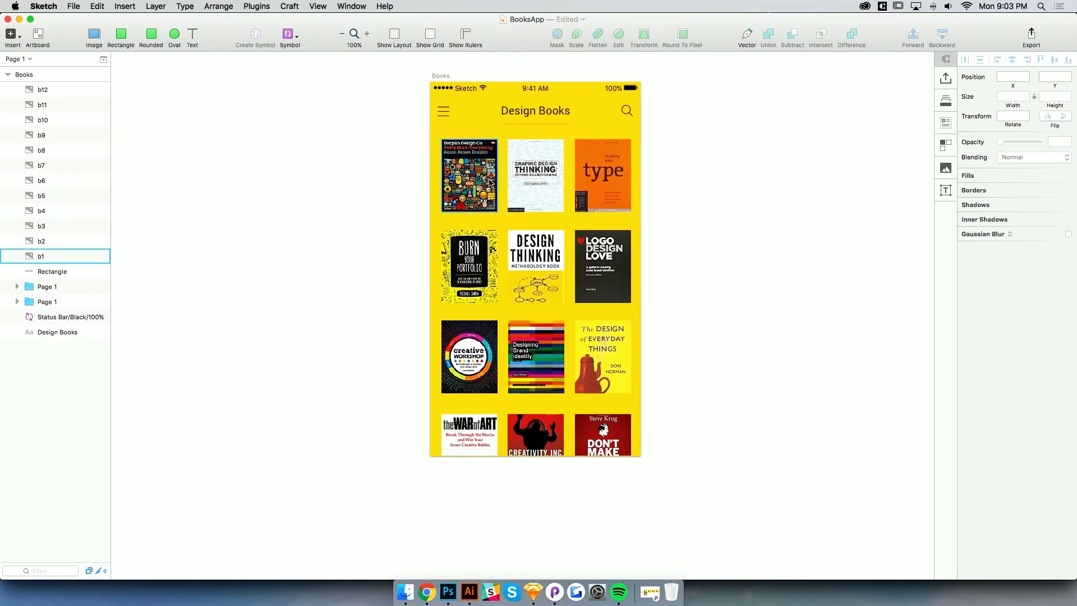
Add a shadow to the first cover, b1, sampling the artboard's yellow and shifting it to the darker orange EA9F07
click(474, 187)
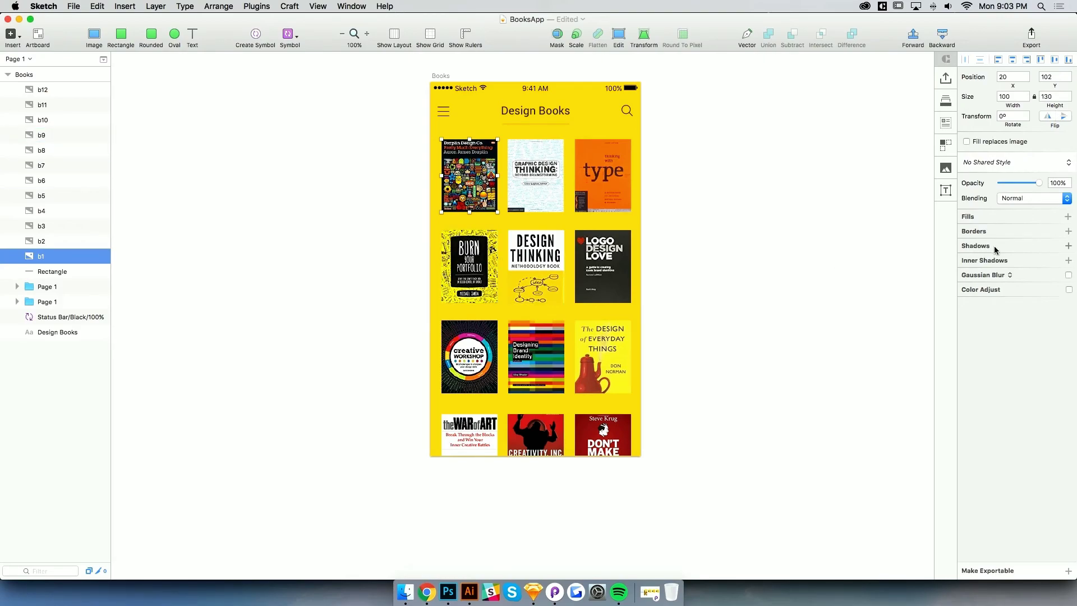
click(1028, 250)
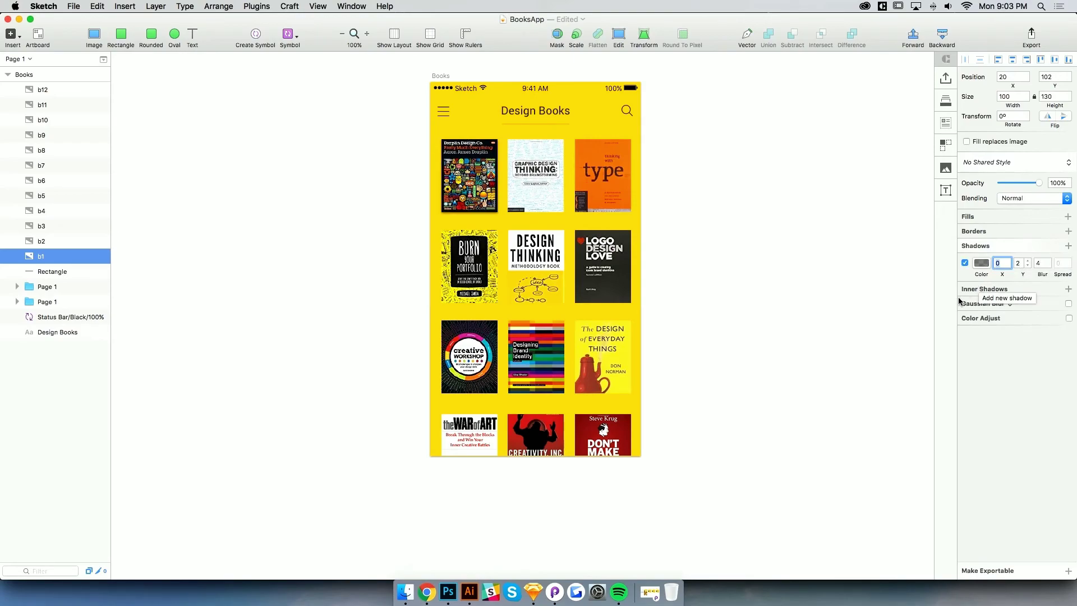
click(981, 263)
click(969, 376)
click(575, 224)
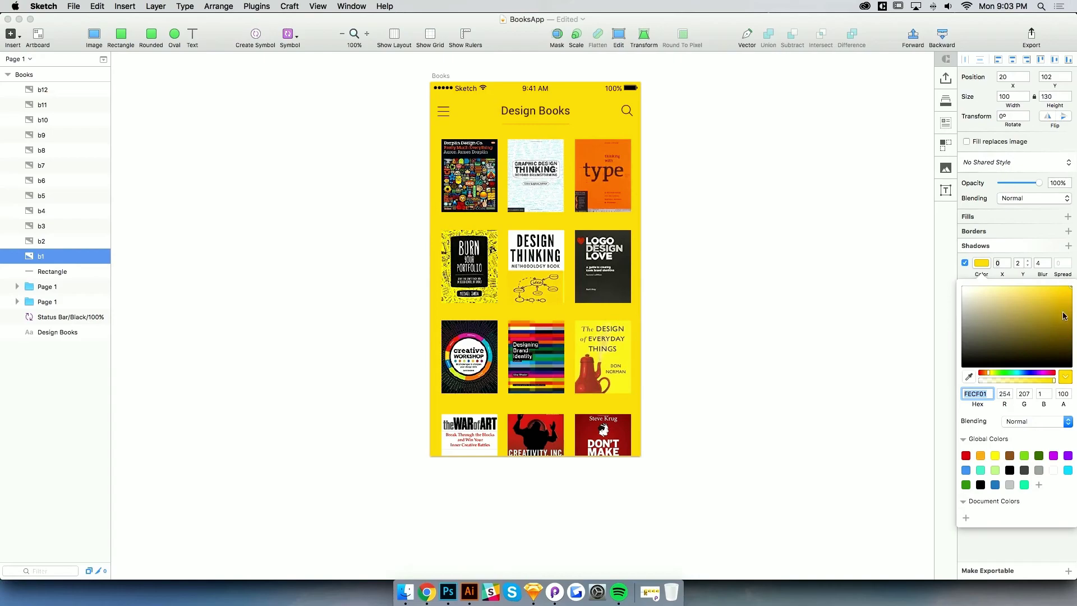
drag(990, 376, 986, 376)
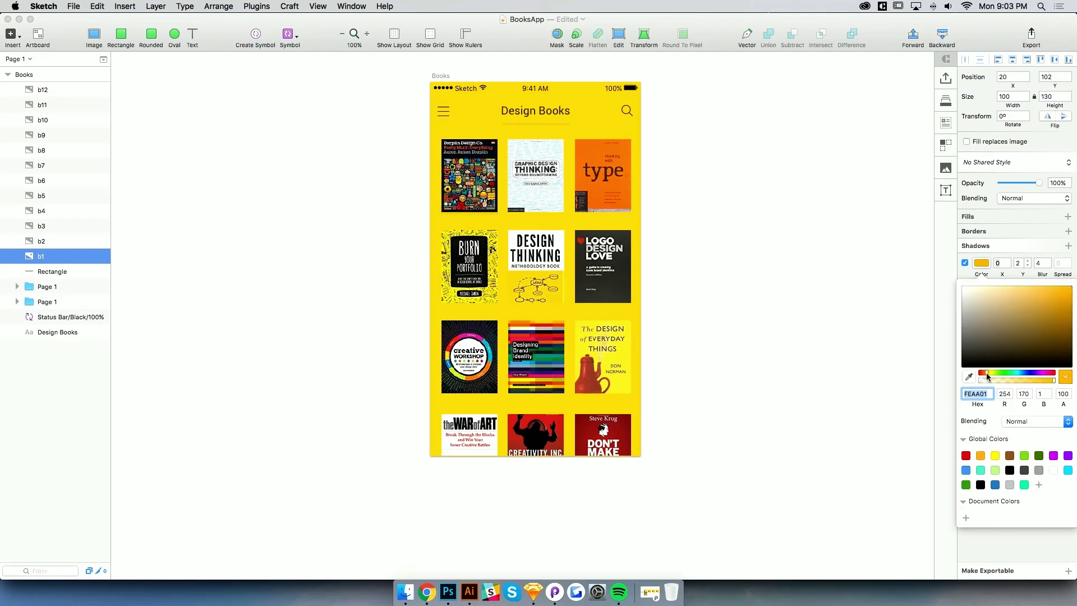
drag(1070, 291, 1069, 293)
Set the vertical offset of the b1 cover's shadow to 10
click(1019, 264)
key(Up)
key(Up)
key(Up)
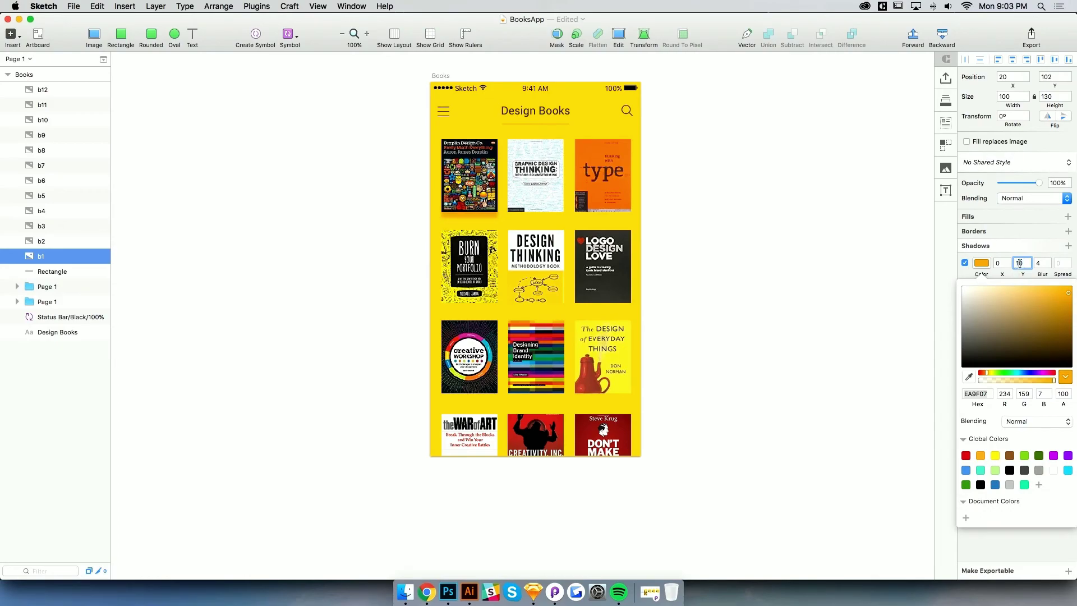
click(996, 265)
click(981, 264)
key(Tab)
key(Tab)
key(shift+Tab)
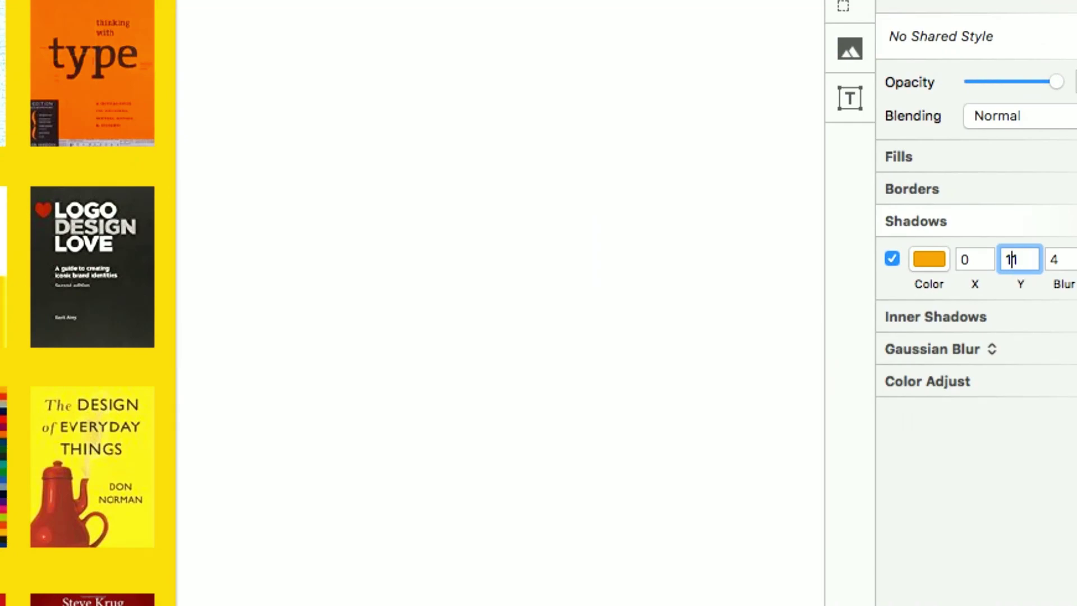
key(Down)
key(Down)
key(Down)
key(Up)
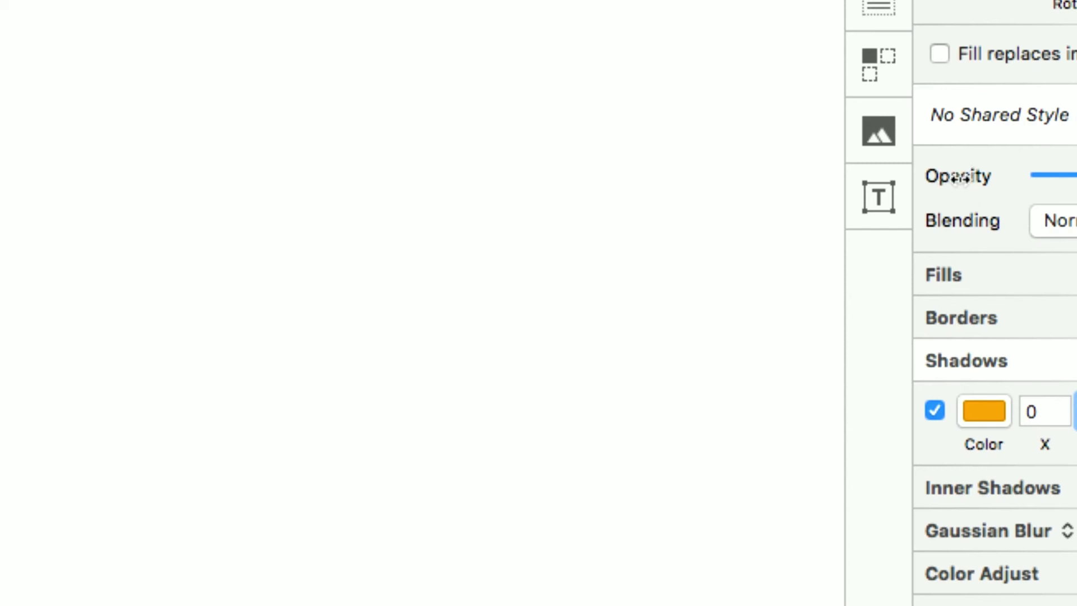
drag(945, 176, 923, 179)
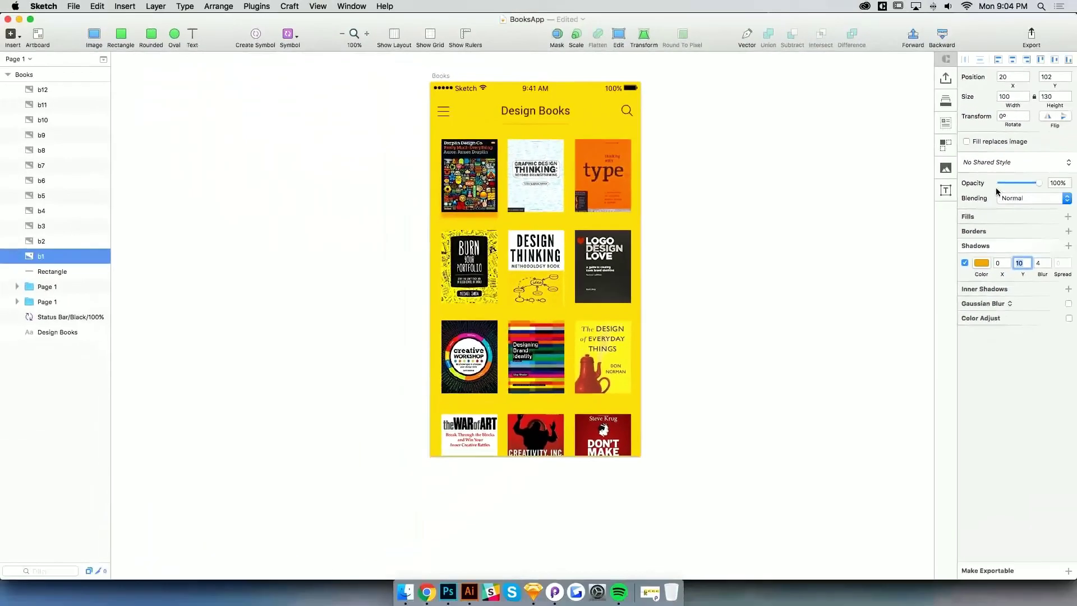
click(709, 262)
Set the b1 shadow's blur to 20, with its Y offset at 10
click(475, 184)
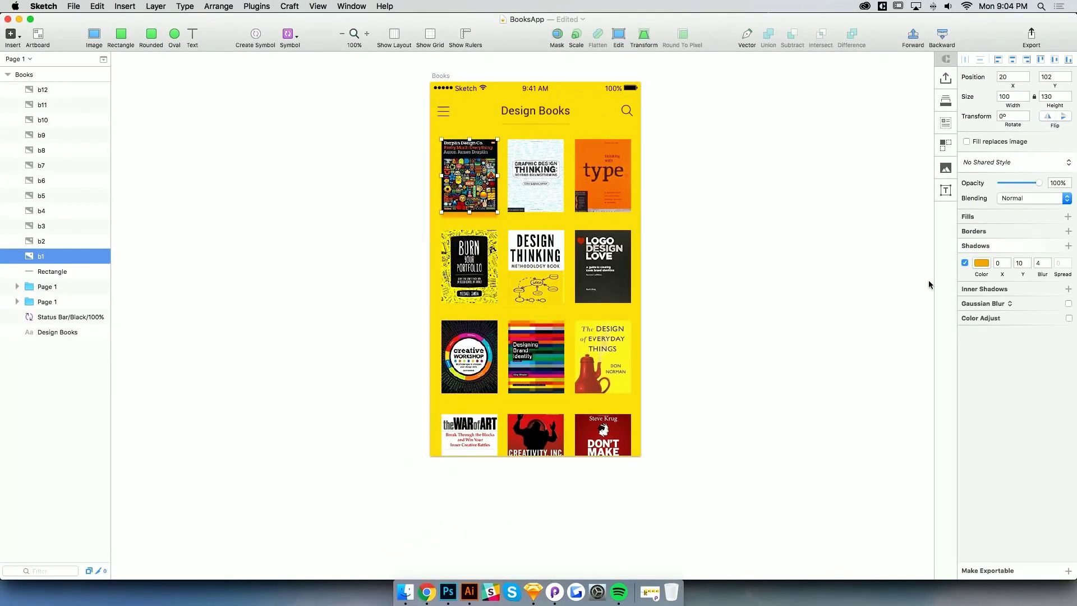
key(Up)
click(1037, 263)
text(7)
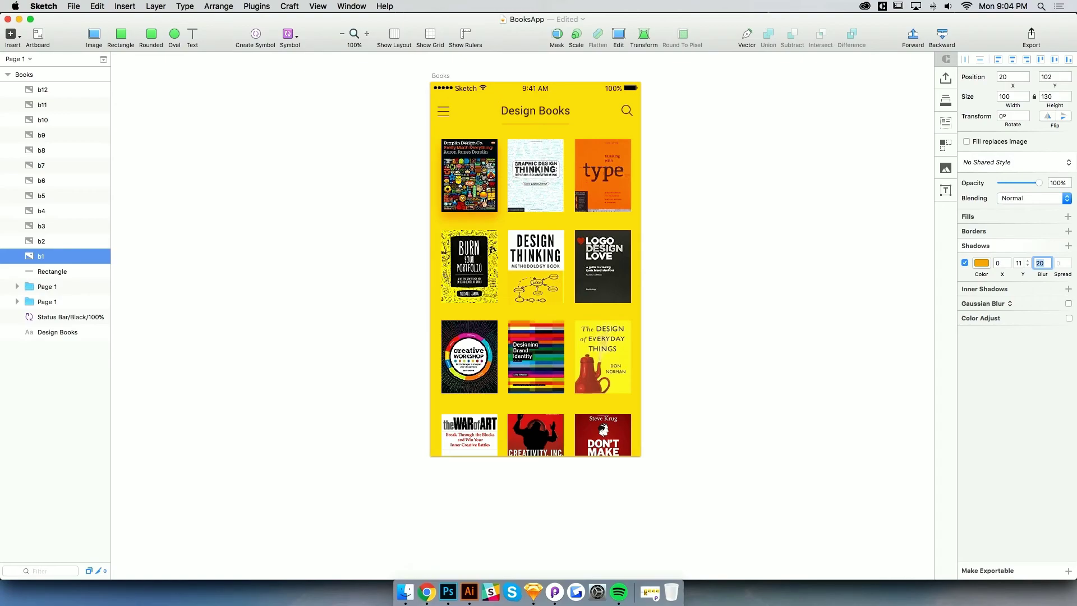
click(1019, 263)
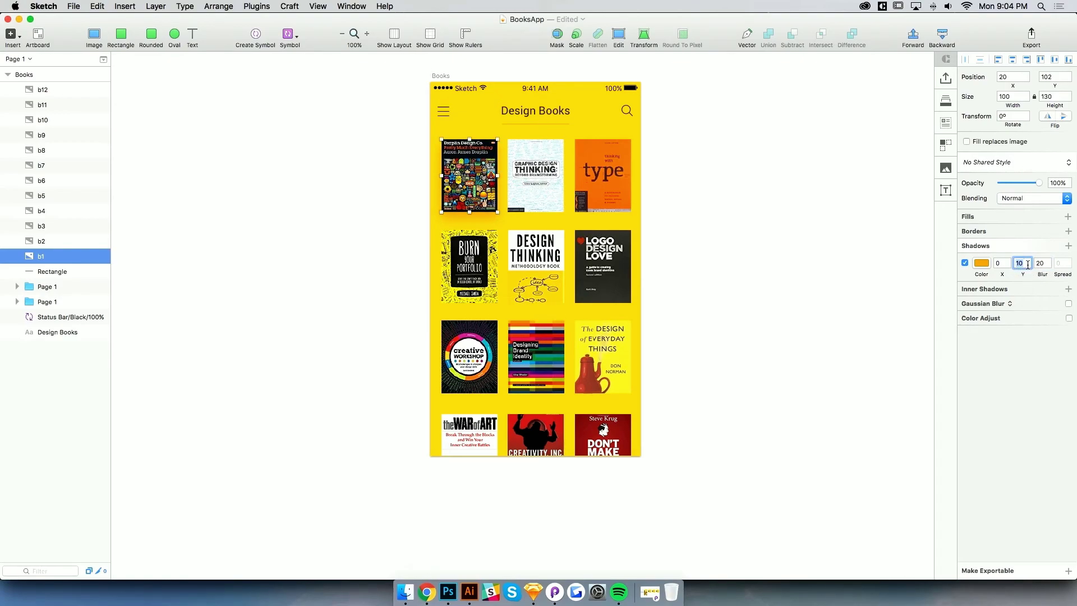
Darken the b1 shadow's colour to the brownish orange B57D0D
click(981, 263)
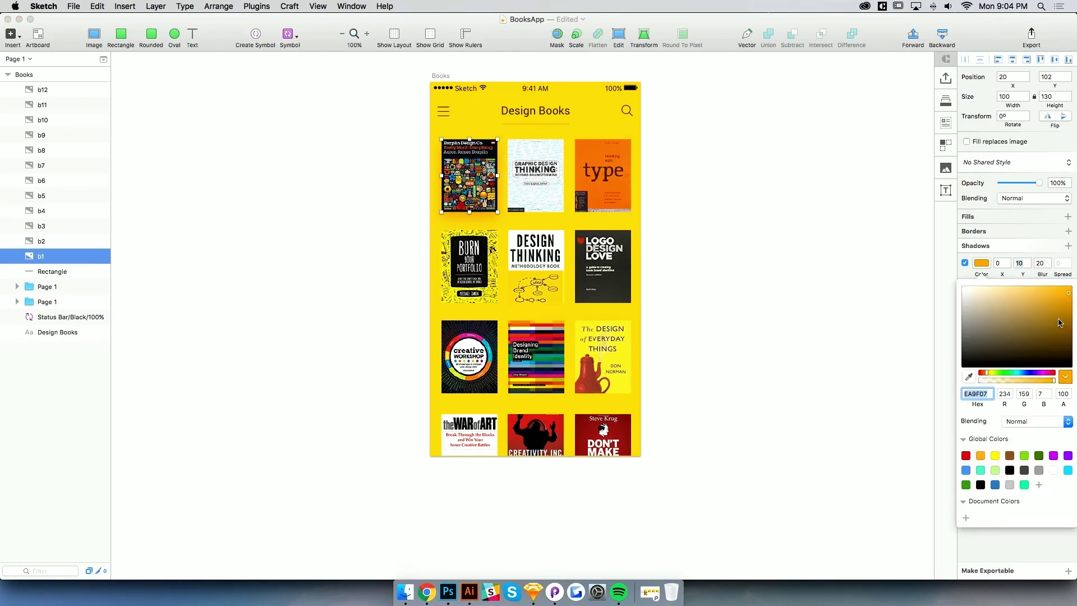
drag(1069, 298, 1064, 312)
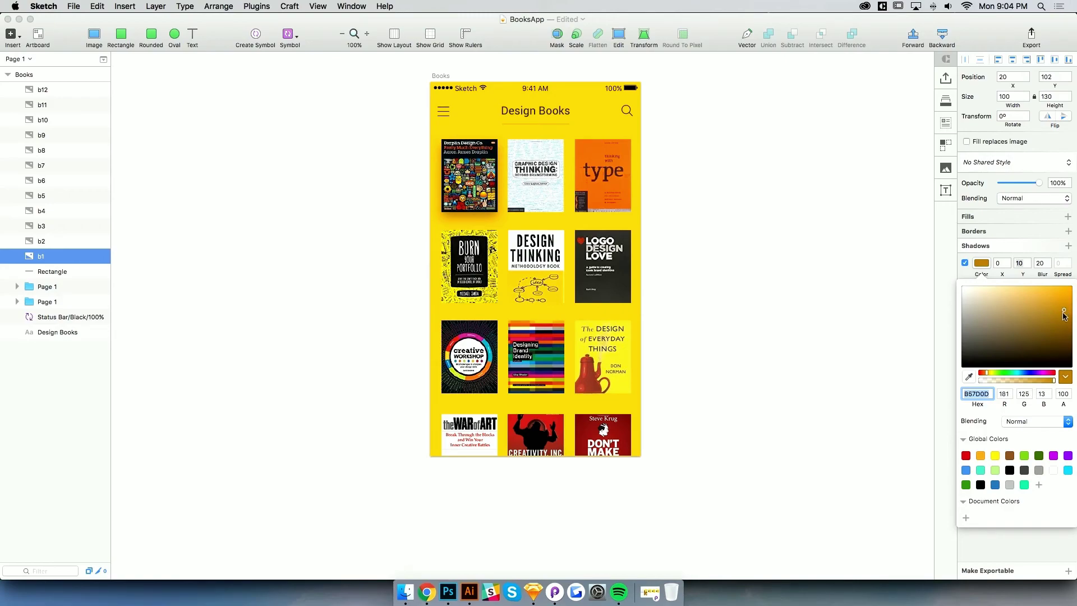
click(876, 265)
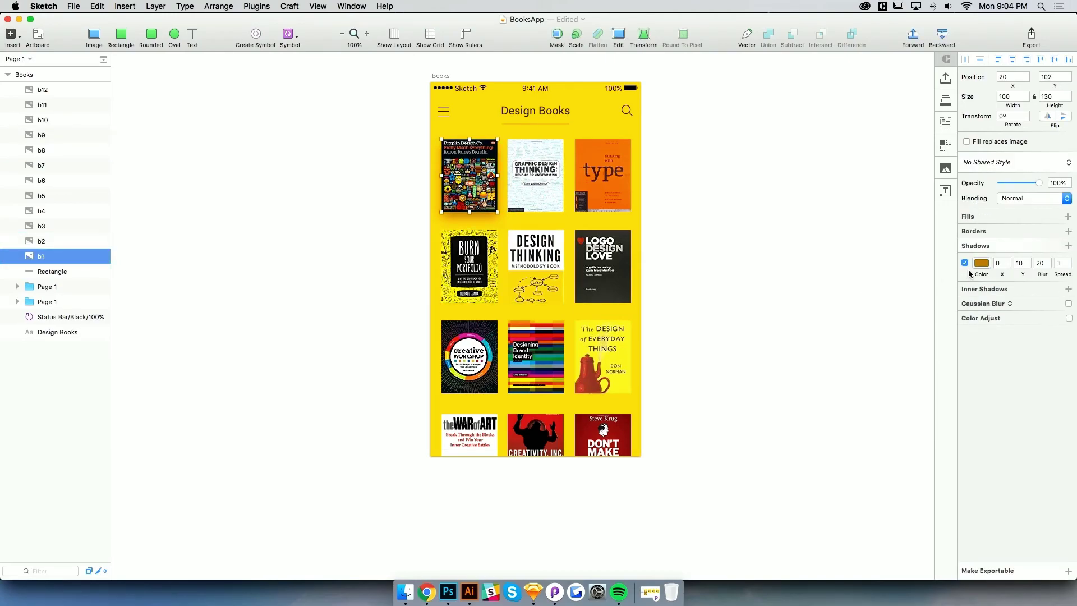
Save the b1 cover's styling as a new shared style named Book Shadow
click(1011, 163)
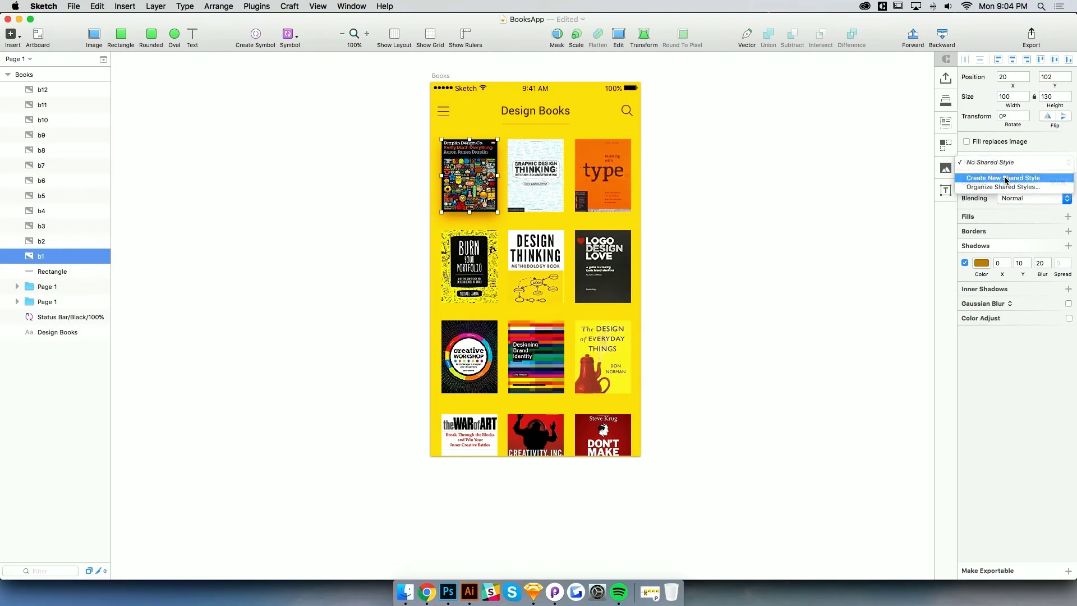
click(1021, 177)
text(B)
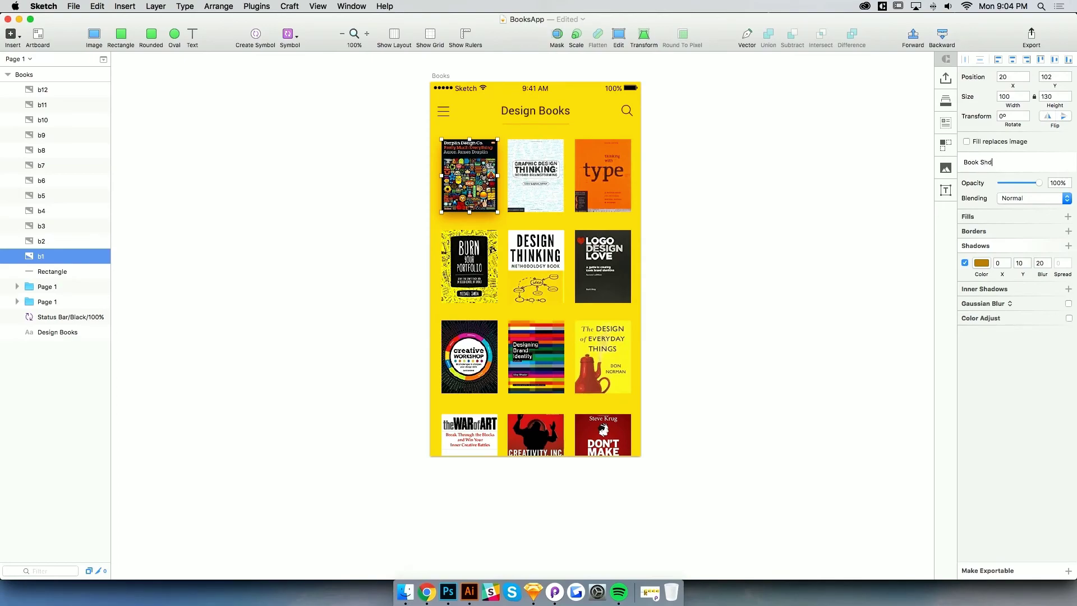
text(ook Shadow)
key(Return)
Apply the Book Shadow shared style to the other eleven covers, b2 to b12
click(537, 187)
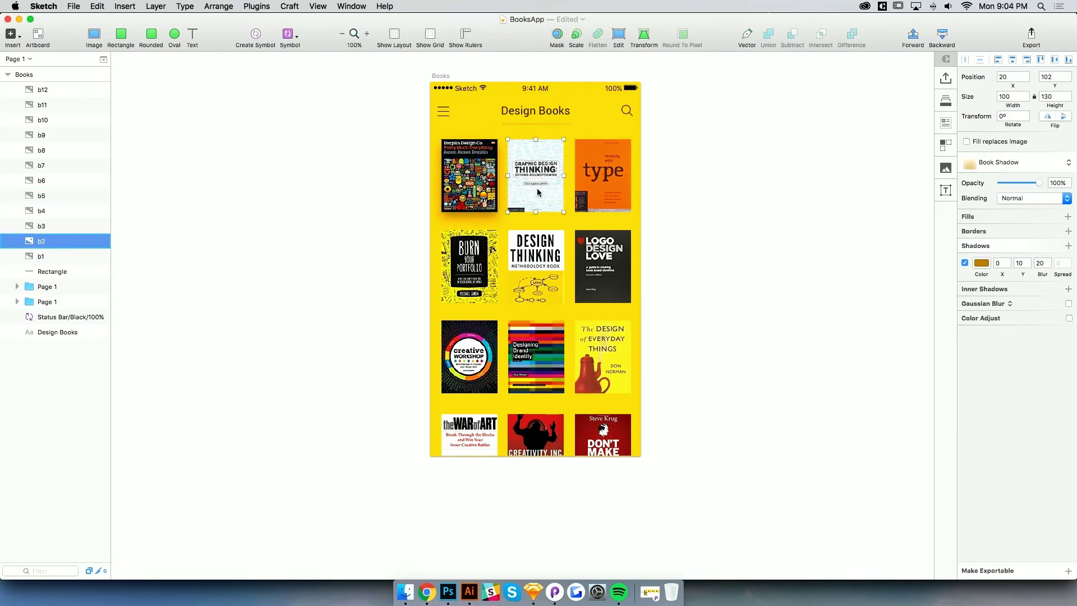
click(760, 207)
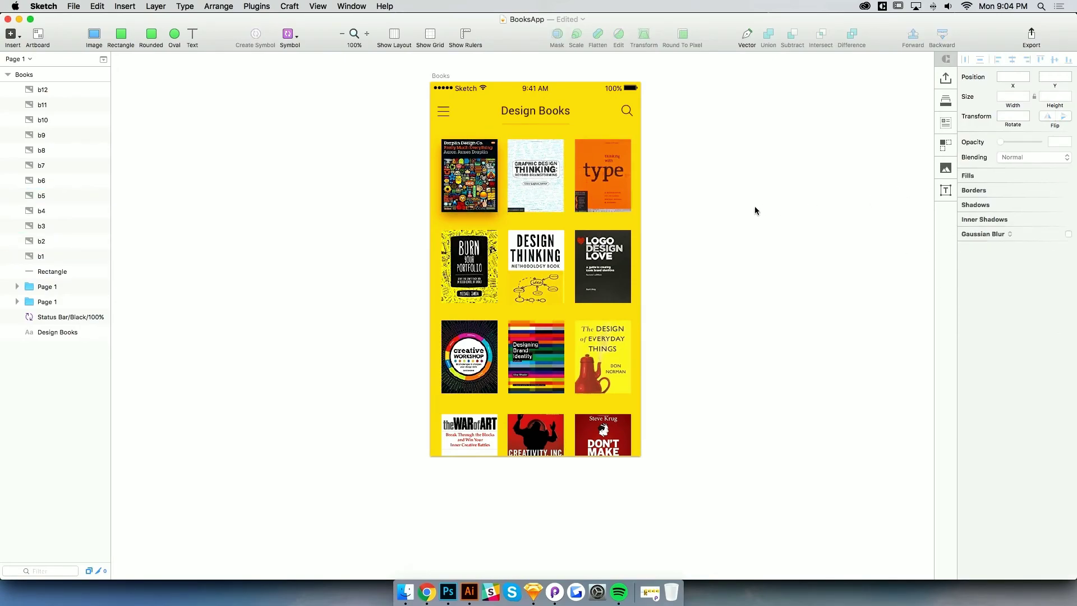
drag(664, 133, 530, 441)
shift+click(471, 442)
shift+click(468, 359)
shift+click(469, 266)
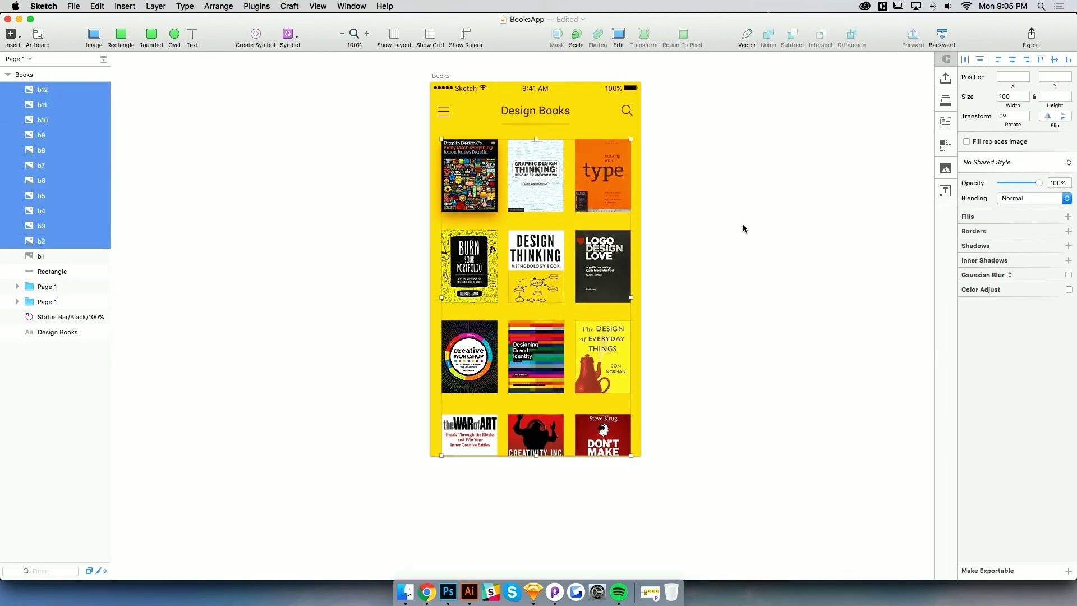
click(1018, 163)
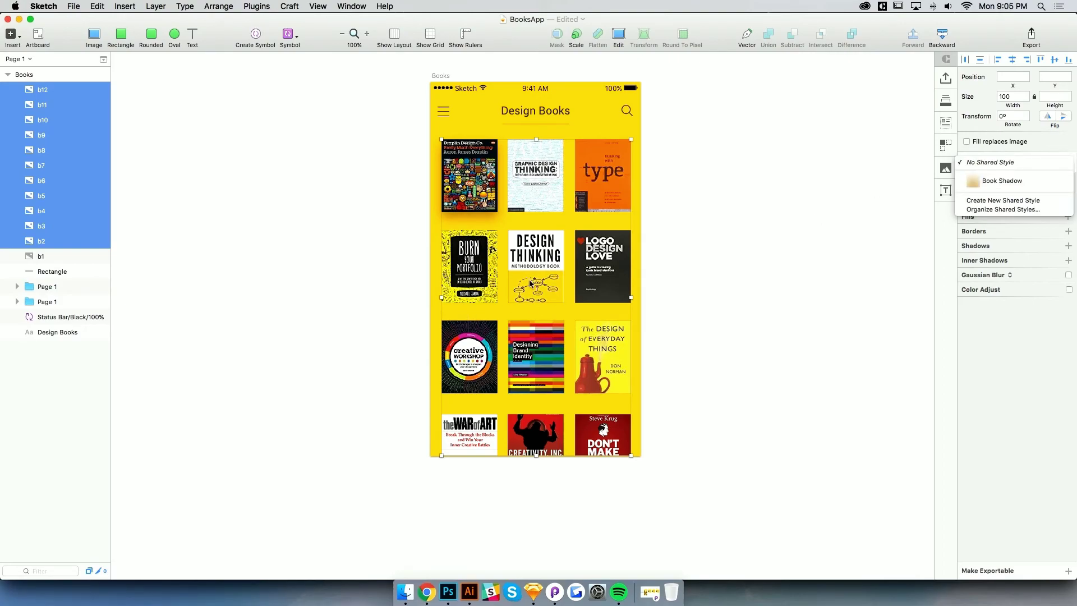
click(981, 183)
click(769, 289)
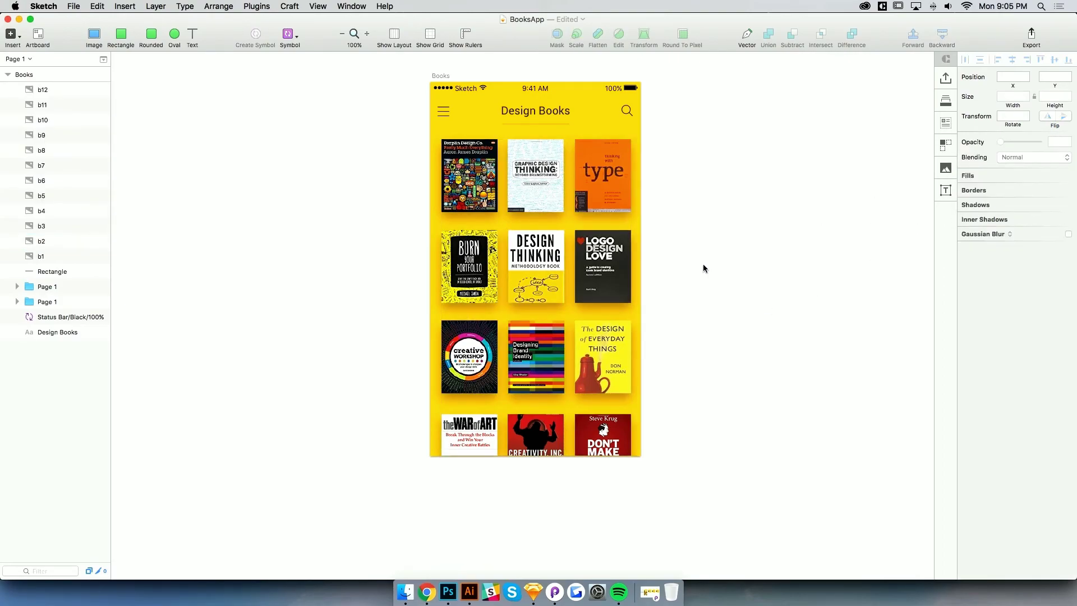
Duplicate the Books artboard and place the copy beside the original at X 937, Y 71
drag(705, 253, 688, 290)
drag(721, 242, 693, 239)
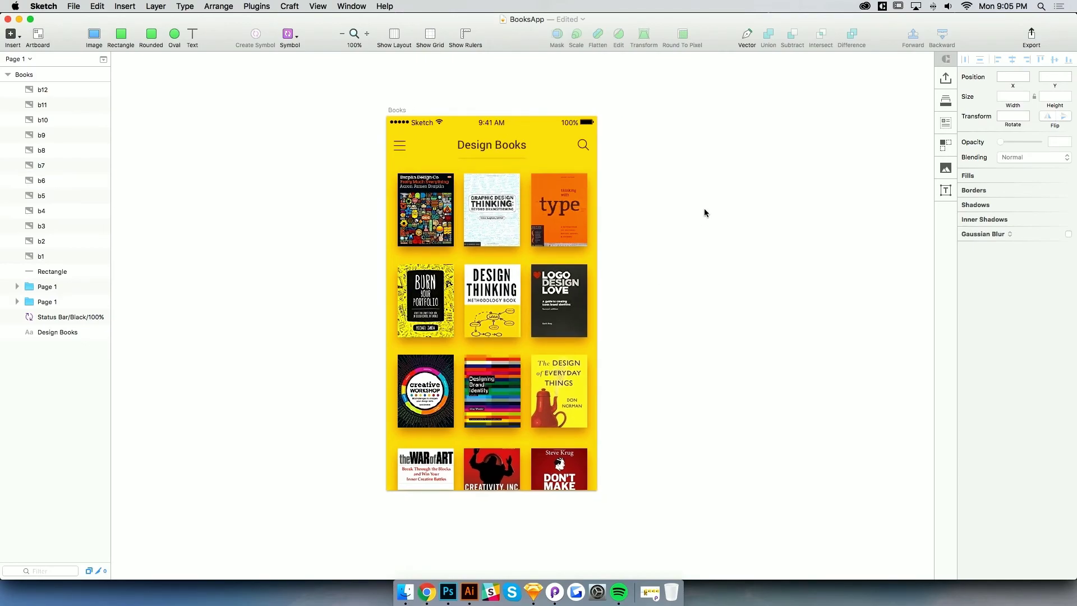
scroll(645, 208, right, 5)
click(266, 111)
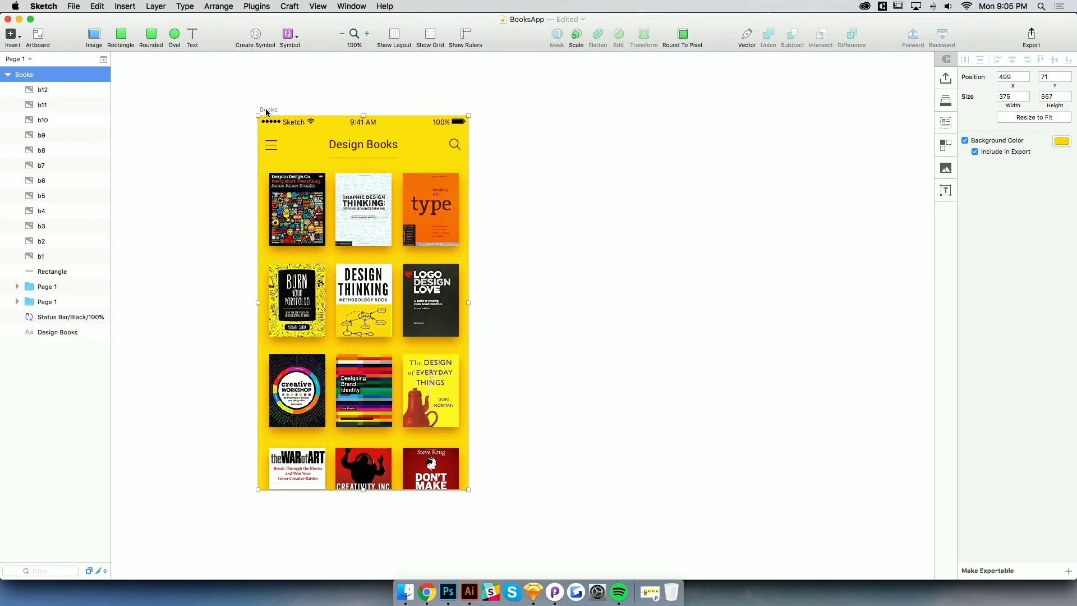
drag(269, 111, 502, 113)
key(super+z)
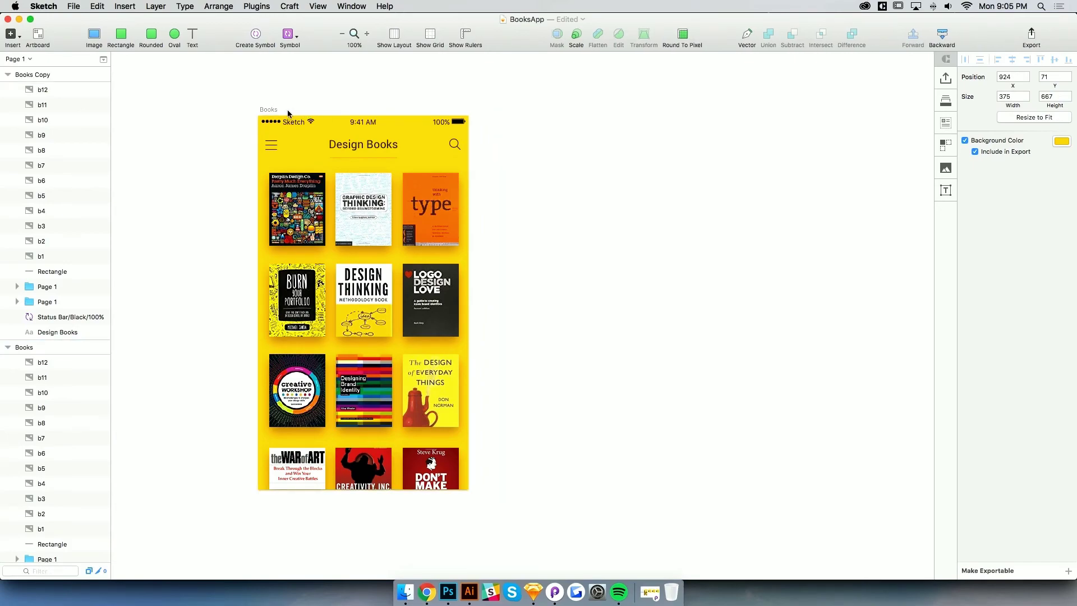
key(super+d)
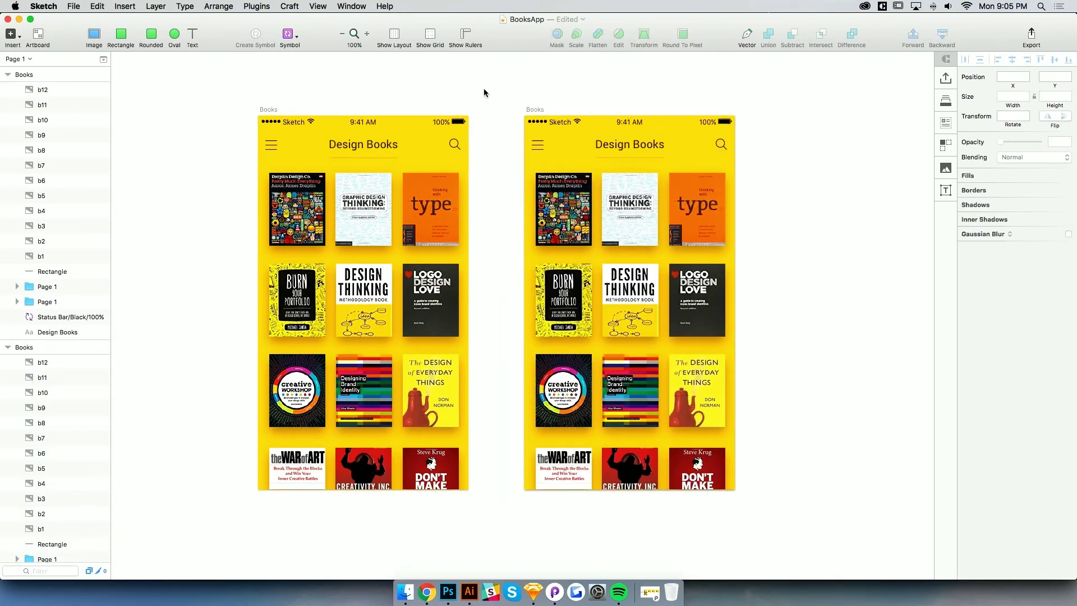
drag(530, 110, 510, 109)
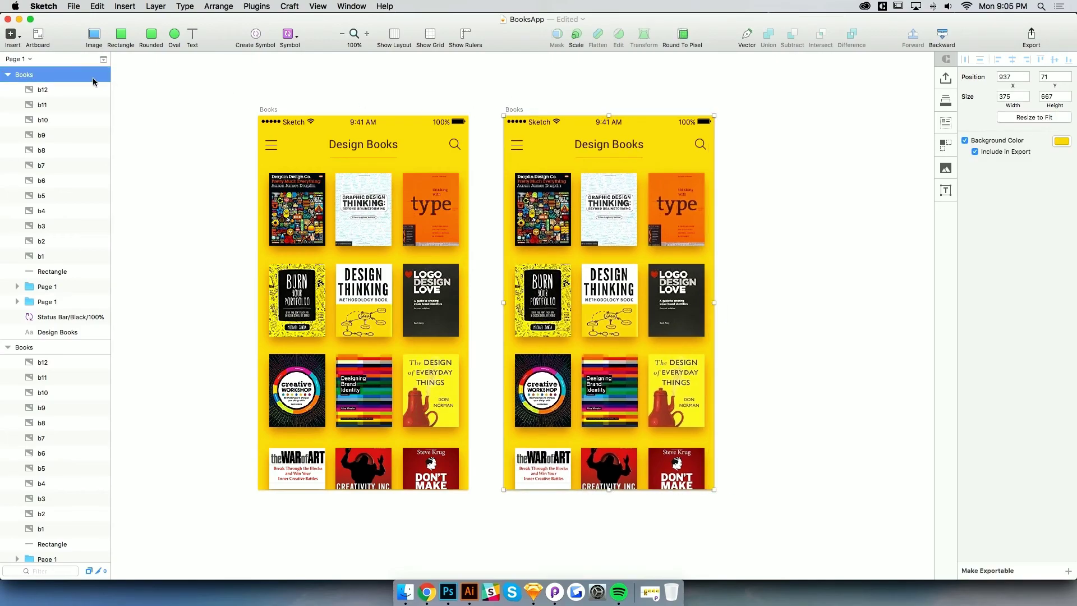
Rename the duplicated artboard as Single Book
double_click(26, 76)
text(Single B)
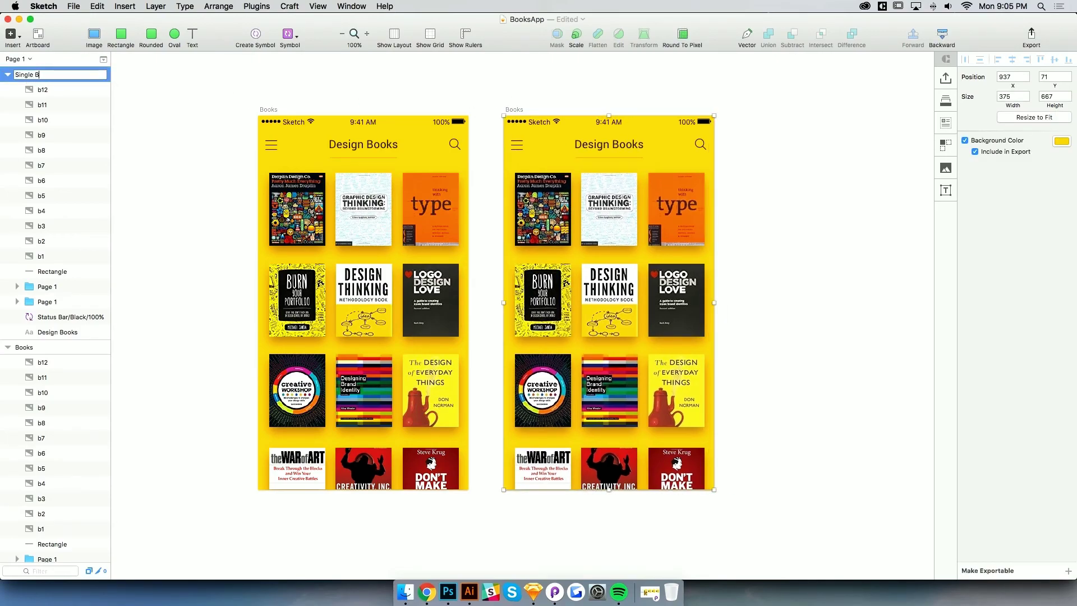
text(ook)
key(Return)
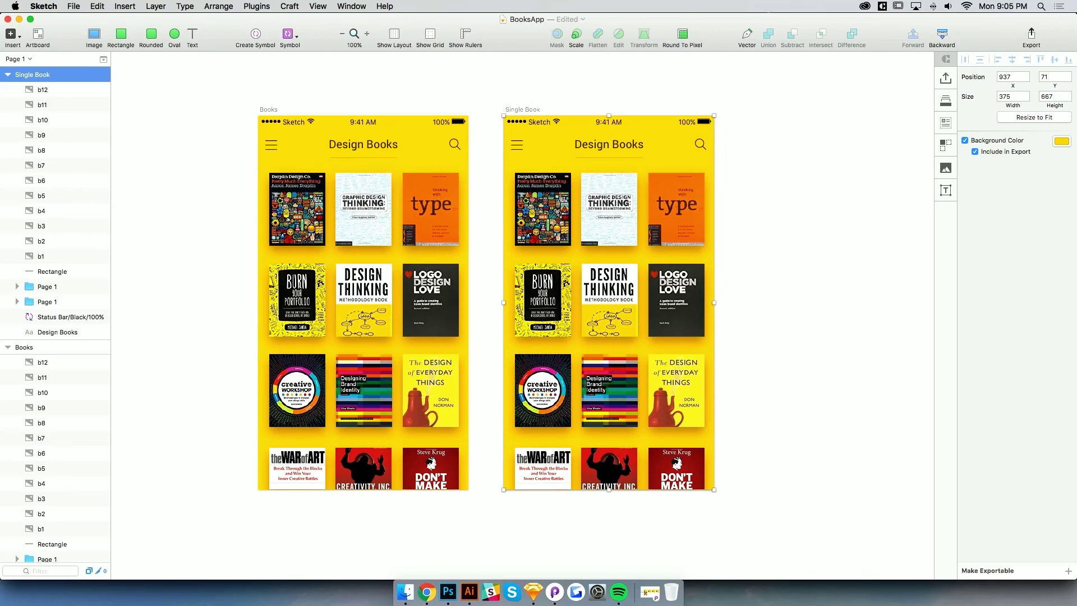
click(426, 85)
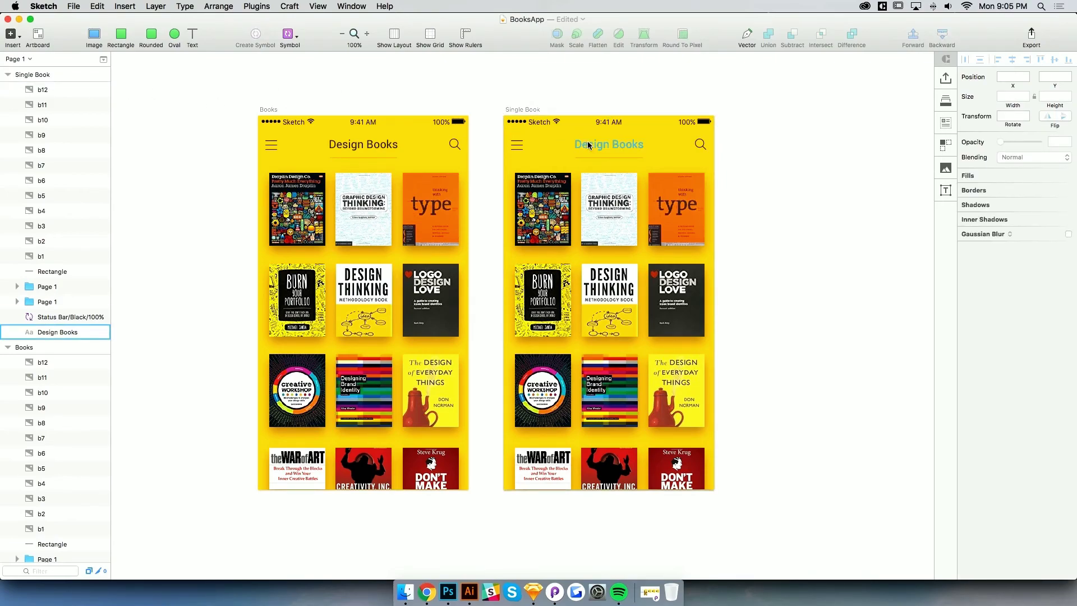
Switch to Illustrator, copy the back arrow icon, and paste it into the Single Book artboard in Sketch
click(518, 147)
click(507, 159)
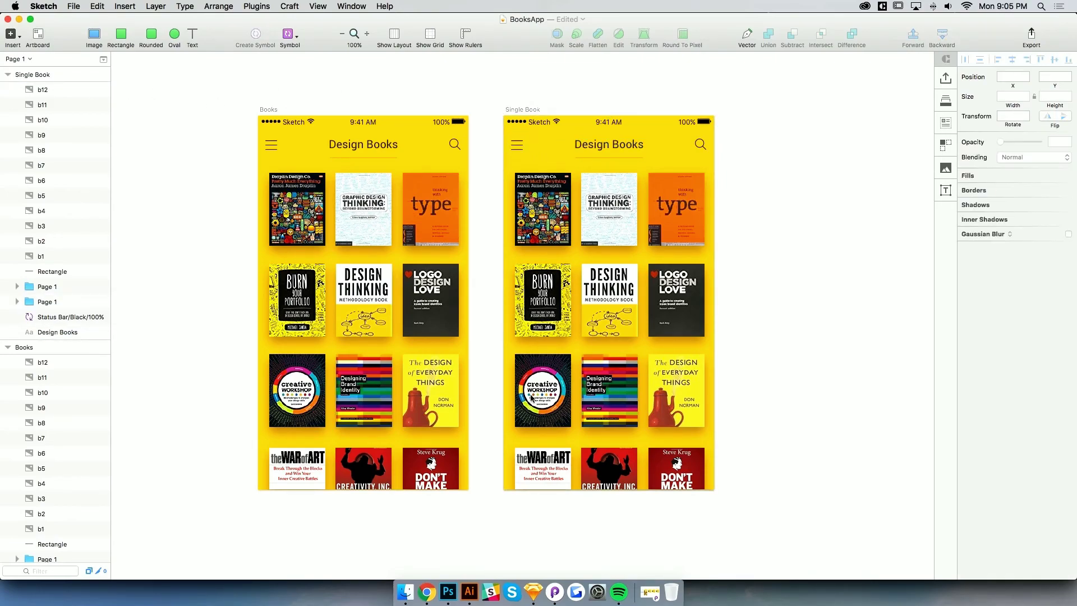
click(469, 592)
click(515, 285)
key(a)
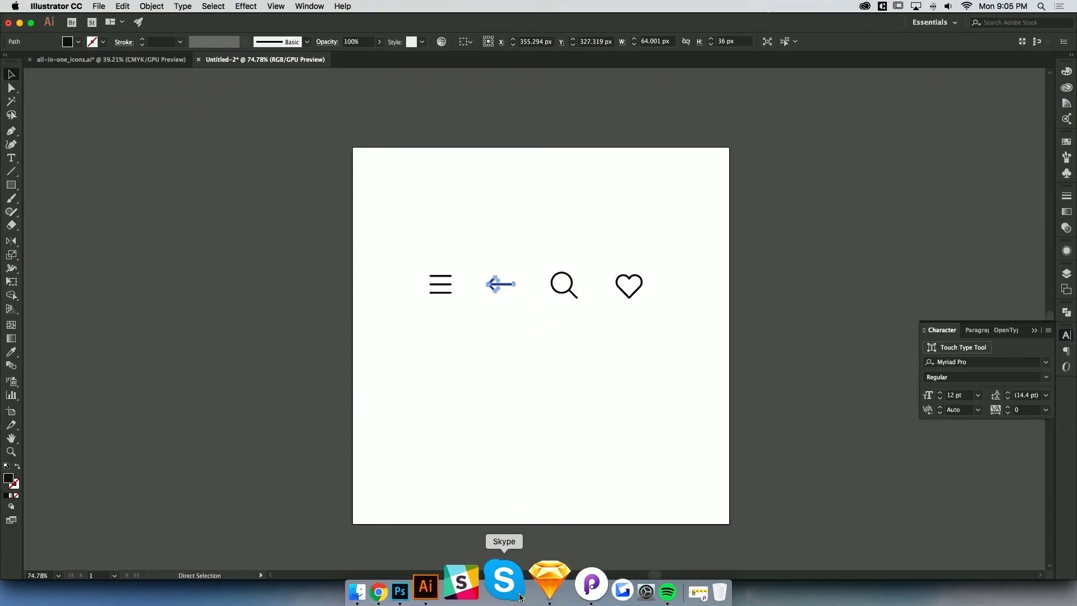
click(540, 593)
scroll(541, 169, up, 10)
key(super+v)
Move the back arrow over the Single Book header's hamburger icon and delete the hamburger icon
drag(636, 331, 540, 212)
drag(669, 185, 532, 248)
click(506, 244)
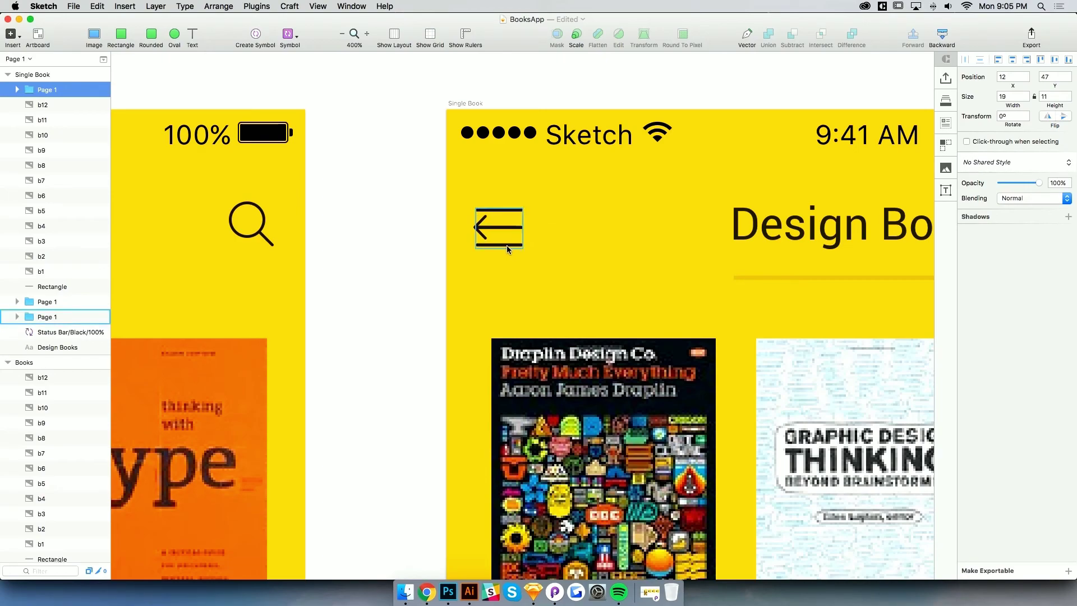
key(Delete)
Nudge the back arrow in the Single Book header so it lines up with the Design Books title
key(super+0)
alt+click(593, 247)
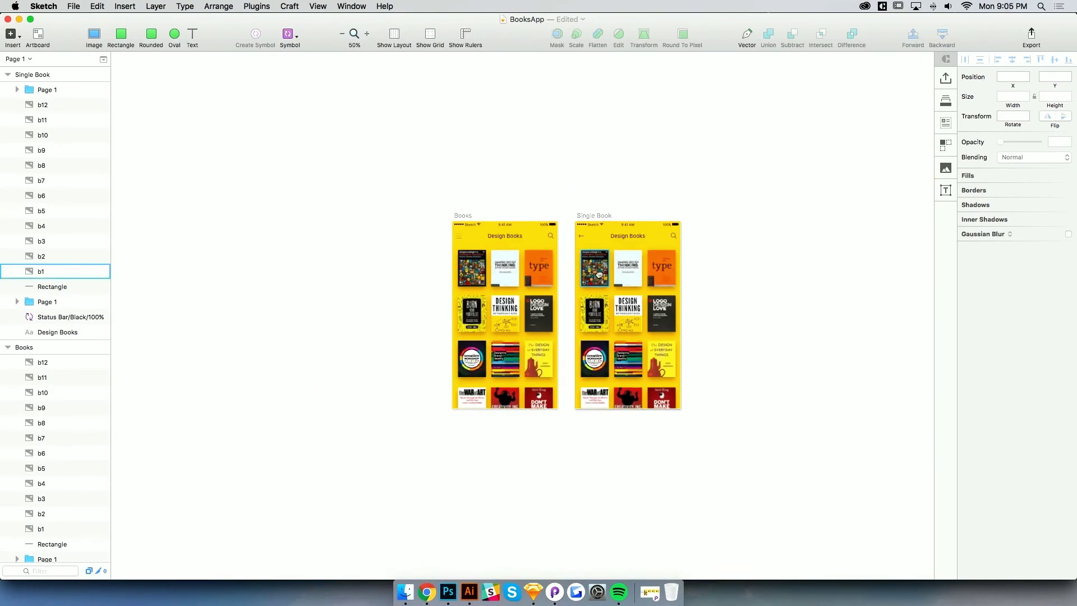
key(z)
click(590, 247)
click(592, 225)
click(591, 225)
click(503, 224)
drag(525, 239, 531, 244)
key(Up)
key(Up)
click(574, 257)
Delete the three book covers in the first row of the Single Book artboard
key(z)
alt+click(583, 264)
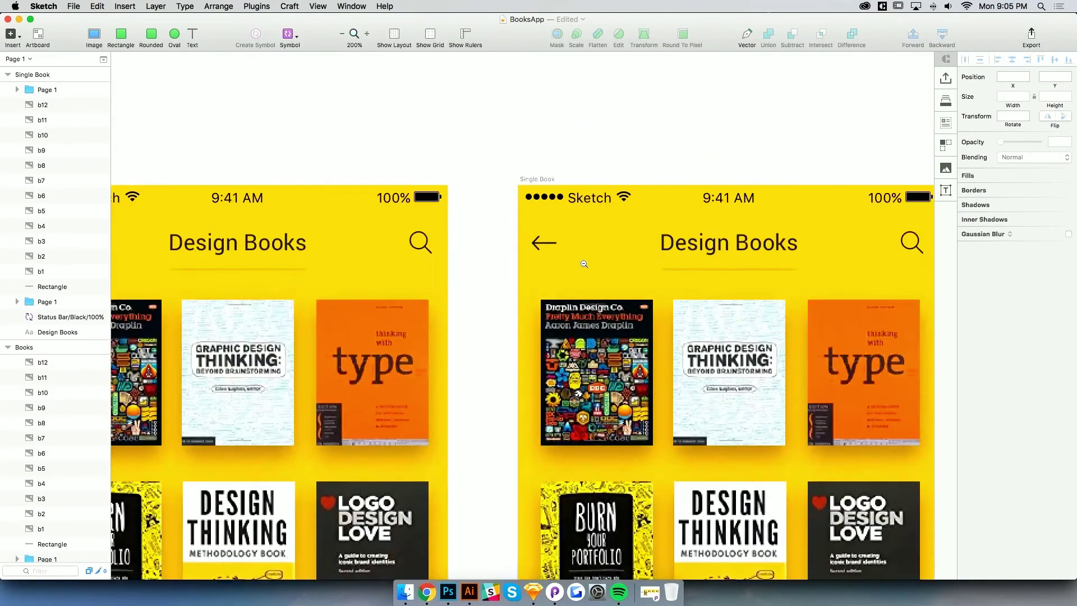
alt+click(584, 263)
key(space)
drag(615, 369, 556, 275)
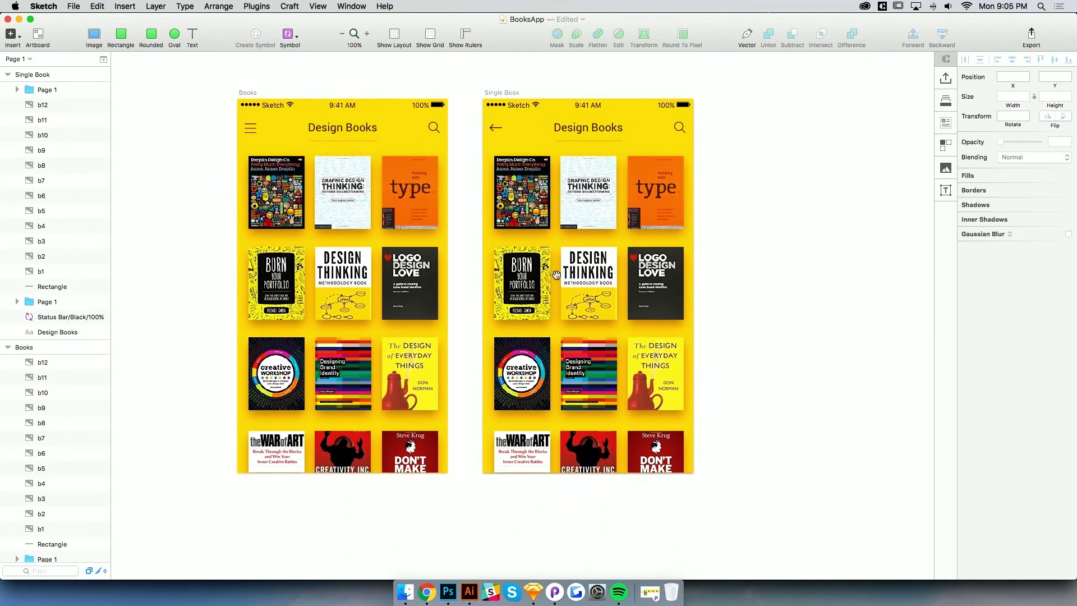
click(530, 222)
key(Delete)
click(587, 206)
key(Delete)
click(657, 194)
key(Delete)
Delete the remaining covers from the Single Book artboard, keeping only the Logo Design Love cover
click(532, 289)
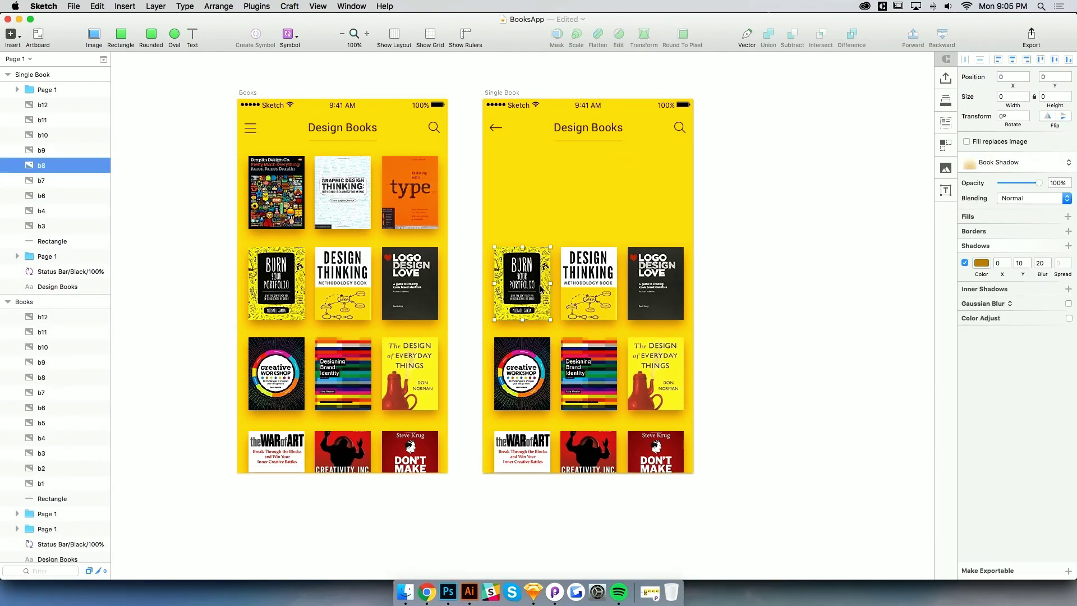
key(Delete)
click(584, 289)
key(Delete)
click(529, 370)
key(Delete)
click(585, 375)
key(Delete)
click(528, 450)
key(BackSpace)
click(654, 289)
click(284, 203)
click(542, 269)
click(651, 289)
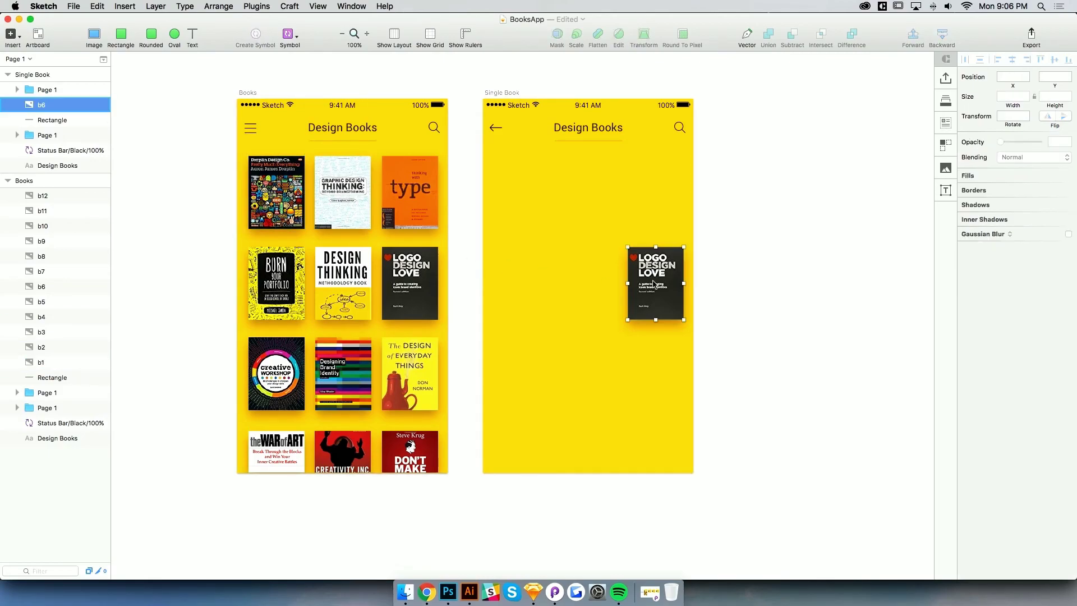
click(550, 268)
Copy the b1 cover from the Books artboard into Single Book as a position reference
click(264, 194)
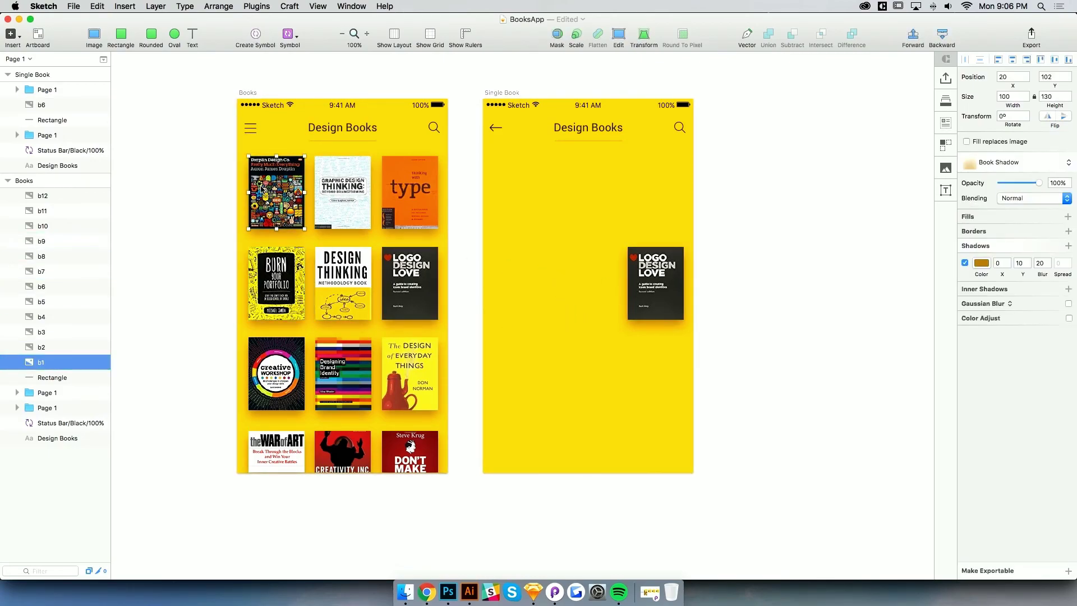
key(super+c)
click(524, 239)
click(503, 92)
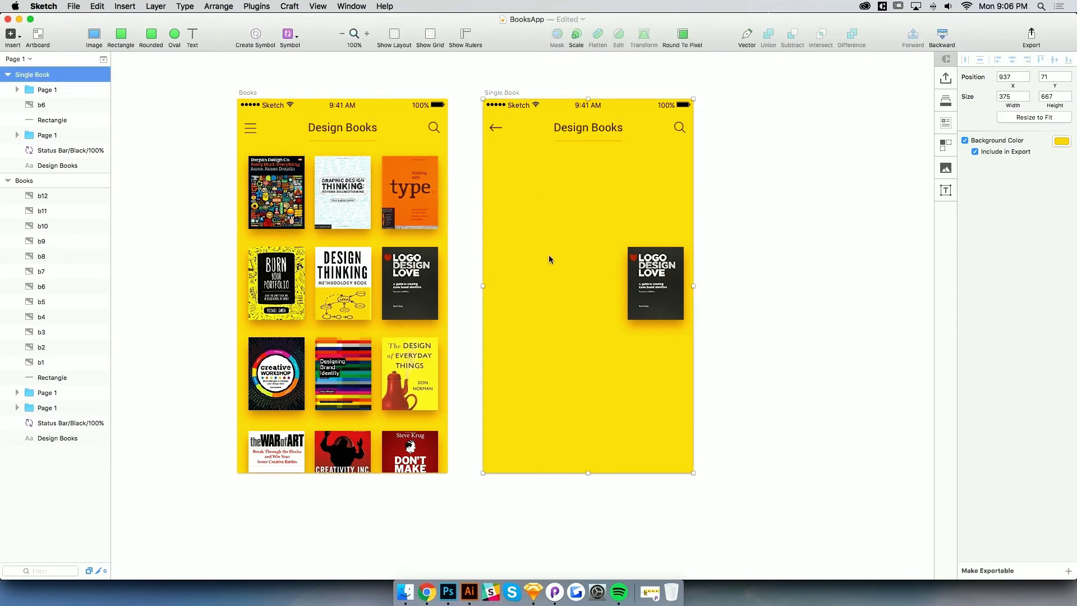
key(super+v)
click(550, 276)
key(z)
click(561, 216)
scroll(579, 229, left, 5)
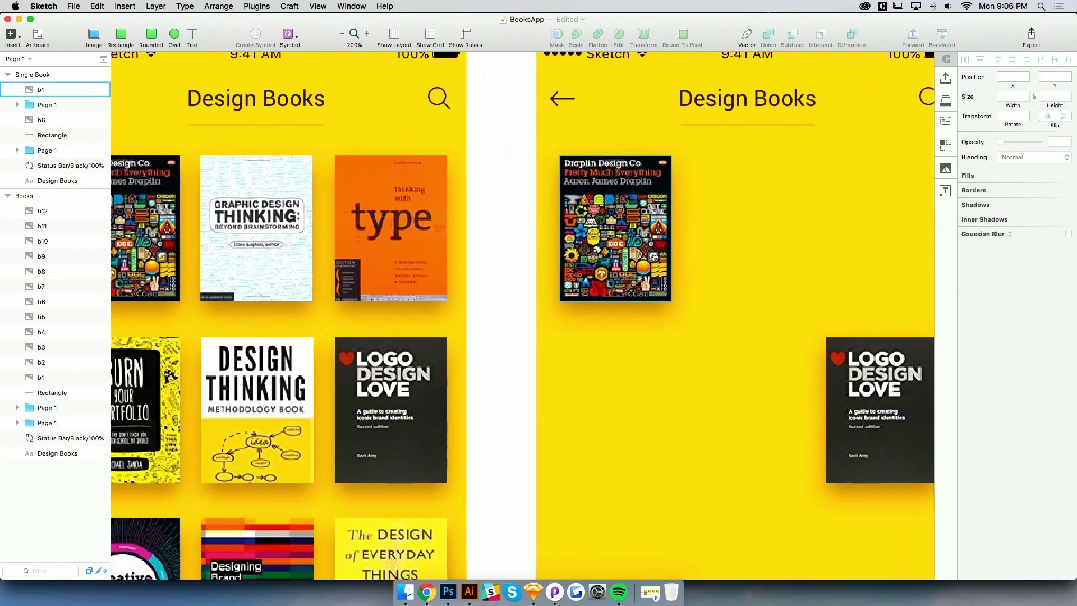
scroll(705, 369, right, 3)
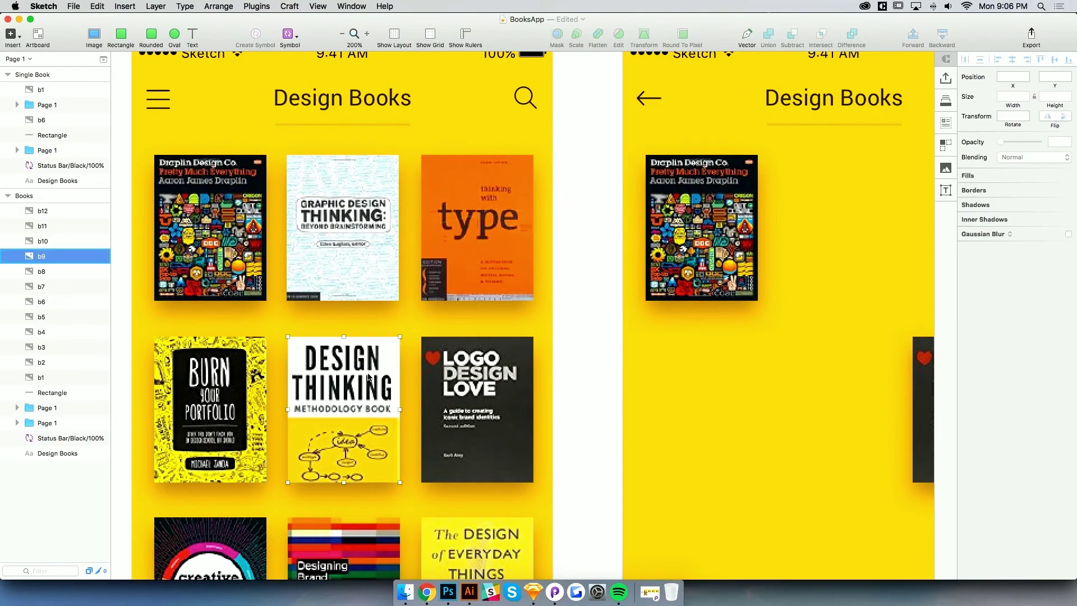
alt+click(704, 368)
scroll(704, 368, right, 3)
click(753, 405)
click(437, 397)
key(super+c)
click(639, 410)
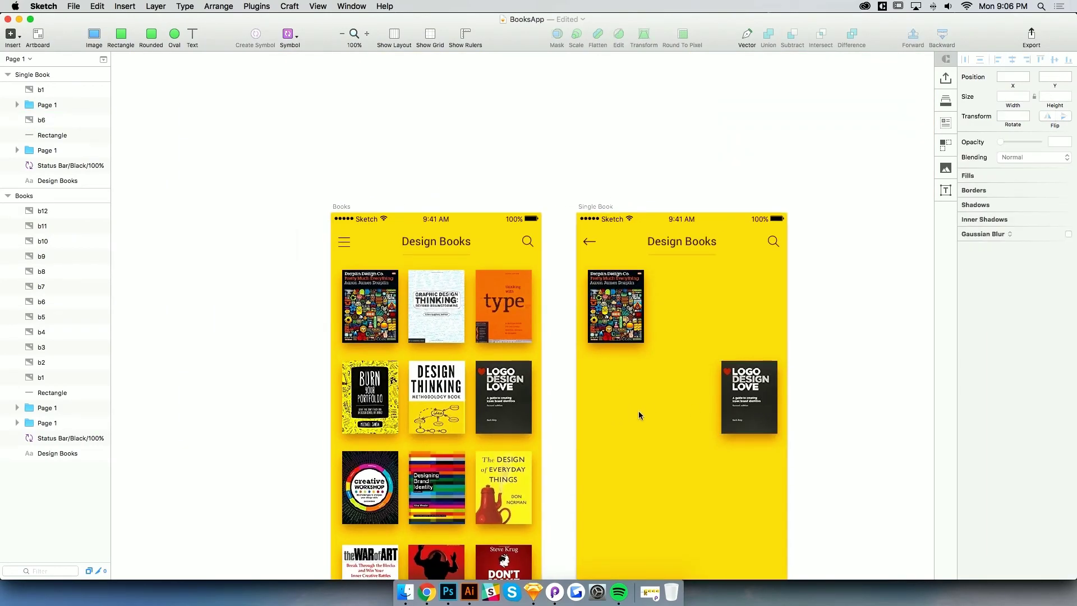
key(super+v)
click(645, 458)
click(646, 457)
click(682, 397)
key(Delete)
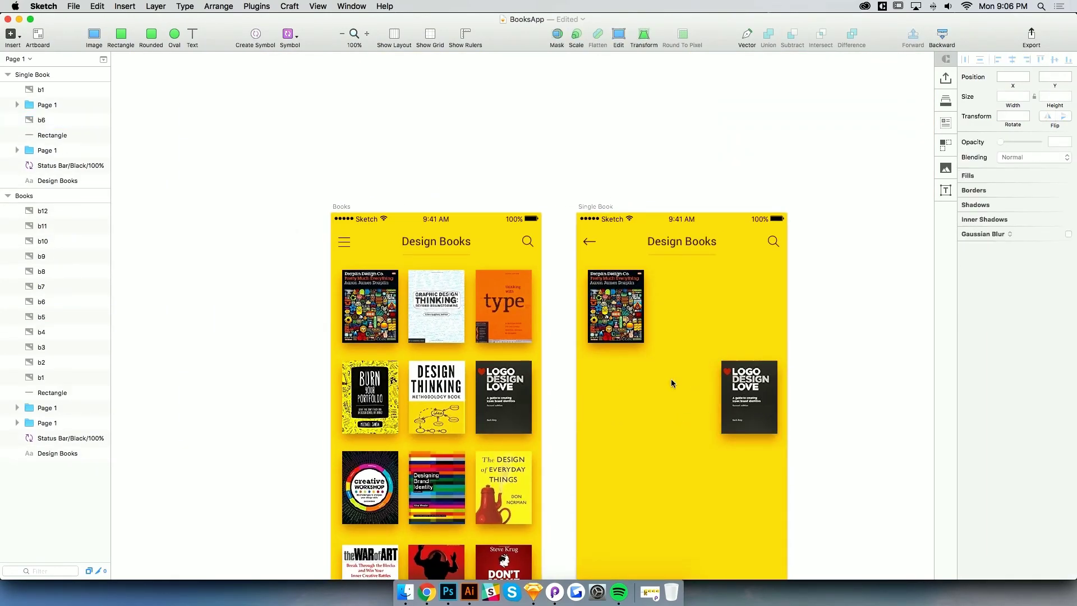
Move the Logo Design Love cover to the b1 copy's place at X 20, Y 100, and delete the b1 copy
key(super+plus)
key(super+z)
key(super+z)
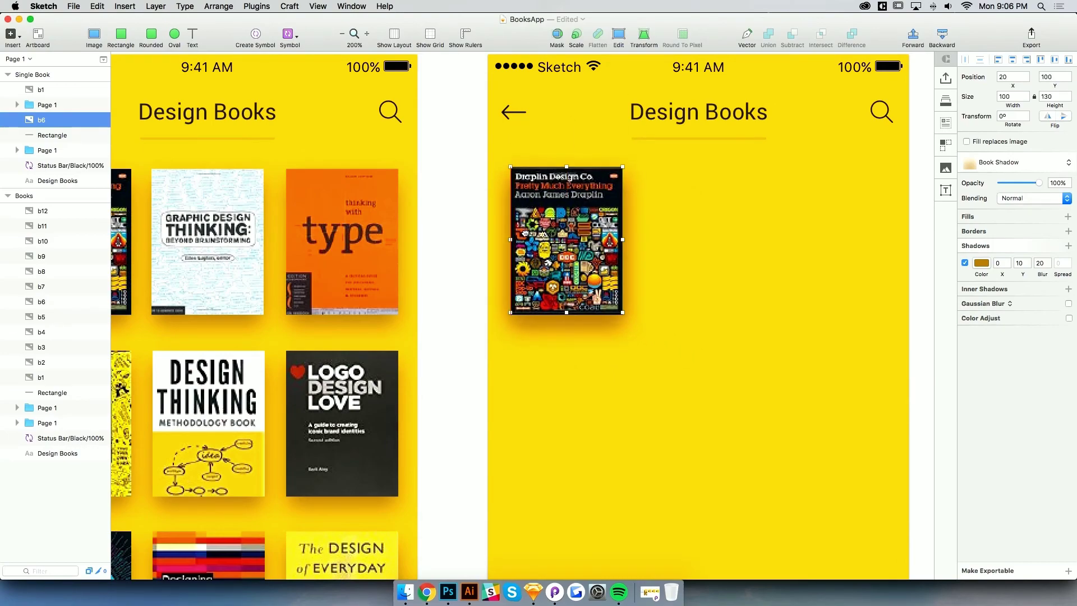
click(615, 355)
click(587, 276)
key(super+z)
key(super+0)
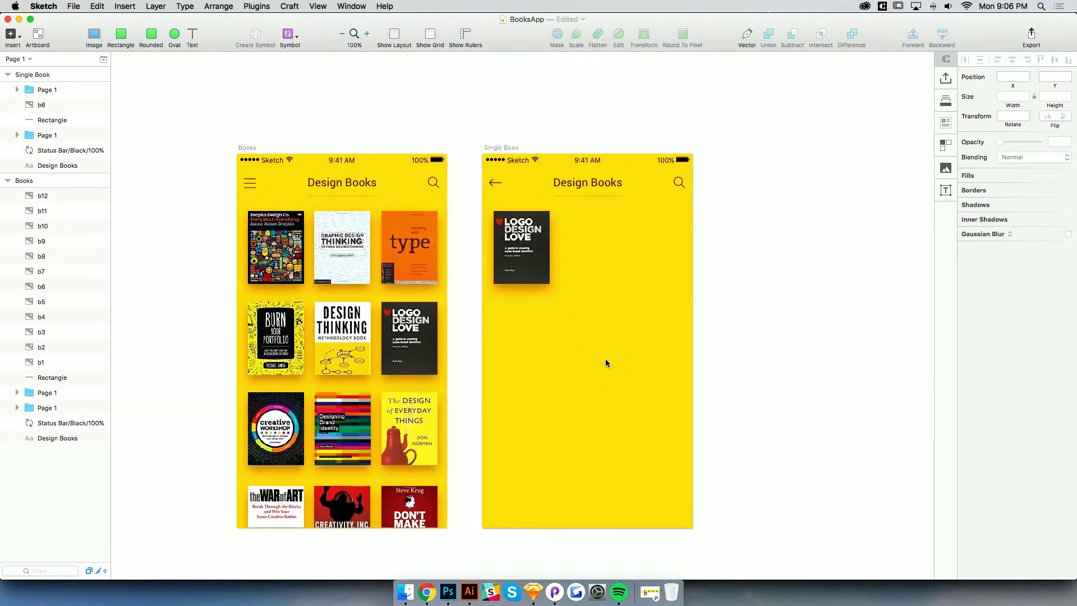
Duplicate the Single Book header title beside the cover, left-align its text and place it at X 144, Y 100
click(589, 184)
drag(589, 184, 610, 219)
double_click(610, 219)
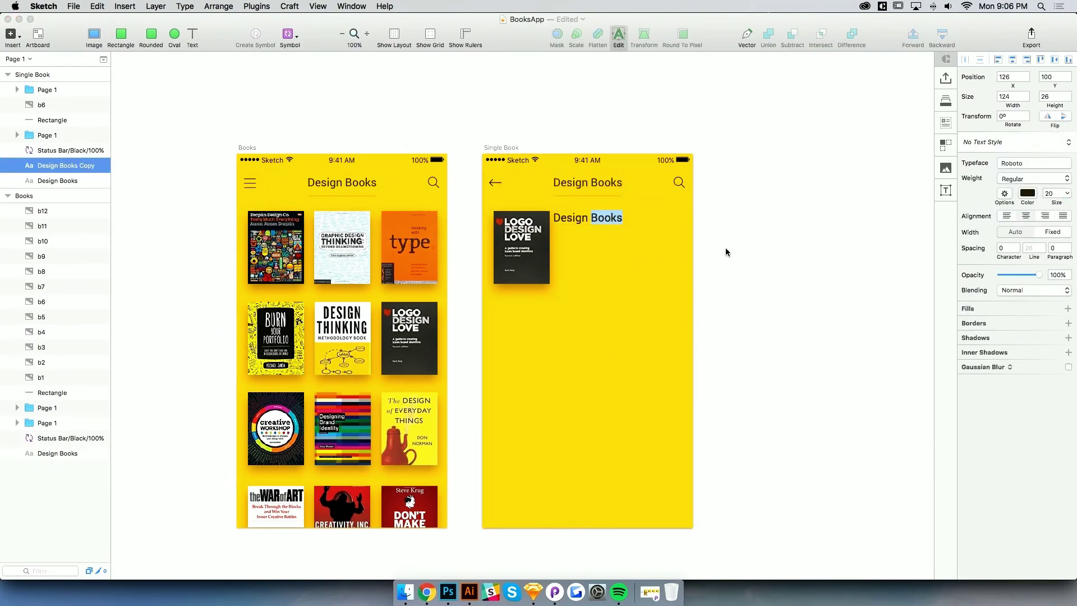
key(Escape)
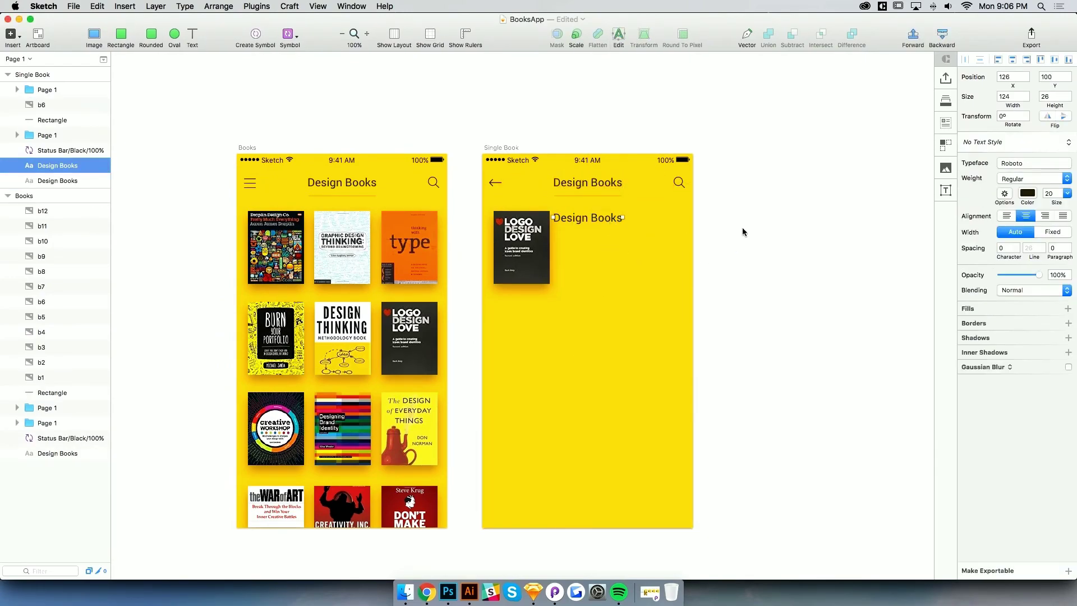
click(1006, 218)
drag(576, 218, 586, 218)
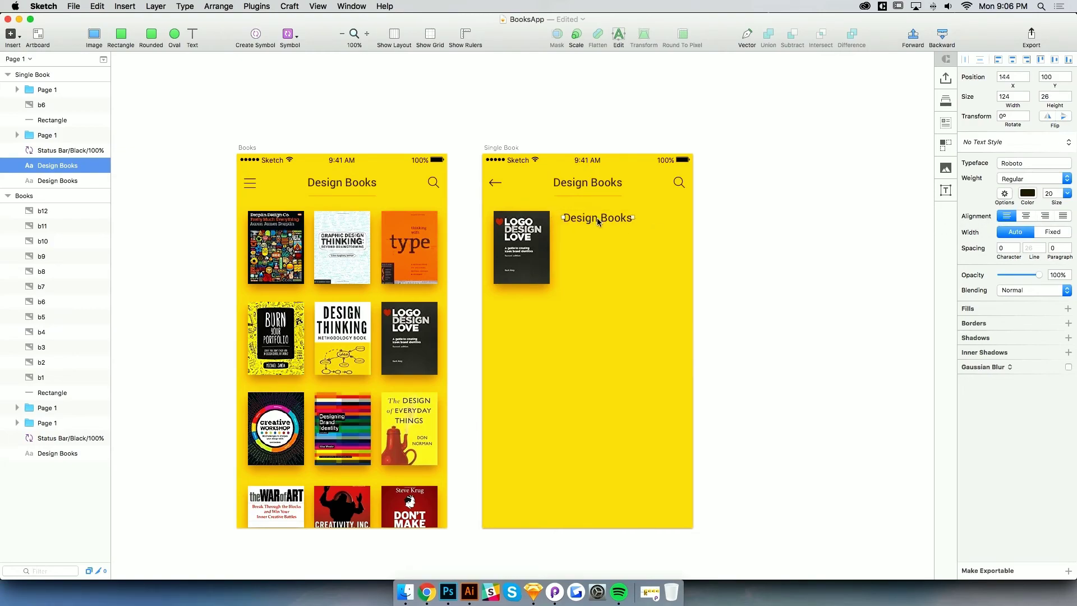
Replace the duplicated title's text with "Logo Design Love: A Guide to Creating Iconic Brand Identities", broken over three lines
key(Return)
text(Logo D)
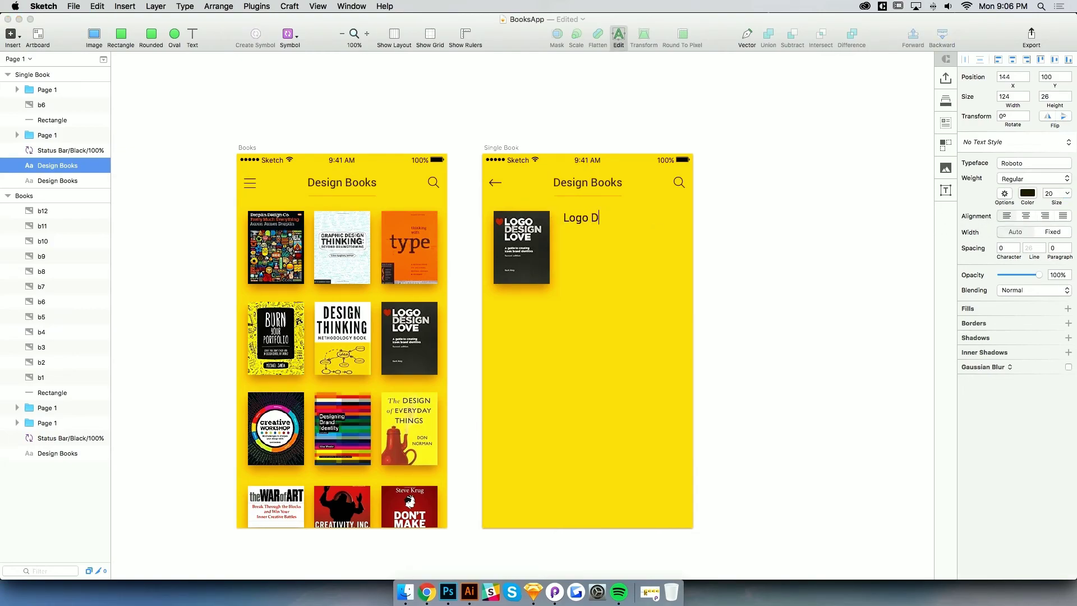
text(esign Love:)
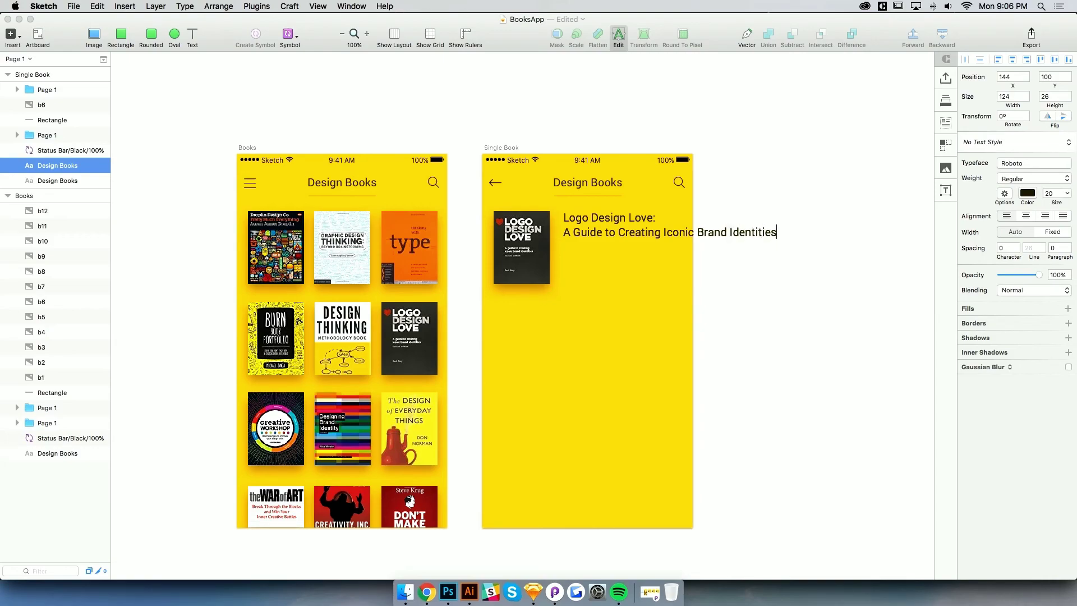
click(663, 242)
key(Return)
key(Escape)
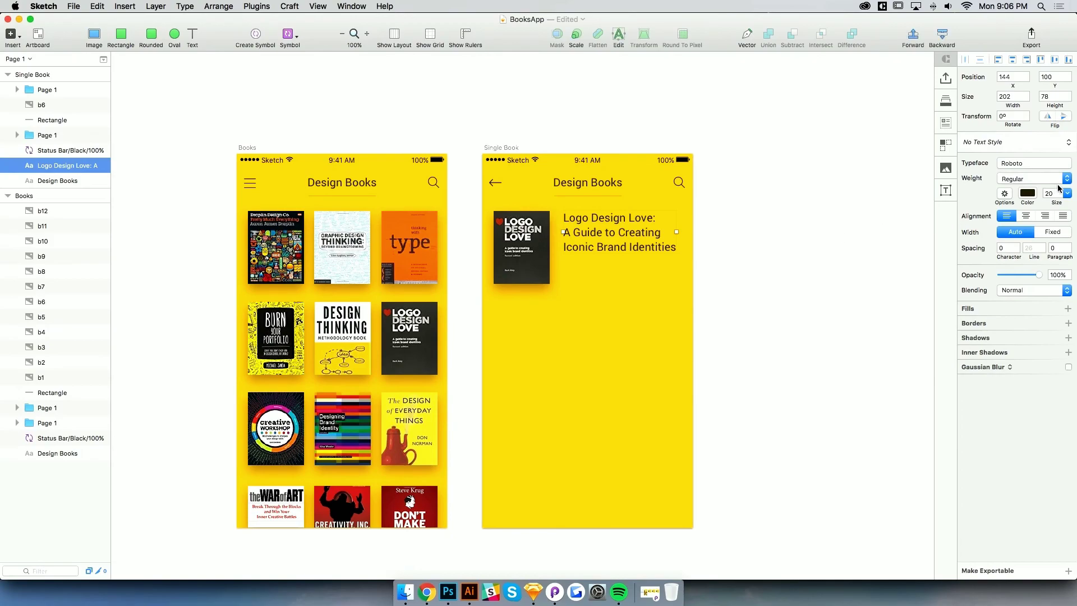
Set the book title's font weight to Bold
click(1057, 181)
click(1019, 250)
click(670, 290)
Nudge the book title closer to the top of the cover, to X 139, Y 96
click(596, 232)
key(Left)
key(Left)
key(Left)
key(Left)
key(Left)
key(Up)
key(Up)
key(Up)
key(Right)
key(Up)
key(Left)
click(627, 273)
click(640, 245)
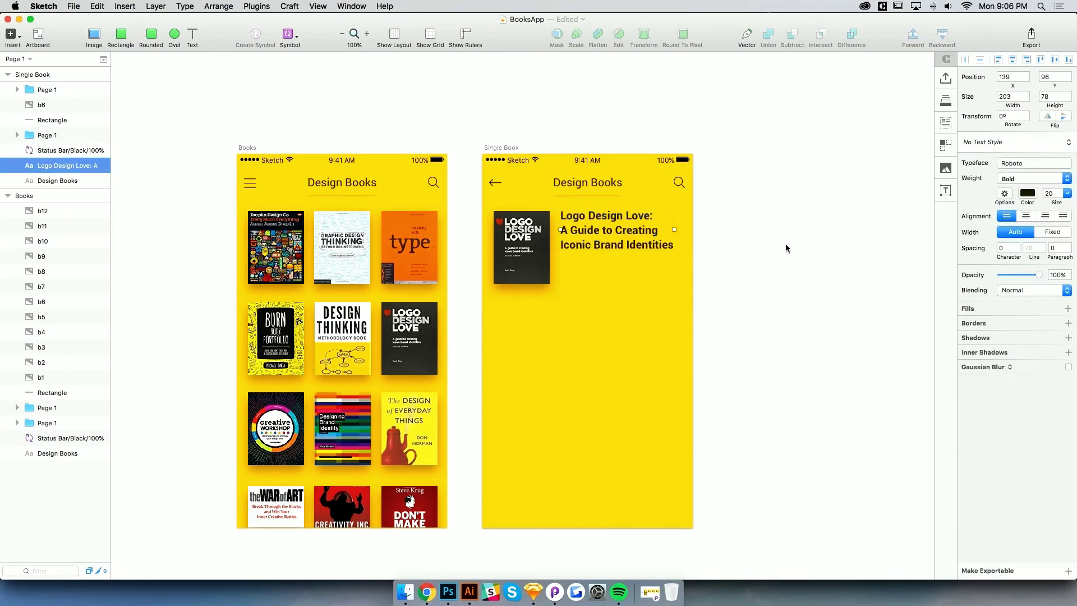
Set the book title's line spacing to 29
click(1034, 247)
key(Down)
key(Down)
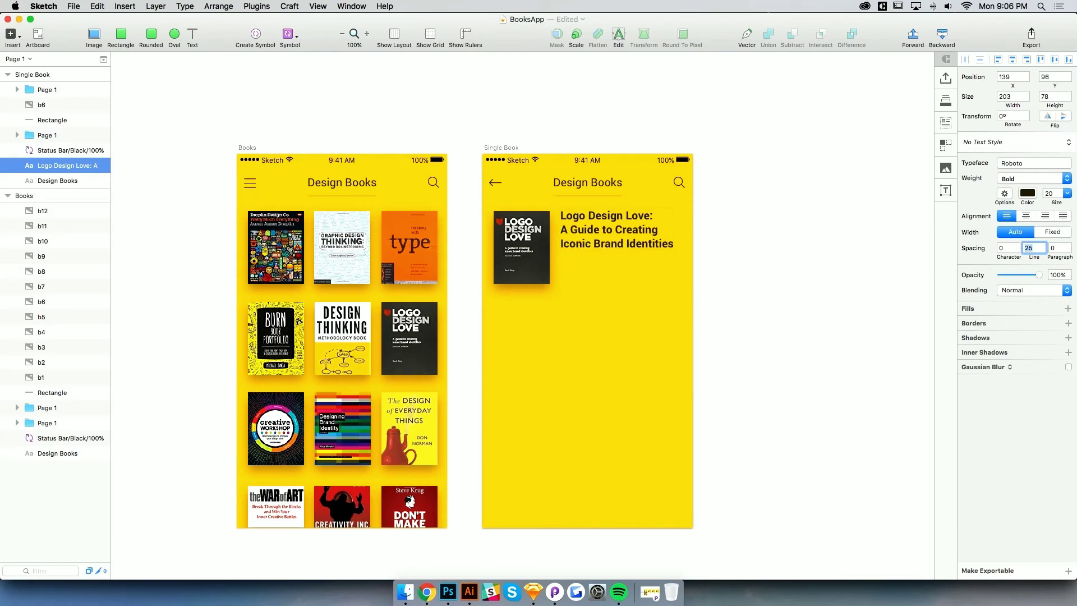
key(Up)
key(Up)
key(Up)
key(Down)
key(Down)
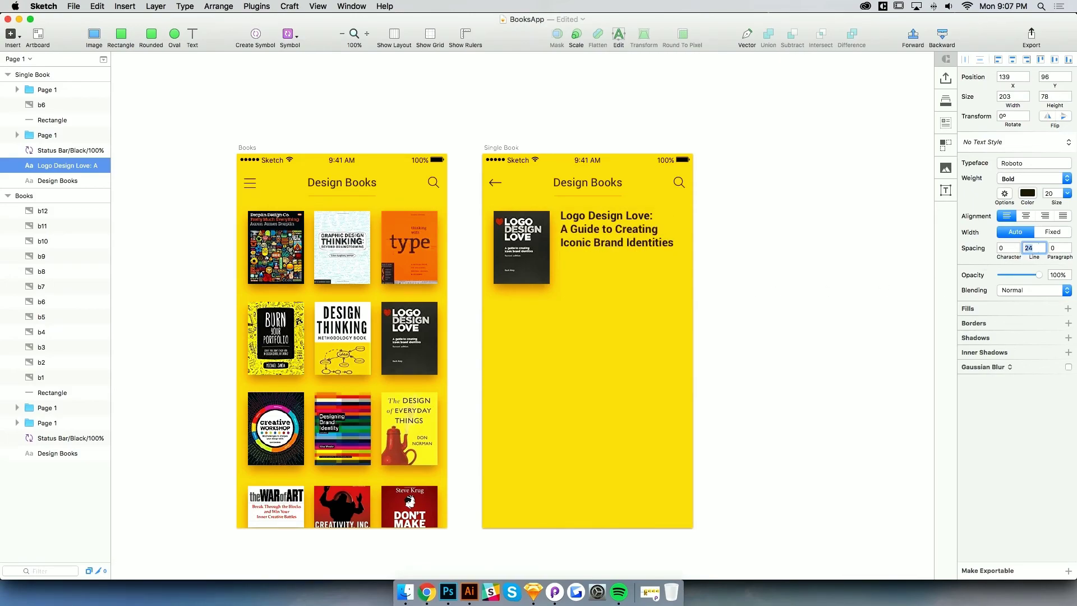
key(Up)
key(Up)
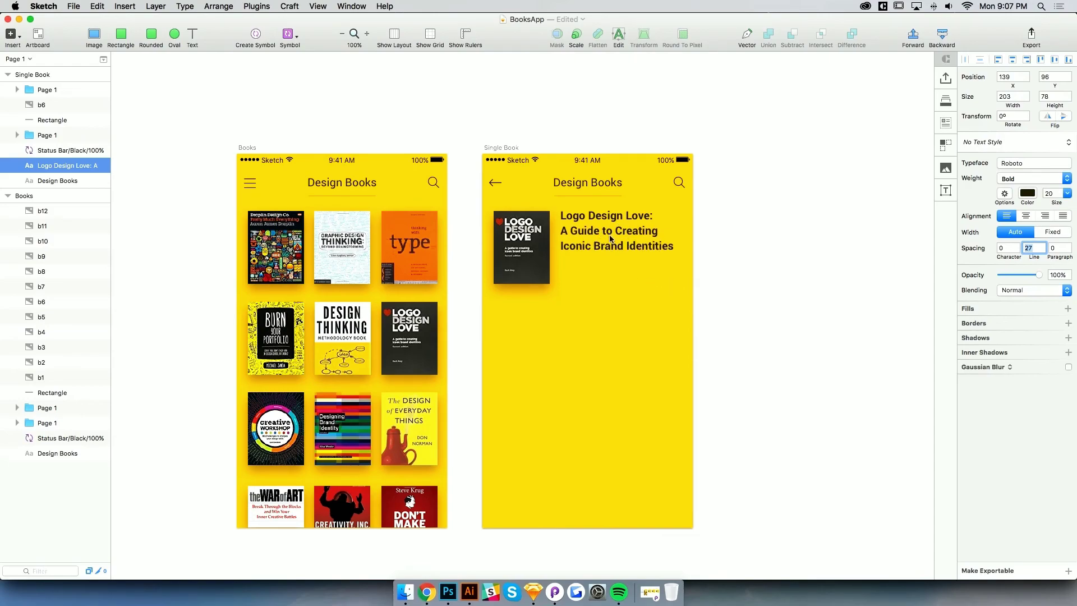
key(Up)
key(Up)
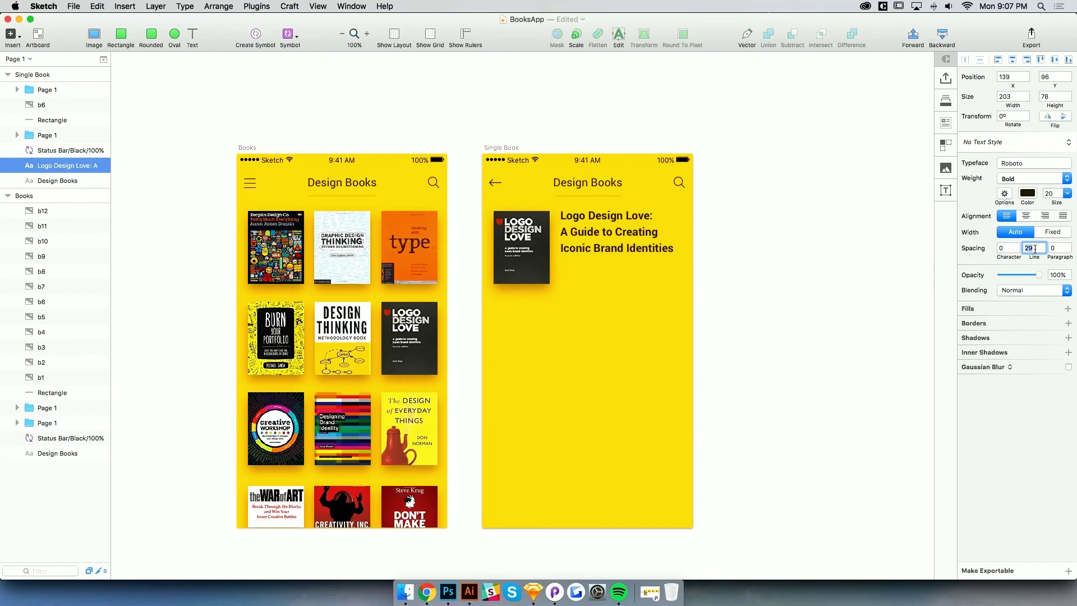
Set the book title's line spacing to 26
key(Down)
key(Down)
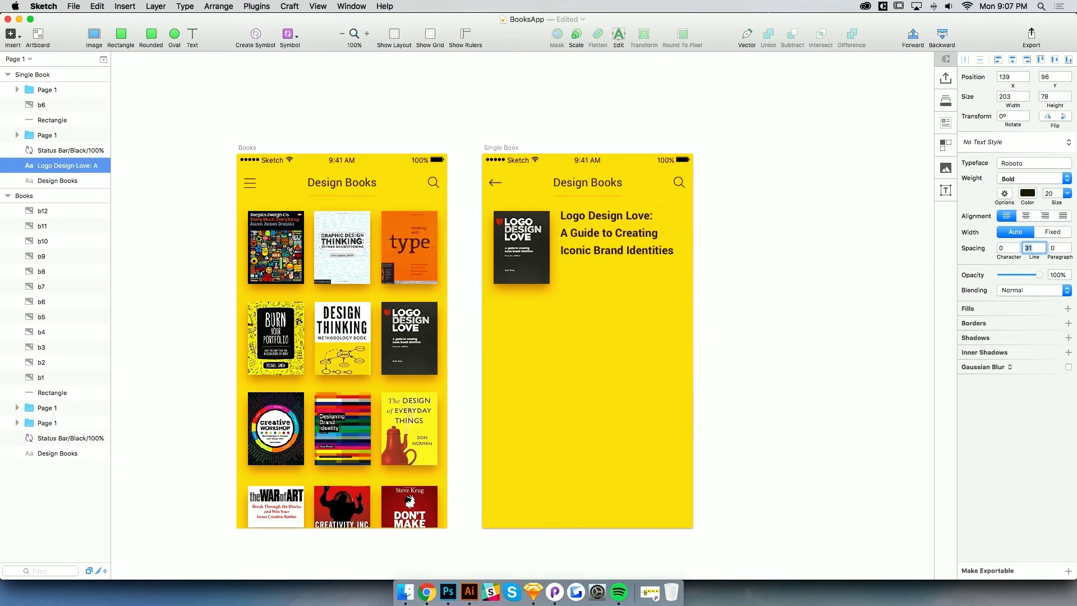
key(Down)
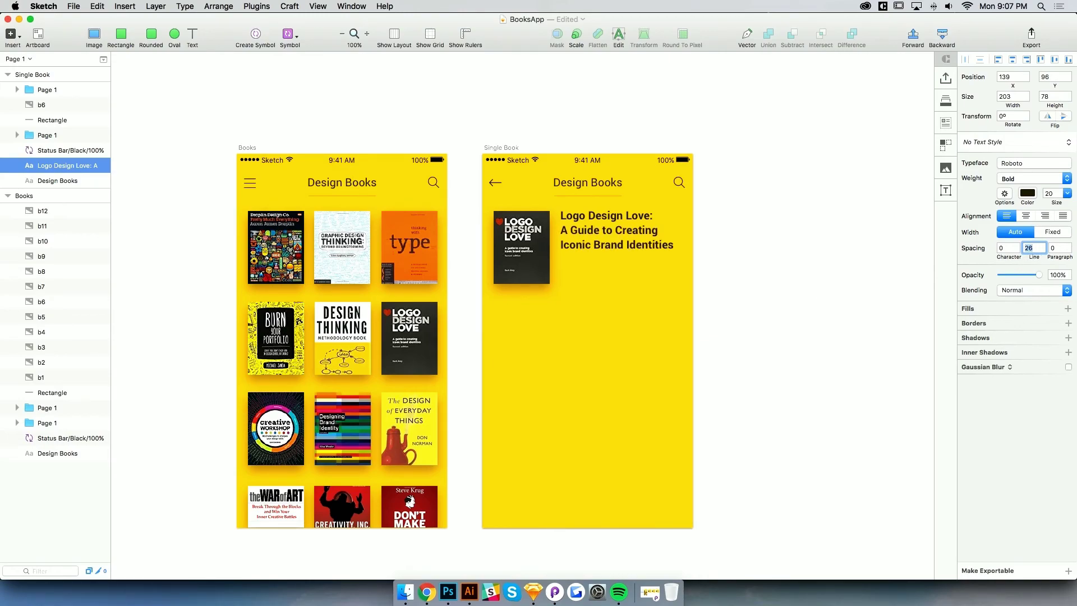
Duplicate the book title below itself at Y 190 and replace the copy's text with "by" followed by the author's name
click(631, 302)
drag(618, 247, 602, 303)
click(615, 333)
double_click(617, 296)
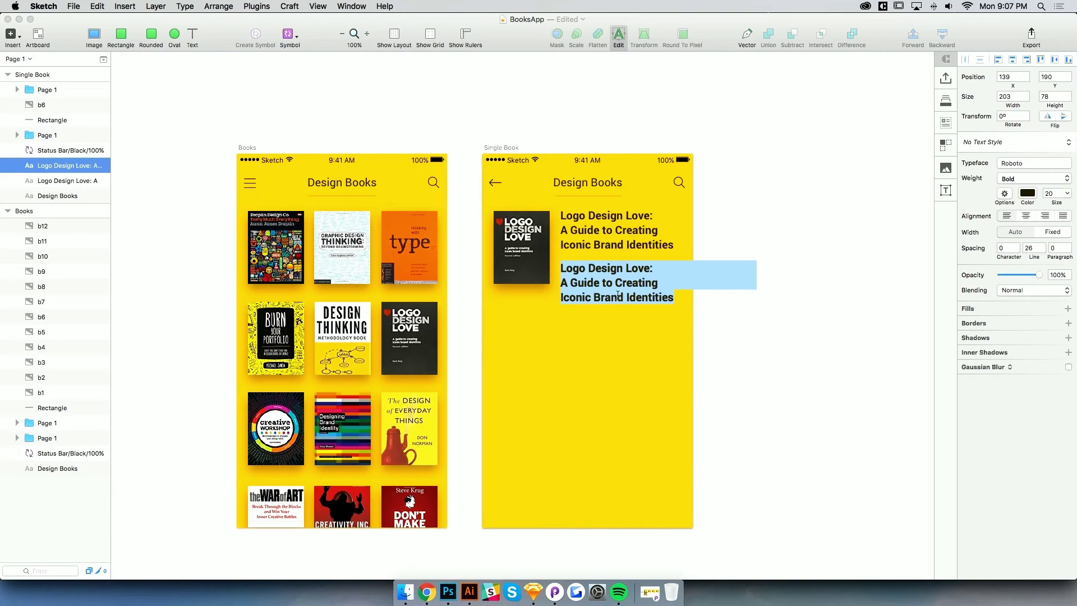
text(by David)
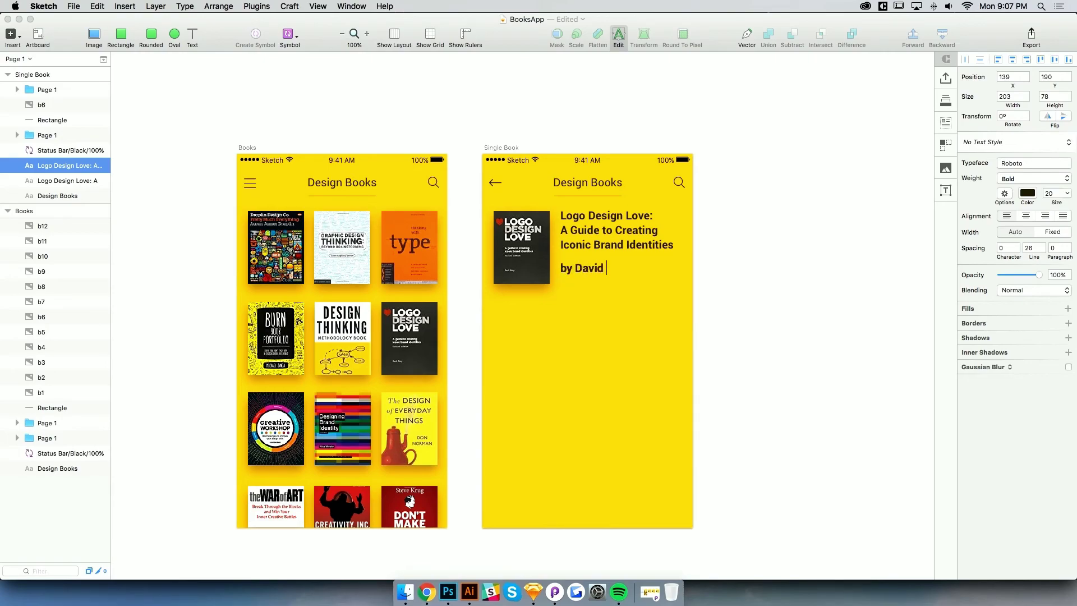
text( Airey)
click(613, 354)
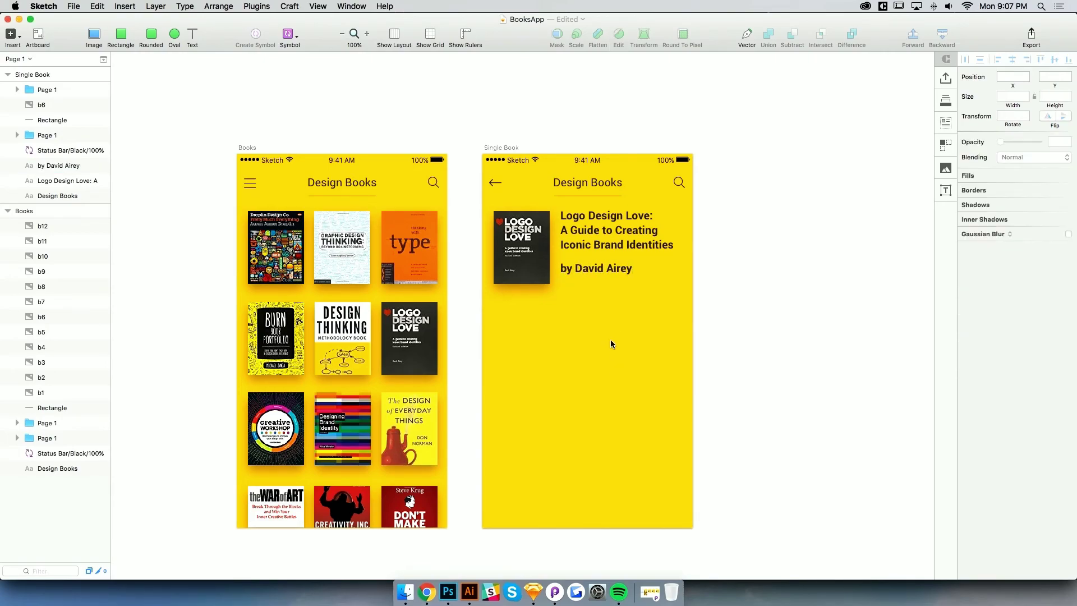
Recolour the author line with E2BA09, sampled from the thin line under the Single Book header
click(613, 270)
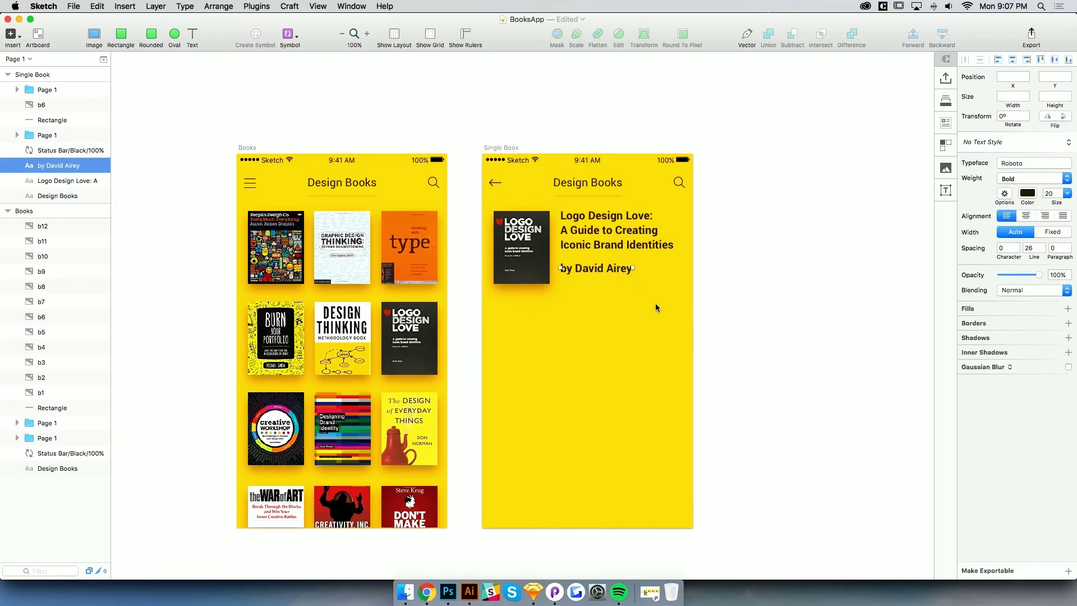
click(1028, 193)
click(969, 307)
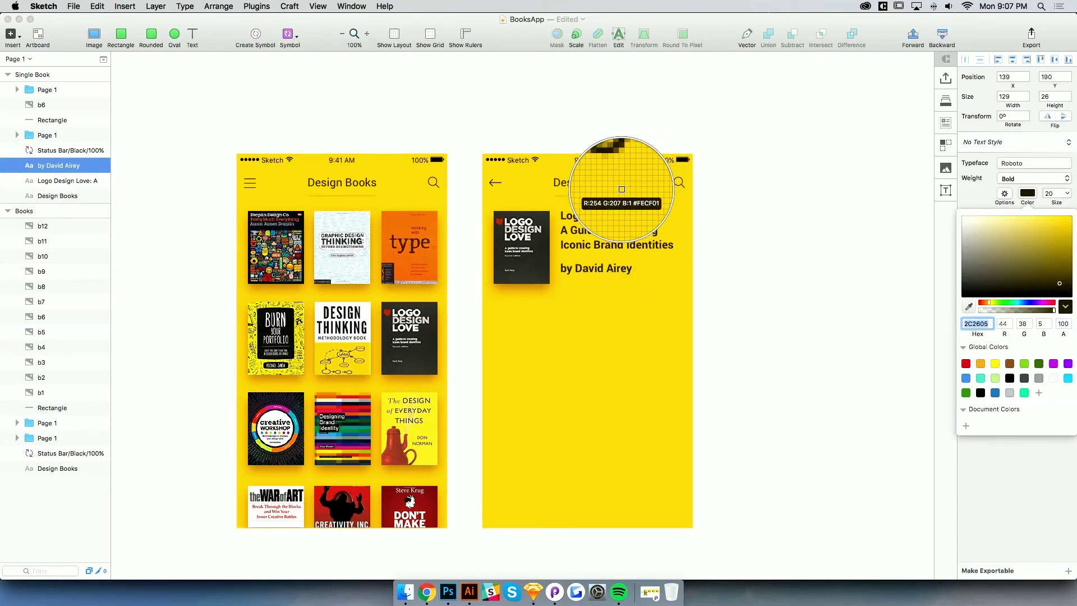
click(615, 193)
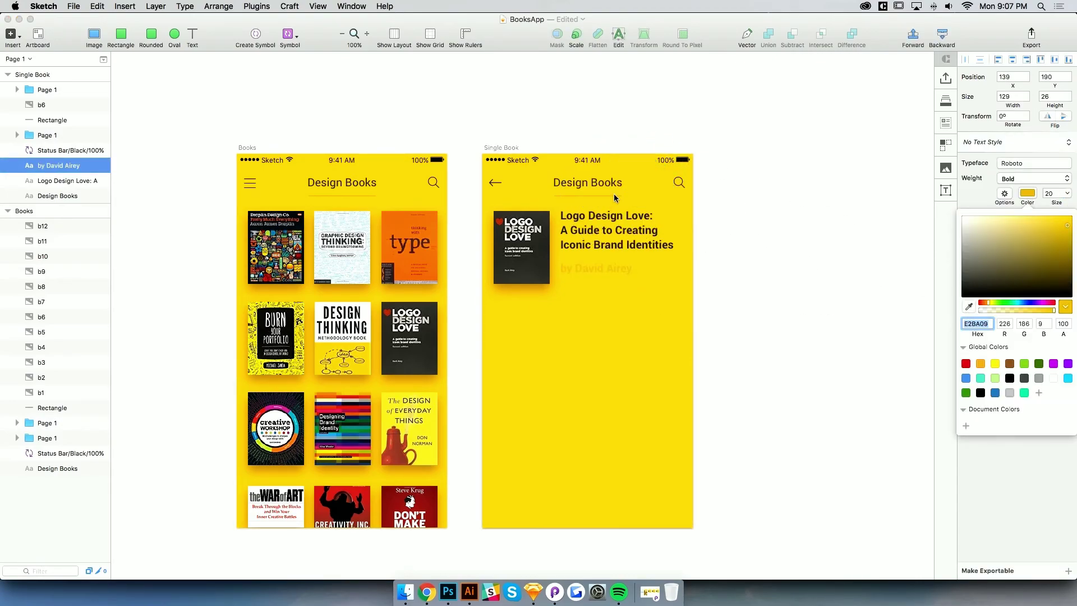
click(622, 301)
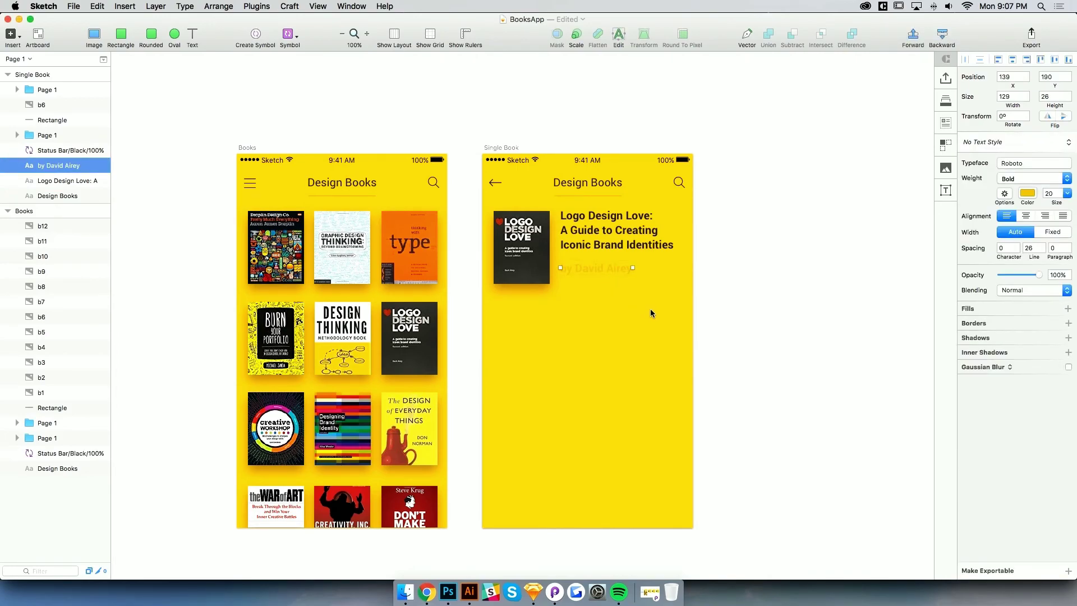
Add the book title's dark colour 2C2605 to the document colours
click(621, 237)
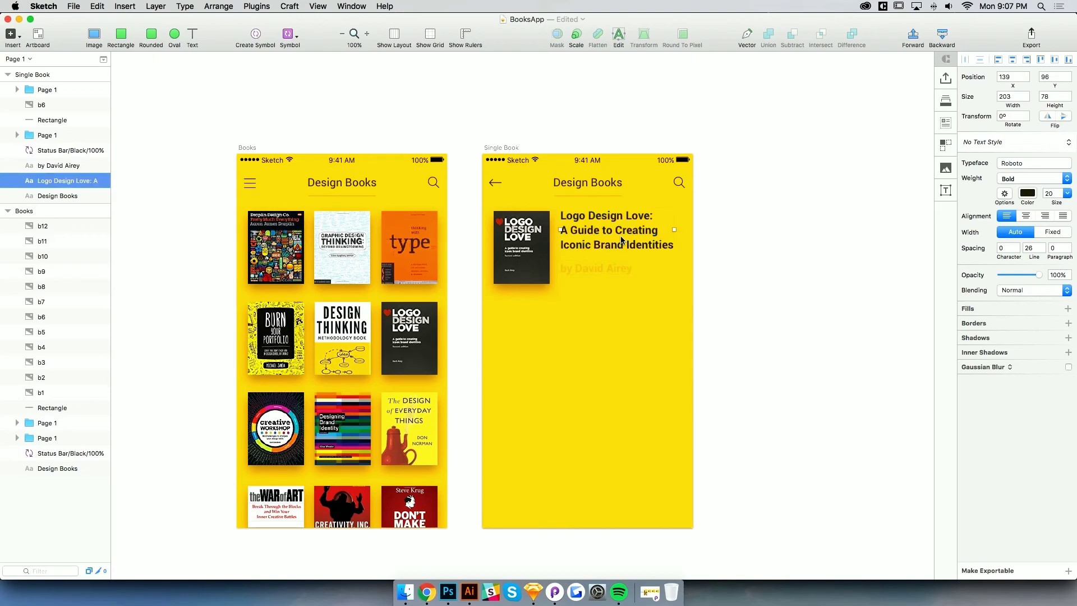
click(1028, 194)
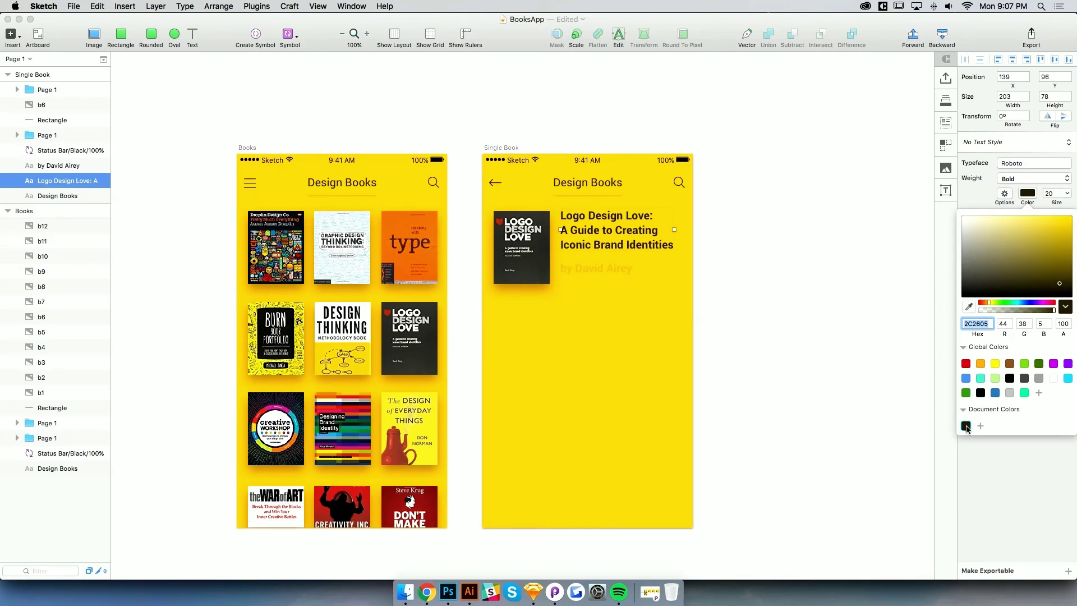
click(628, 335)
Darken the author line's text colour to B59711
click(596, 268)
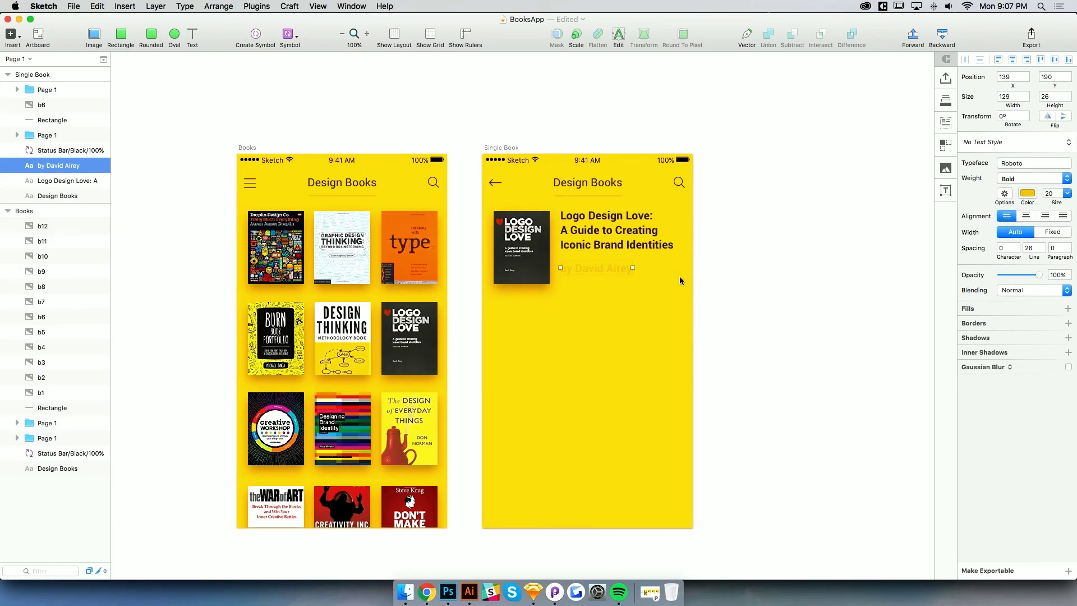
right_click(679, 276)
right_click(606, 270)
click(578, 292)
click(605, 263)
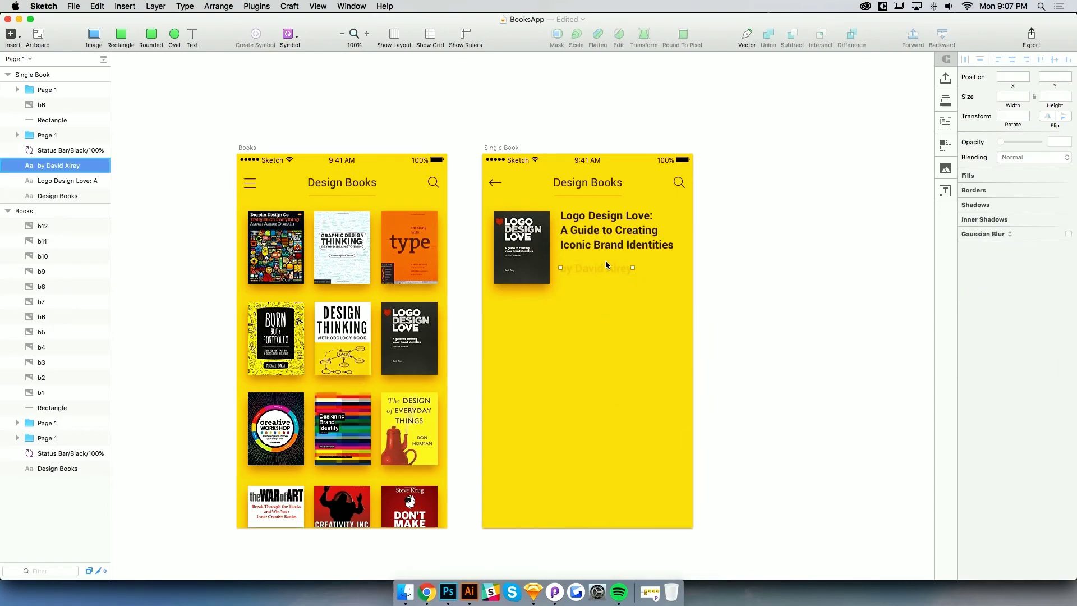
click(1028, 193)
click(1064, 240)
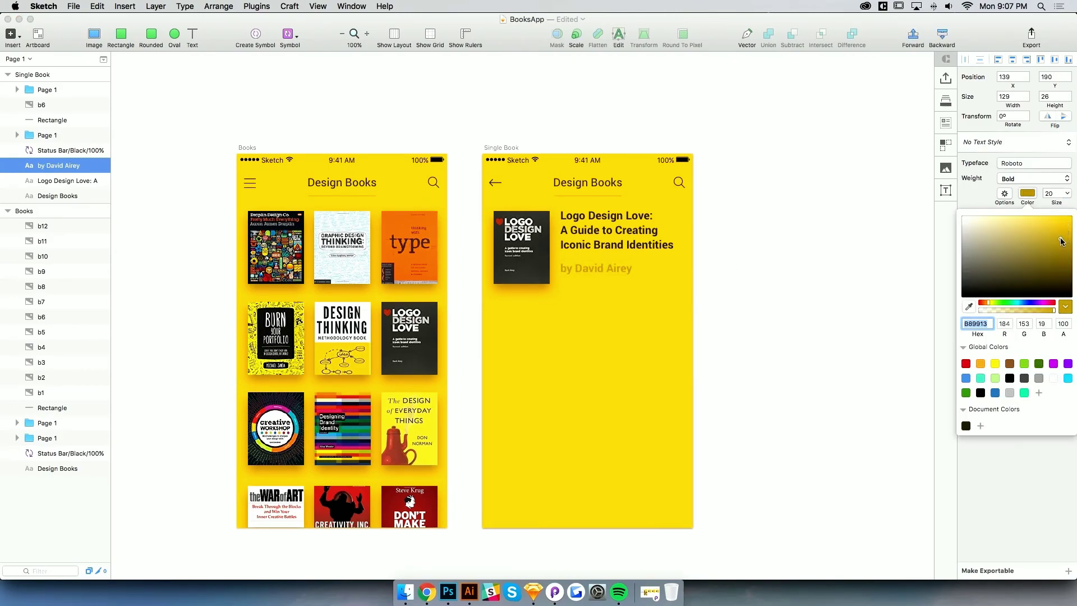
drag(1062, 246, 1062, 245)
Set the author line to Medium weight at size 14 and move it closer to the title, to Y 178
click(1032, 179)
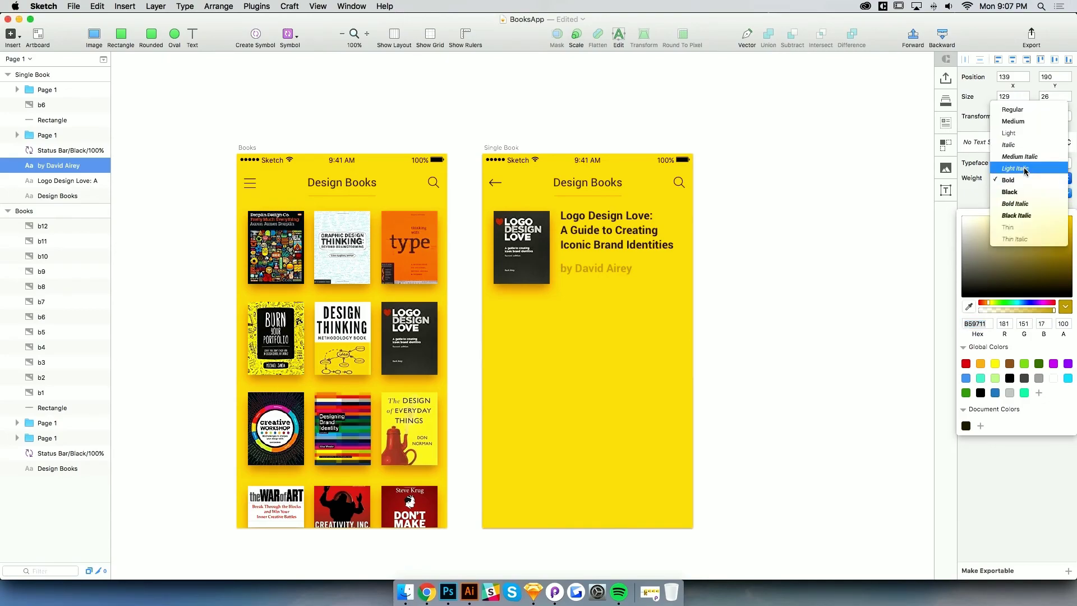
click(1026, 123)
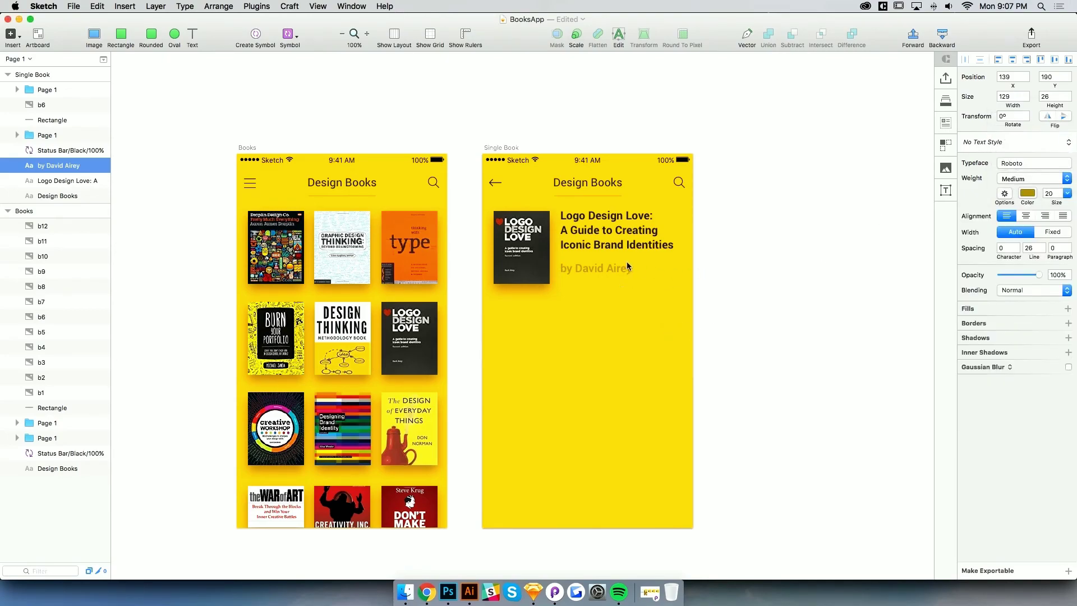
drag(1056, 194, 1037, 196)
key(Down)
key(Down)
key(Down)
key(Down)
key(Down)
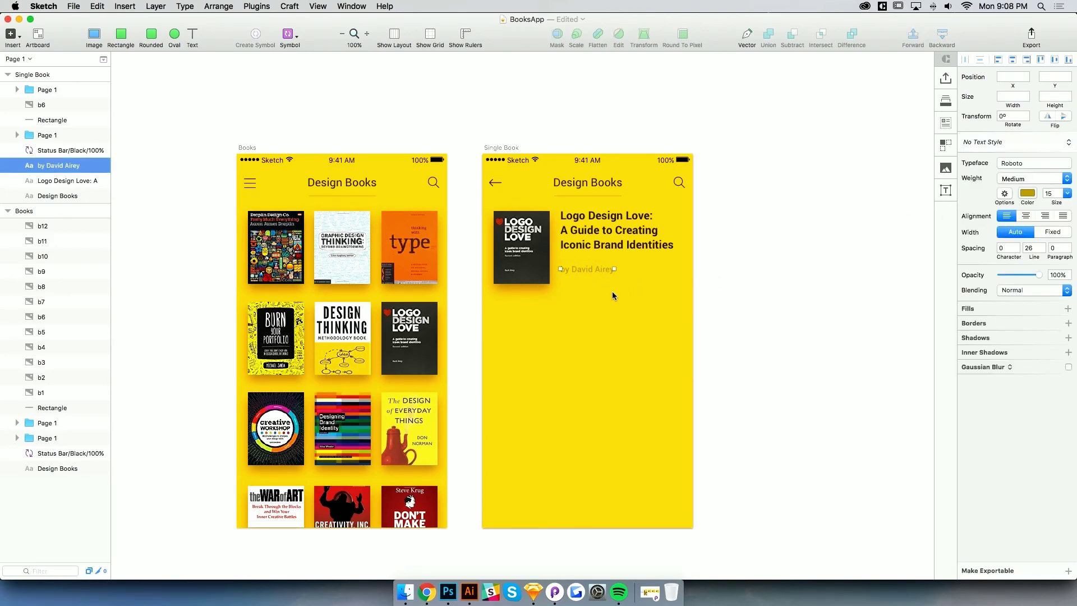
key(Down)
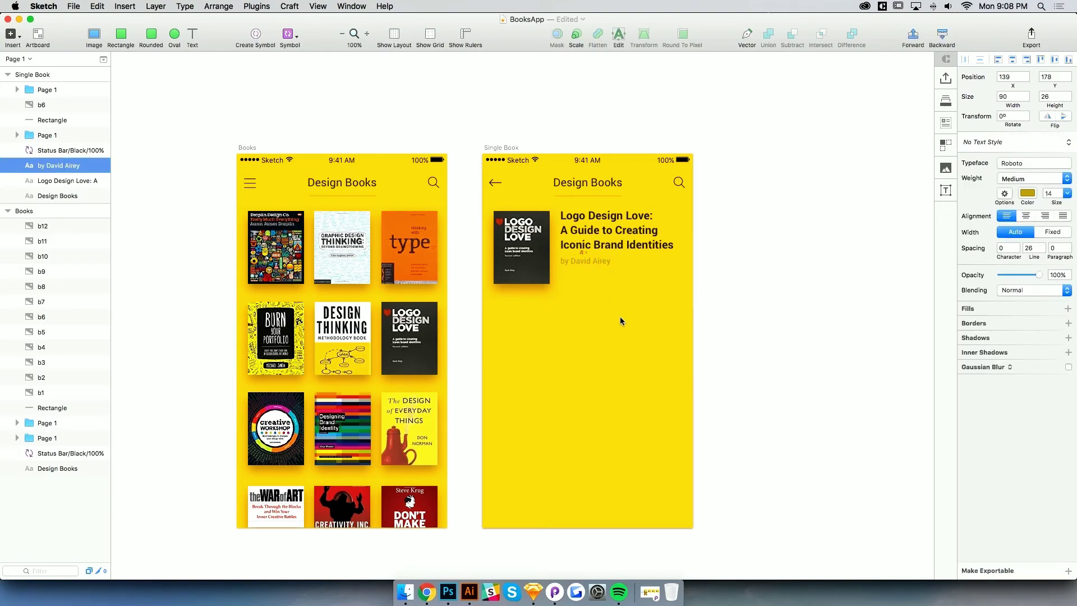
key(Down)
click(619, 318)
Duplicate the book title below the author line and replace the copy's text with "$9.99"
click(617, 245)
alt+drag(622, 243, 628, 303)
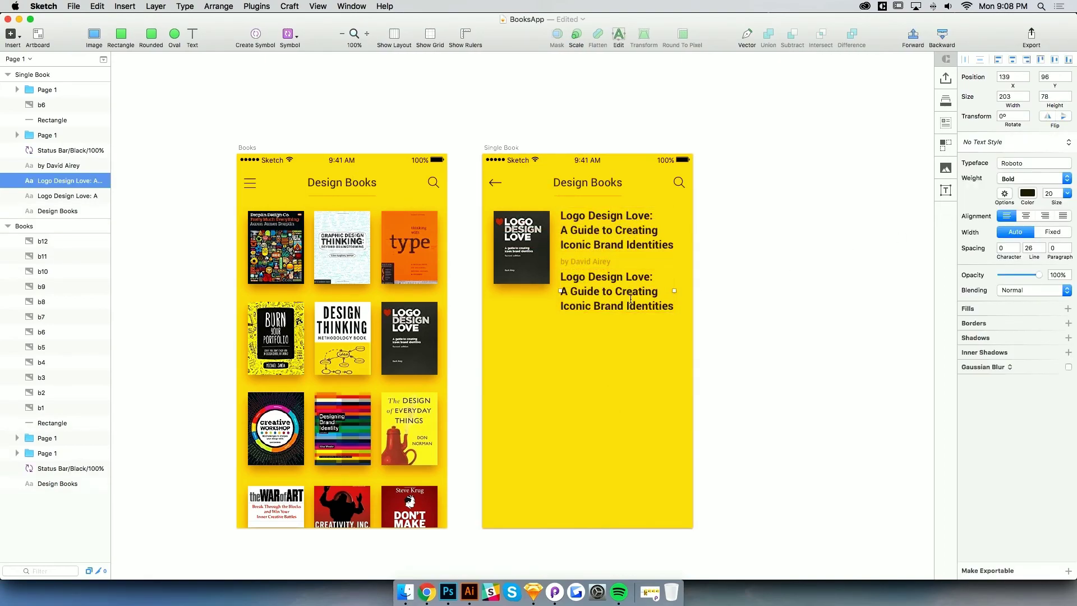
key(9)
double_click(631, 303)
triple_click(616, 303)
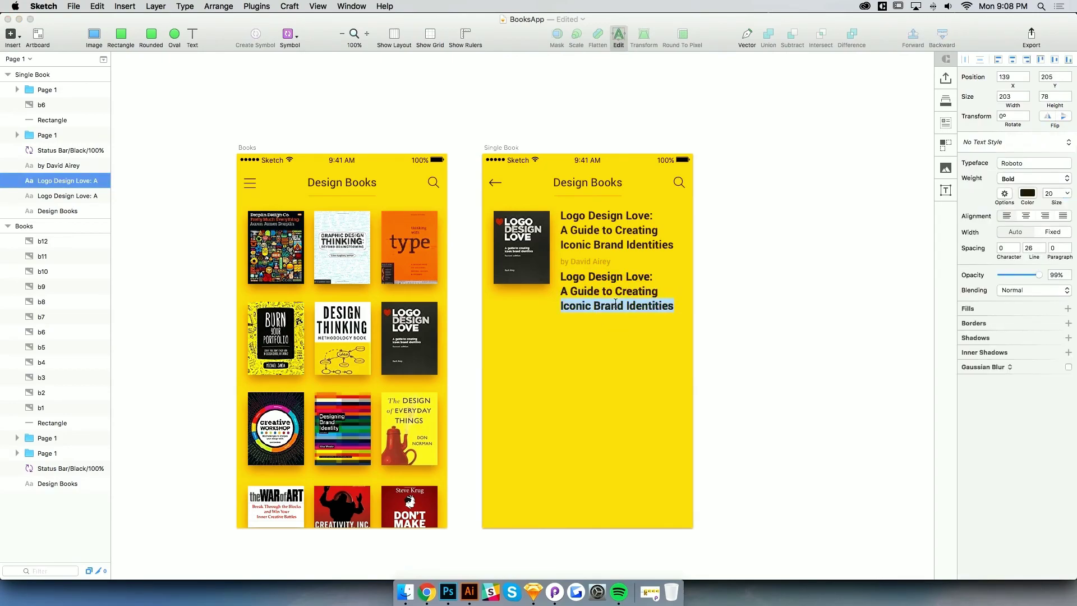
key(super+a)
text($9.)
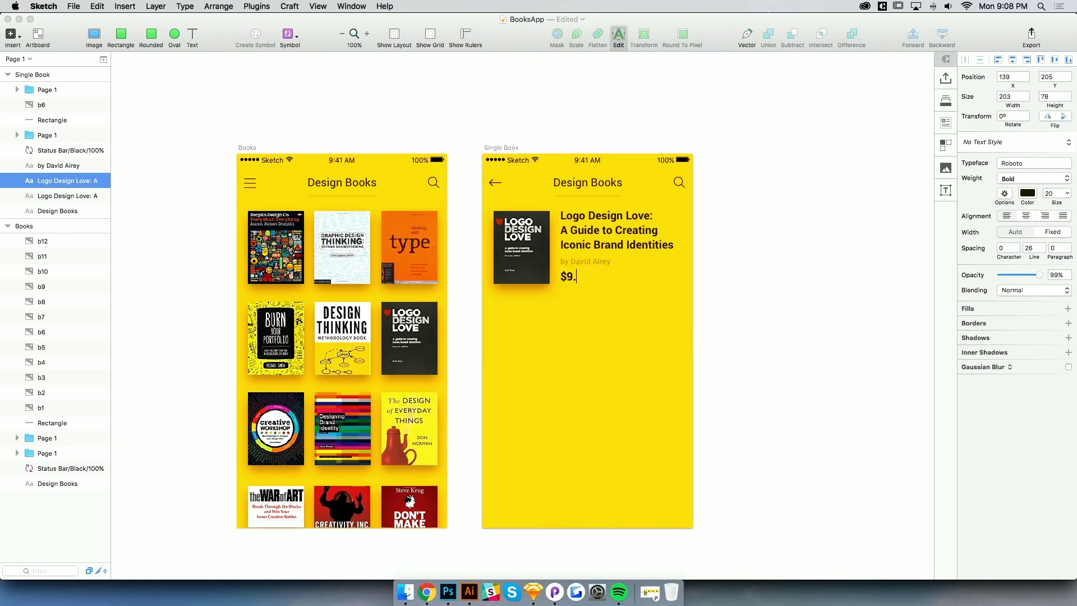
click(572, 371)
Nudge the author line up to Y 176 and shift the $9.99 price slightly lower to even out the spacing
click(578, 280)
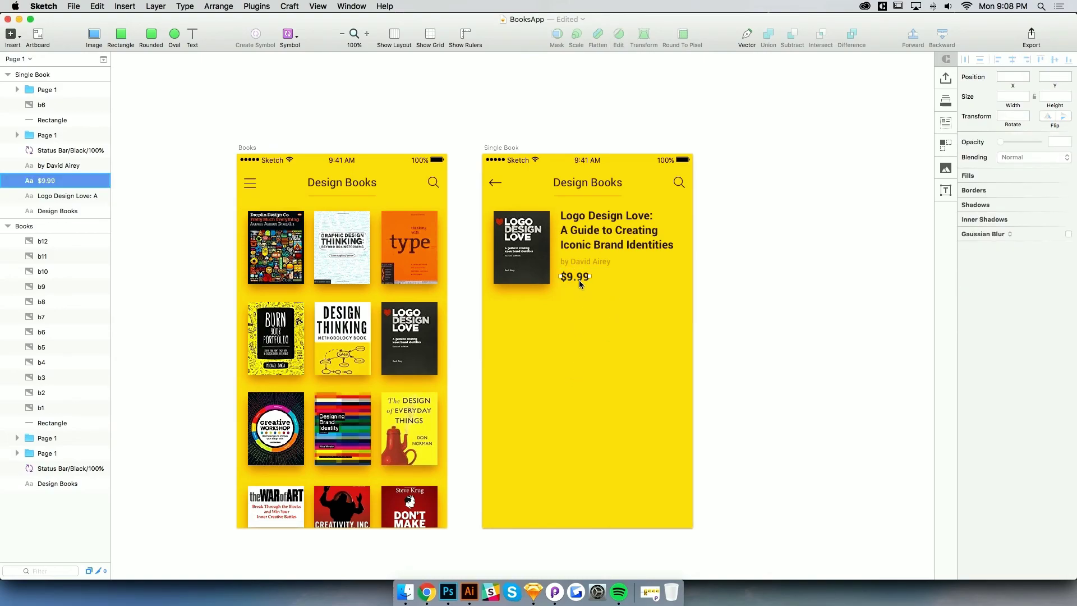
key(Down)
key(Down)
click(597, 261)
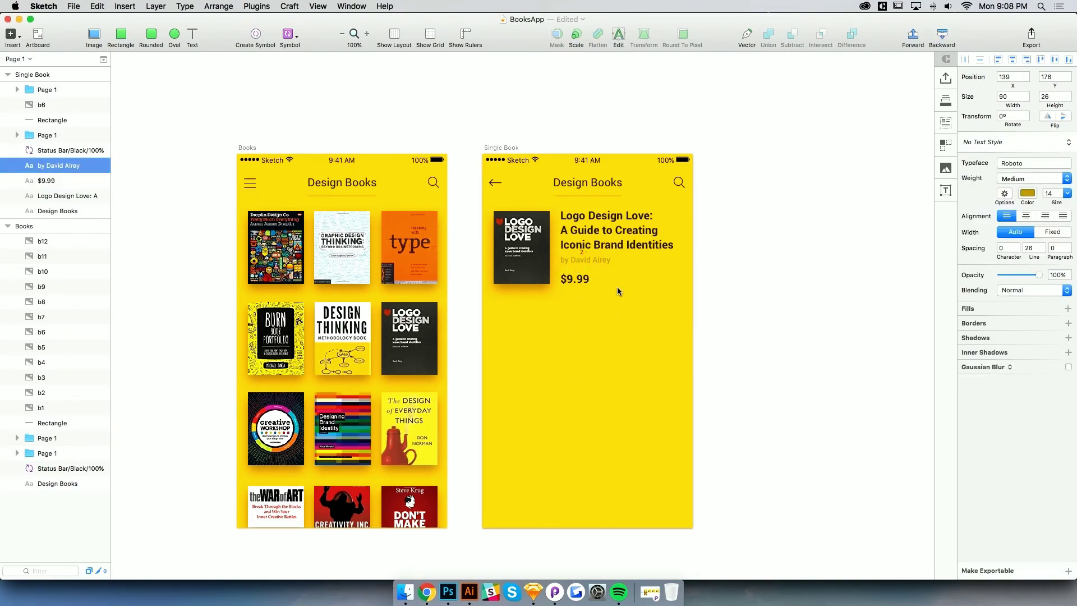
click(588, 284)
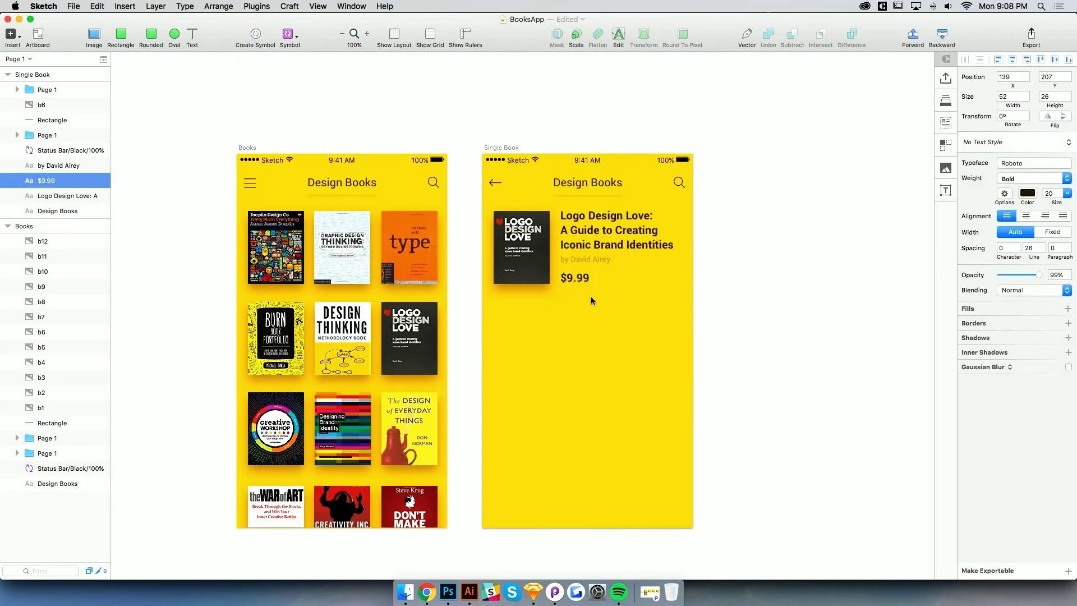
key(Down)
click(622, 312)
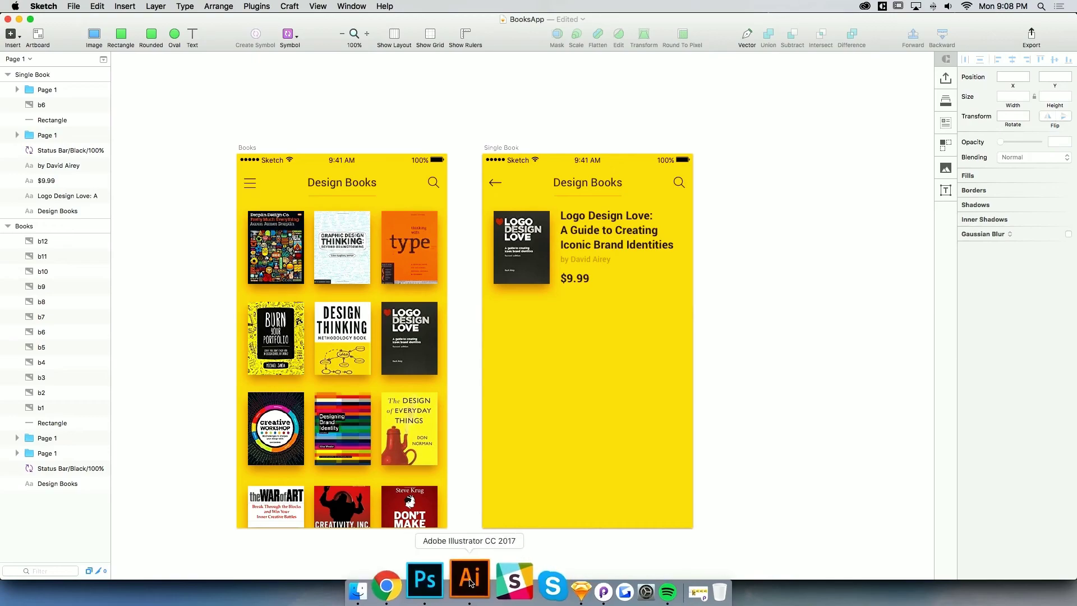
click(588, 283)
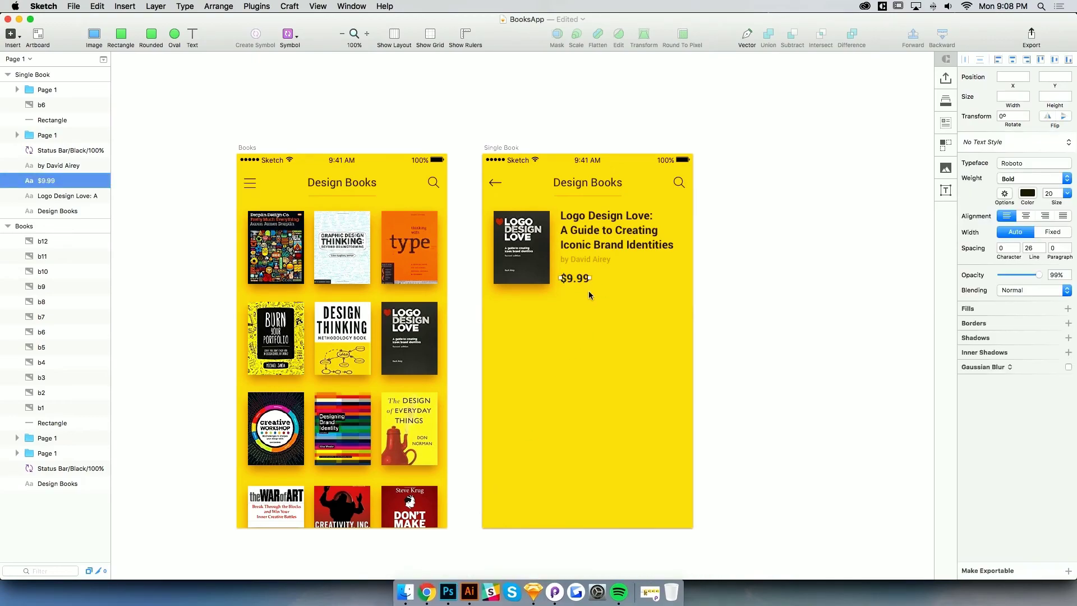
click(619, 318)
Switch to Adobe Illustrator, deselect the arrow icon and collapse the Character panel
click(456, 591)
drag(558, 359, 525, 371)
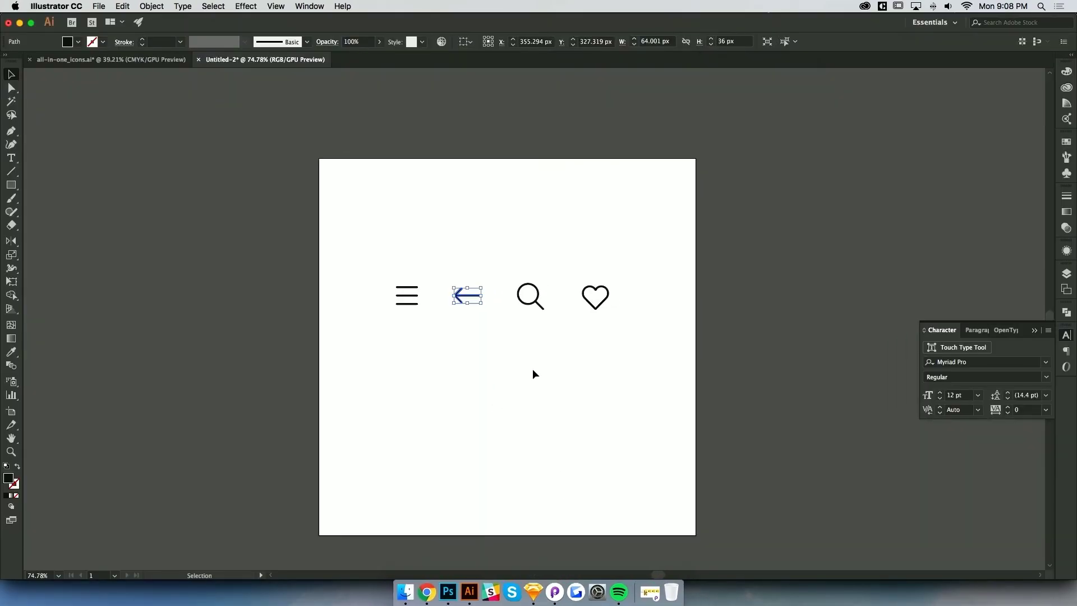
click(523, 367)
key(z)
drag(489, 322, 567, 356)
click(1036, 330)
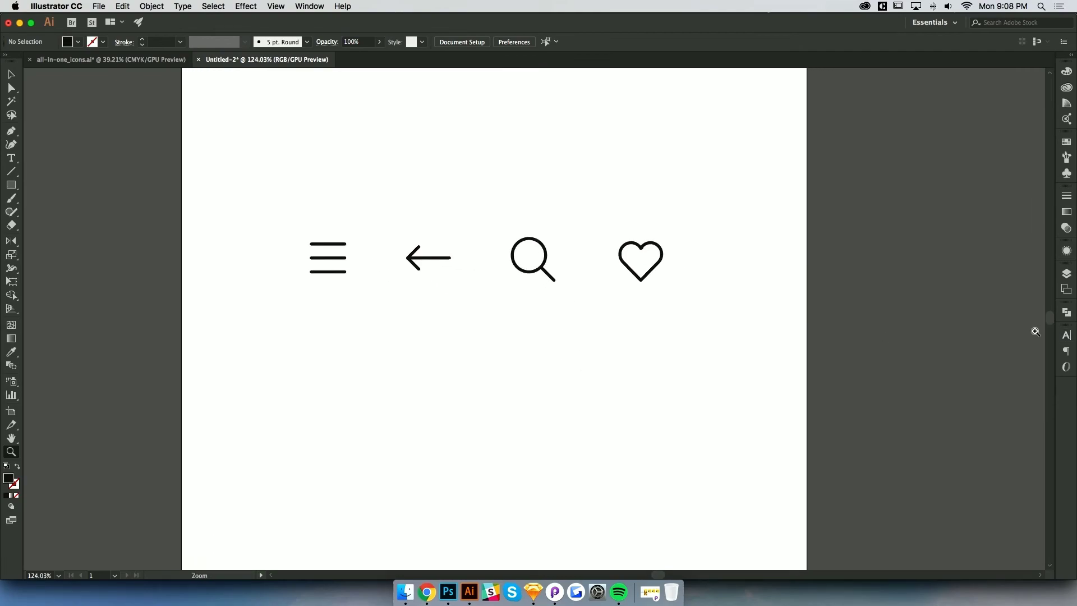
Draw a solid black five-pointed star about 161 px wide and 154 px high below the icon row with the Star tool
click(12, 190)
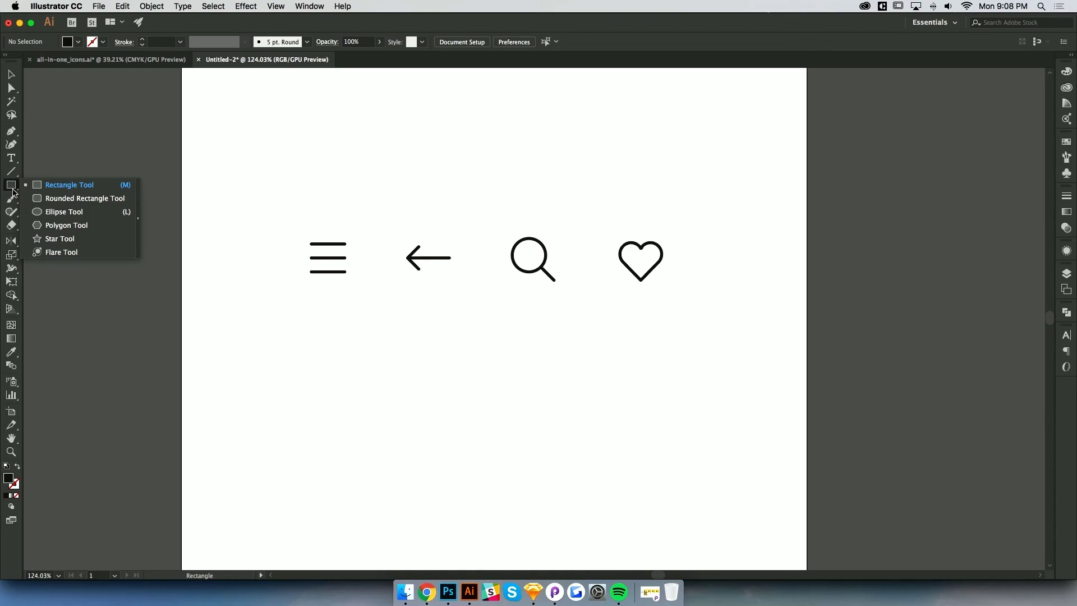
click(59, 238)
drag(450, 381, 506, 435)
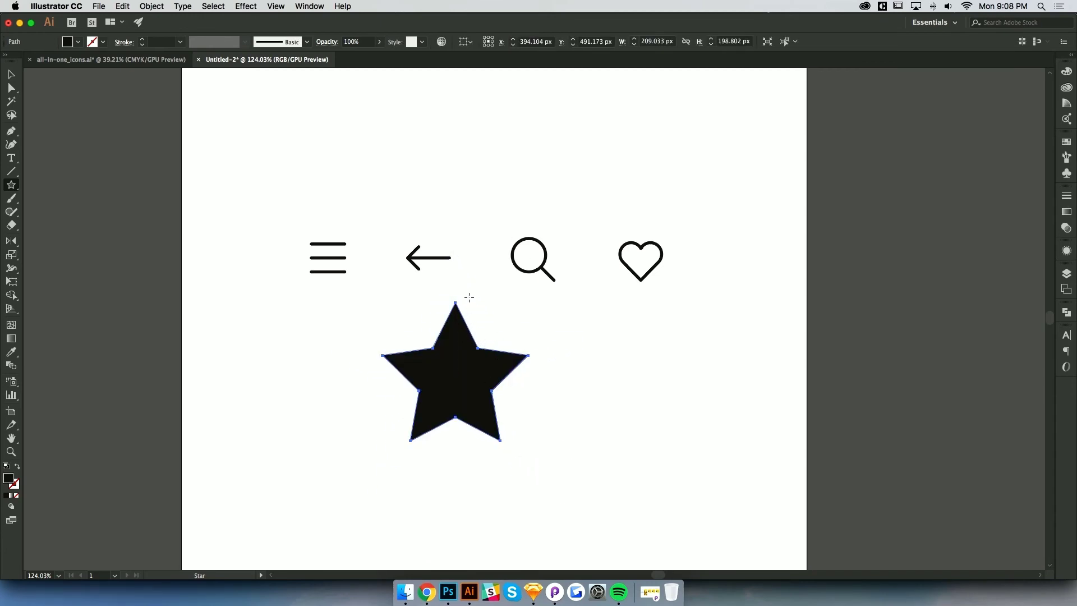
key(Delete)
drag(440, 340, 477, 378)
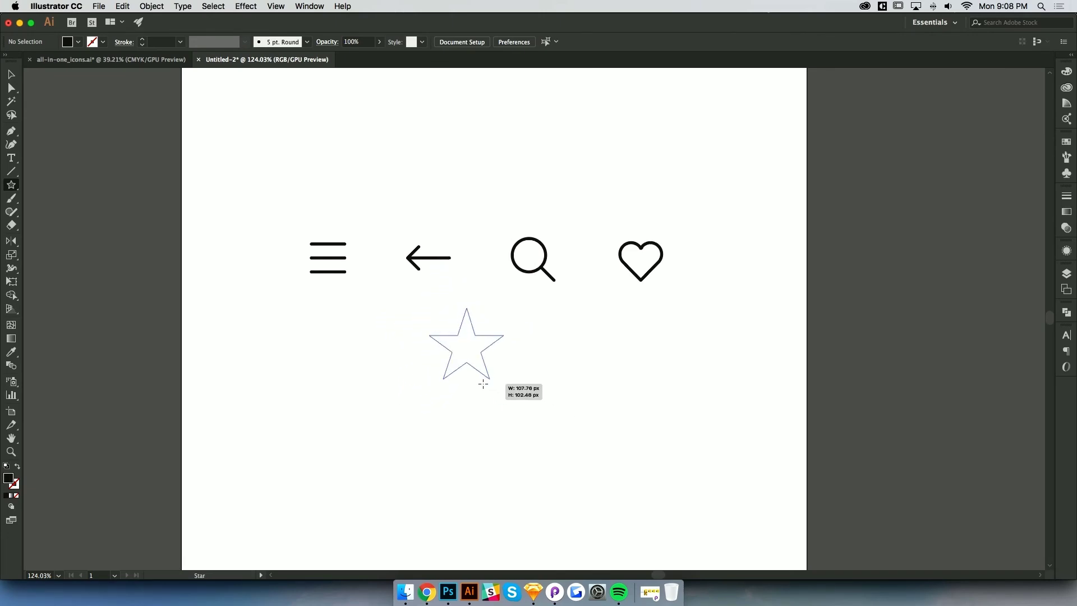
drag(483, 384, 517, 400)
drag(540, 402, 493, 400)
key(c)
click(564, 367)
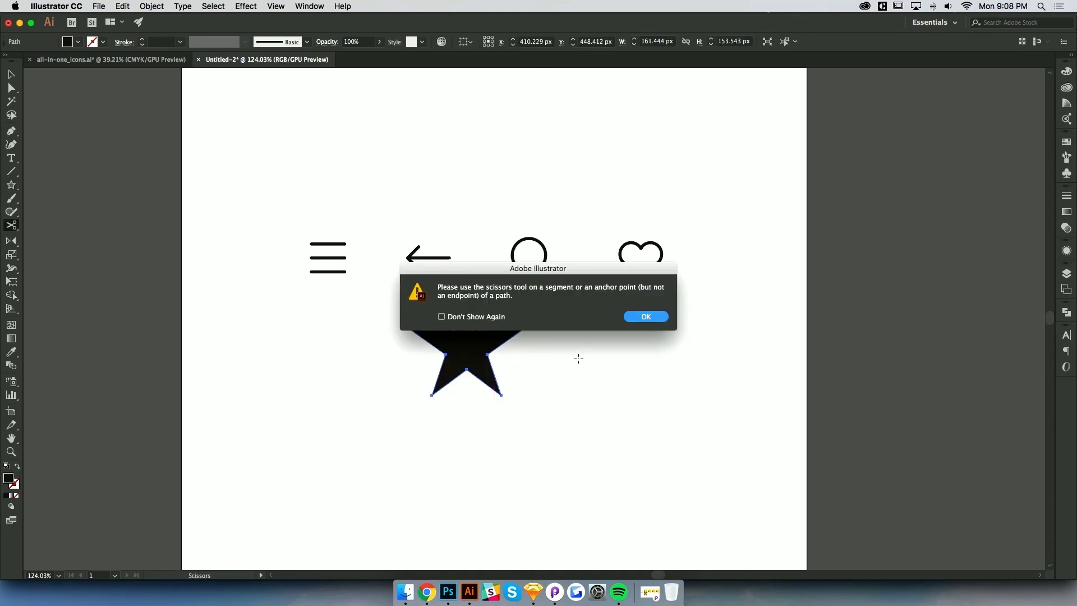
click(646, 317)
Copy the star, paste it into the Single Book screen in Sketch and scale it down to about 16 px
key(v)
click(567, 412)
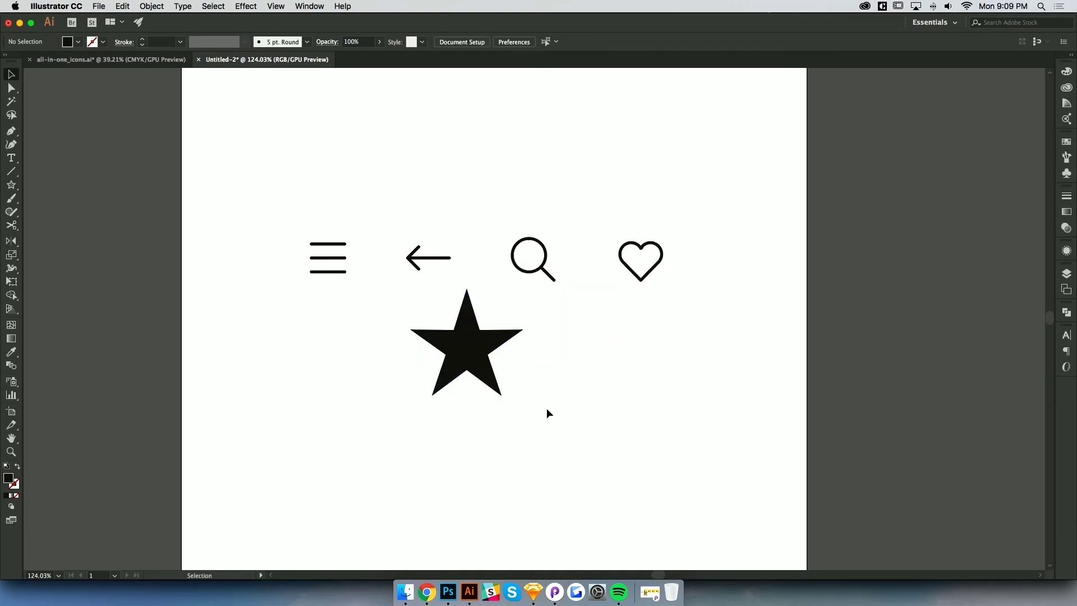
click(494, 345)
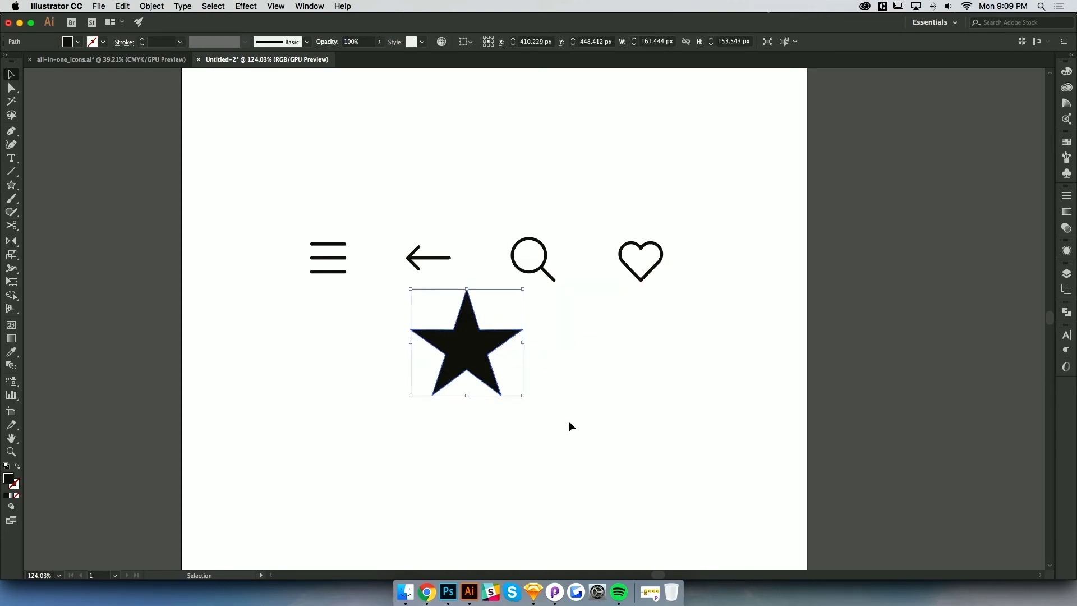
click(553, 529)
click(533, 592)
key(super+v)
drag(629, 389, 551, 327)
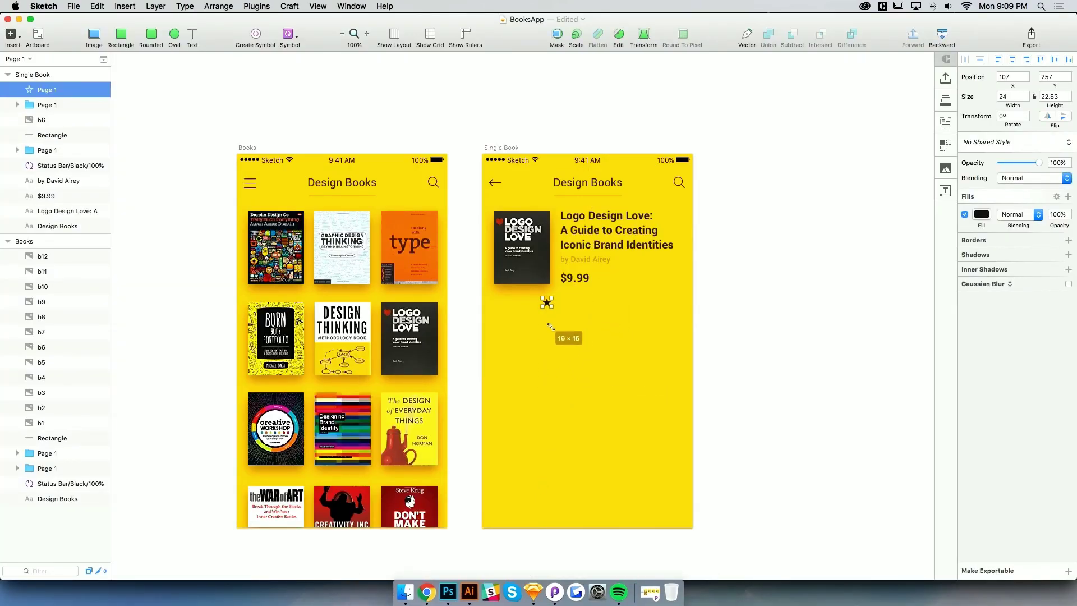
Place the star beside the $9.99 price at about 18 × 17 px and duplicate it to its right
click(568, 334)
scroll(570, 306, up, 6)
drag(425, 372, 640, 269)
scroll(585, 300, right, 3)
drag(586, 300, 580, 323)
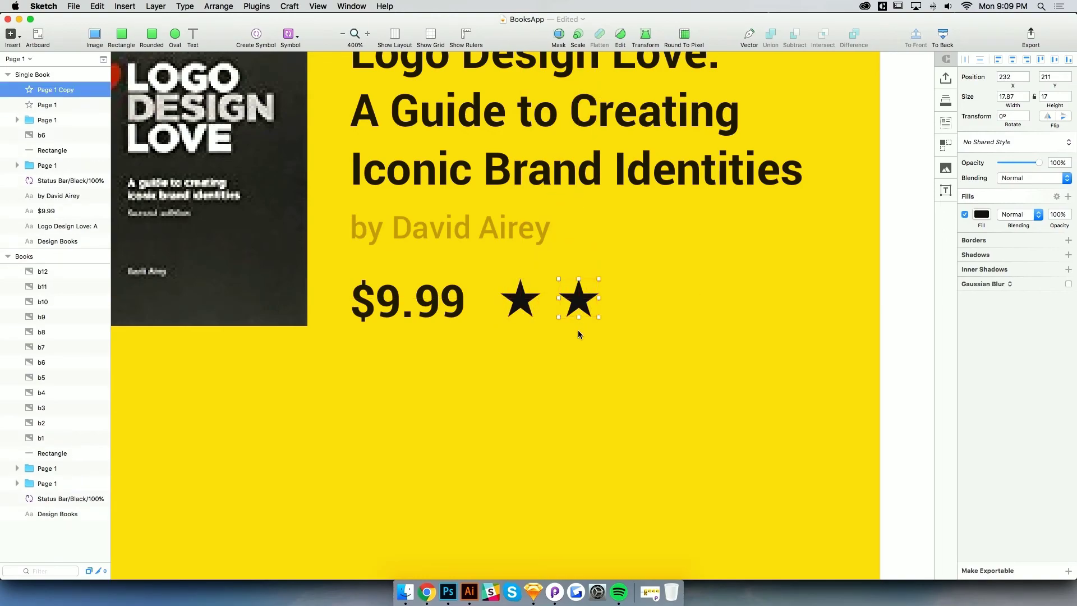
Duplicate the stars along the price line to make a row of five
scroll(580, 323, up, 5)
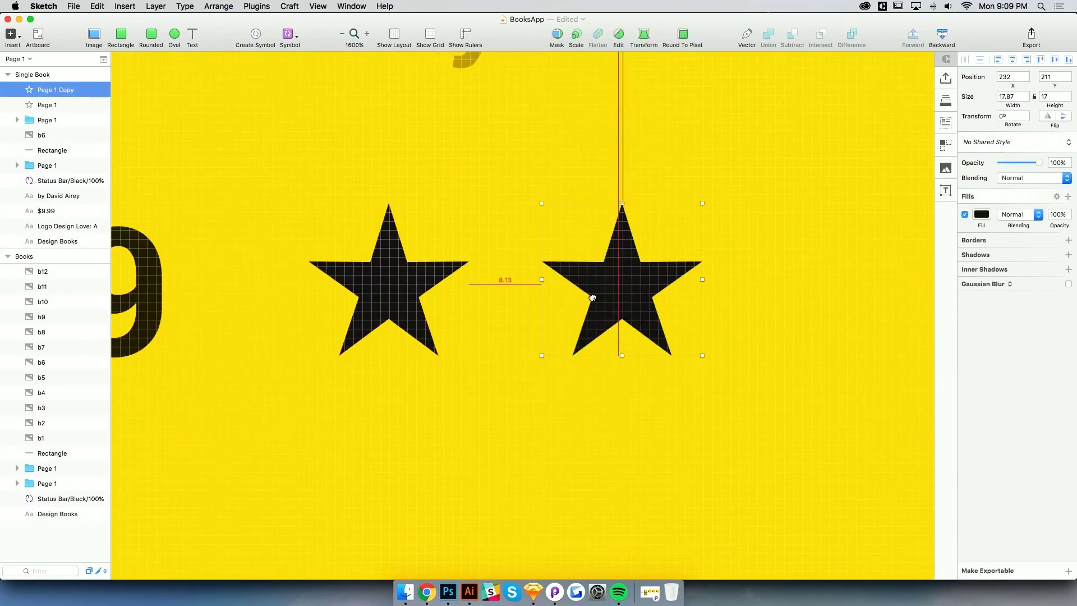
scroll(593, 296, down, 5)
shift+click(540, 303)
drag(540, 303, 652, 305)
click(624, 362)
scroll(562, 365, right, 3)
Add the author line's mustard color B59711 to the document colors and fill the fifth star with it
click(981, 214)
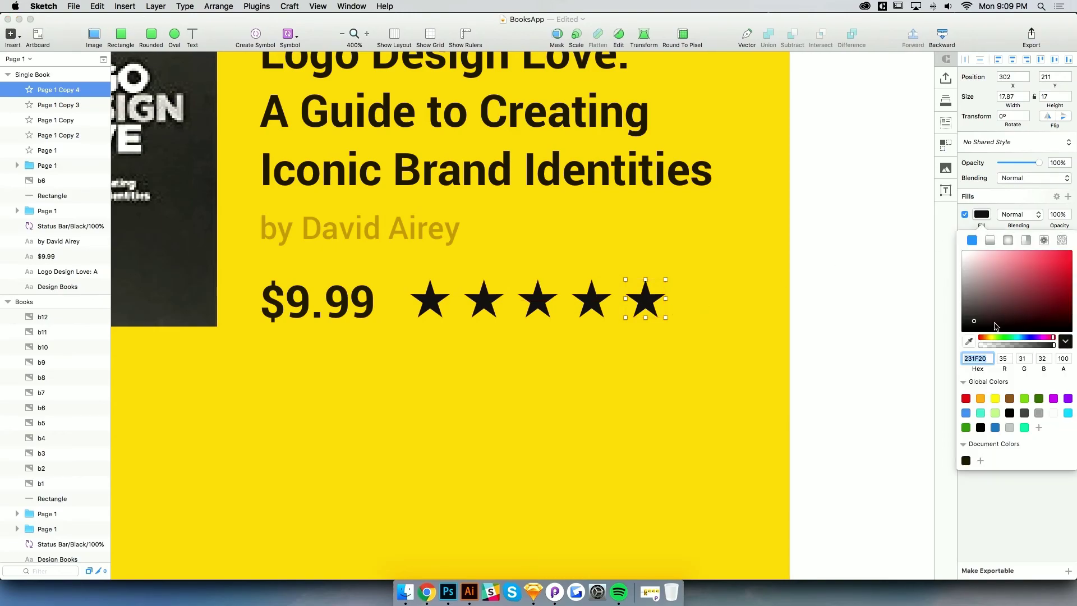
click(373, 236)
click(373, 237)
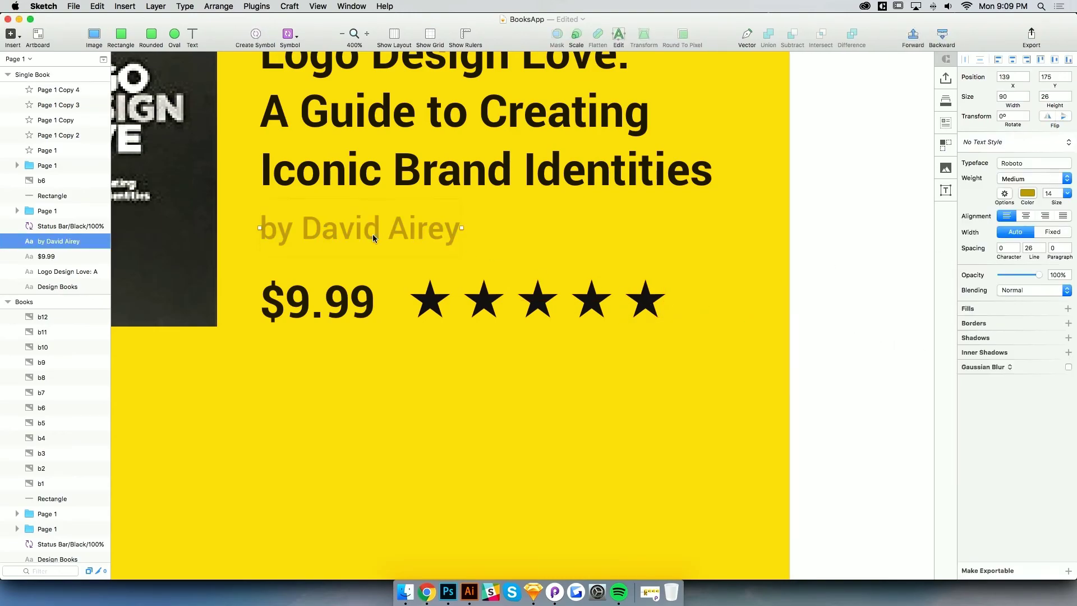
click(1026, 203)
click(658, 305)
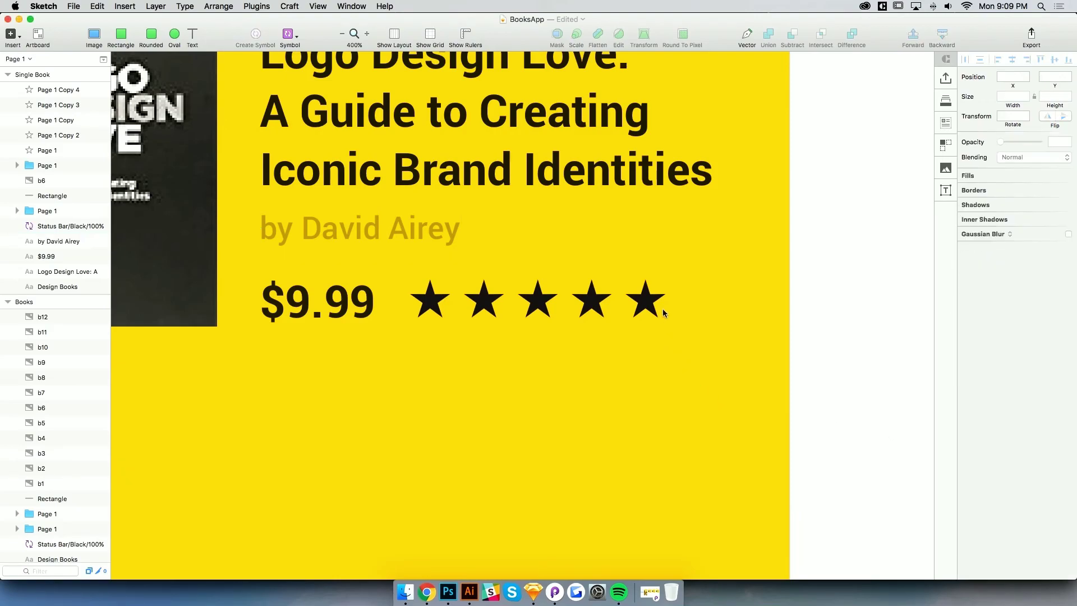
click(982, 215)
click(977, 465)
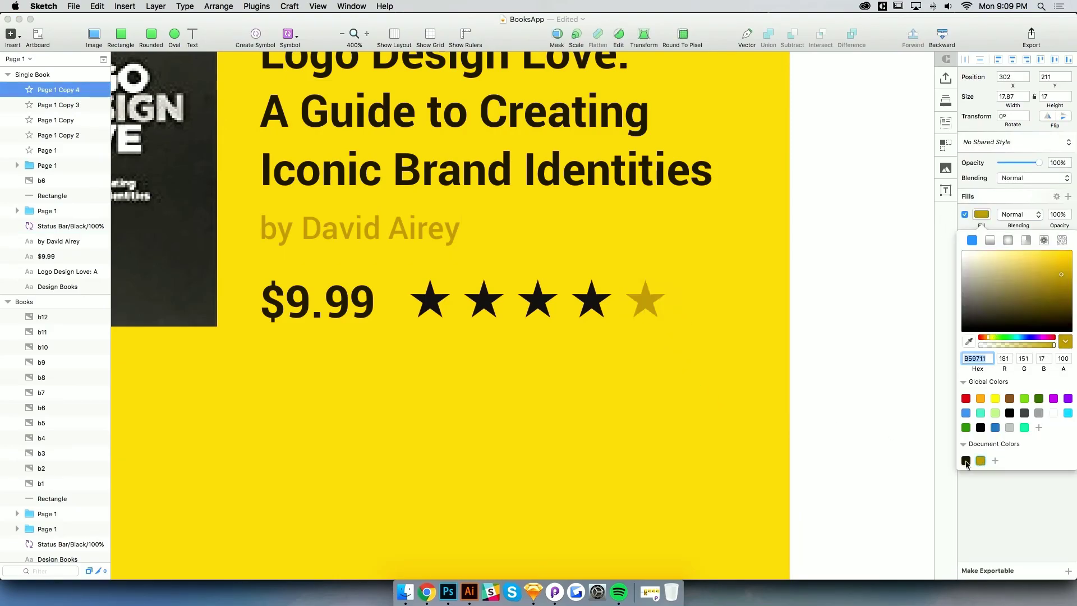
click(558, 361)
Shift the whole row of five stars slightly right, away from the price
key(super+0)
scroll(553, 361, left, 1)
key(z)
click(561, 335)
click(561, 336)
drag(474, 351, 723, 335)
click(642, 408)
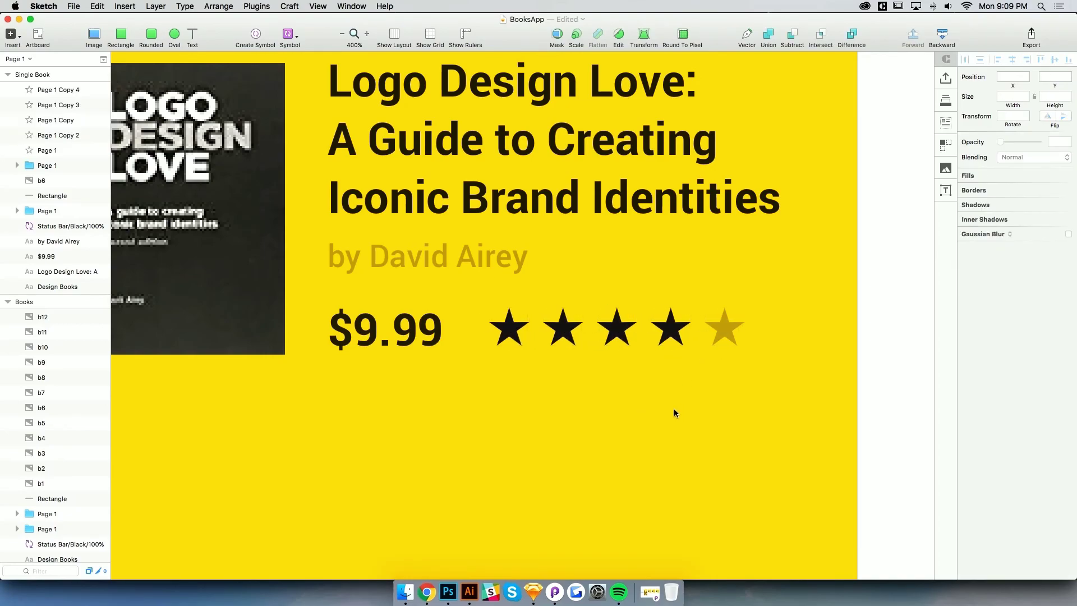
Return to a view of both artboards and save the BooksApp document
key(super+0)
alt+click(543, 368)
scroll(540, 388, down, 1)
click(547, 362)
scroll(550, 370, right, 2)
key(super+s)
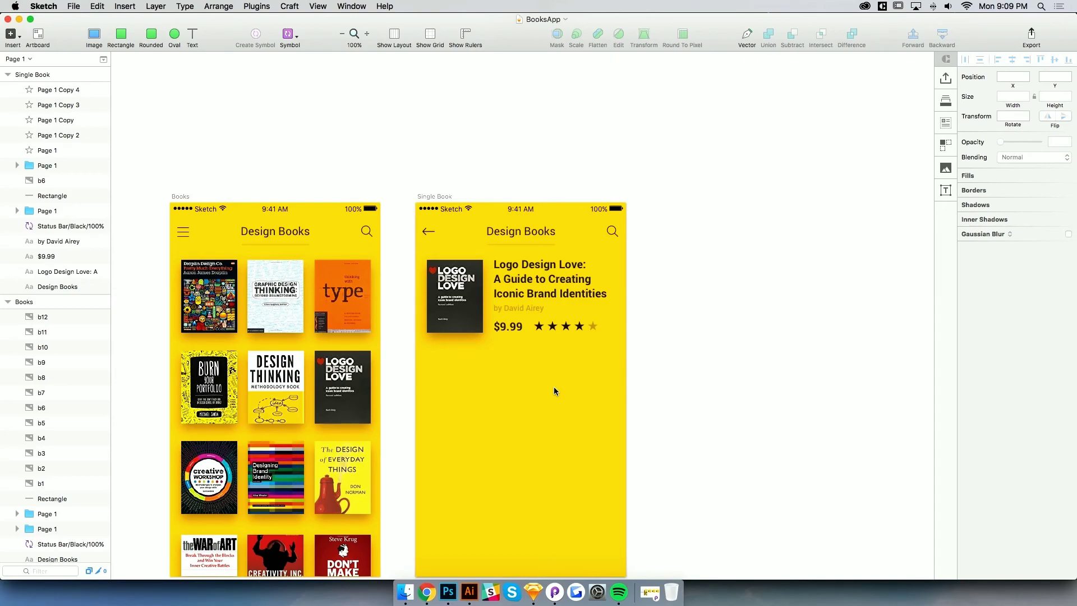
Examine the layout of the title, author, price and stars on the Single Book screen
scroll(553, 389, down, 1)
key(z)
click(542, 322)
scroll(571, 332, up, 3)
key(z)
alt+click(539, 294)
scroll(536, 336, left, 2)
key(z)
click(557, 285)
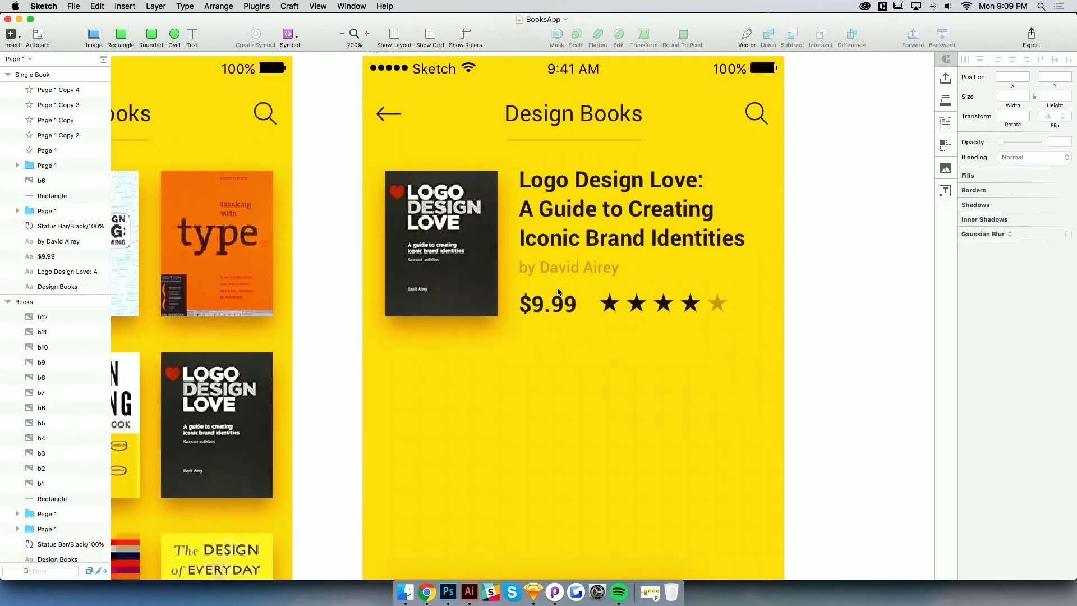
key(z)
alt+click(513, 251)
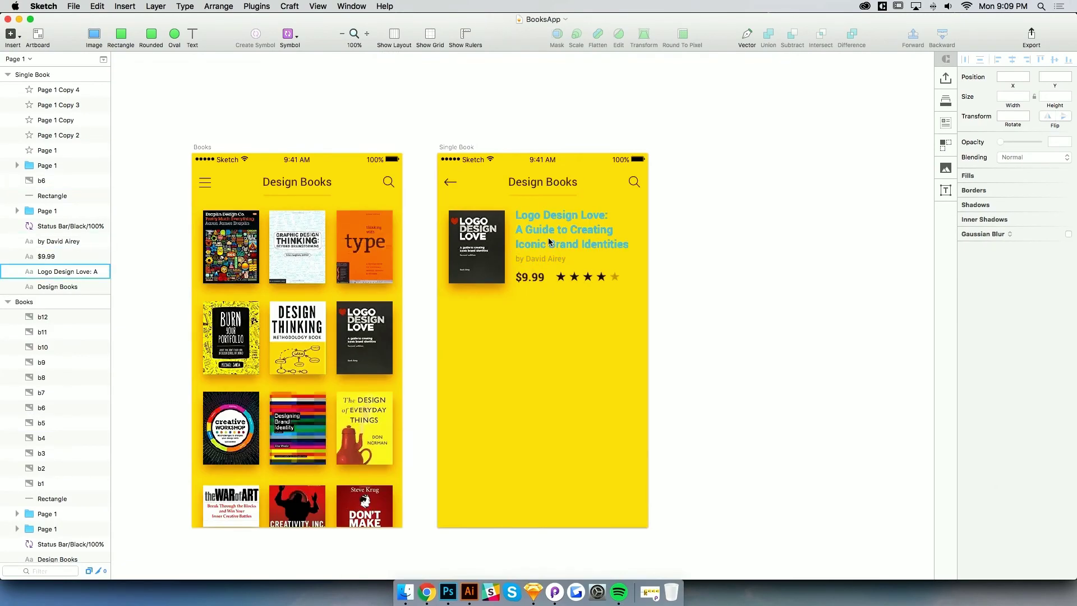
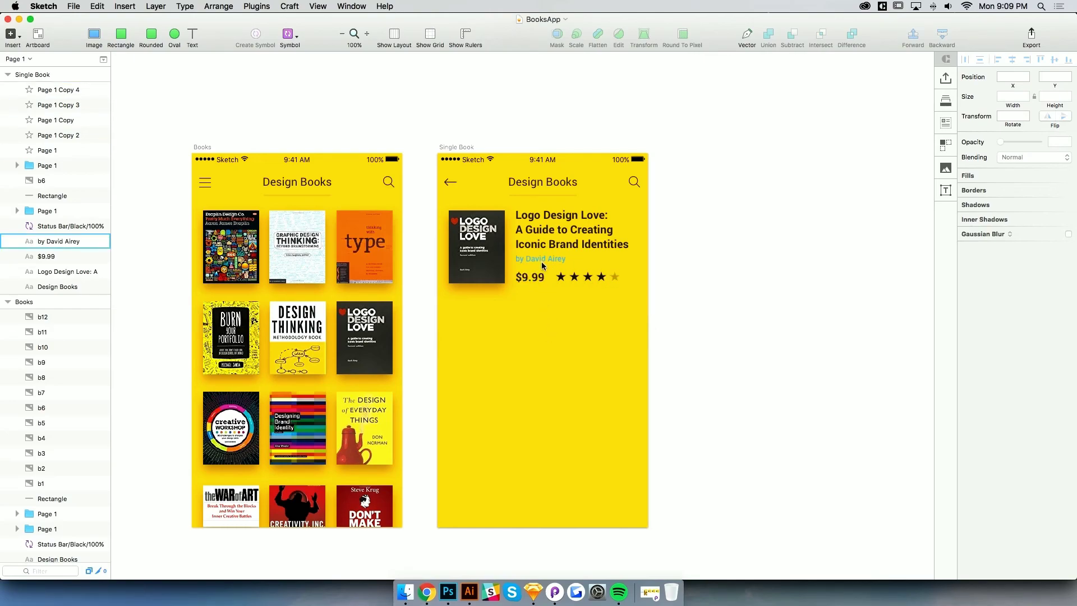
mouse_move(541, 369)
mouse_down()
mouse_move(587, 322)
mouse_move(542, 359)
mouse_up()
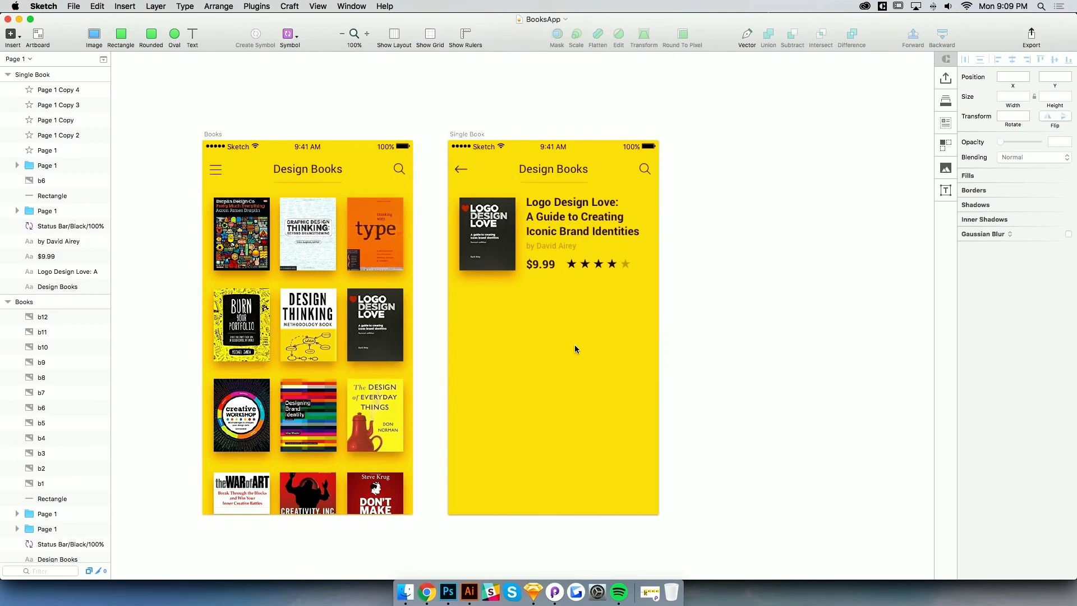
Duplicate the author line below the book cover, change its text to "216 pages" and center-align it
scroll(589, 337, right, 3)
drag(521, 251, 460, 313)
double_click(460, 315)
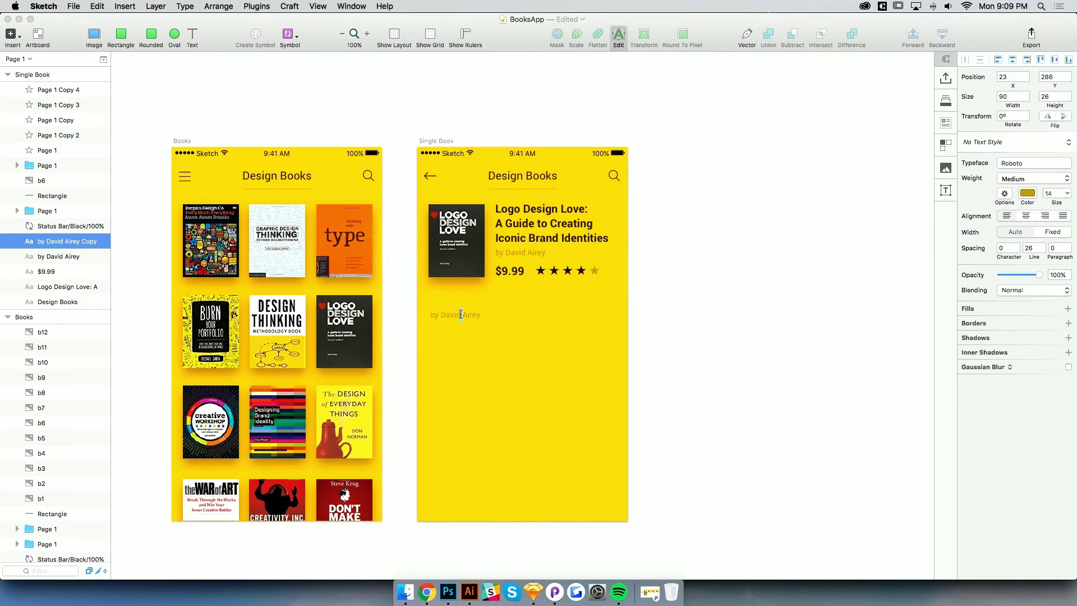
text(2)
key(Escape)
click(1026, 215)
click(483, 308)
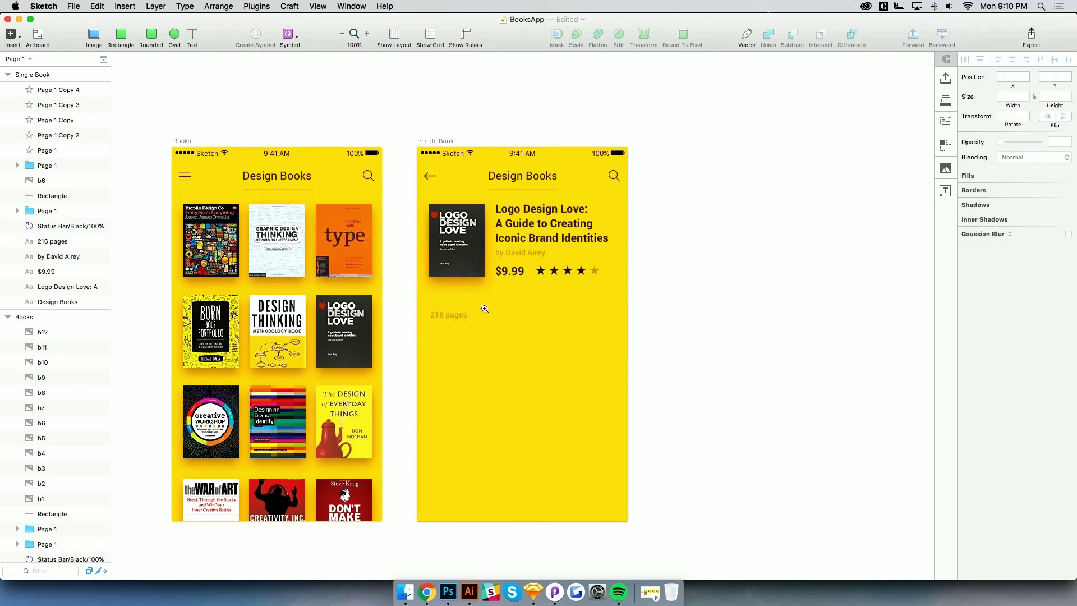
Move the "216 pages" text closer to the book cover and center it beneath the cover
scroll(484, 308, up, 3)
drag(422, 321, 440, 281)
key(Down)
key(Down)
key(Down)
key(Down)
key(Down)
key(Down)
click(494, 336)
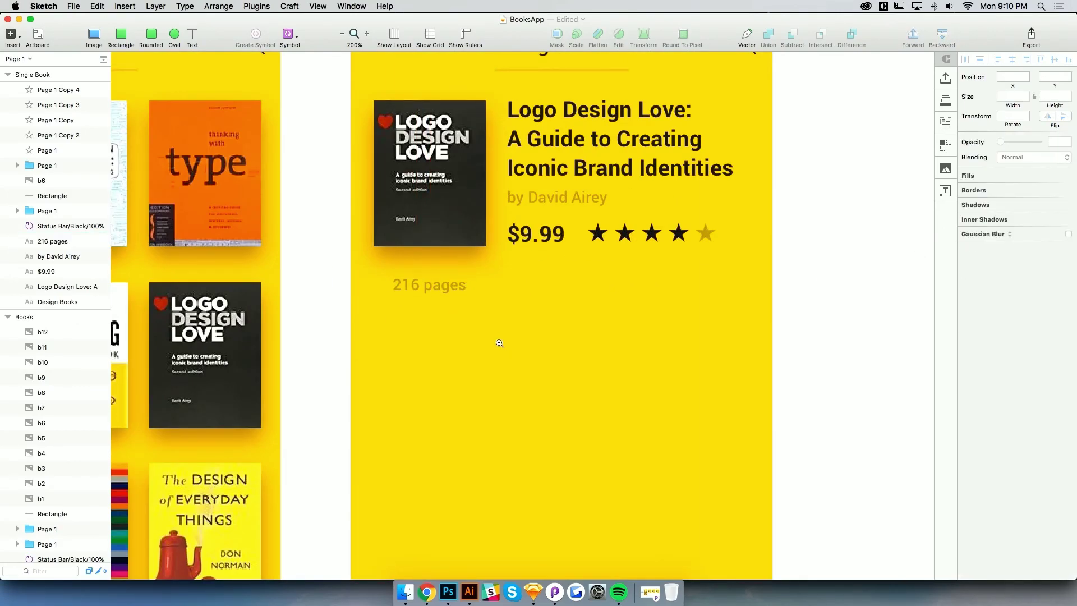
Nudge the "216 pages" text slightly further down from the cover
scroll(500, 328, down, 3)
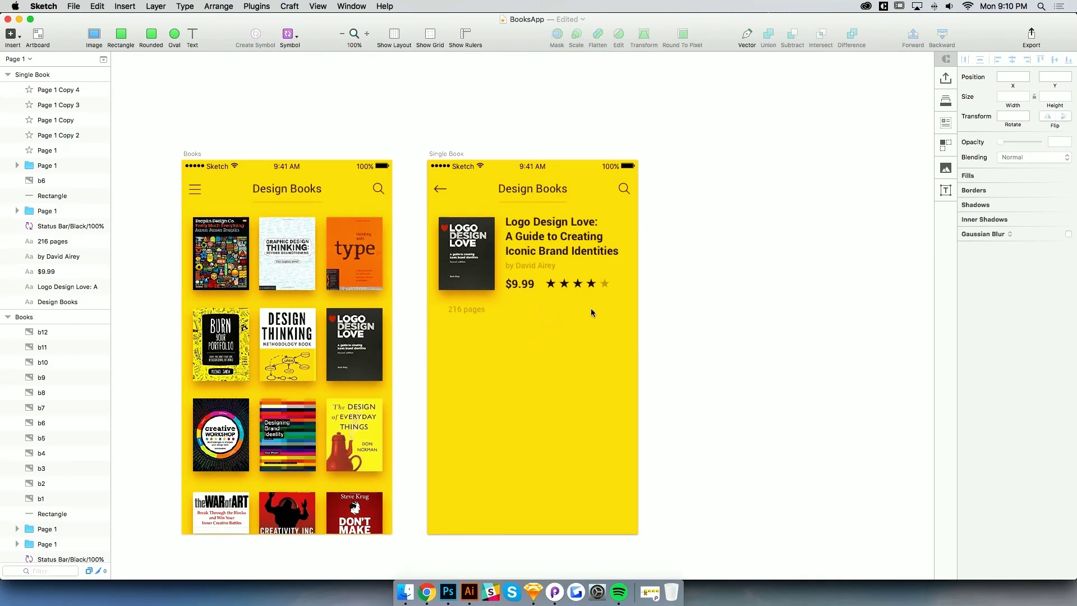
click(471, 310)
key(Down)
key(Down)
key(Down)
click(557, 350)
Draw a 140 × 40 px rectangle below the price and stars and fill it with blue 4A90E2
drag(501, 299, 580, 323)
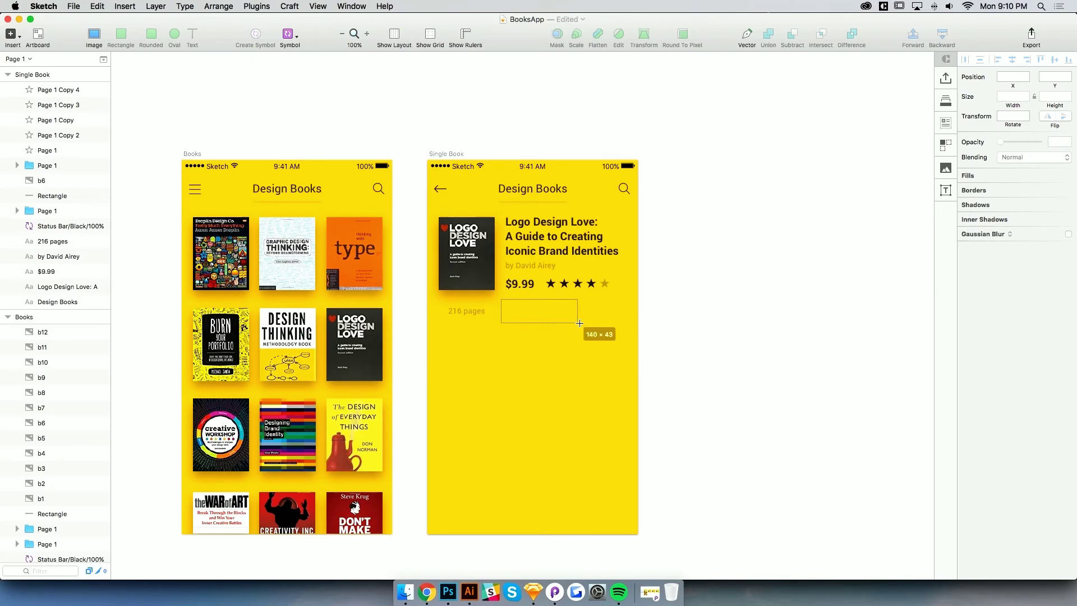
drag(579, 323, 580, 322)
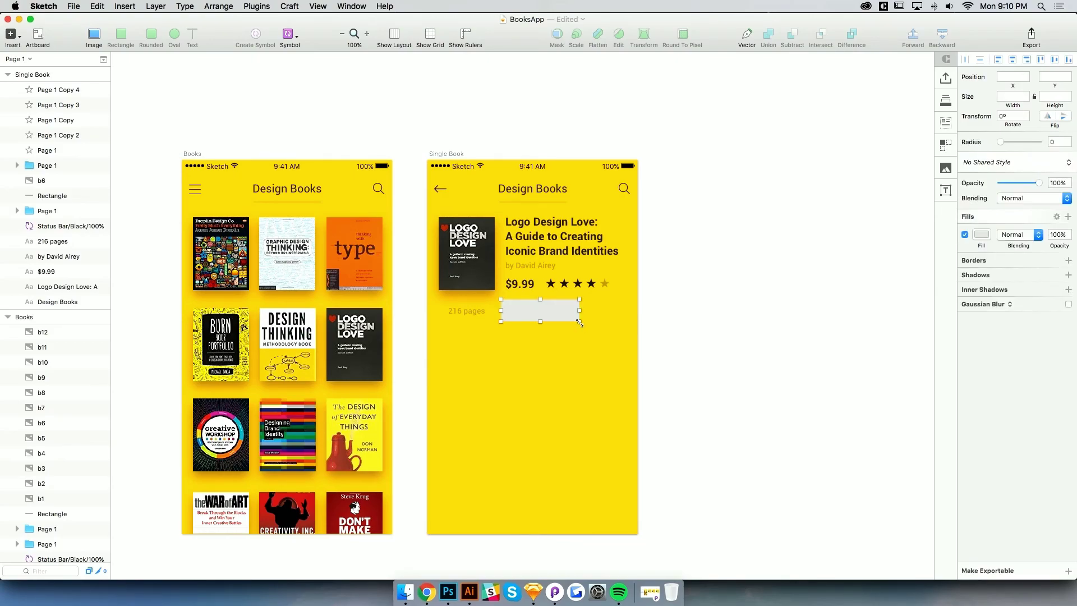
click(983, 235)
click(966, 434)
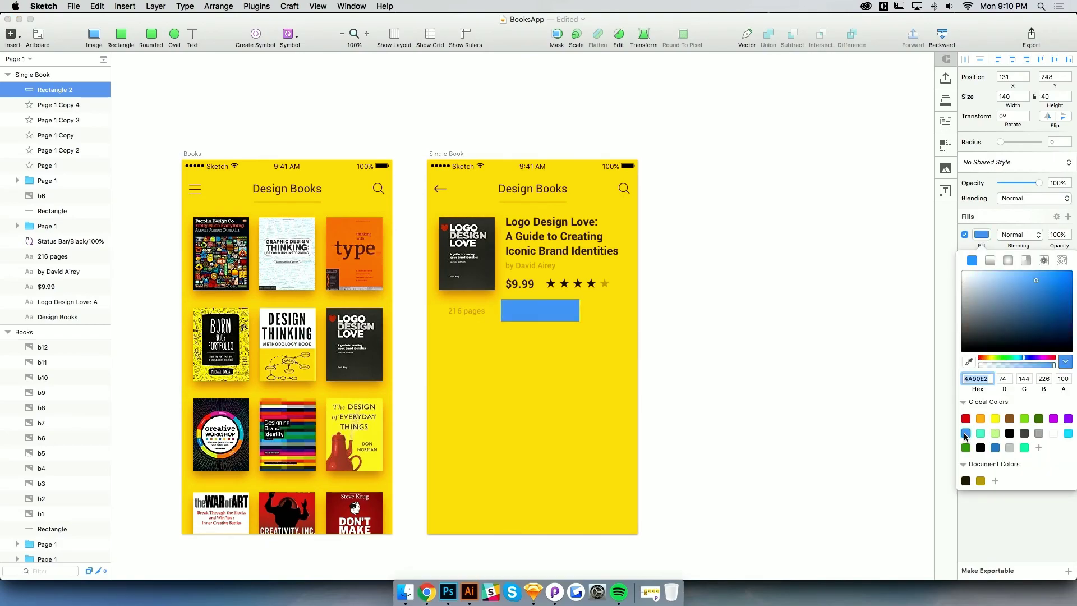
click(613, 382)
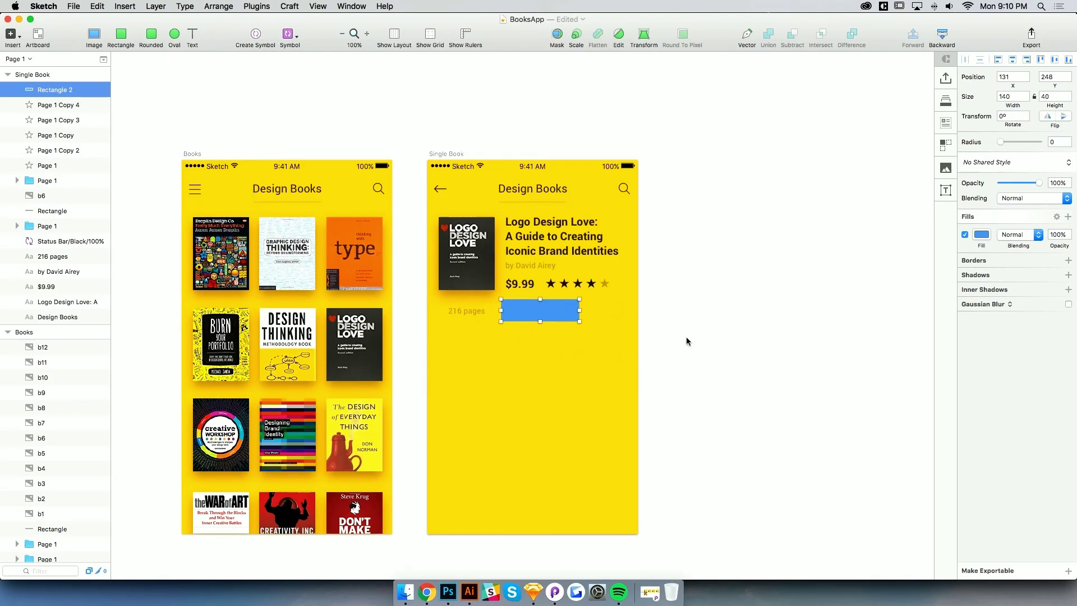
Move the blue rectangle right to X 143 and round its corners with a radius of 37
key(z)
click(565, 313)
key(space)
drag(652, 320, 624, 323)
key(super+minus)
click(514, 330)
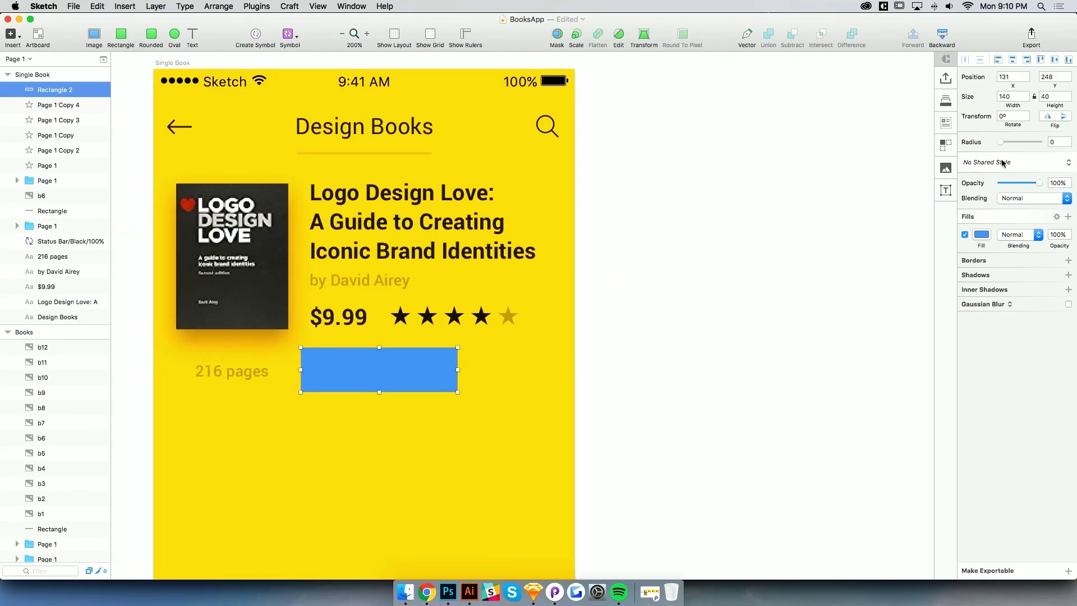
drag(455, 368, 469, 368)
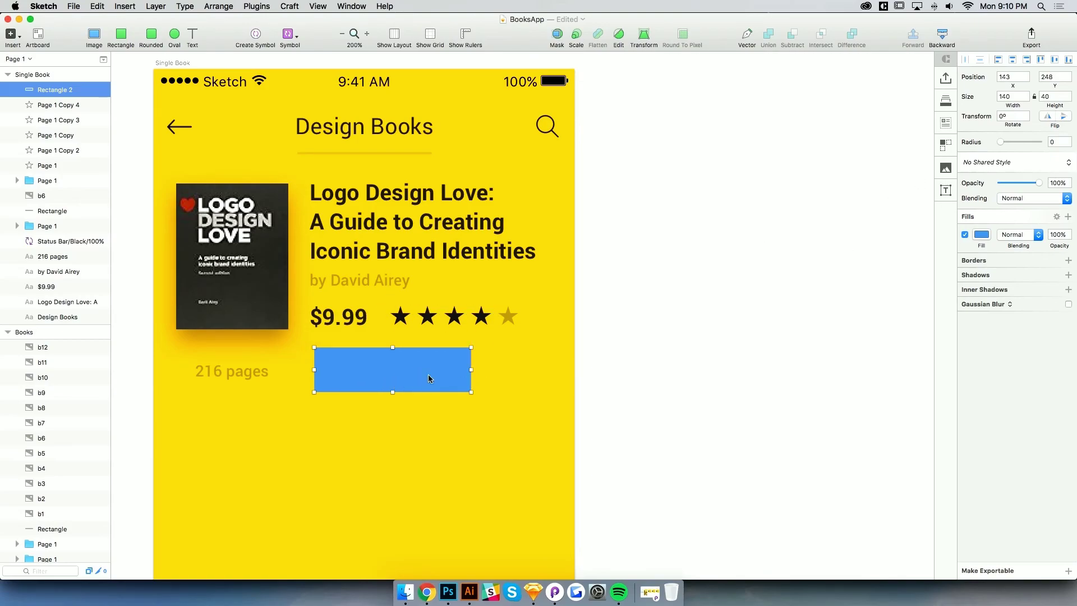
drag(1009, 147, 1024, 145)
click(517, 437)
key(super+minus)
key(super+plus)
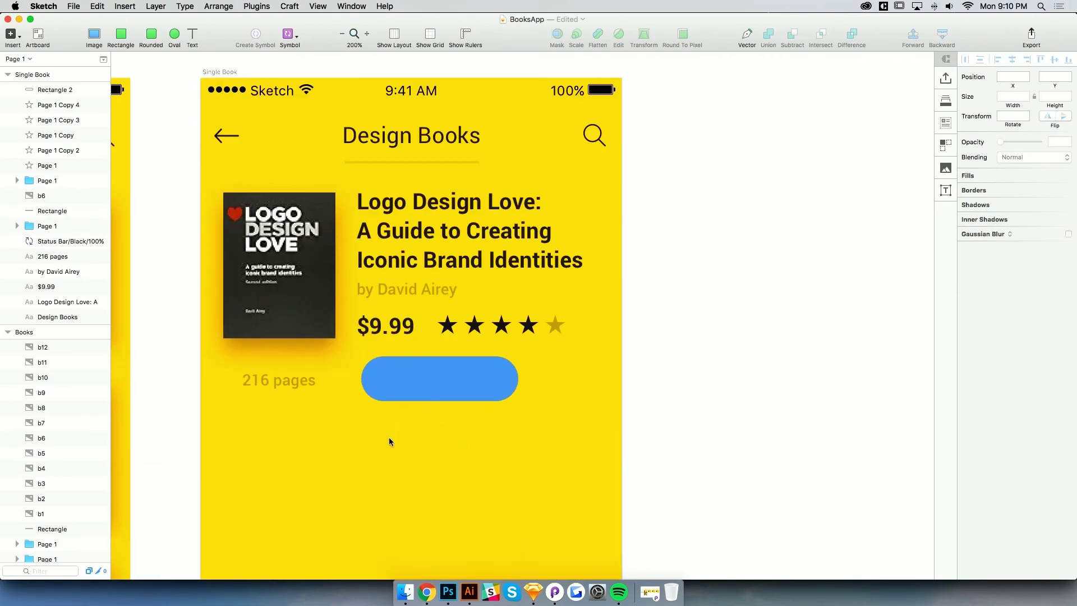
Duplicate the book title below the blue button and replace its text with "BUY IT NOW"
drag(381, 445, 430, 435)
click(478, 215)
drag(479, 217, 500, 453)
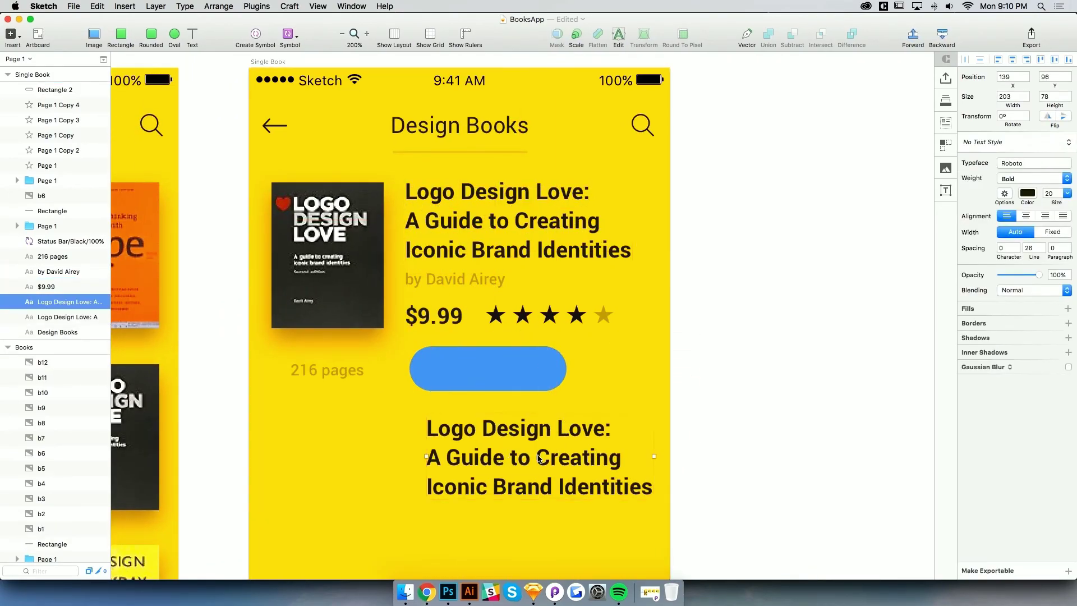
double_click(539, 458)
text(B)
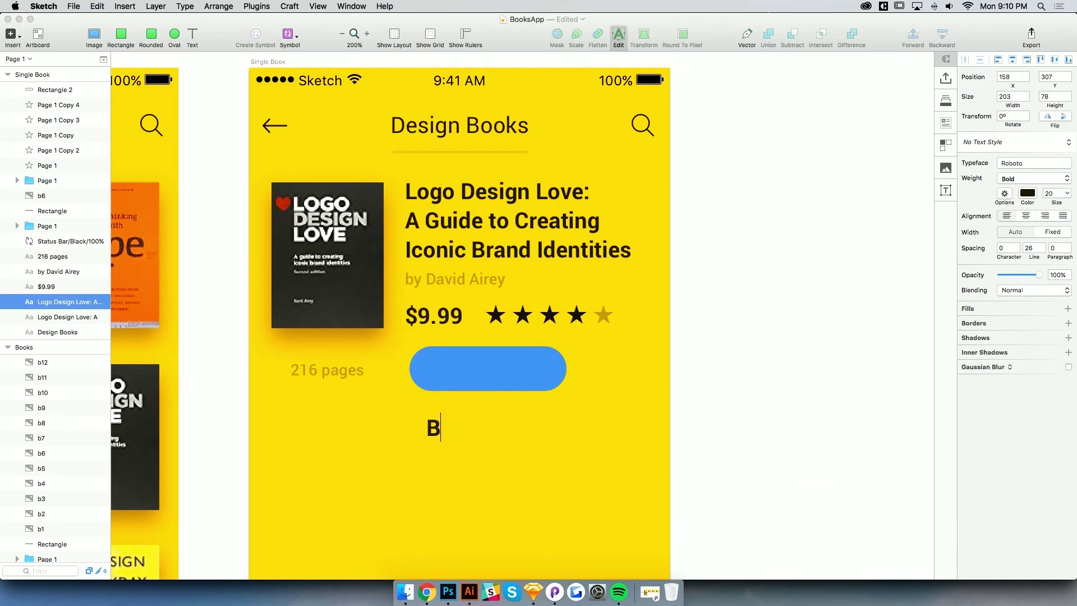
text(UY IT NOW)
key(Escape)
Center-align the "BUY IT NOW" text, color it white and move it onto the middle of the blue button
click(1031, 217)
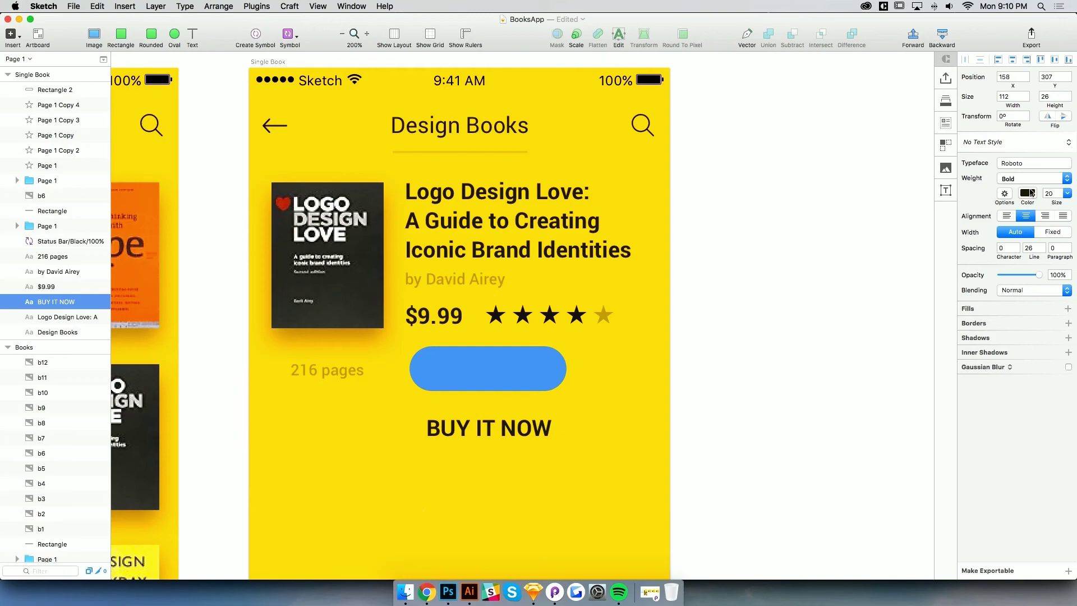
click(1030, 194)
drag(993, 251, 950, 204)
click(903, 237)
drag(507, 429, 507, 373)
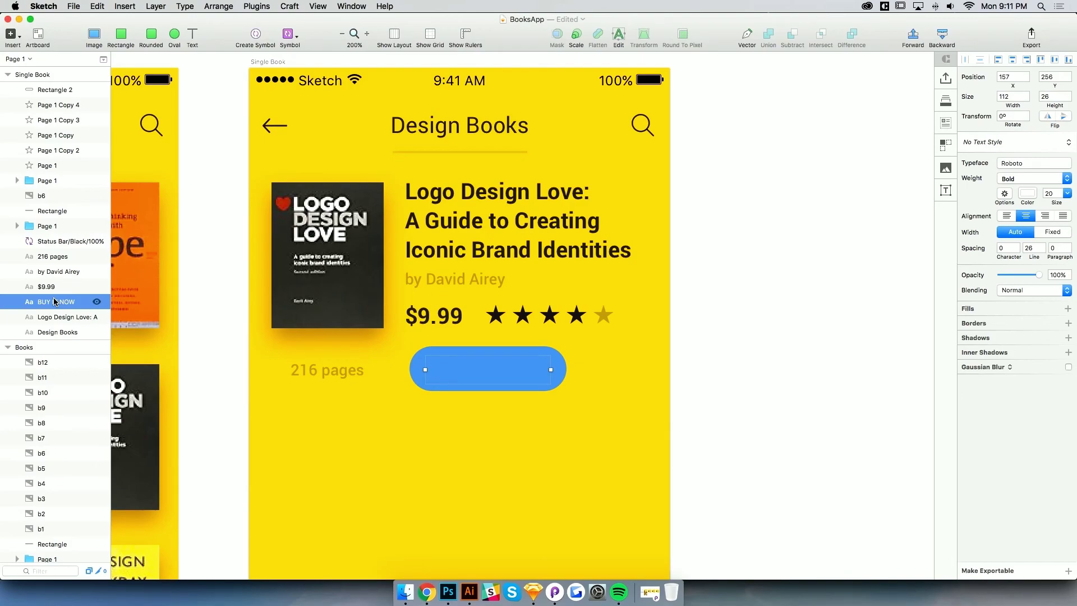
Bring the "BUY IT NOW" text layer forward until it sits above the blue rectangle
key(super+alt+Up)
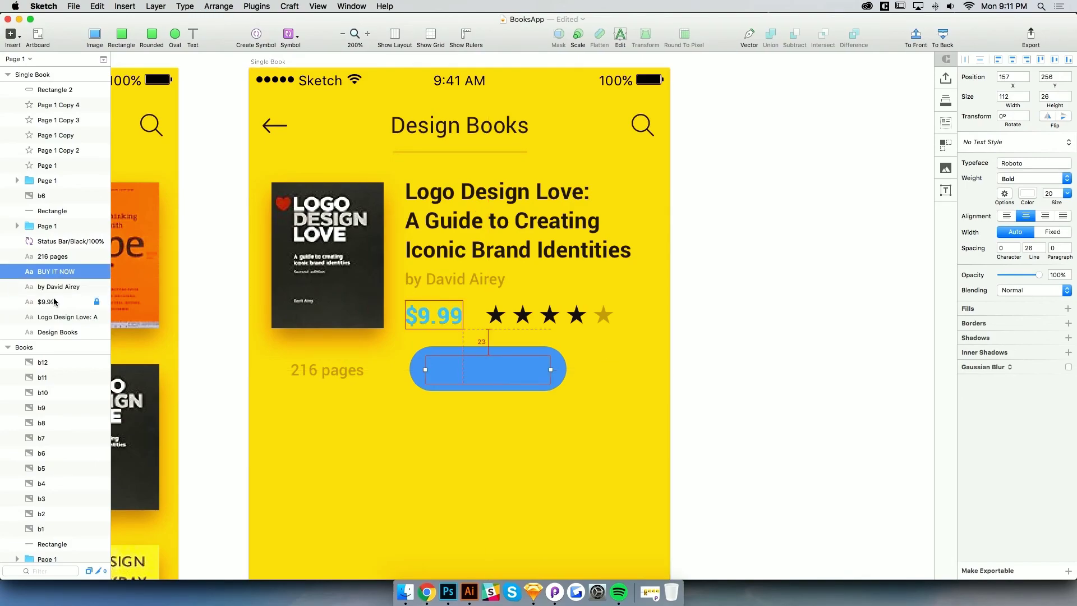
key(super+alt+Down)
key(super+alt+Up)
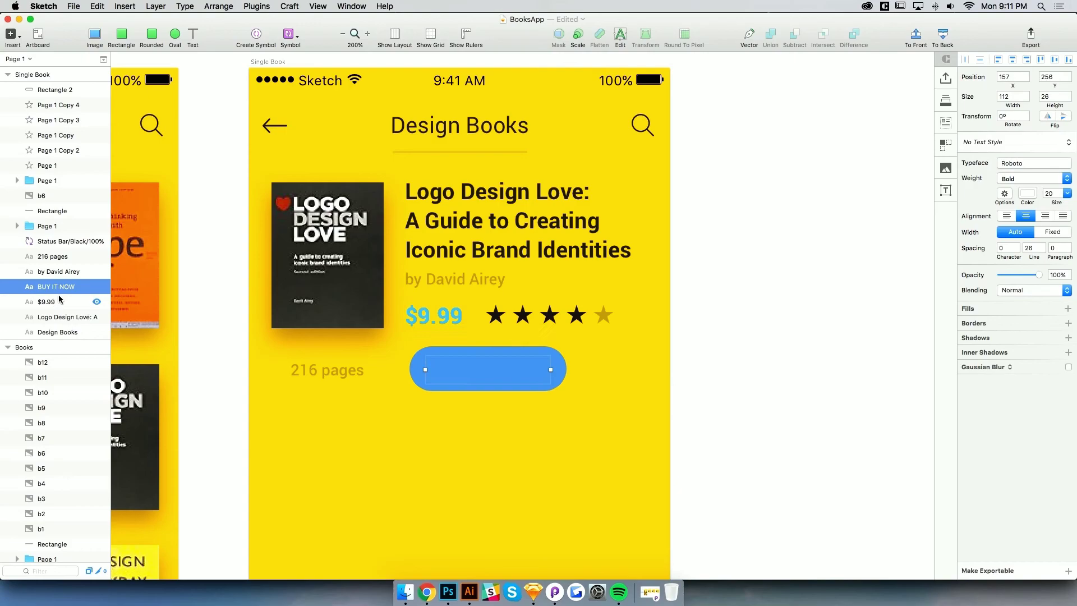
key(alt)
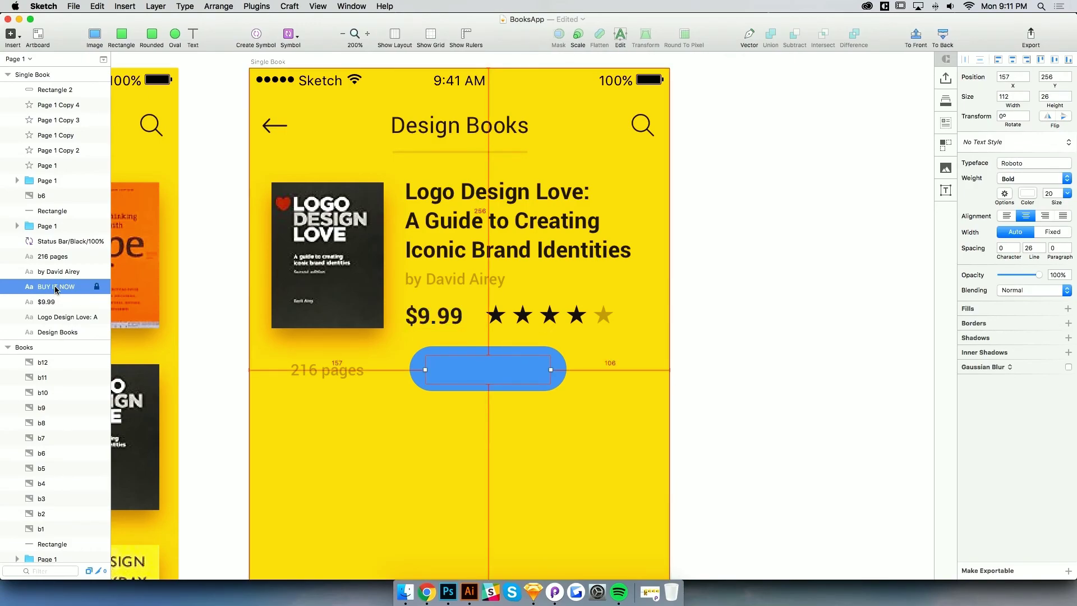
key(super+alt+Up)
key(super+alt+Up)
key(super+alt+Up)
key(super+alt+Up)
key(super+alt+Up)
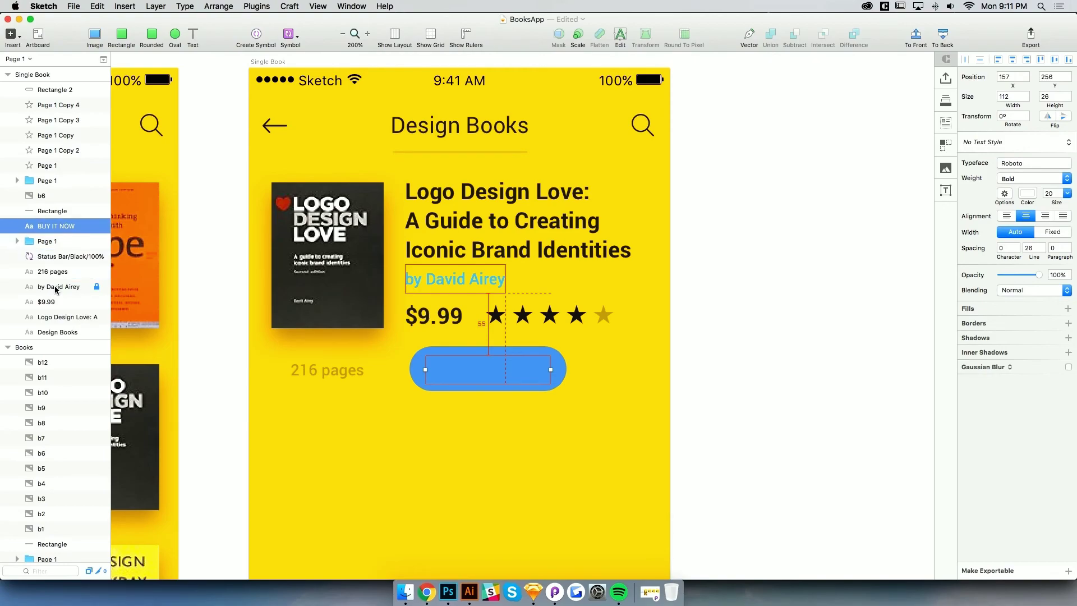
key(super+alt+Up)
key(super+alt+Up)
key(super+alt+Up)
key(super+alt+Up)
key(super+alt+Up)
key(super+alt+Up)
key(super+alt+Up)
key(super+alt+Up)
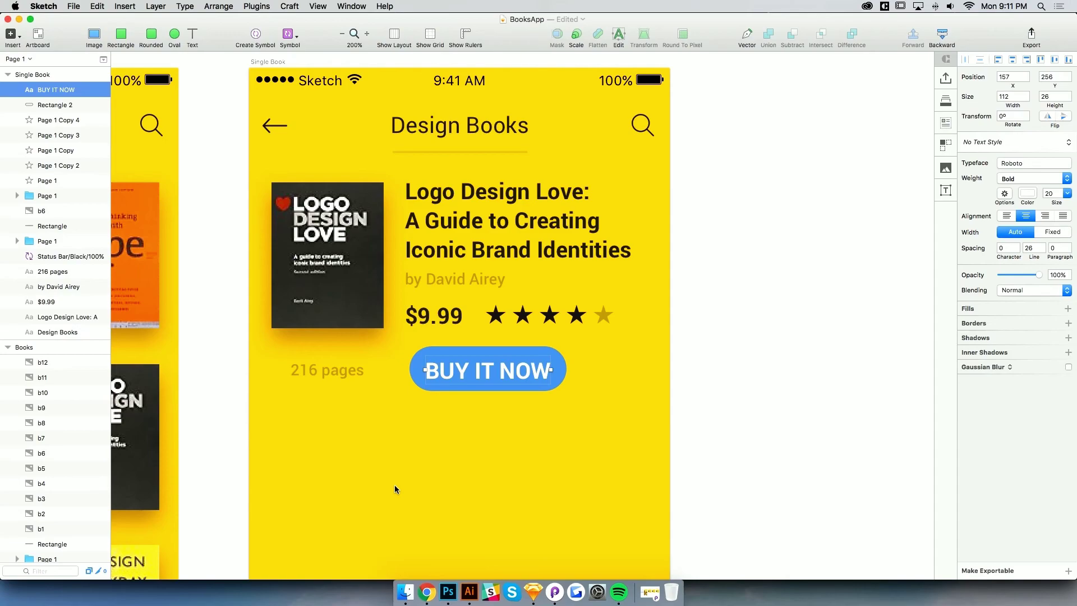
Reduce the "BUY IT NOW" text to size 15 and center it on the button at Y 254
click(501, 480)
click(497, 387)
click(498, 375)
click(1049, 194)
key(Down)
key(Down)
key(Down)
key(Down)
key(Down)
key(Return)
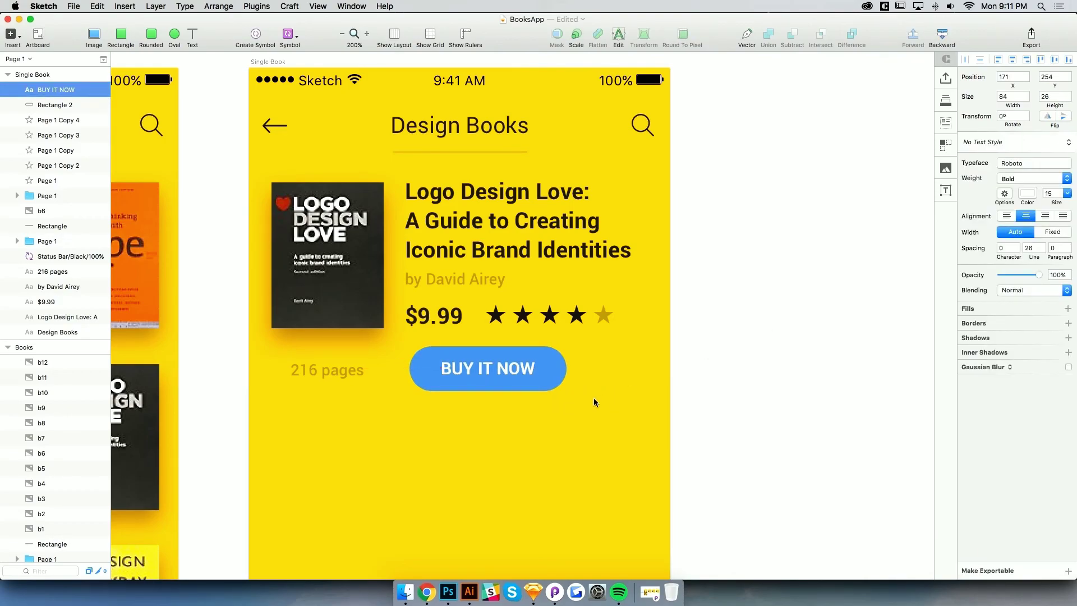
Lower the top edge of the blue button to reduce its height on the Single Book screen
click(595, 403)
key(super+minus)
key(super+minus)
key(super+plus)
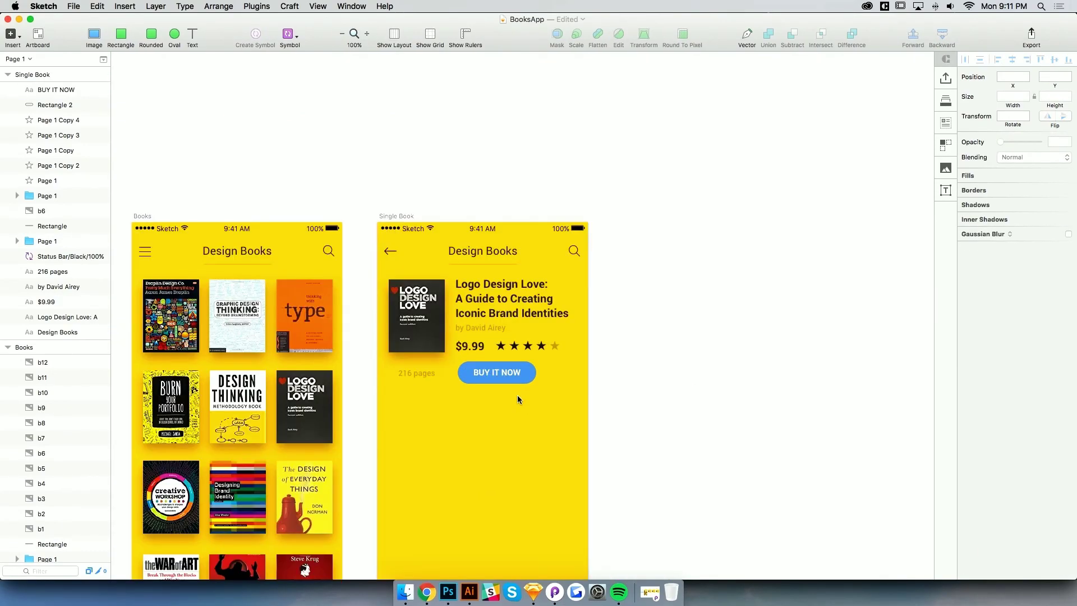
scroll(517, 395, up, 3)
scroll(514, 392, up, 3)
click(461, 279)
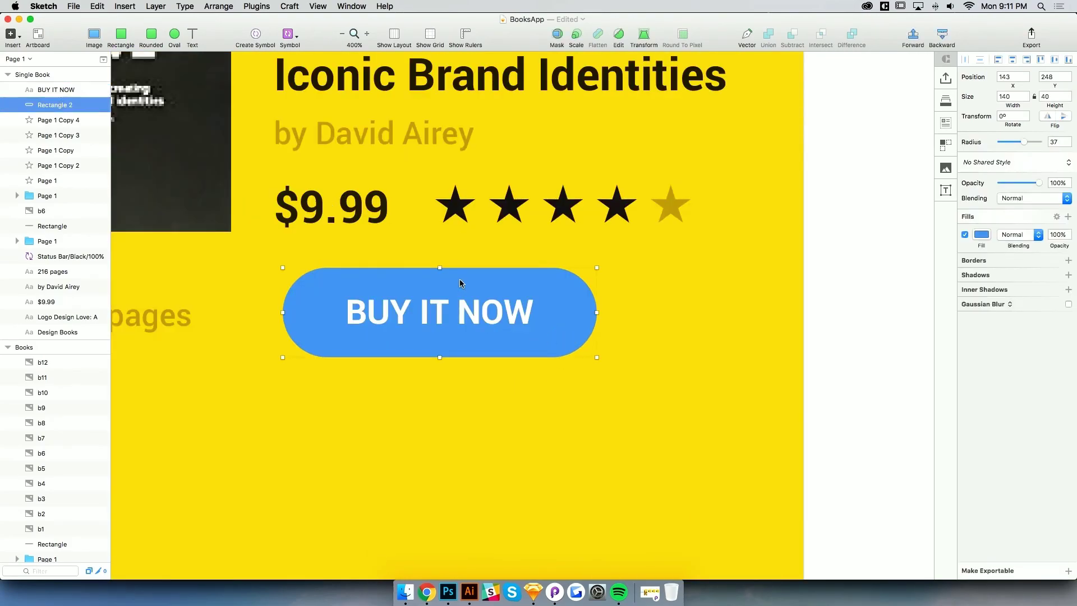
drag(440, 268, 439, 275)
click(457, 402)
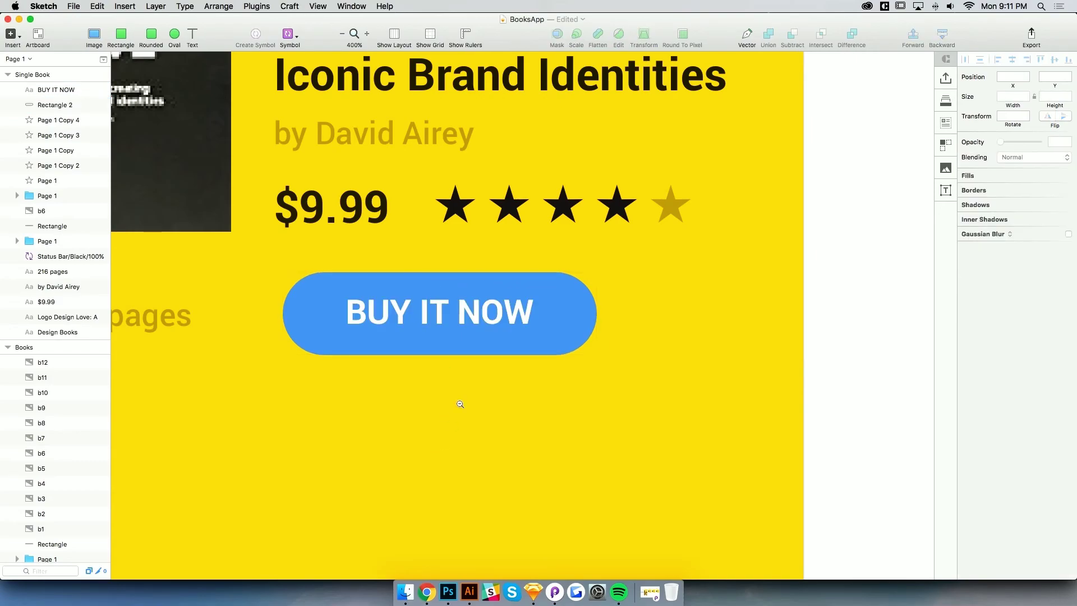
Shorten the blue button further to a height of 34, keeping its top edge at Y 250
key(super+0)
scroll(459, 403, up, 3)
scroll(465, 390, up, 3)
click(436, 398)
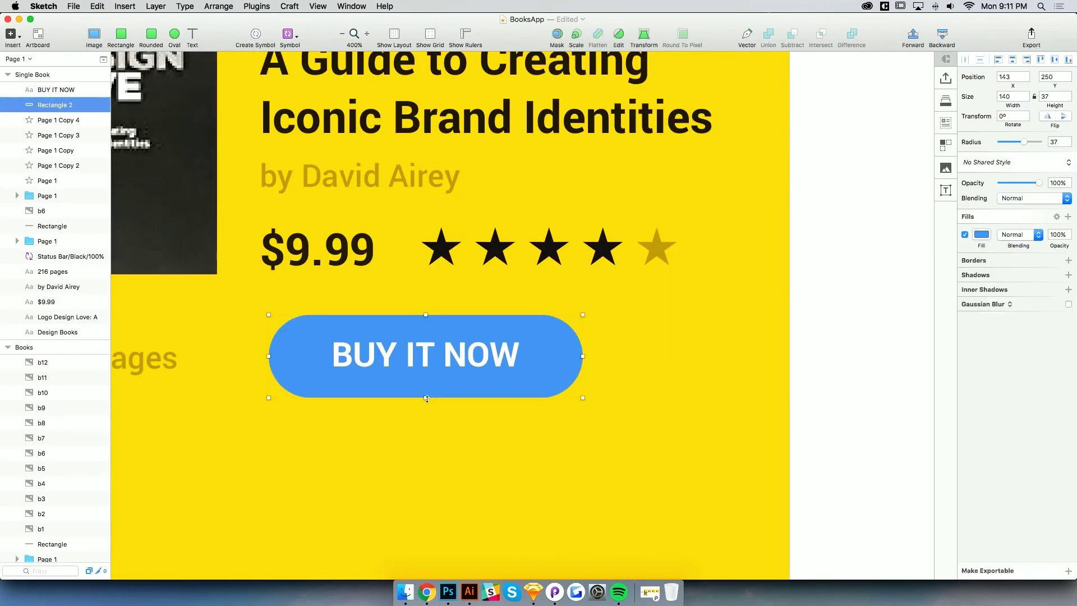
click(438, 435)
key(super+0)
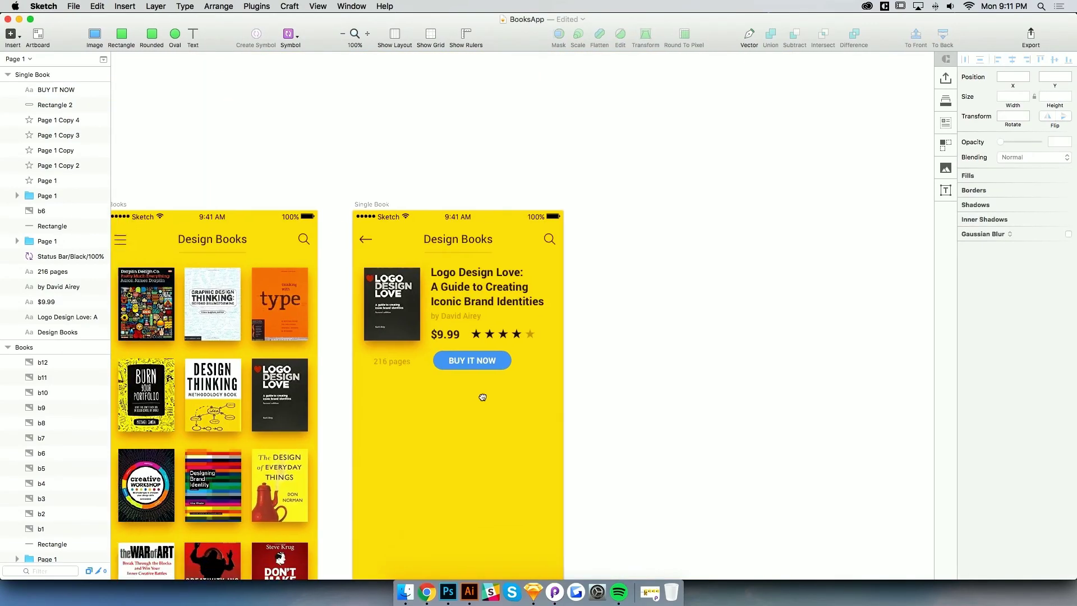
Reduce the "BUY IT NOW" text to size 13 and align its center with the blue button
scroll(512, 312, up, 2)
click(512, 312)
text(14)
key(Down)
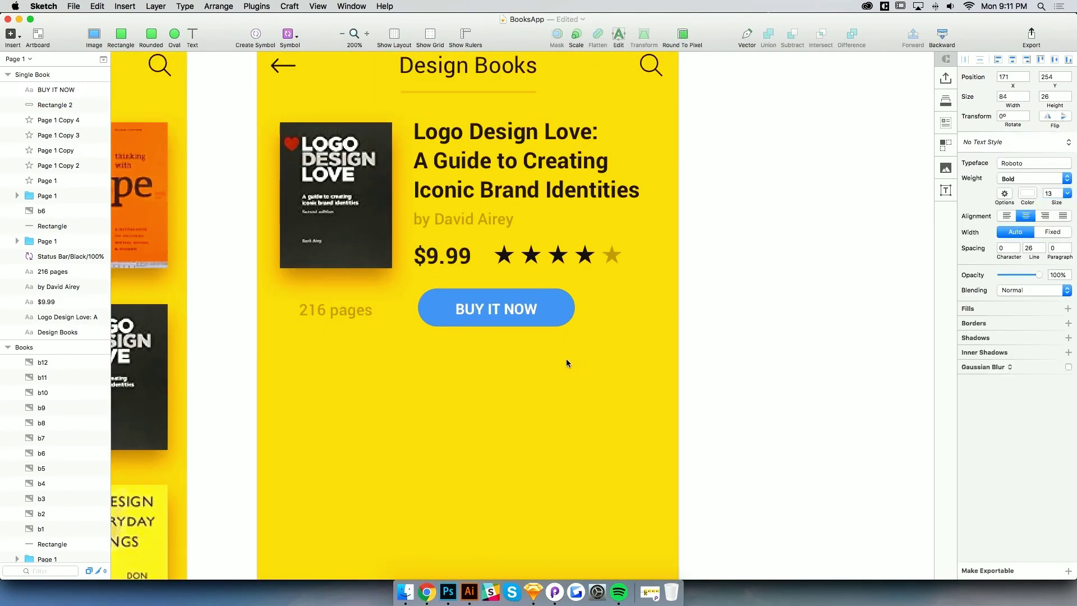
drag(578, 358, 494, 292)
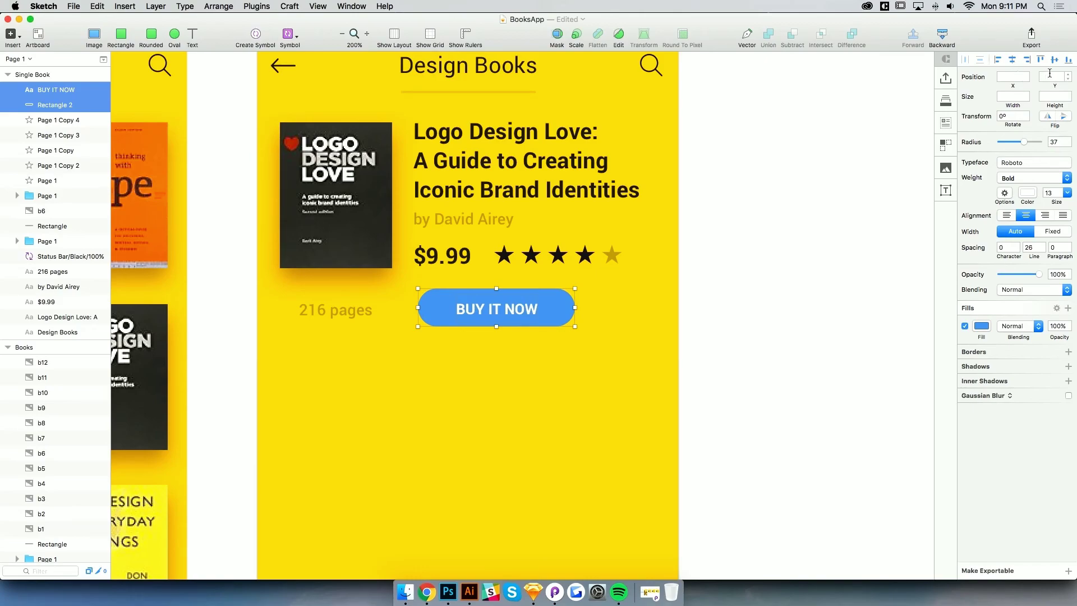
click(500, 385)
Narrow the blue button evenly from both sides to a width of 126 at X 150
scroll(502, 365, down, 2)
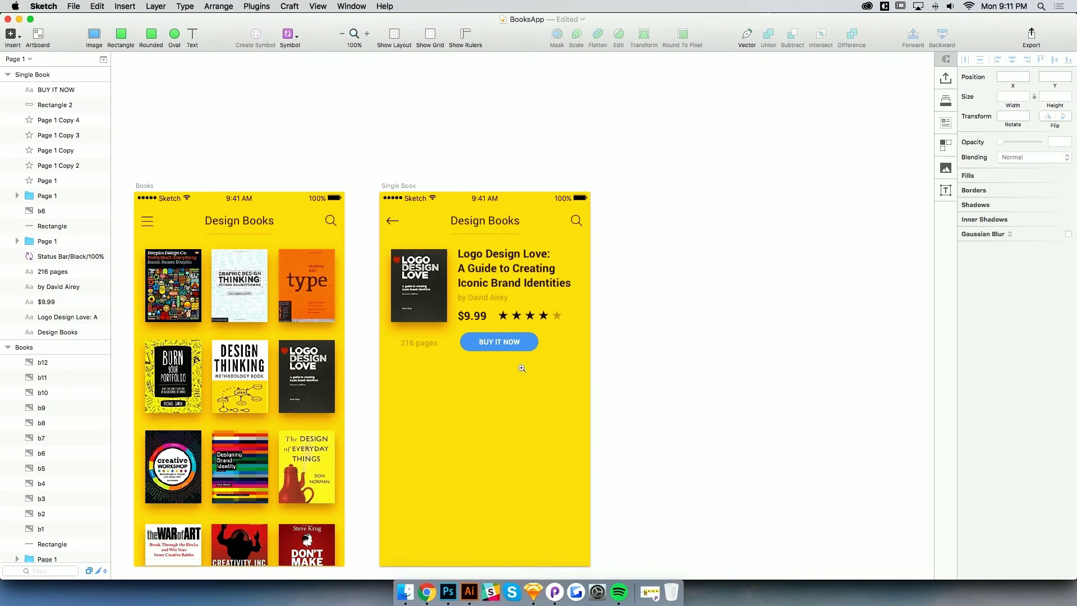
scroll(531, 361, up, 4)
click(569, 303)
drag(581, 288, 549, 292)
click(619, 326)
key(z)
alt+click(562, 346)
click(556, 348)
scroll(556, 348, down, 2)
scroll(561, 359, up, 1)
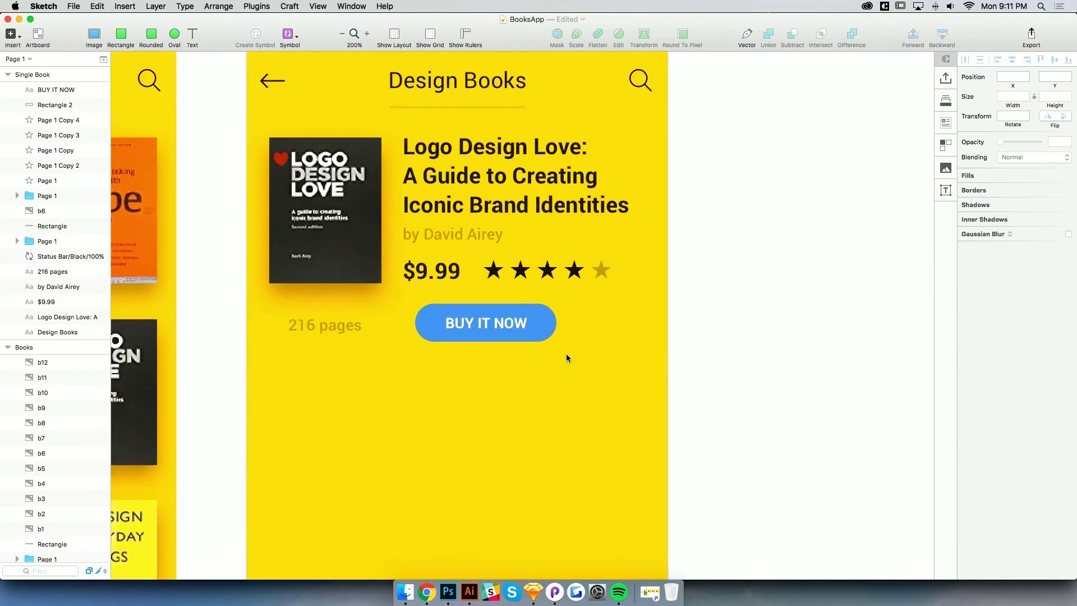
Add a shadow to the blue button and sample the button's own blue as the shadow color
click(551, 331)
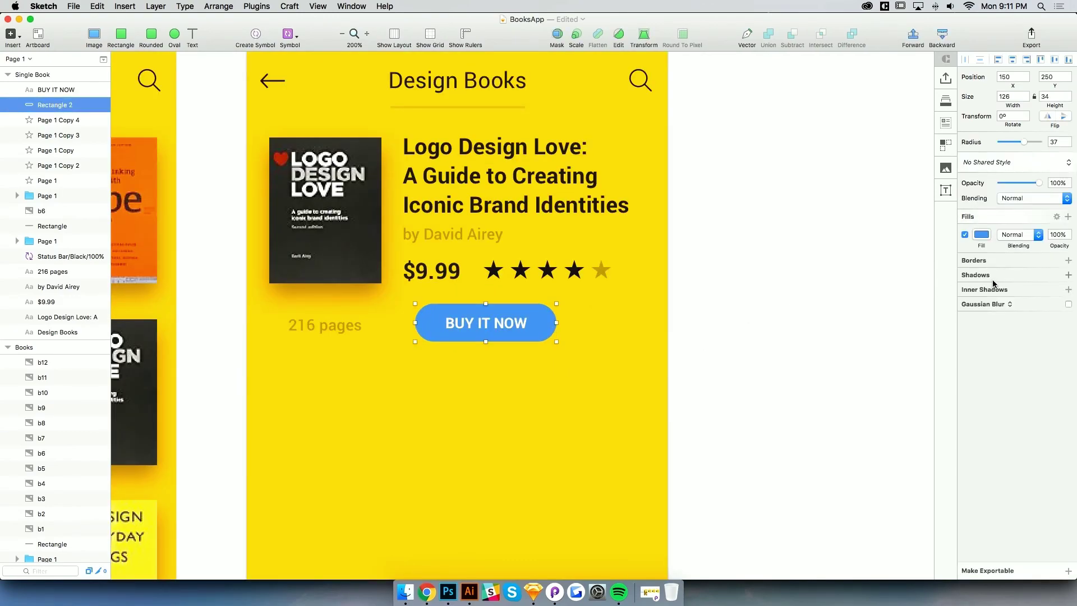
click(1015, 271)
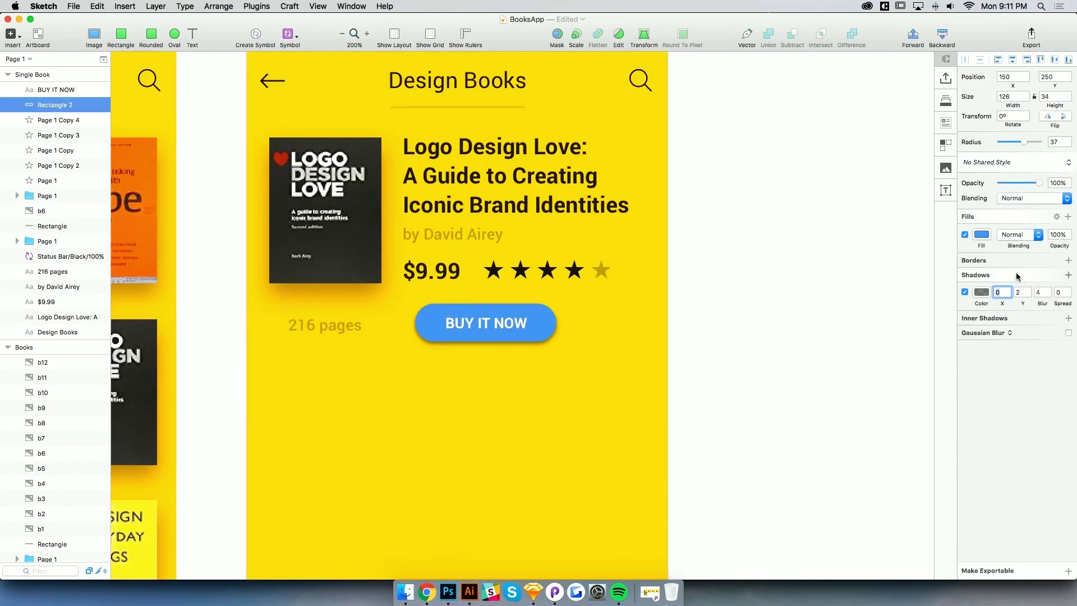
click(982, 292)
click(969, 406)
click(551, 333)
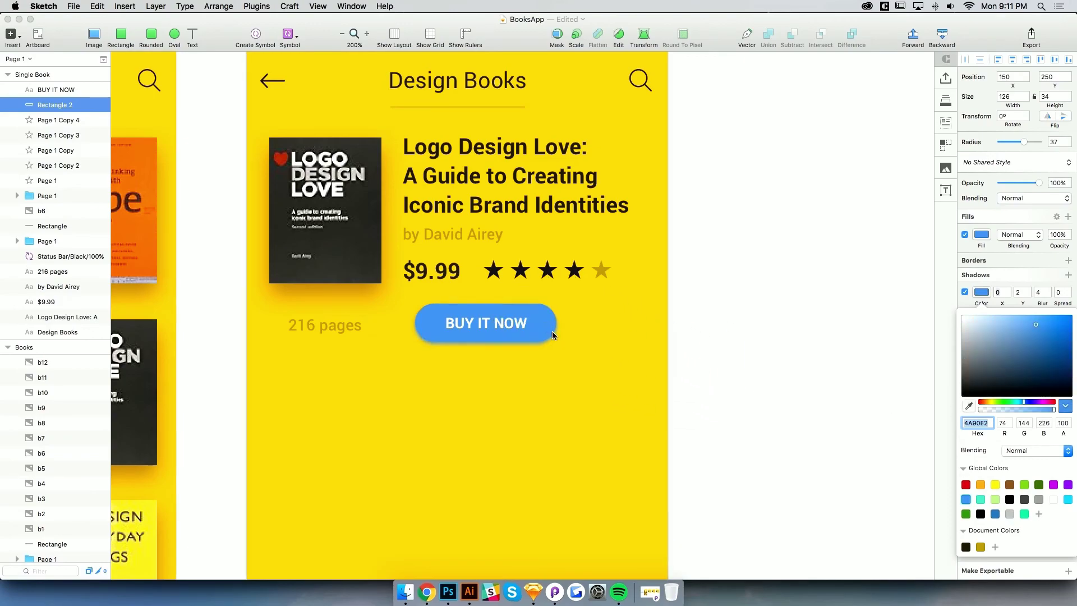
Set the button shadow's Y offset to 3 and blur to 9, and lower its color opacity to 54%
click(1020, 297)
key(Up)
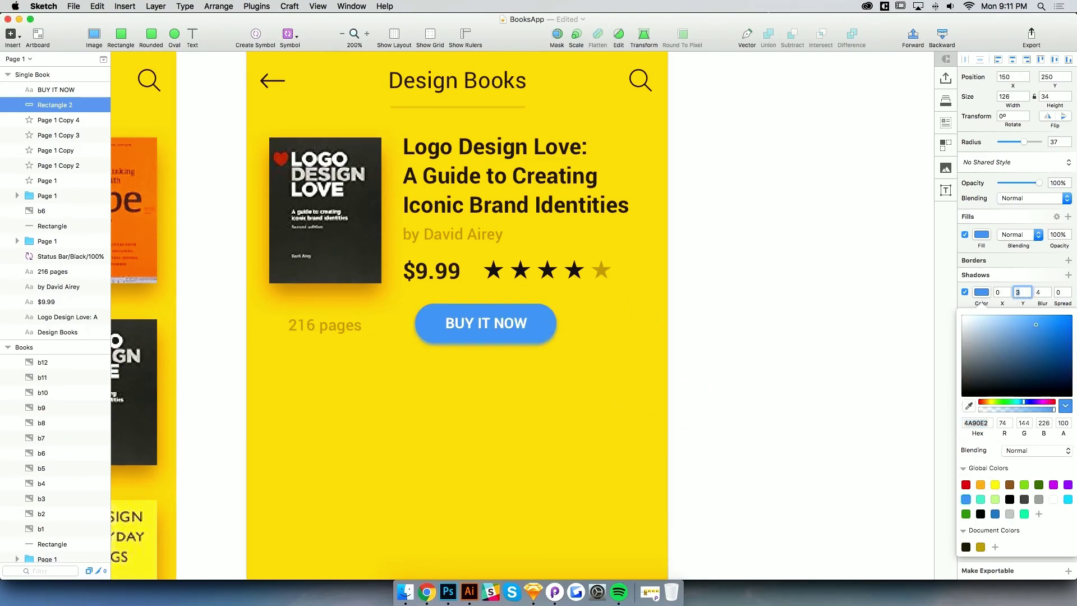
click(1038, 292)
key(Up)
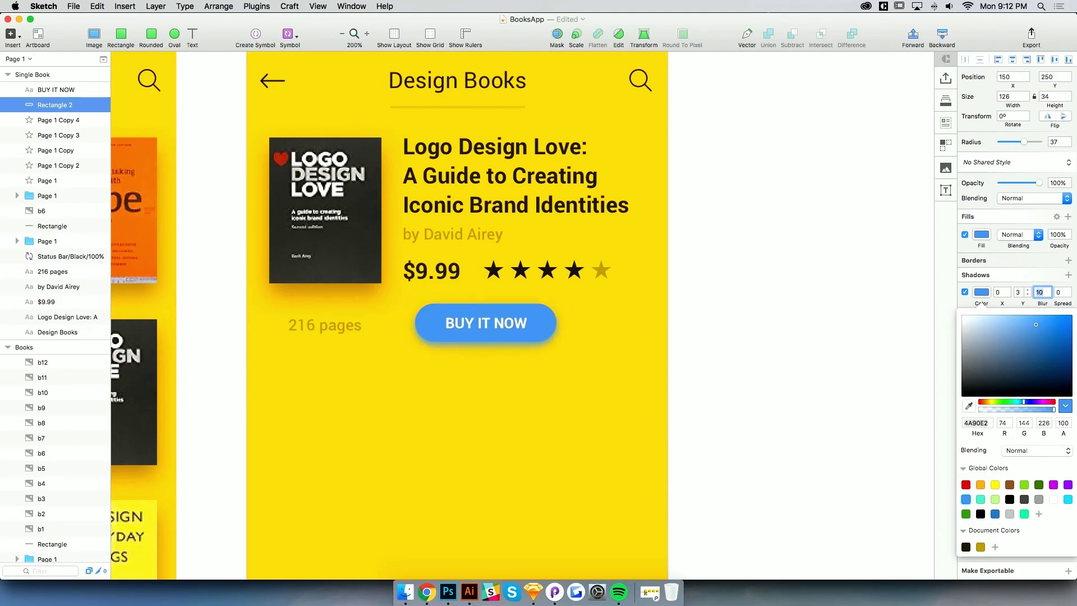
click(1021, 409)
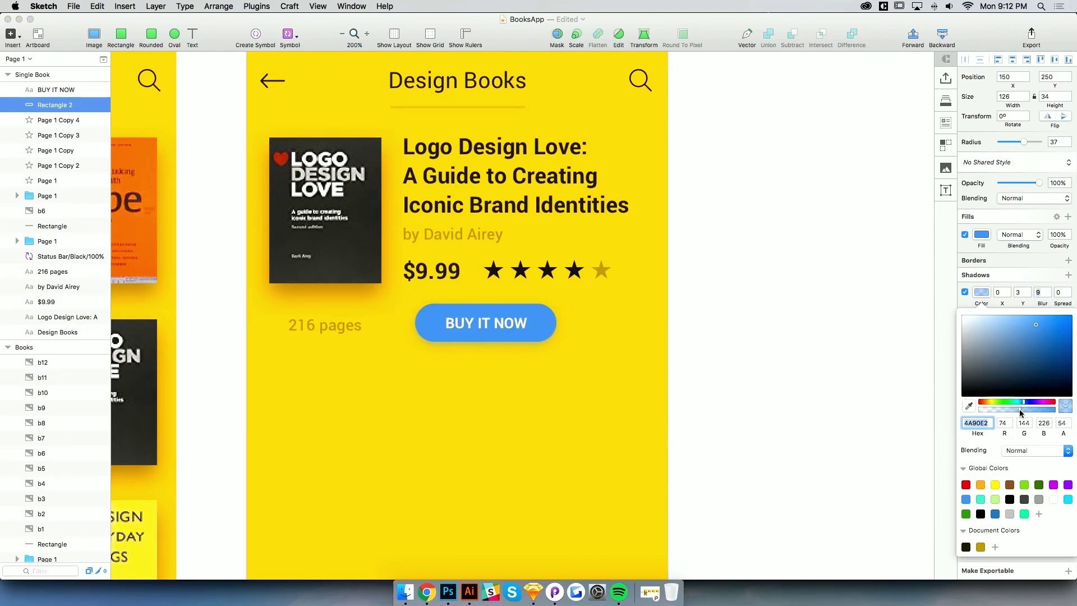
click(475, 435)
Draw a 35 by 35 circle beside the blue button, at about X 283, Y 250
key(super+minus)
scroll(522, 394, left, 1)
key(super+plus)
scroll(607, 359, up, 5)
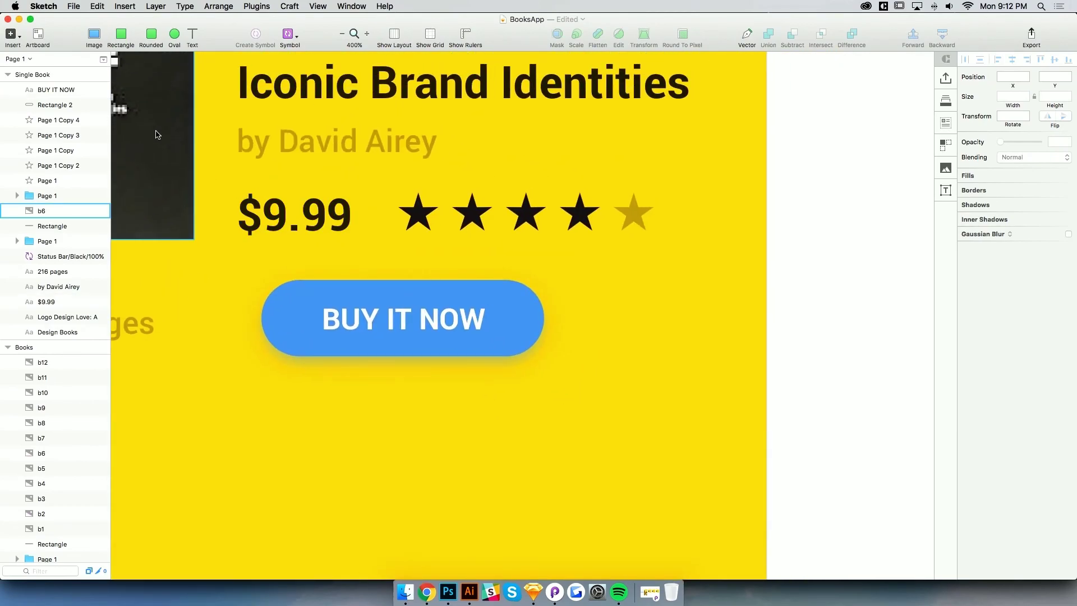
drag(493, 286, 571, 359)
drag(591, 332, 630, 331)
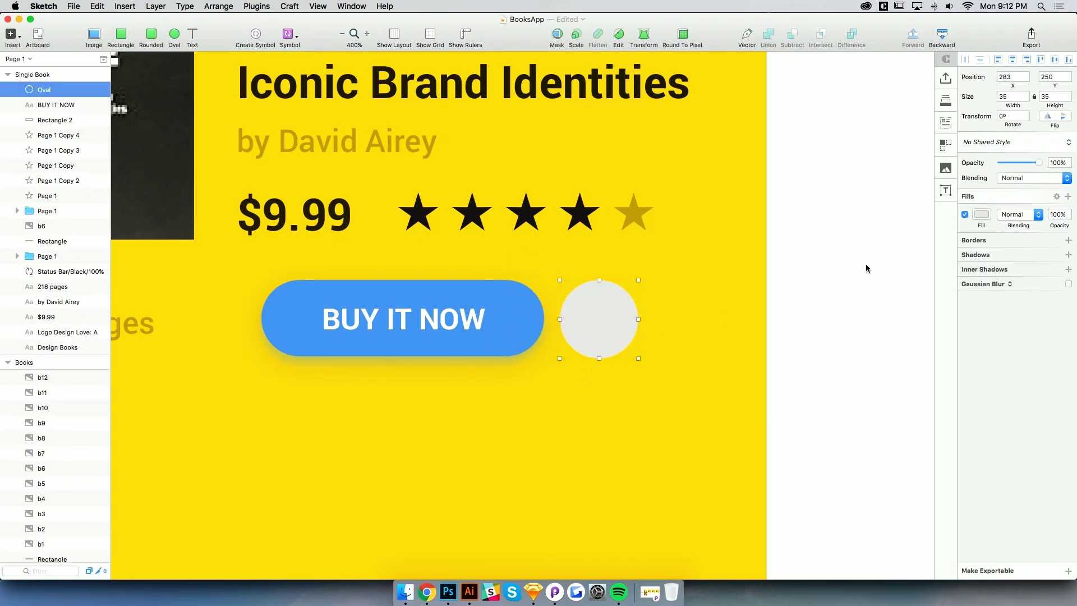
Fill the circle with a light pinkish red, starting from the red global color
click(981, 215)
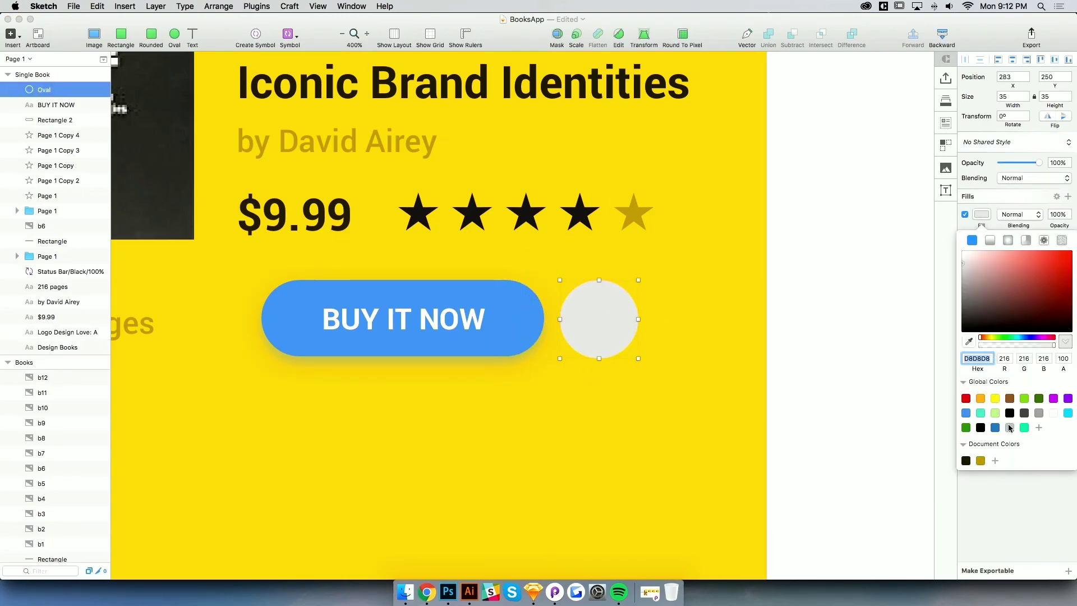
click(966, 400)
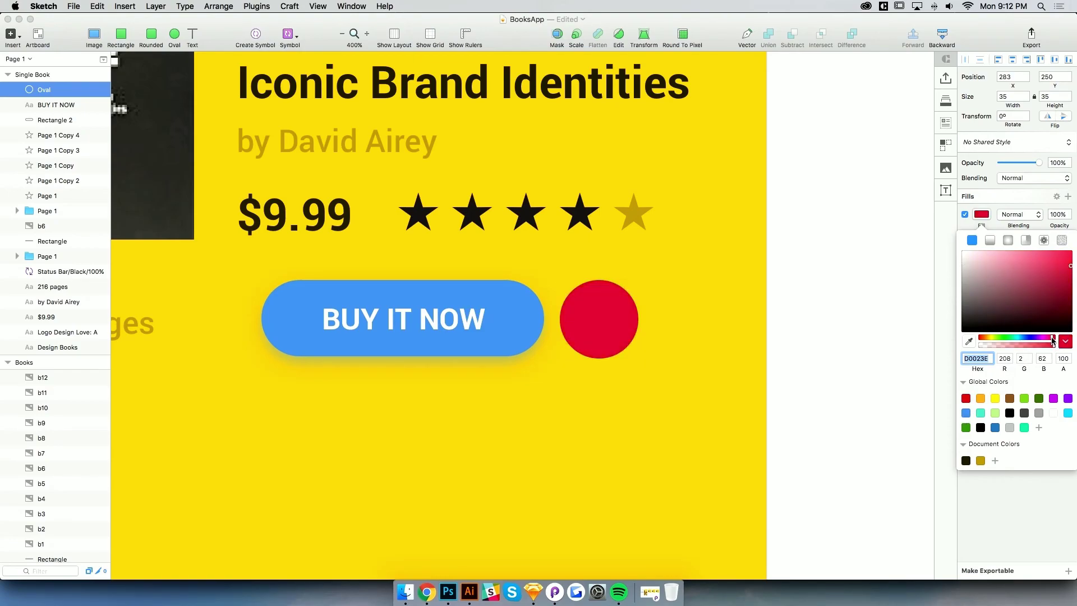
drag(1069, 269, 1039, 262)
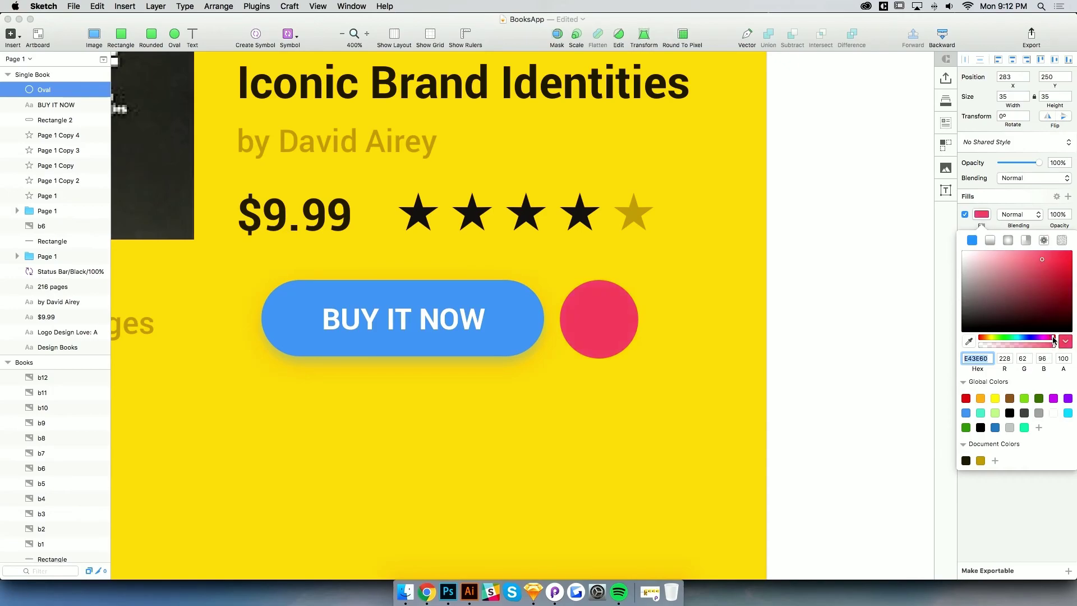
click(606, 377)
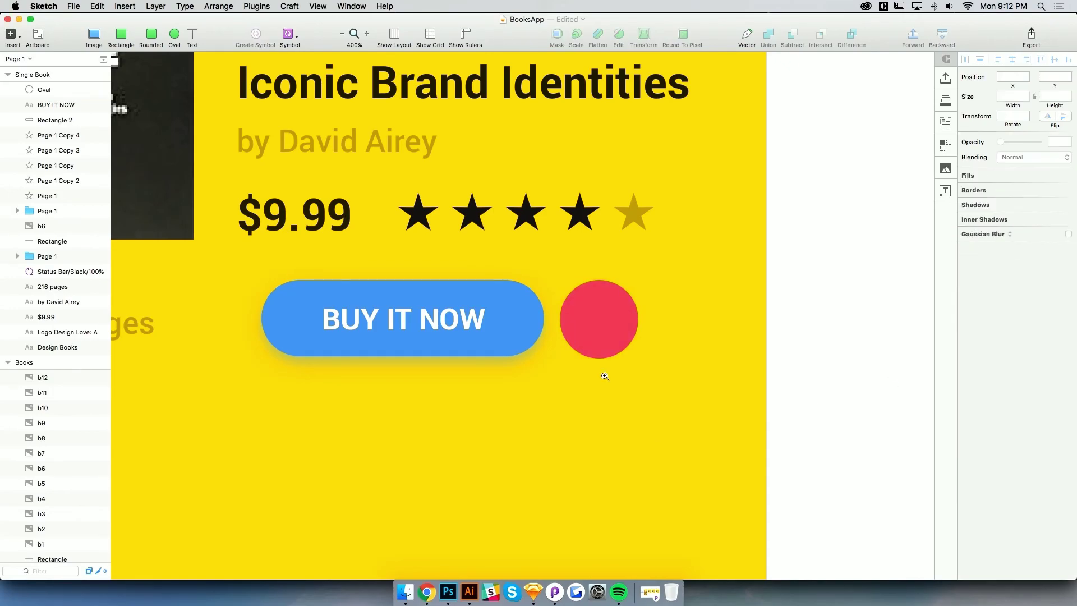
Move the "BUY IT NOW" button, its text and the red circle together toward the artboard's right margin
scroll(605, 374, down, 2)
scroll(604, 369, up, 2)
drag(604, 366, 611, 367)
drag(399, 428, 683, 335)
alt+super+click(670, 313)
scroll(670, 313, down, 2)
click(672, 362)
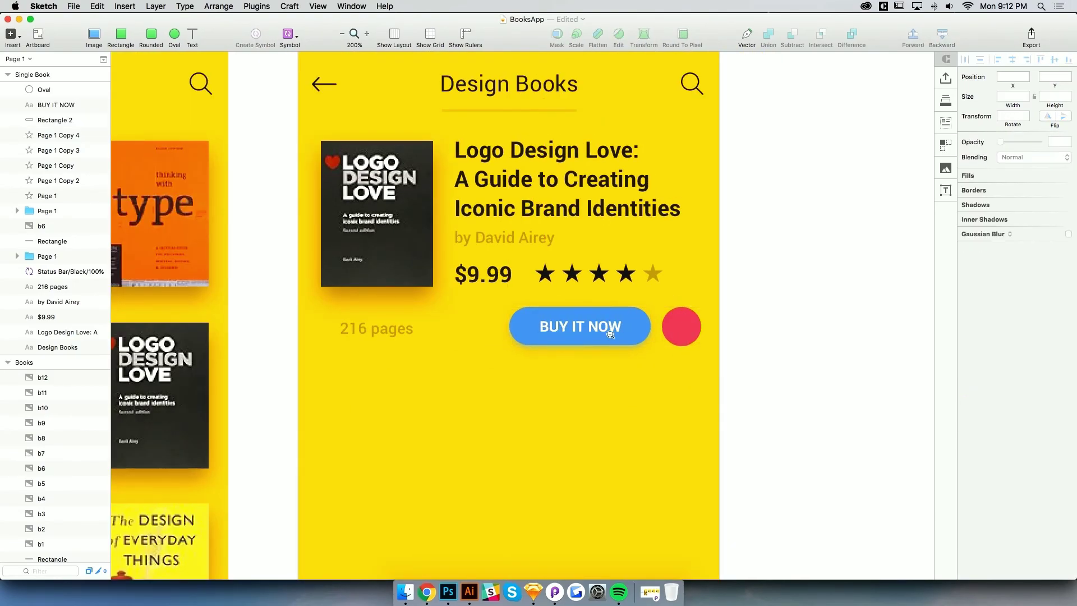
Copy the heart outline icon from Illustrator and paste it into the Single Book artboard in Sketch
scroll(609, 337, down, 2)
scroll(609, 363, up, 2)
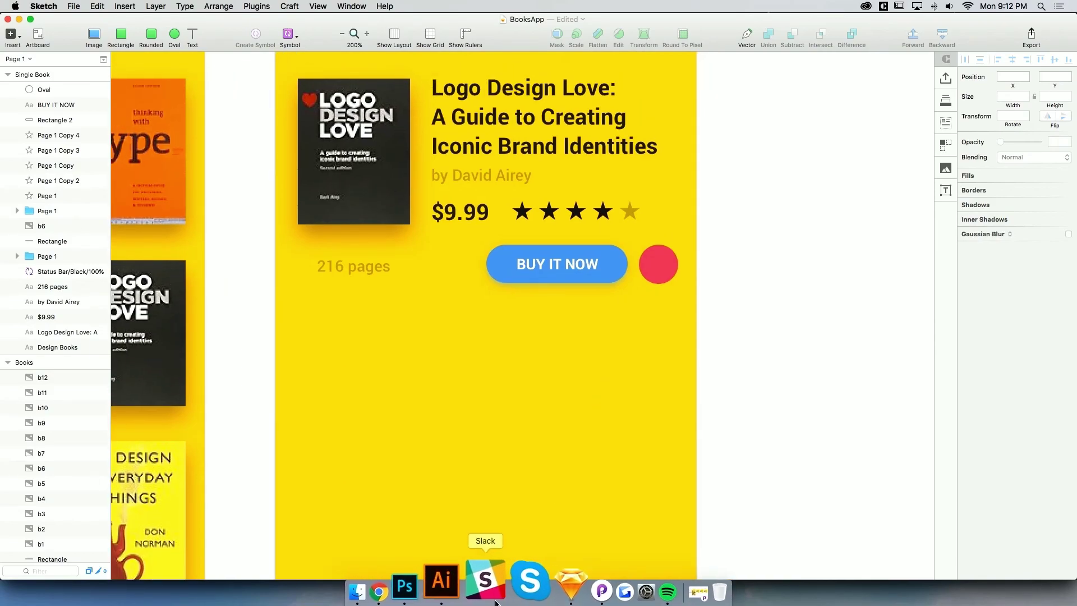
click(469, 592)
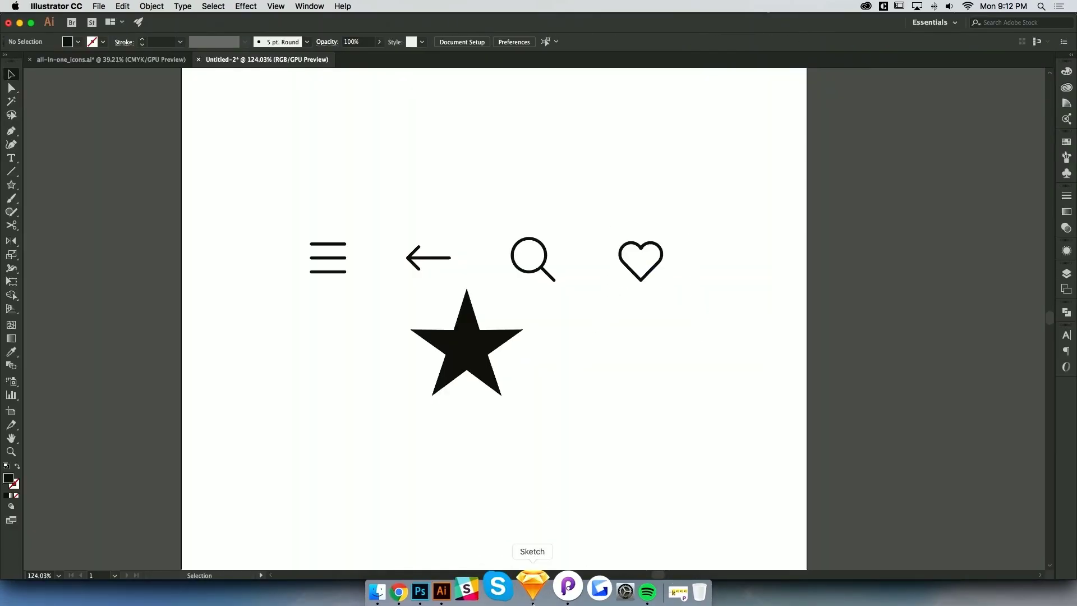
click(533, 589)
key(super+v)
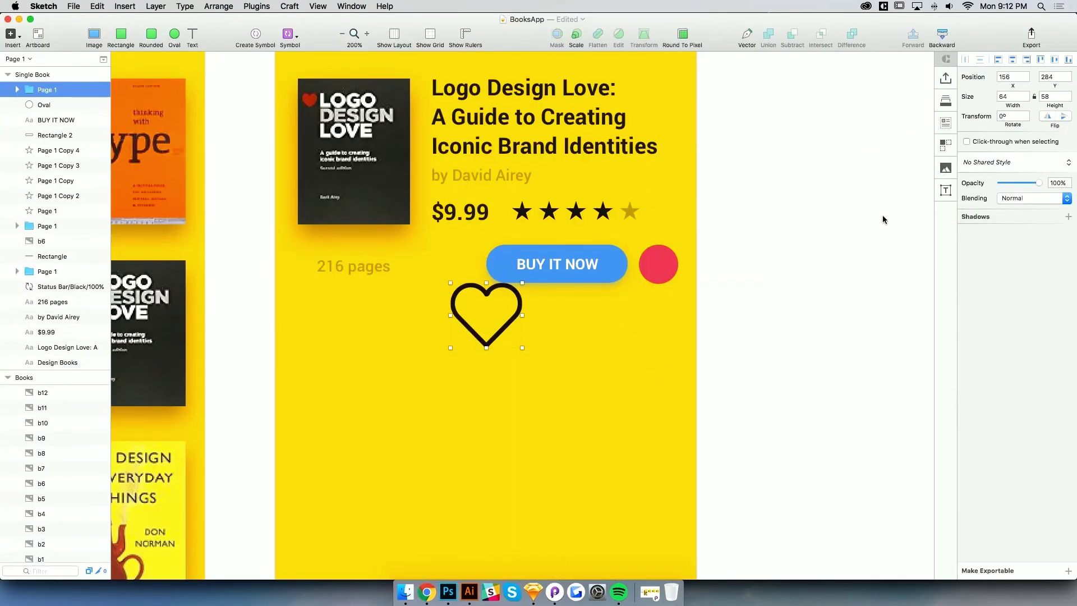
Take the heart shape out of its imported Page 1 group and delete the leftover group
click(16, 89)
click(45, 111)
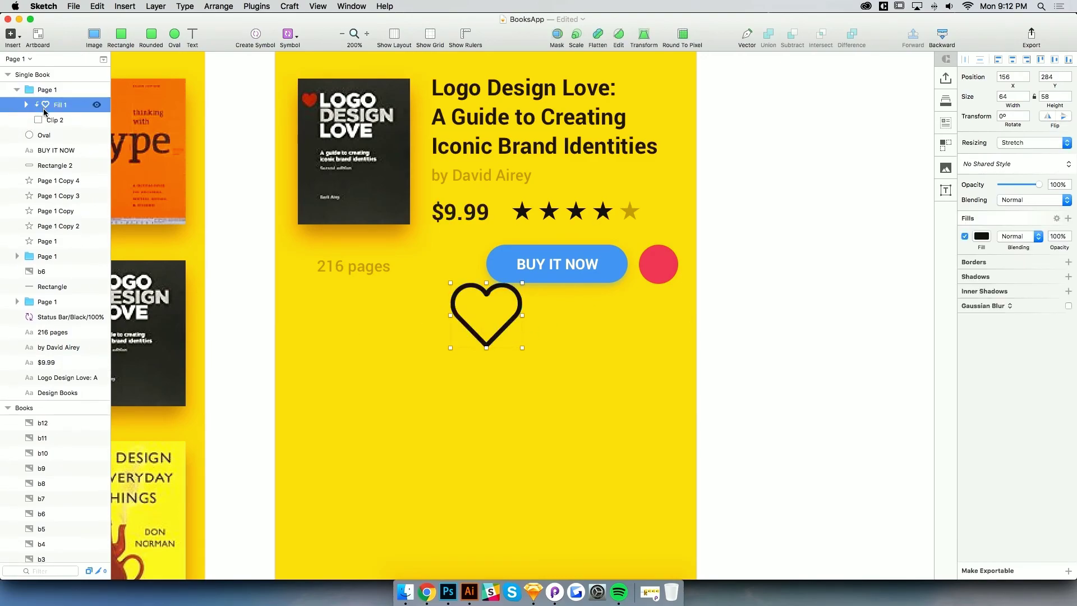
key(super+x)
click(49, 93)
key(Delete)
key(super+v)
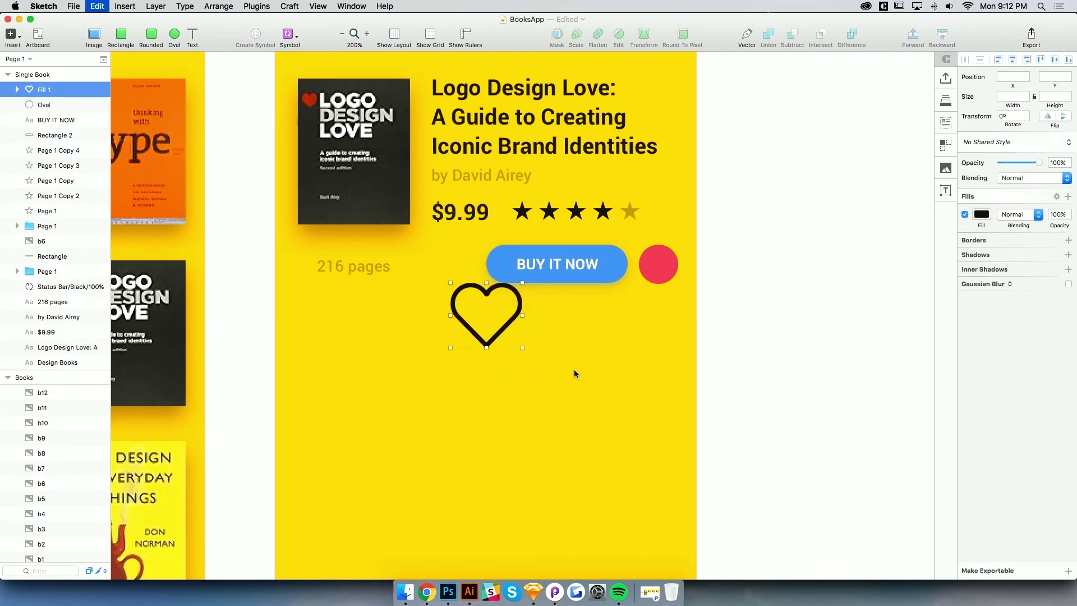
Change the heart icon's fill to white
click(982, 215)
drag(972, 288, 945, 226)
click(797, 263)
Move the white heart onto the red circle, shrink it to fit inside, and save the document
click(514, 314)
drag(514, 314, 686, 268)
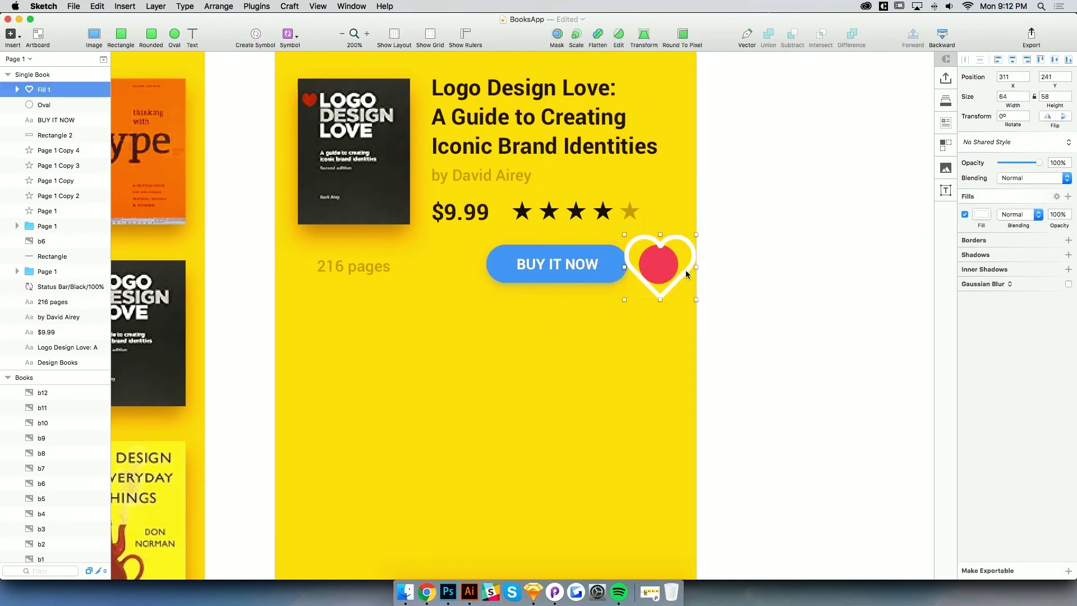
key(z)
double_click(686, 248)
drag(728, 196, 597, 353)
key(Escape)
key(super+0)
key(super+s)
Draw a 375 by 359 rectangle across the lower part of the Single Book artboard at Y 308 and fill it white
scroll(621, 349, right, 10)
scroll(620, 349, down, 3)
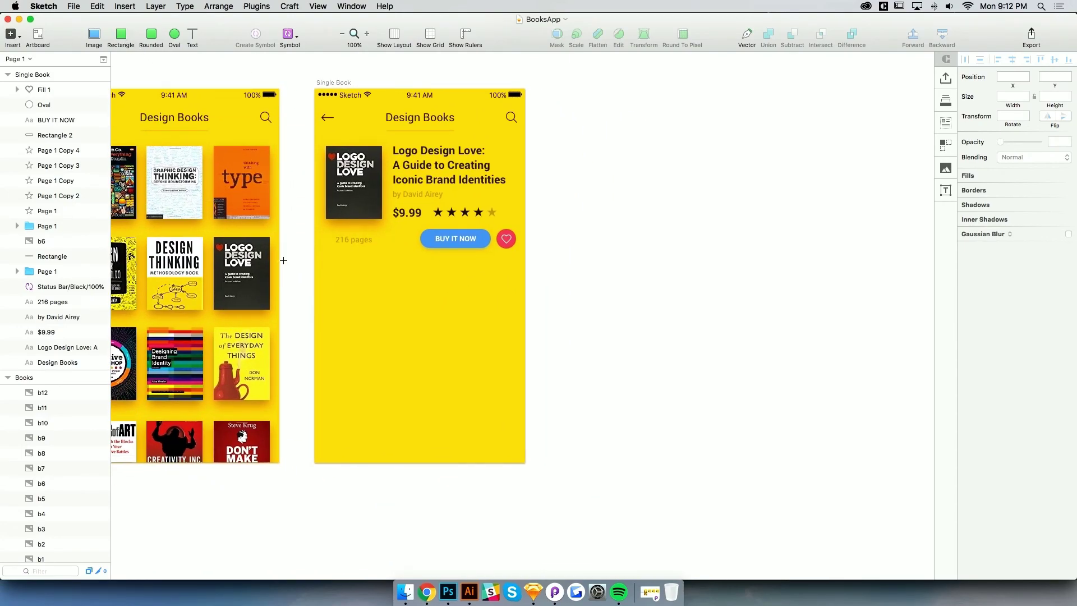
drag(315, 262, 525, 463)
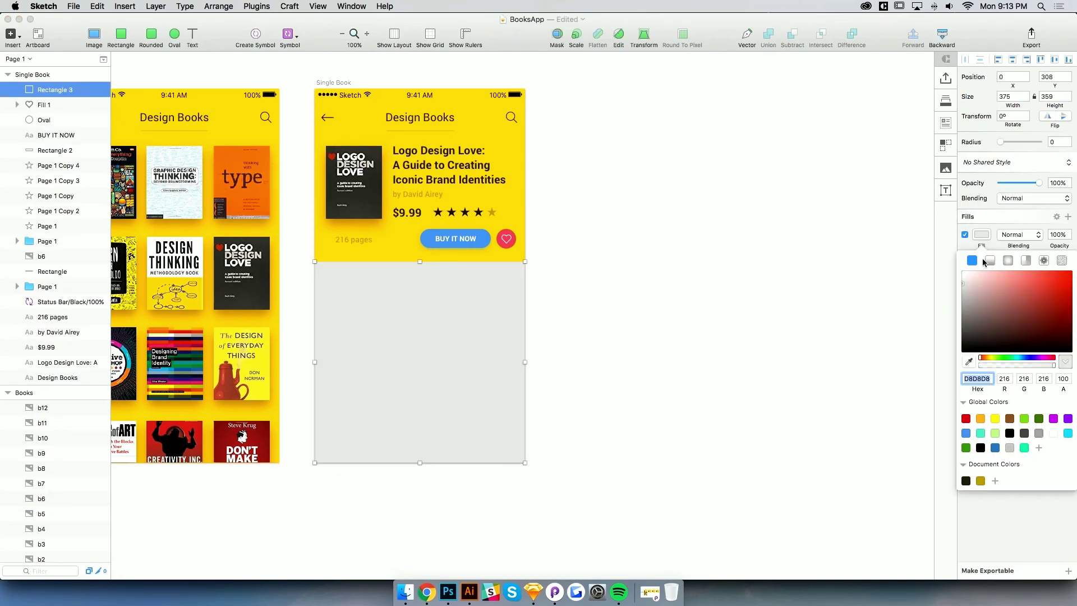
click(982, 235)
drag(971, 279, 940, 252)
click(582, 347)
drag(582, 348, 615, 356)
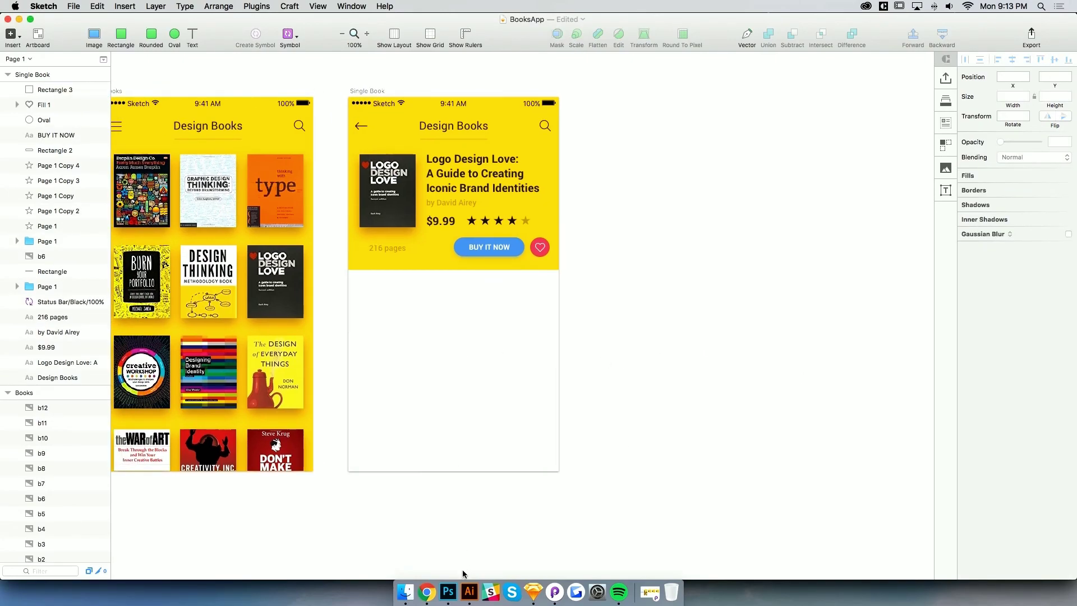
Duplicate the book title onto the white panel and bring the copy's layer to the front
click(427, 592)
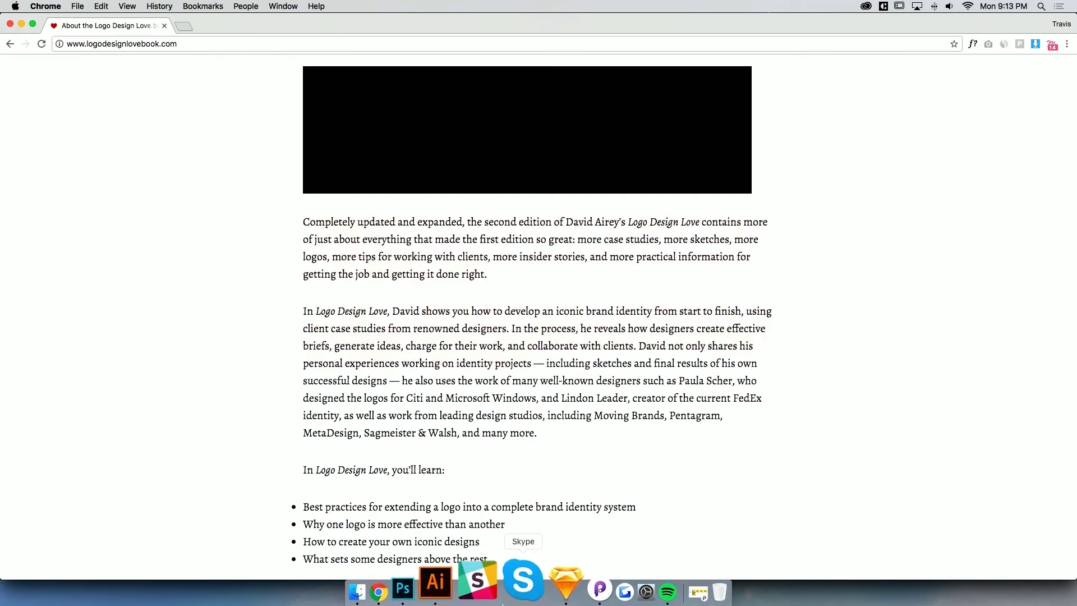
click(533, 592)
drag(634, 193, 568, 365)
key(super+x)
key(ctrl+alt+super+Up)
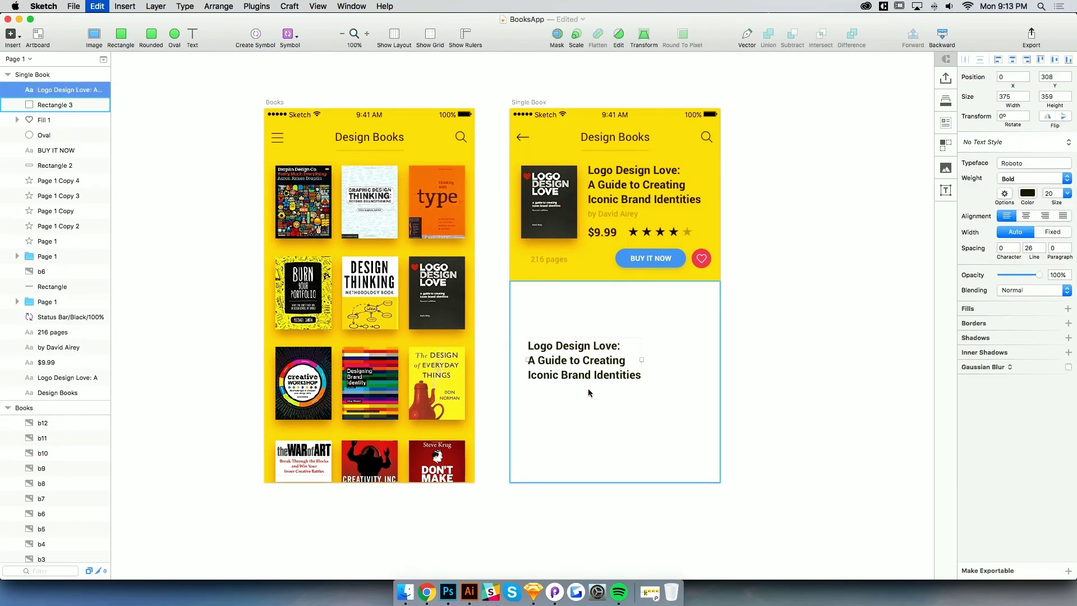
Switch to Chrome and copy the book's description text from the logodesignlovebook.com page
click(427, 591)
triple_click(471, 245)
right_click(474, 241)
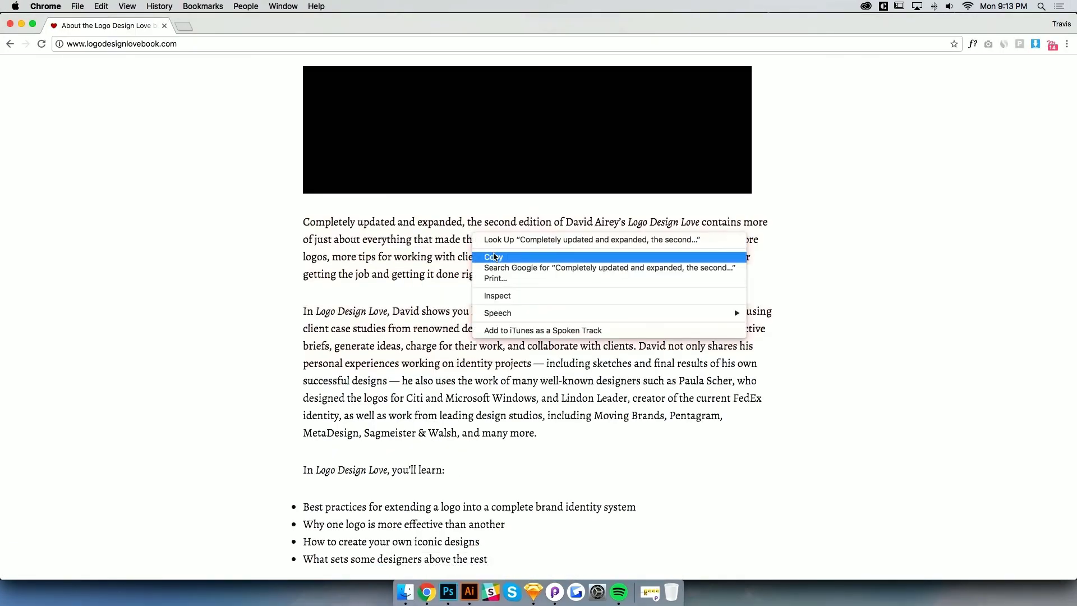
click(494, 255)
Switch back to Sketch, replace the duplicated title's text with the copied description, and move it to X 20, Y 339
click(533, 592)
triple_click(572, 339)
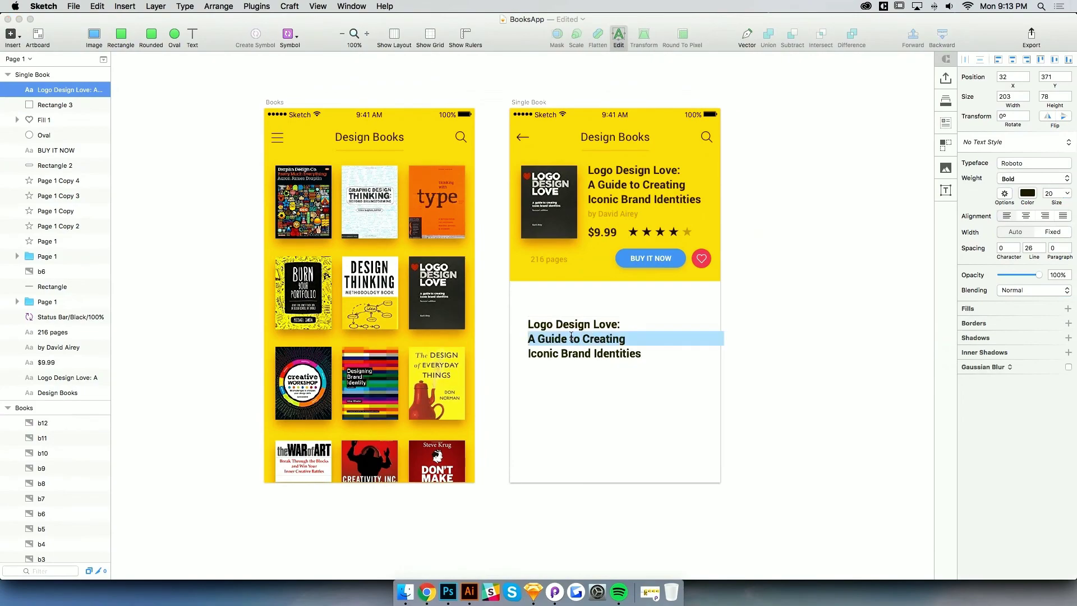
key(super+a)
key(super+v)
click(812, 278)
drag(577, 323, 570, 305)
Set the description text's weight to Regular
click(1023, 178)
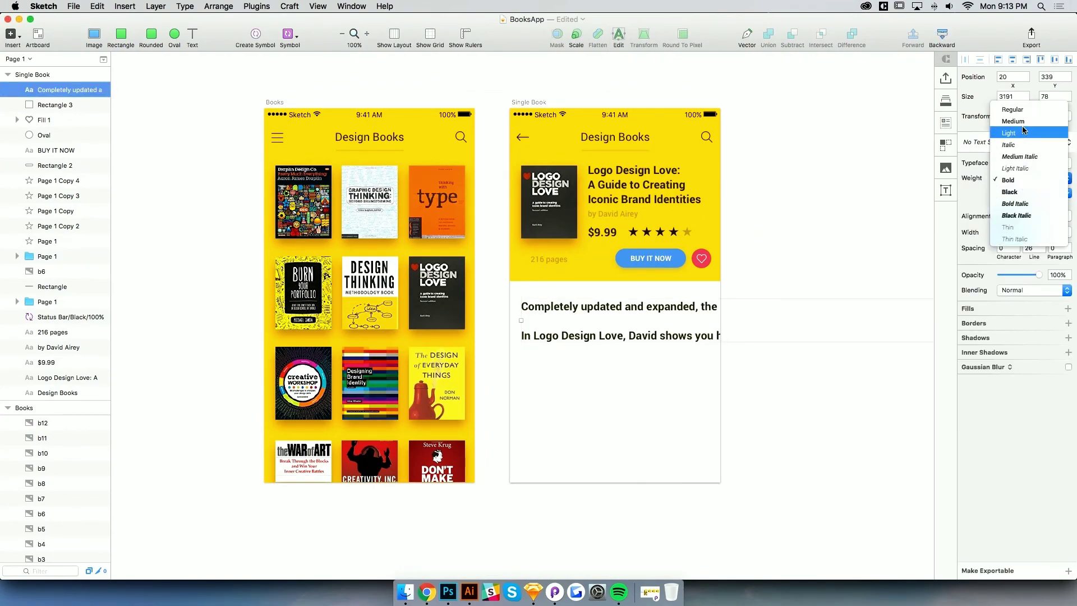
click(1013, 118)
click(1016, 179)
click(1016, 169)
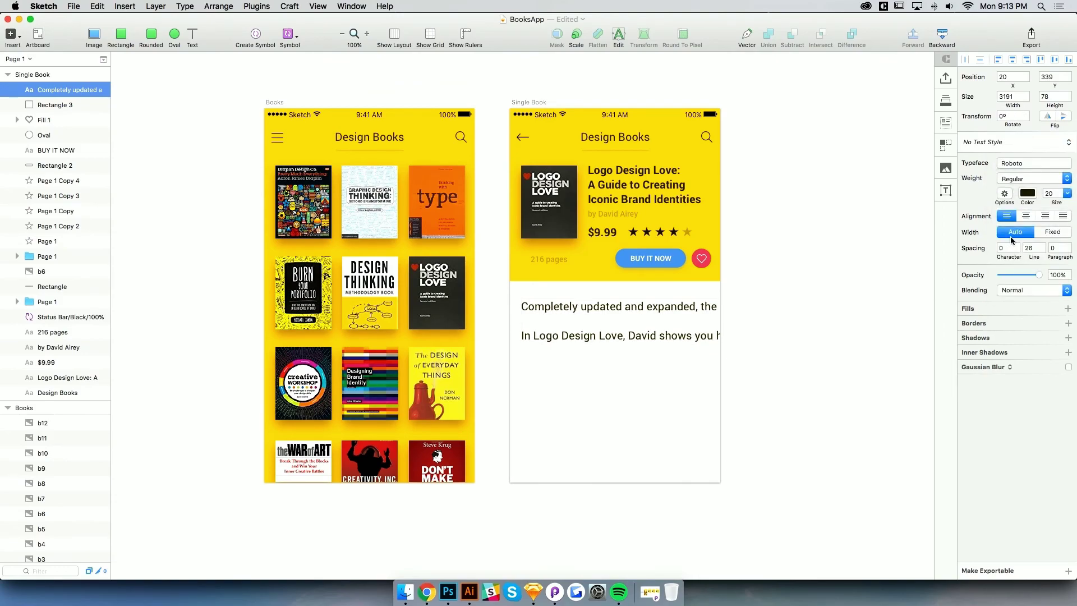
Reduce the description text's font size to 15
click(1045, 194)
key(Down)
key(Down)
key(Down)
key(Down)
key(Down)
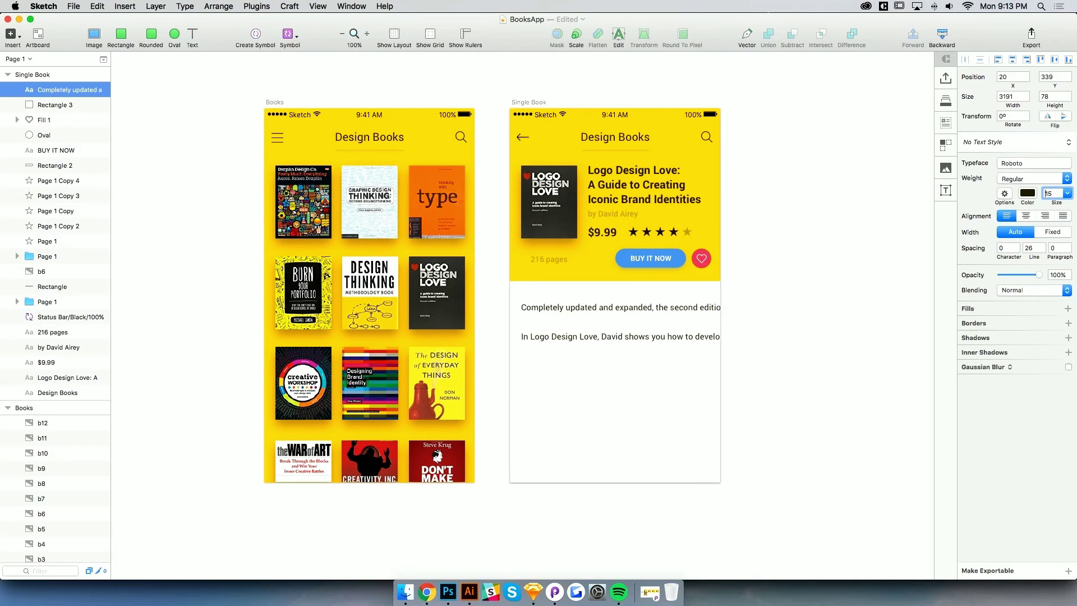
key(Up)
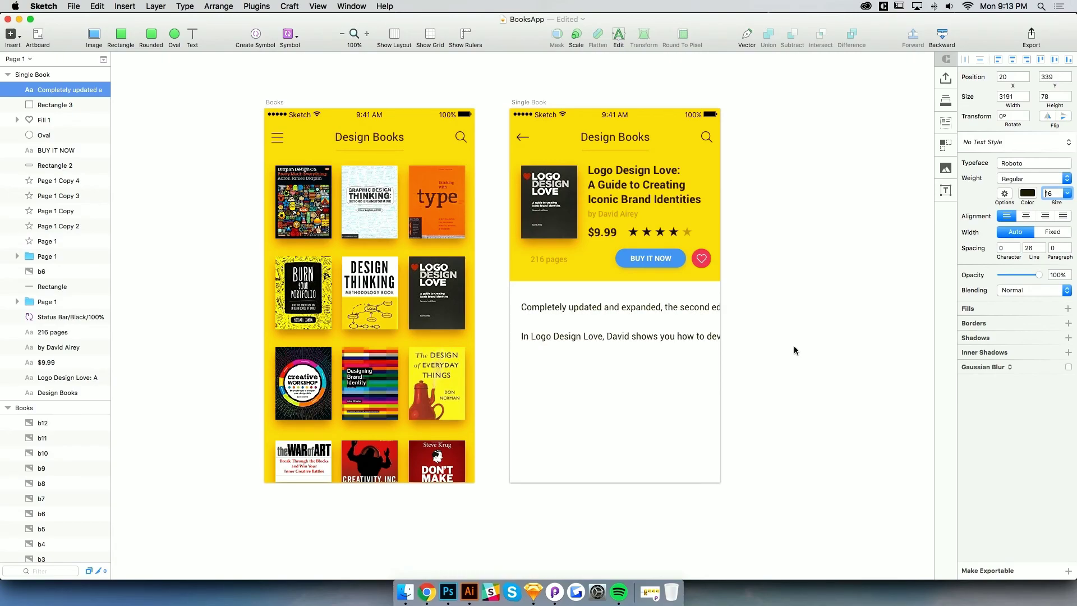
key(Down)
click(788, 366)
Narrow the description text box to a fixed width of about 331 so its lines wrap inside the Single Book artboard
scroll(786, 366, right, 4)
click(594, 351)
click(594, 339)
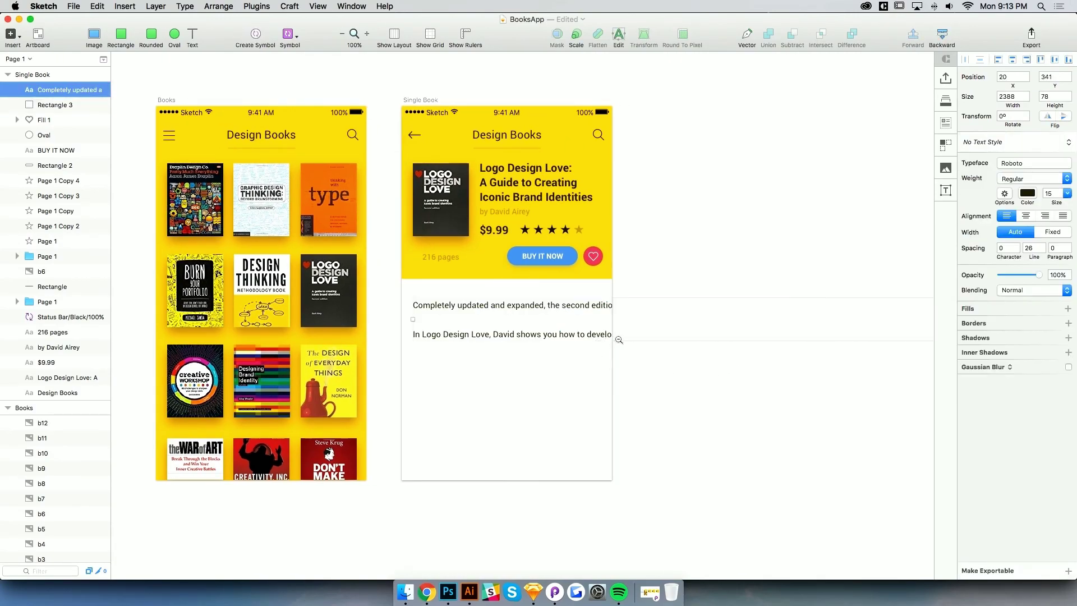
key(super+minus)
key(super+minus)
drag(832, 339, 548, 357)
scroll(526, 348, up, 10)
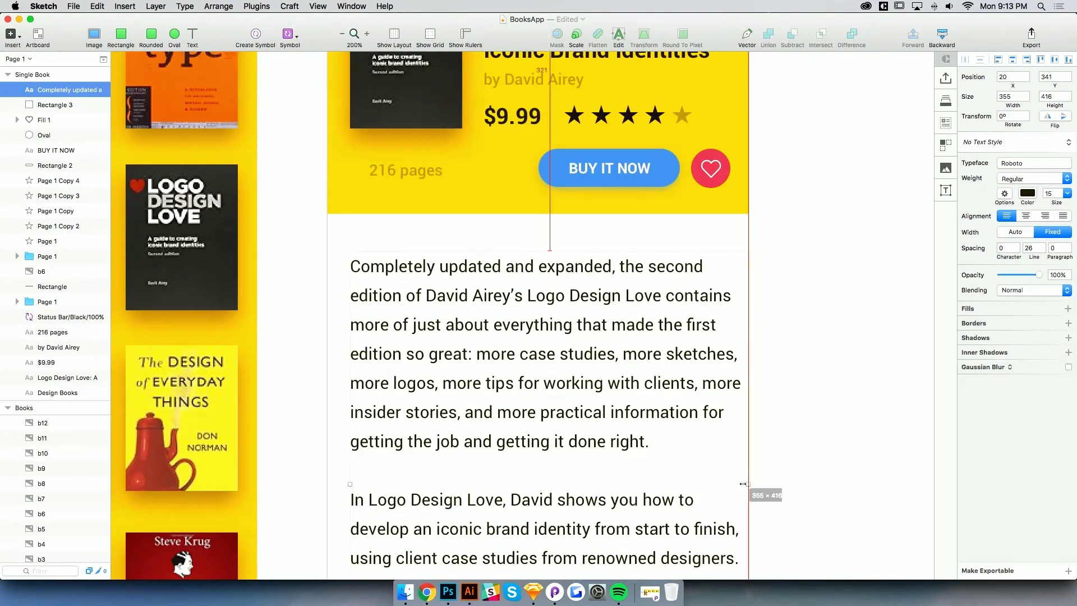
drag(743, 484, 720, 485)
click(811, 458)
Nudge the description text block on the white panel to X 23, Y 332
key(z)
alt+click(740, 362)
alt+click(740, 362)
scroll(742, 368, right, 3)
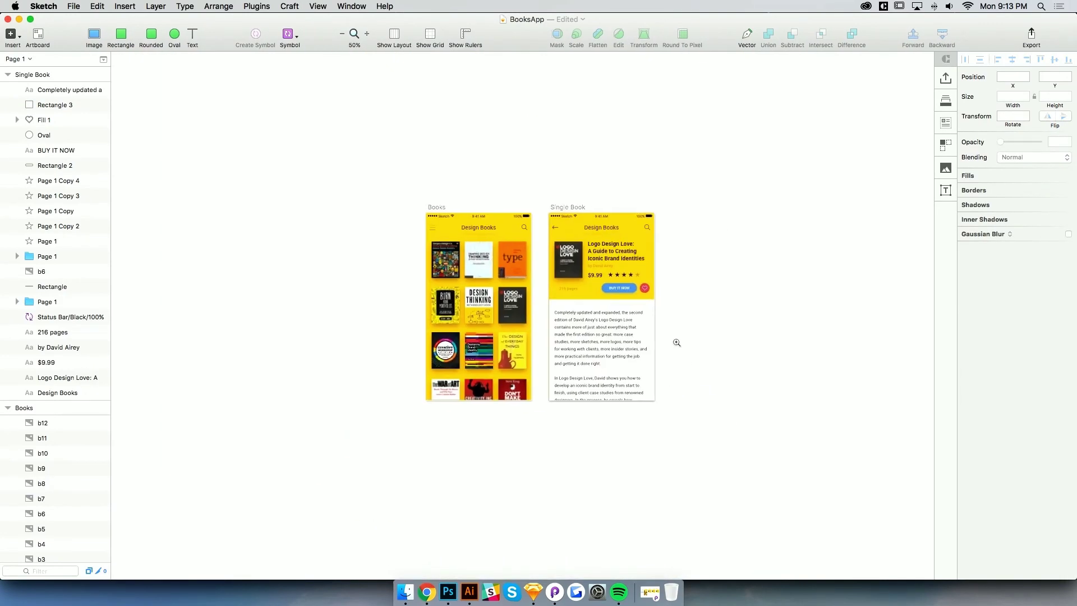
click(675, 344)
click(530, 349)
key(Right)
key(Right)
key(Right)
key(Up)
key(Up)
key(Up)
key(Up)
key(Up)
key(Up)
key(Up)
key(Up)
key(Up)
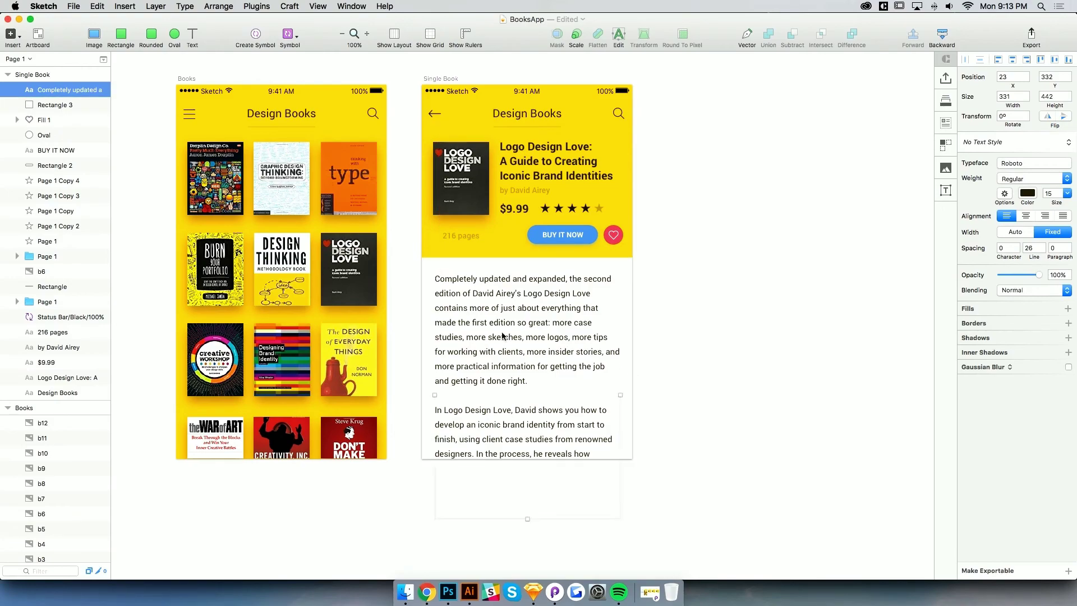
Open the description text's color for editing
click(1027, 194)
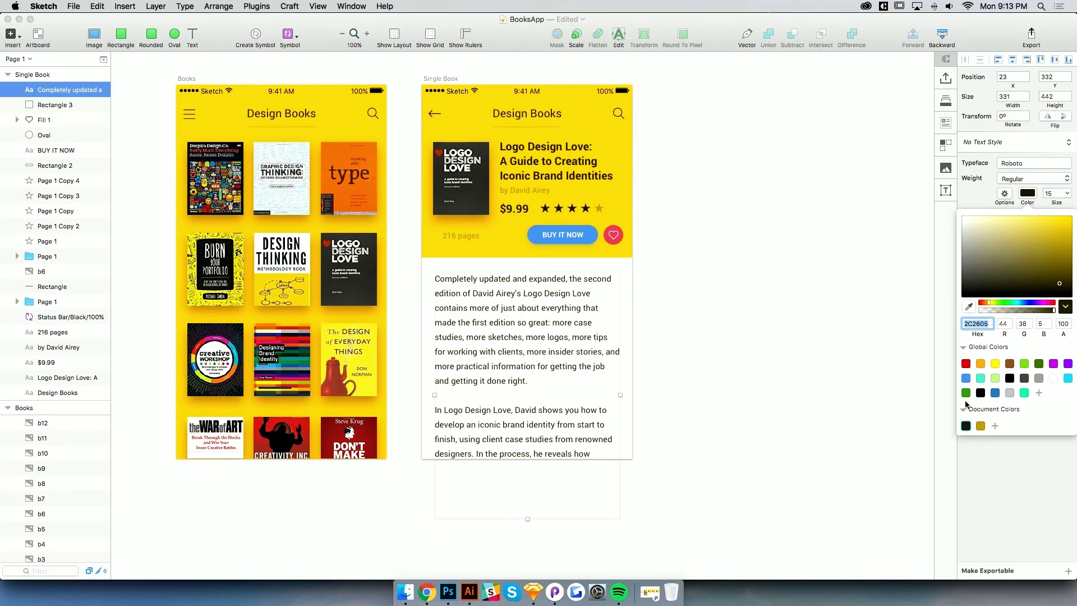
Recolor the book description text on the Single Book artboard to dark grey 33363A
click(966, 378)
drag(1017, 243, 976, 282)
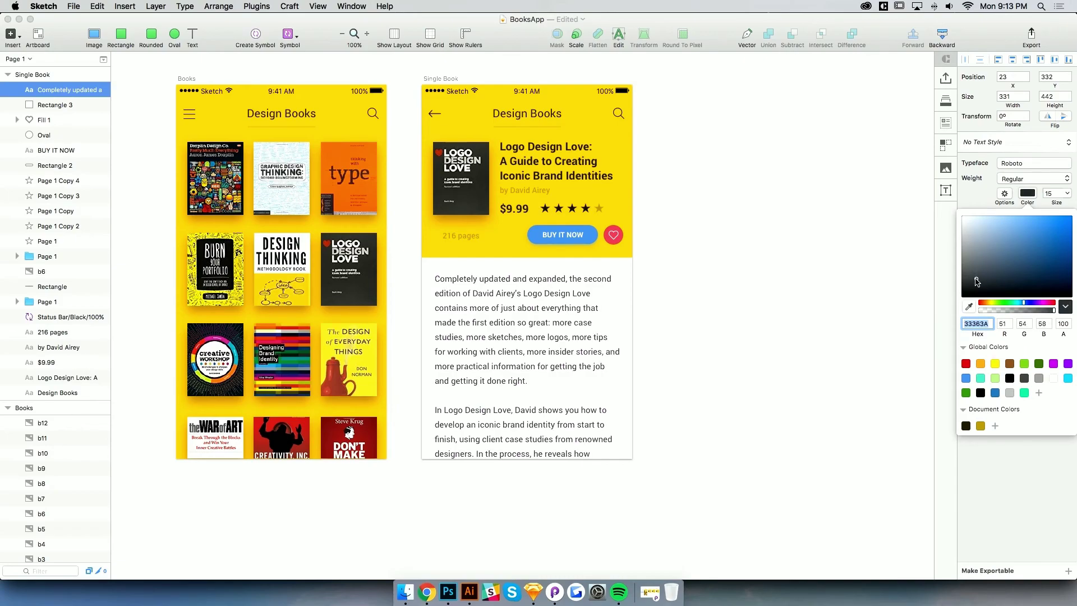
click(827, 333)
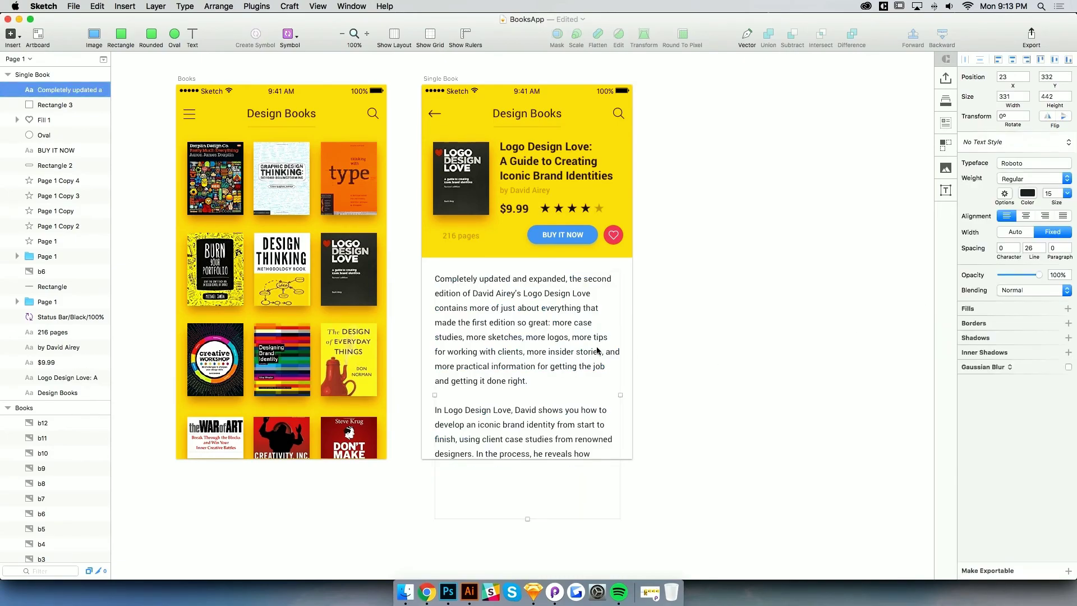
Try a line spacing of 28 on the description text, then return it to 26
click(1030, 249)
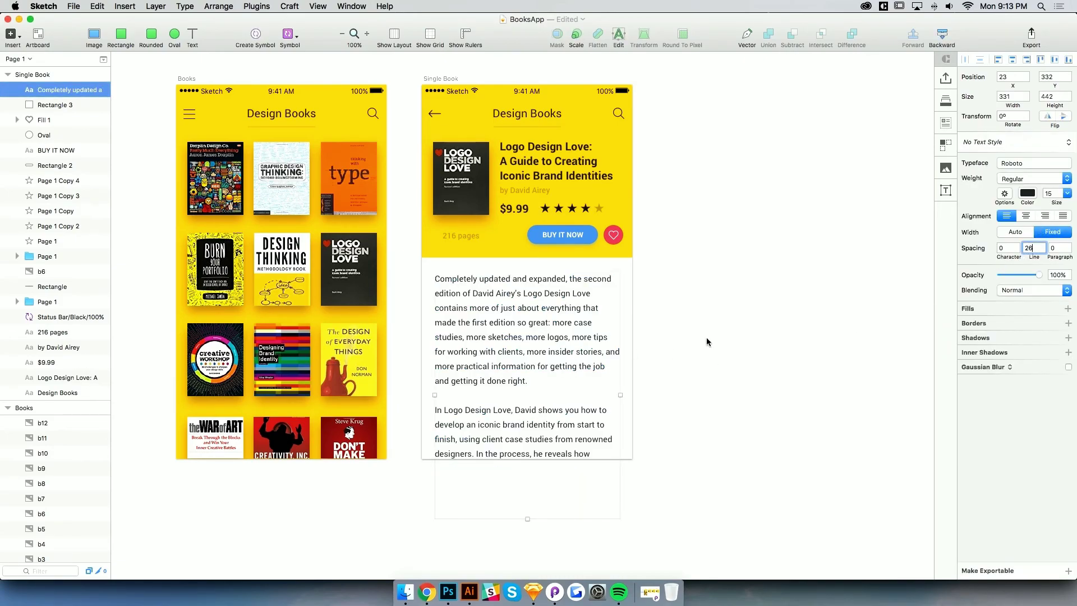
text(28)
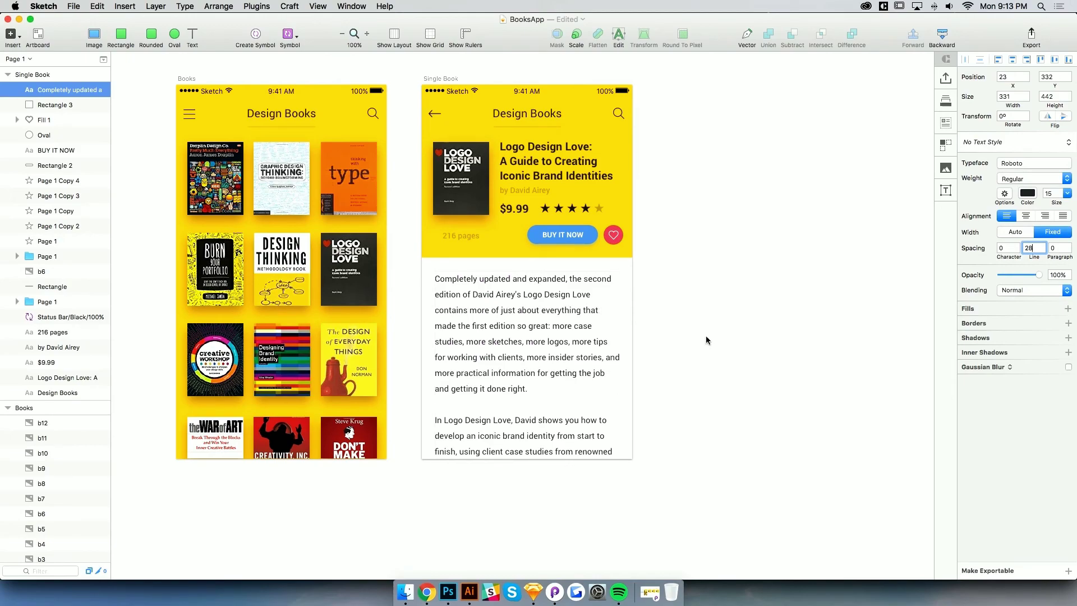
key(Down)
key(Down)
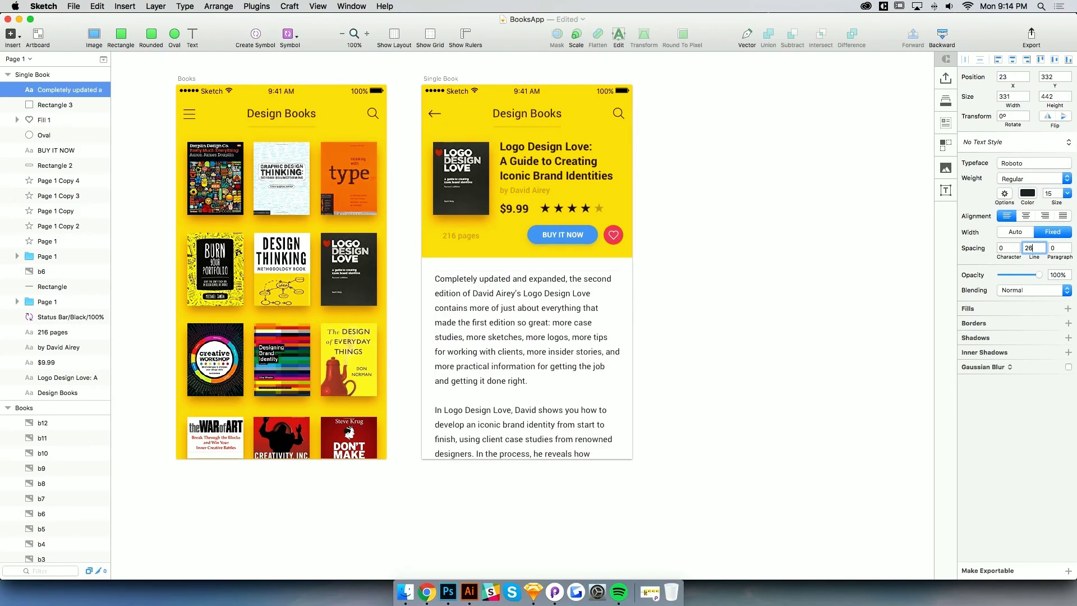
Nudge the description text block up to Y position 329 and save the document
click(702, 350)
scroll(680, 351, left, 3)
scroll(680, 350, up, 2)
click(578, 354)
key(Right)
key(Up)
key(Up)
key(Up)
key(Left)
key(Left)
key(Left)
key(Right)
key(Right)
click(736, 362)
drag(740, 333, 714, 344)
key(super+s)
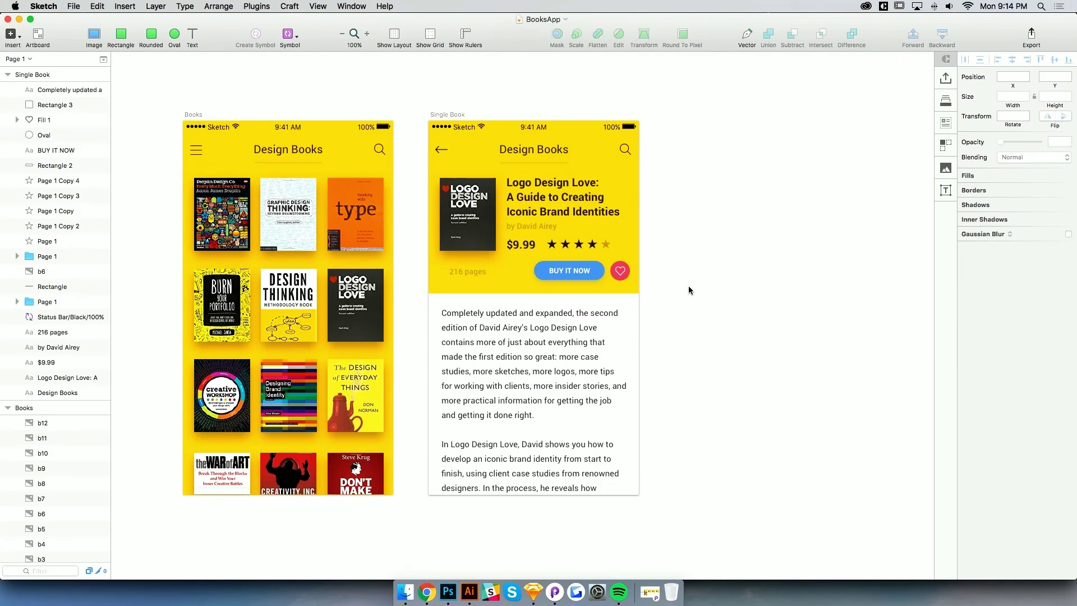
drag(689, 287, 707, 287)
drag(639, 238, 543, 245)
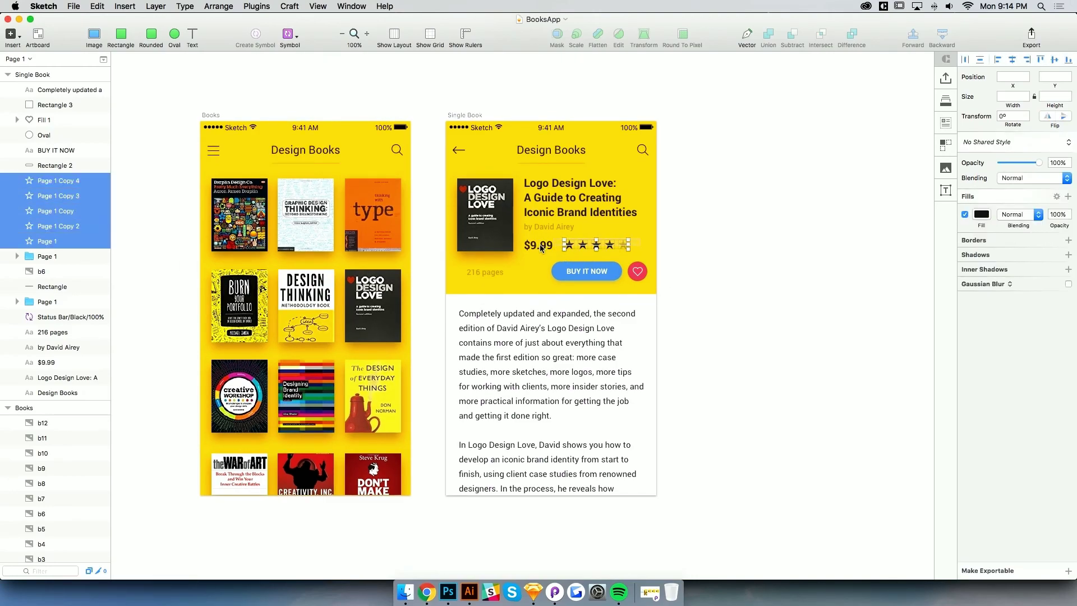
click(571, 209)
click(652, 202)
key(super+s)
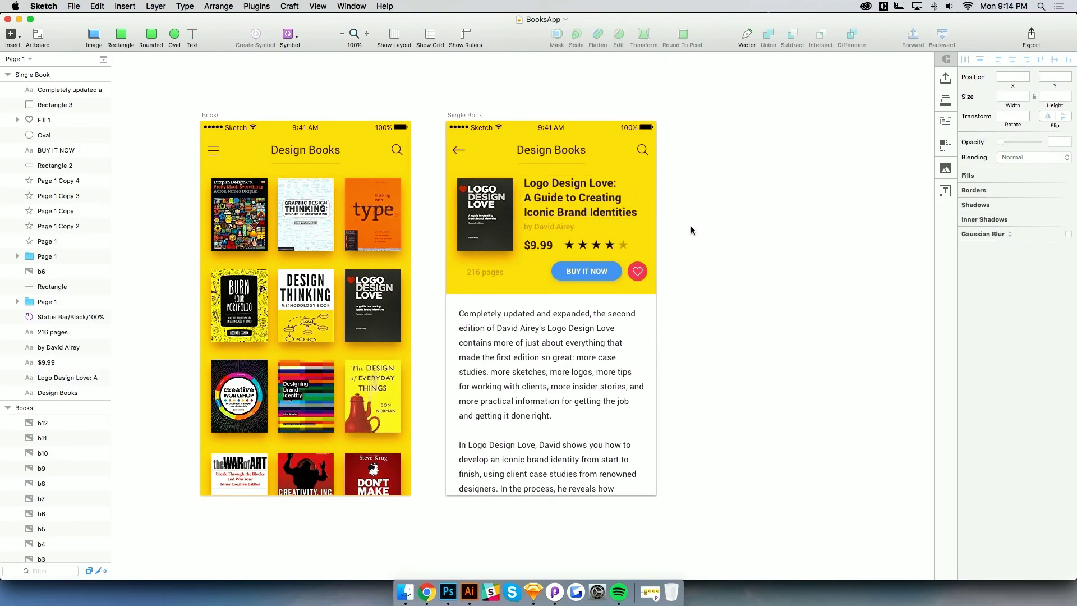
click(653, 308)
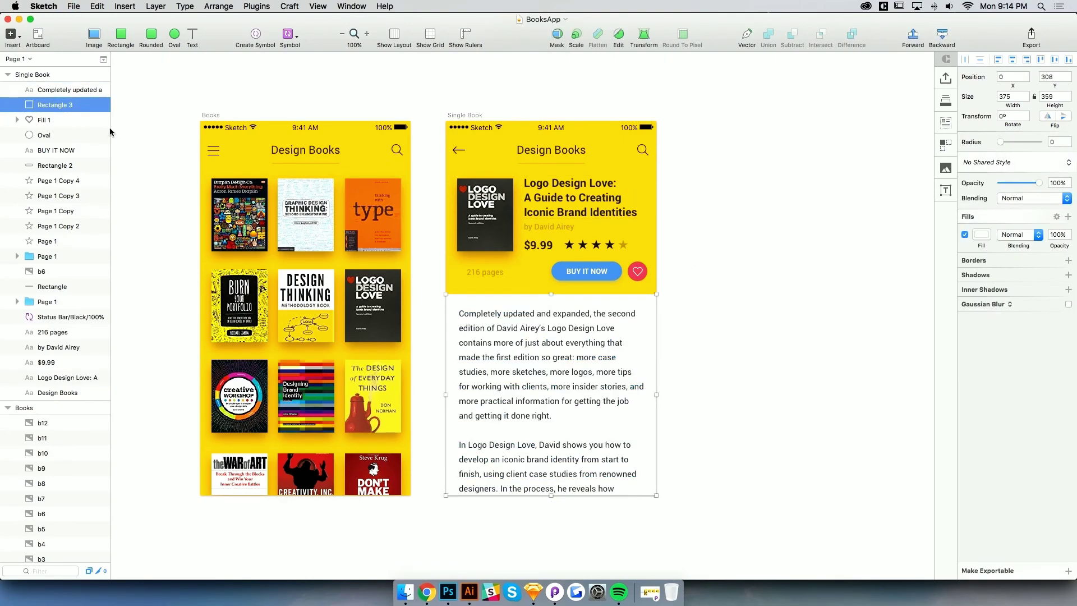
click(155, 107)
scroll(208, 116, left, 2)
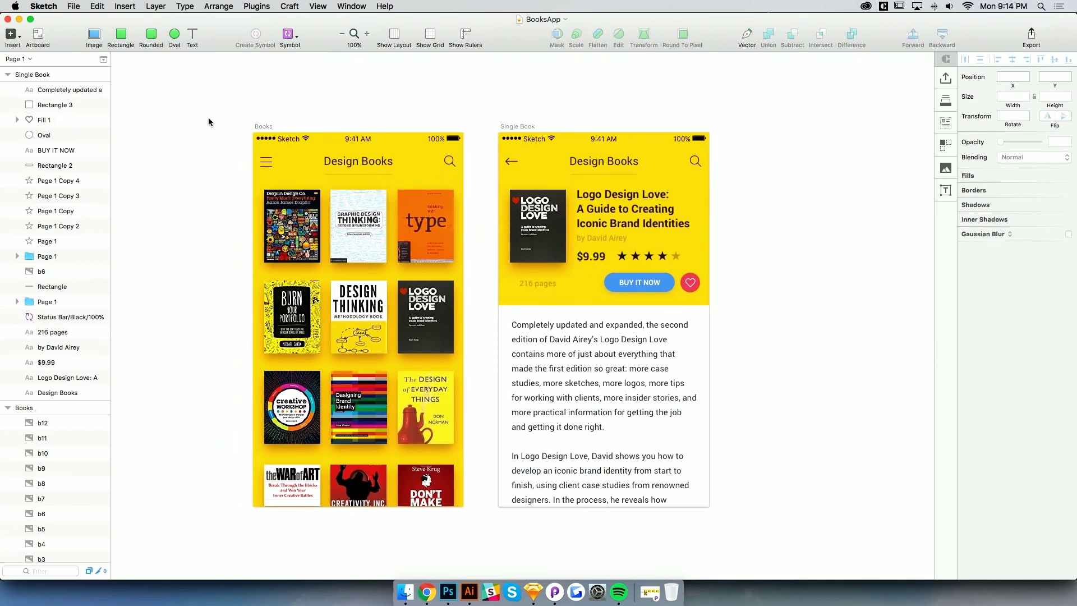
Rename the hamburger icon's layer group on the Books artboard as Menu
click(267, 163)
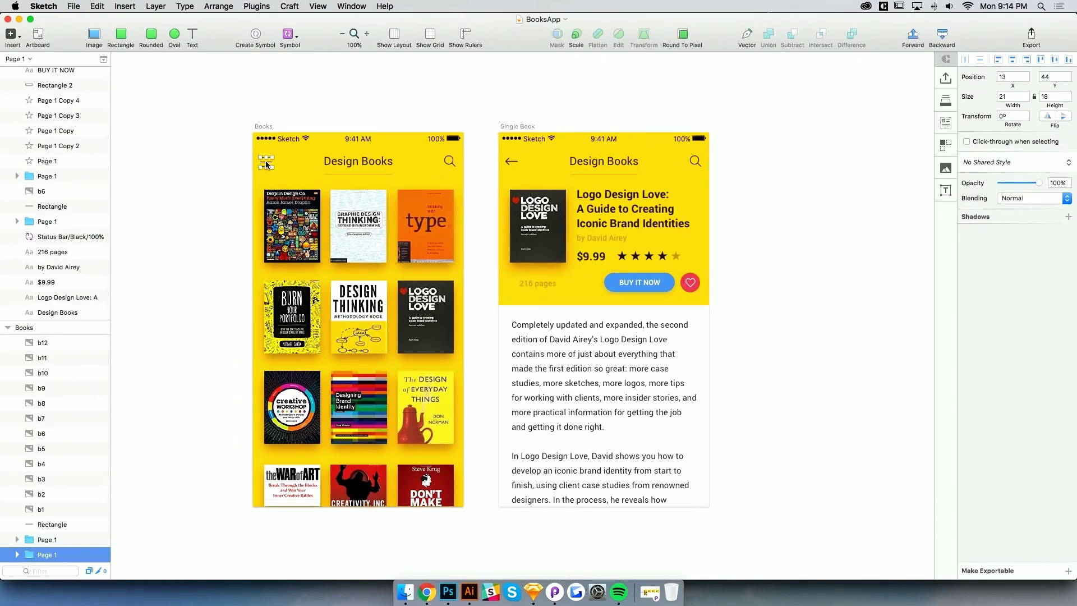
click(16, 555)
scroll(22, 522, down, 4)
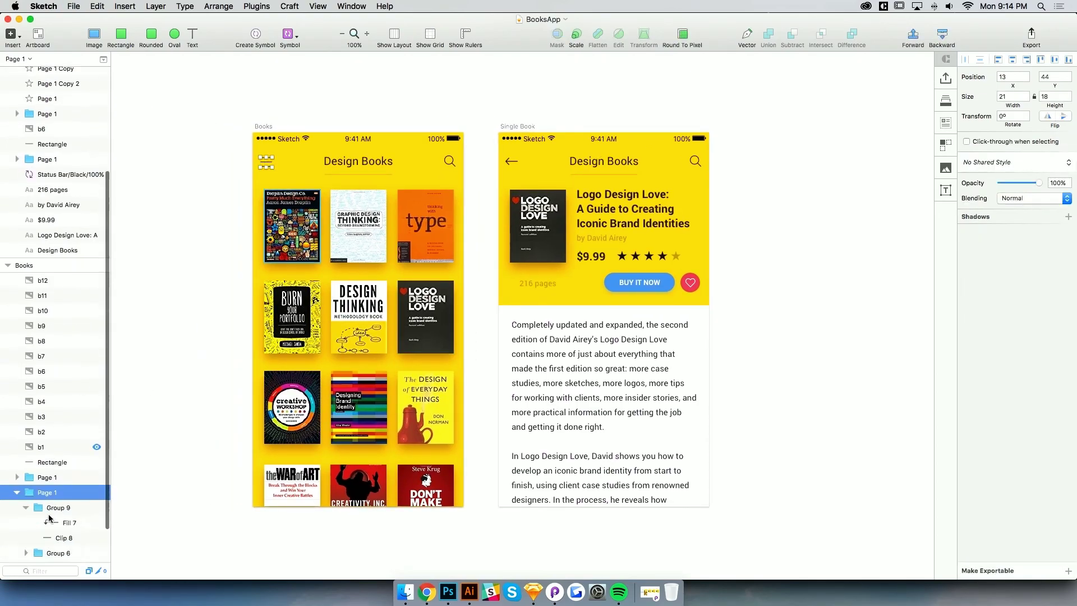
click(17, 449)
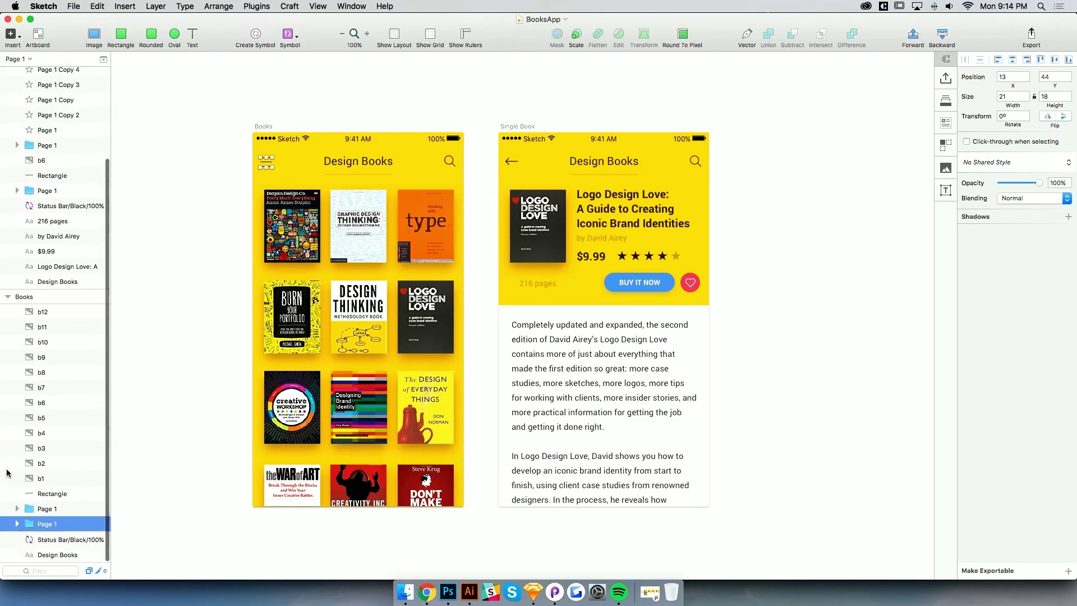
double_click(48, 524)
text(Menu)
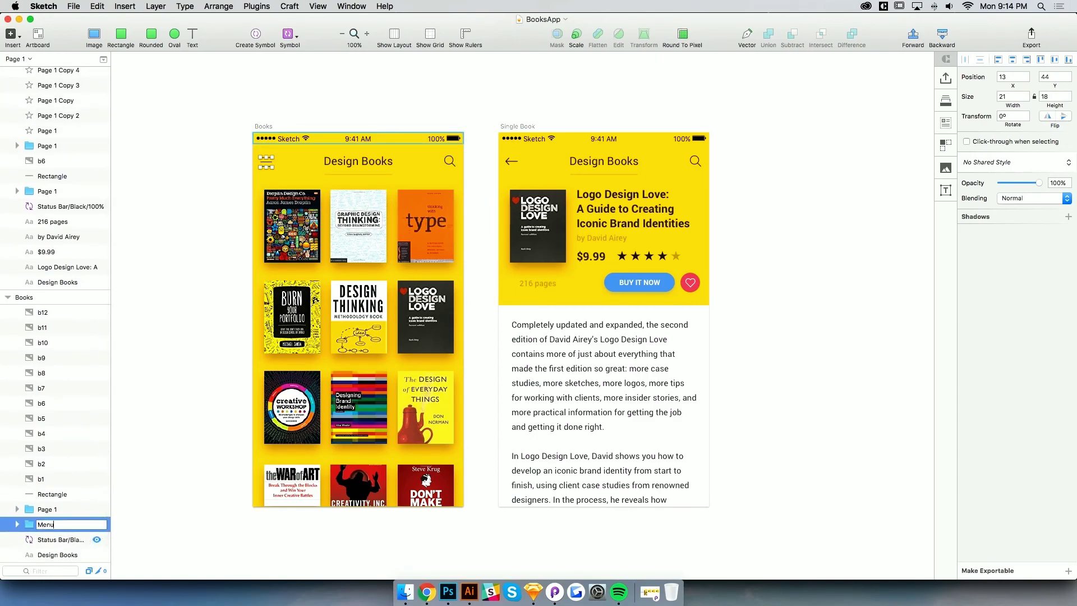
key(Return)
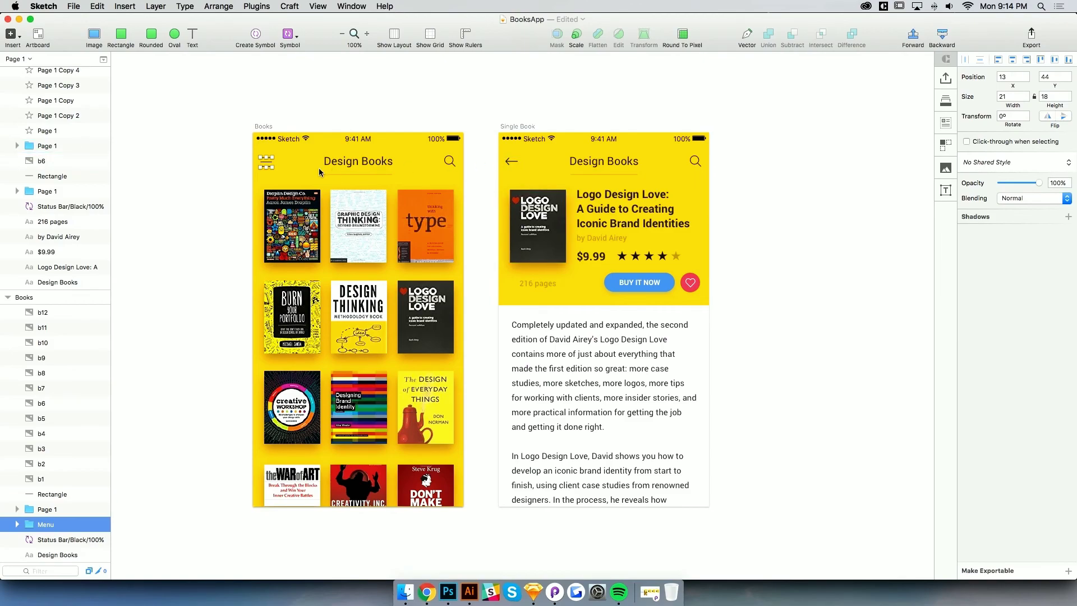
Rename the thin line under the Design Books title on the Books artboard as titlerule
click(355, 165)
click(353, 175)
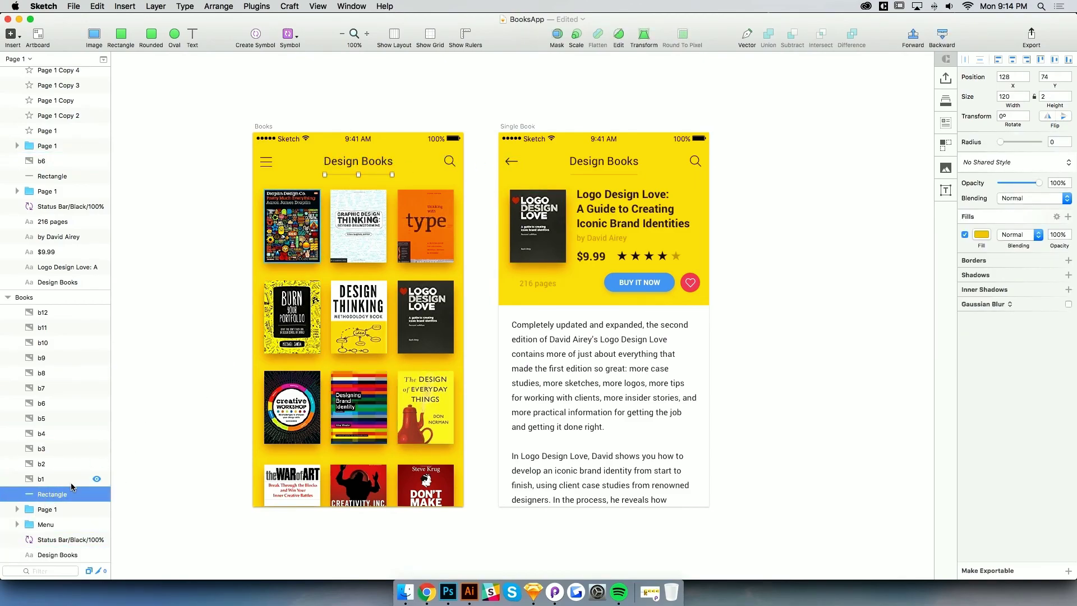
click(525, 386)
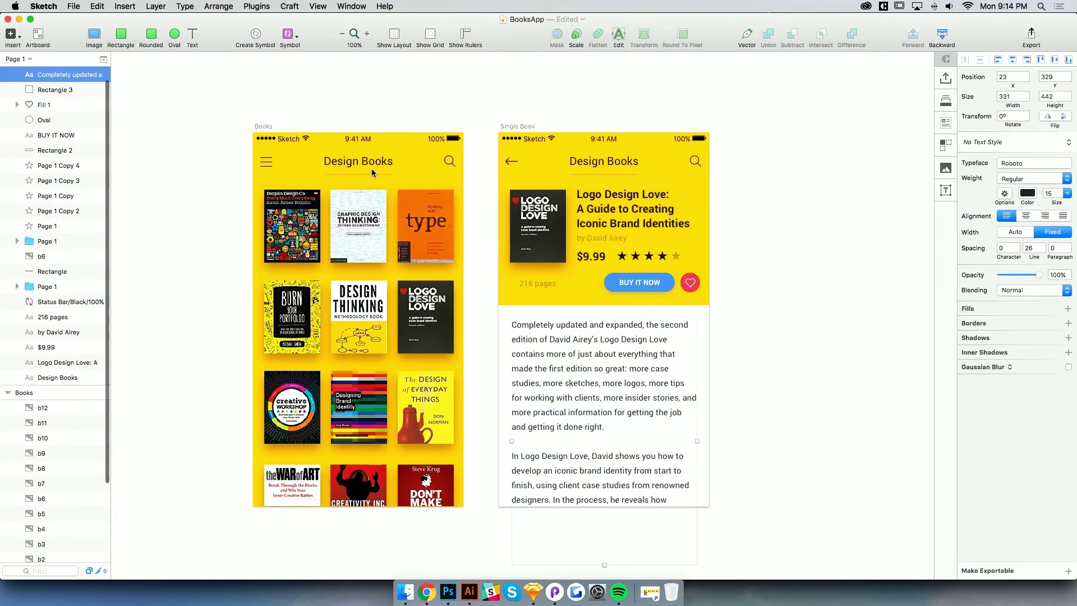
click(356, 174)
double_click(52, 555)
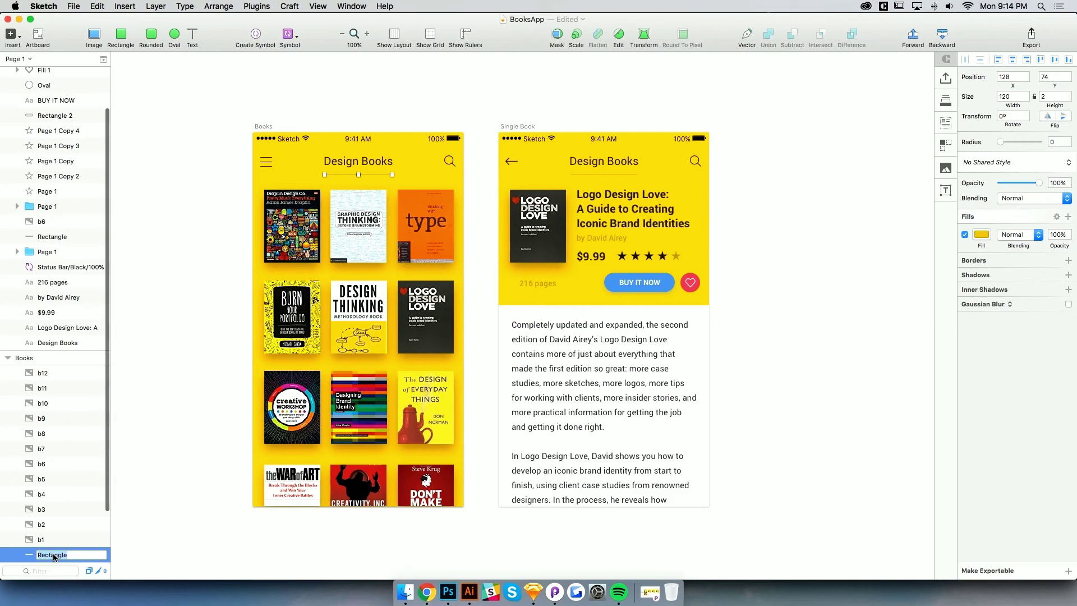
text(titlerule)
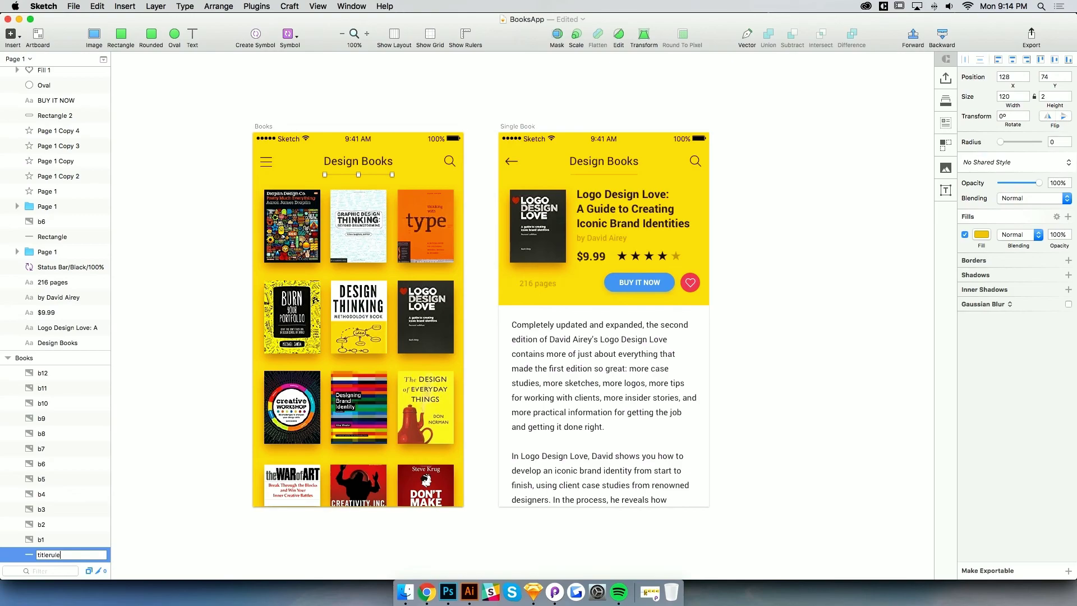
key(Return)
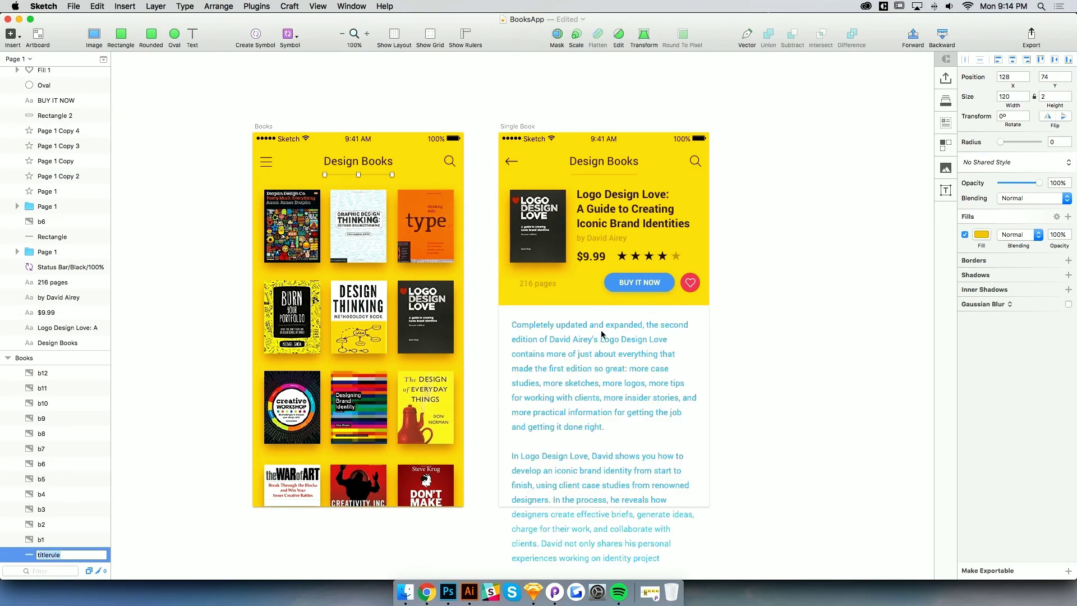
Give the line under the title on the Single Book artboard the layer name titlerule
click(604, 174)
text(titlerule)
click(185, 247)
Rename the magnifier icon's layer group on the Single Book artboard as search and copy that name
click(697, 161)
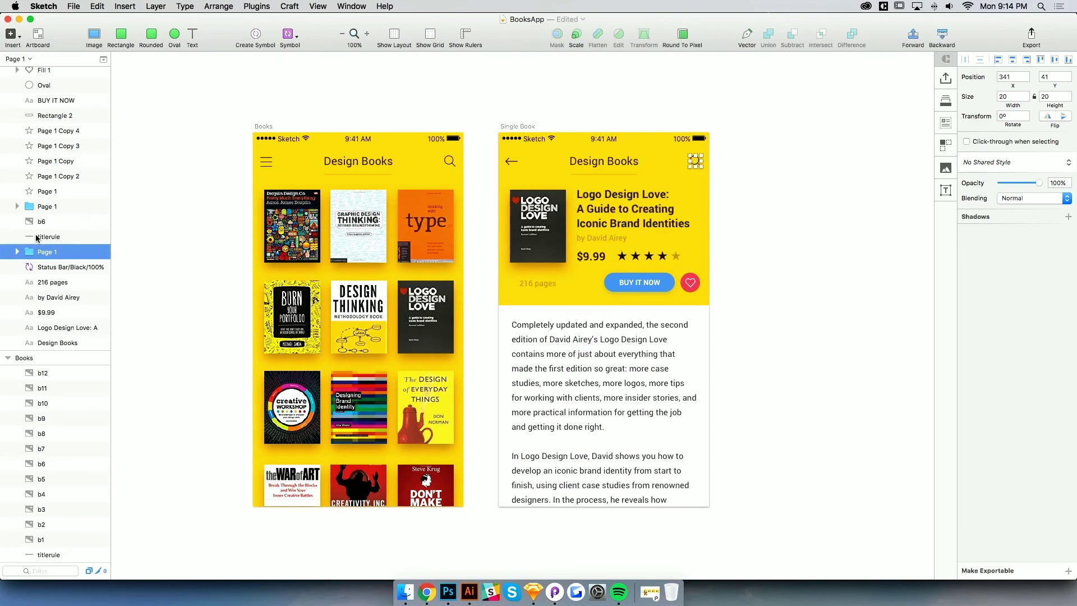
double_click(50, 252)
text(search)
key(super+a)
key(super+c)
click(131, 201)
Rename the magnifier icon's layer group on the Books artboard as search
click(450, 161)
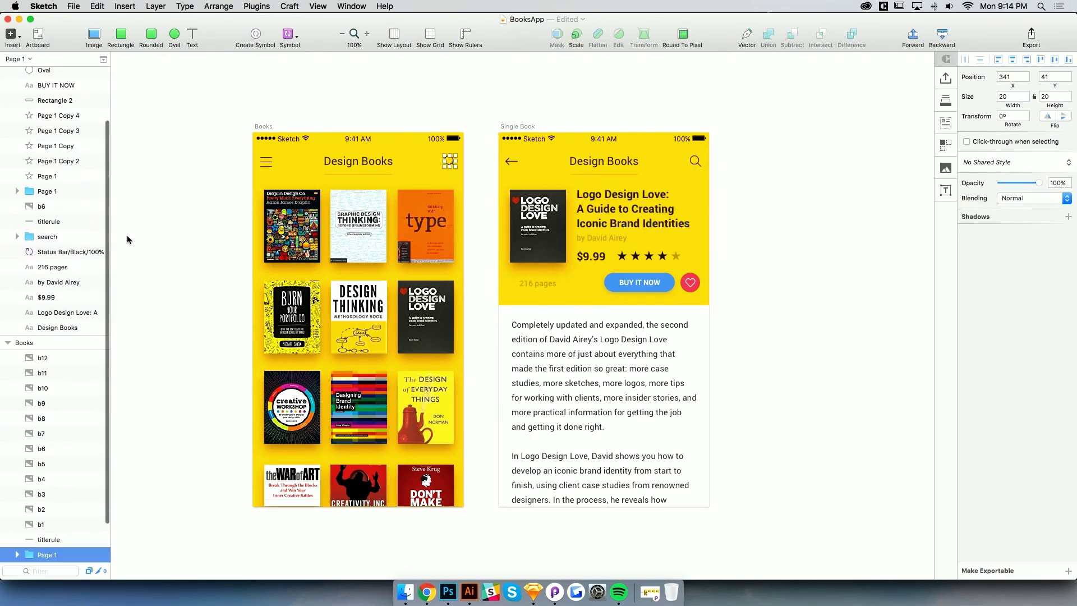
double_click(45, 554)
text(search)
key(Return)
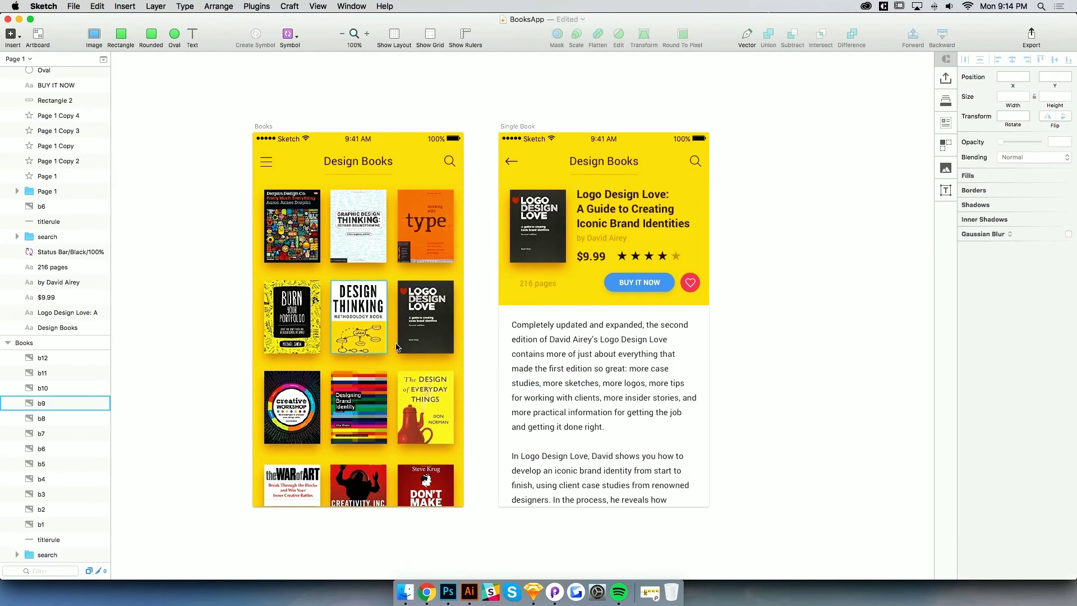
Rename the white rectangle behind the book description as white_text
click(533, 315)
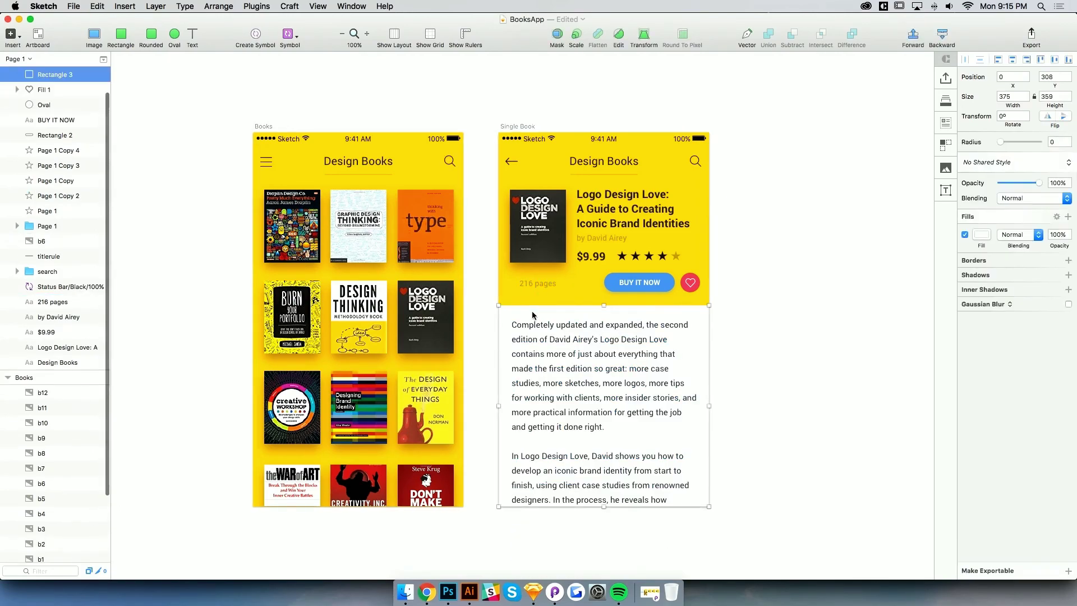
double_click(55, 76)
text(white)
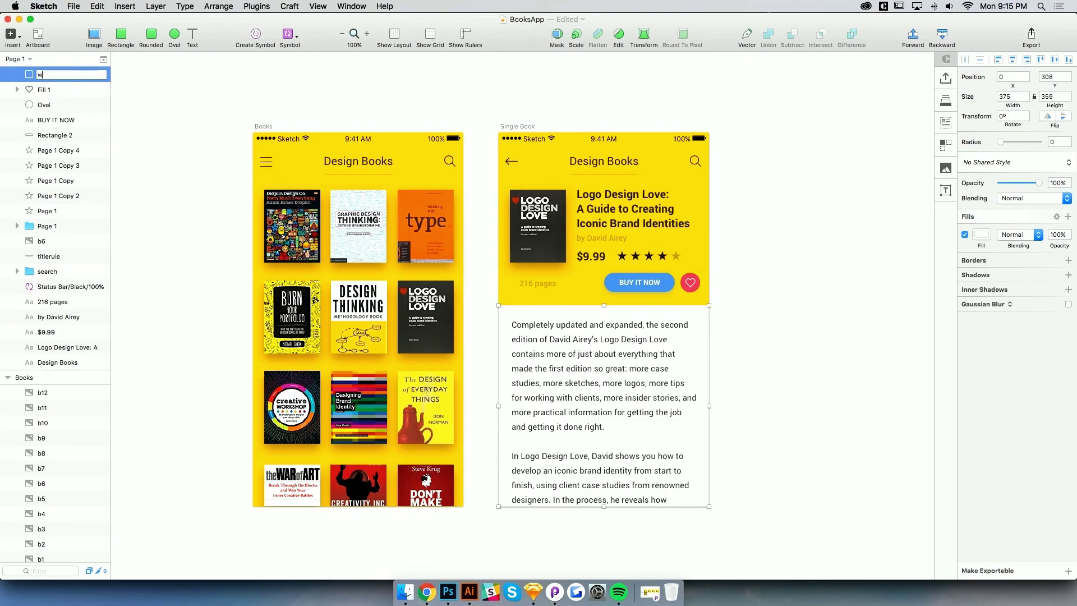
text(_text)
key(Return)
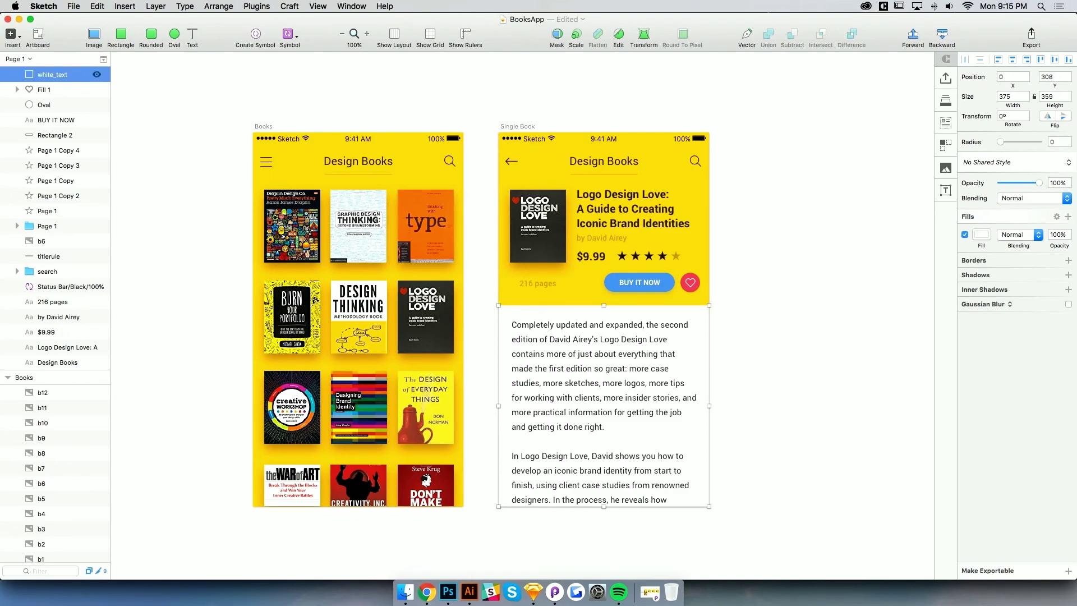
Rename the blue rounded rectangle behind the BUY IT NOW label as buynowbtn
click(61, 135)
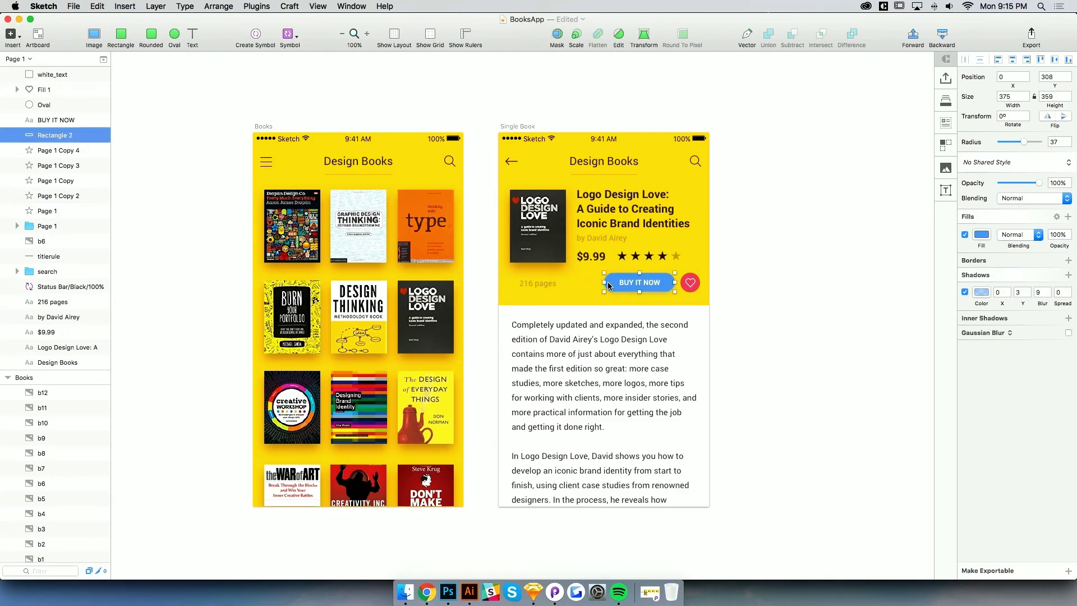
double_click(57, 137)
text(buynowbtn)
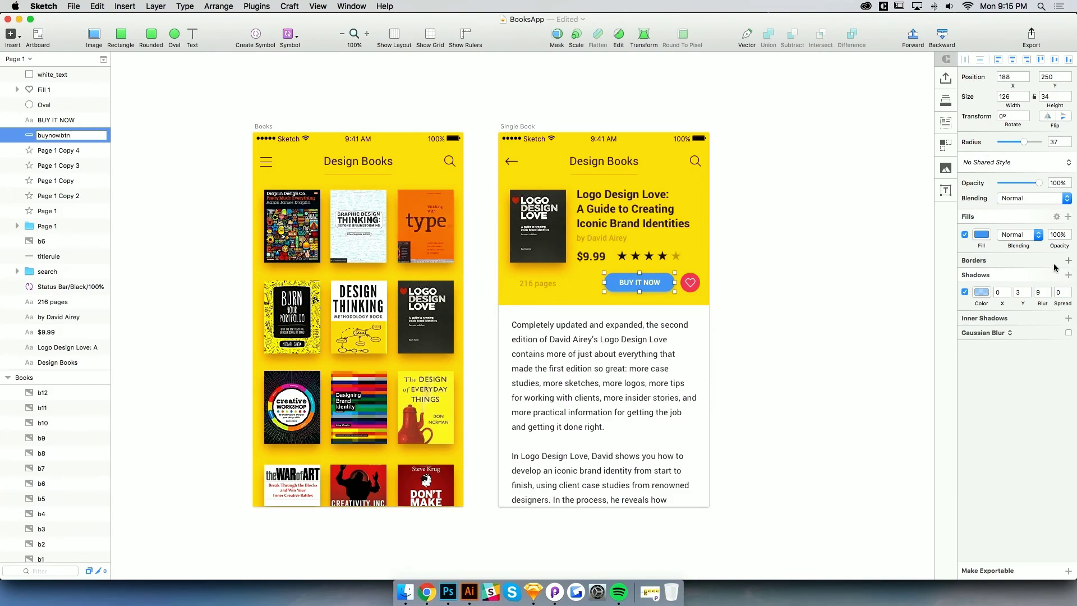
key(Return)
Rename the red circle behind the heart icon as fav_circle
click(45, 107)
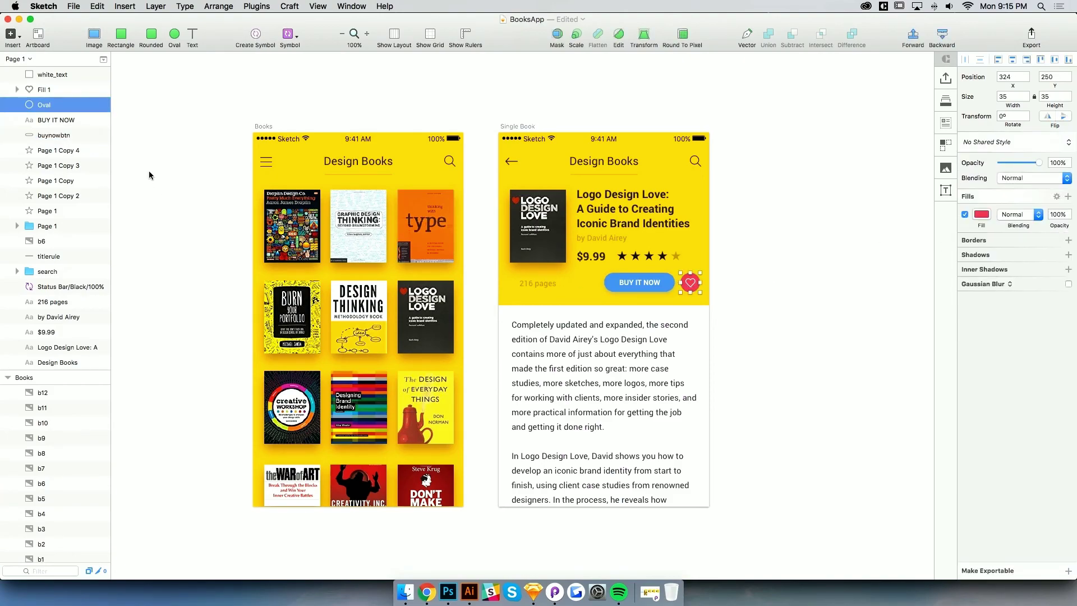
double_click(45, 106)
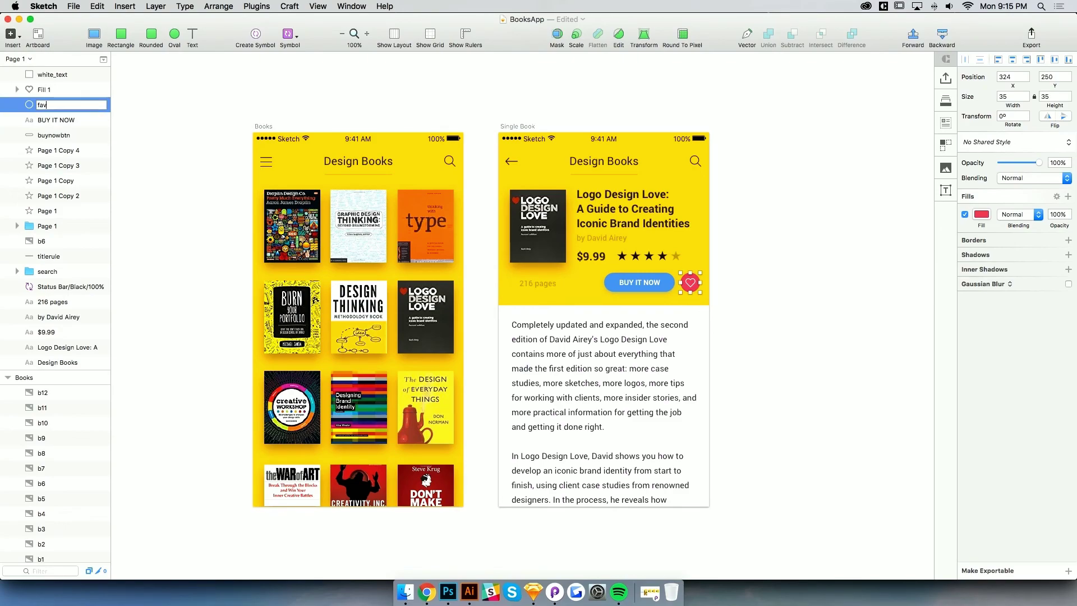
text(fav_circle)
key(Return)
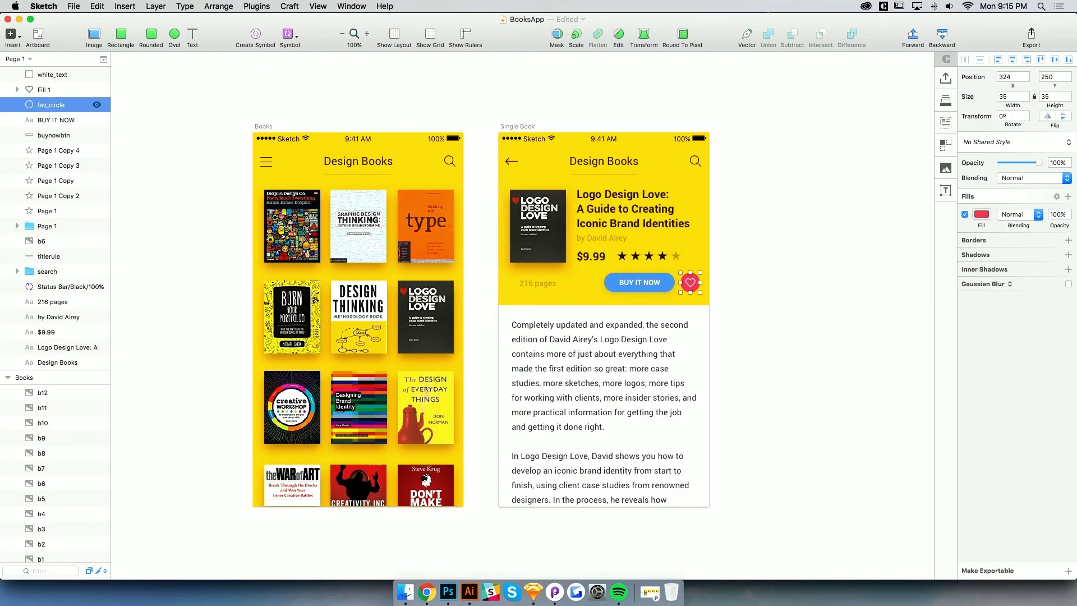
Rename the heart icon's Fill 1 layer as heart and clear the selection
click(45, 89)
double_click(45, 90)
text(heart)
key(Return)
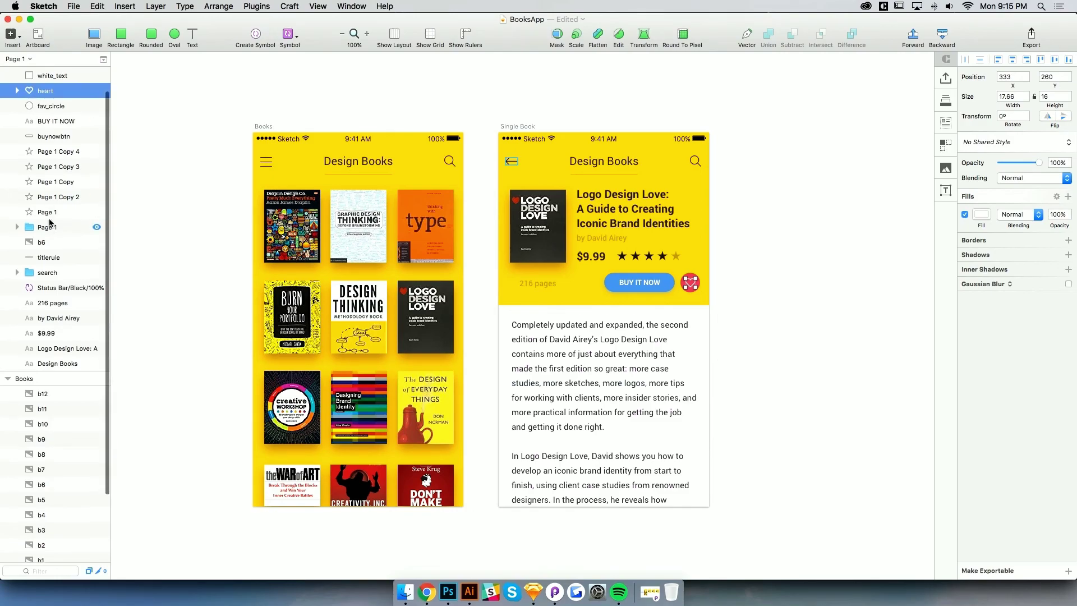
click(135, 216)
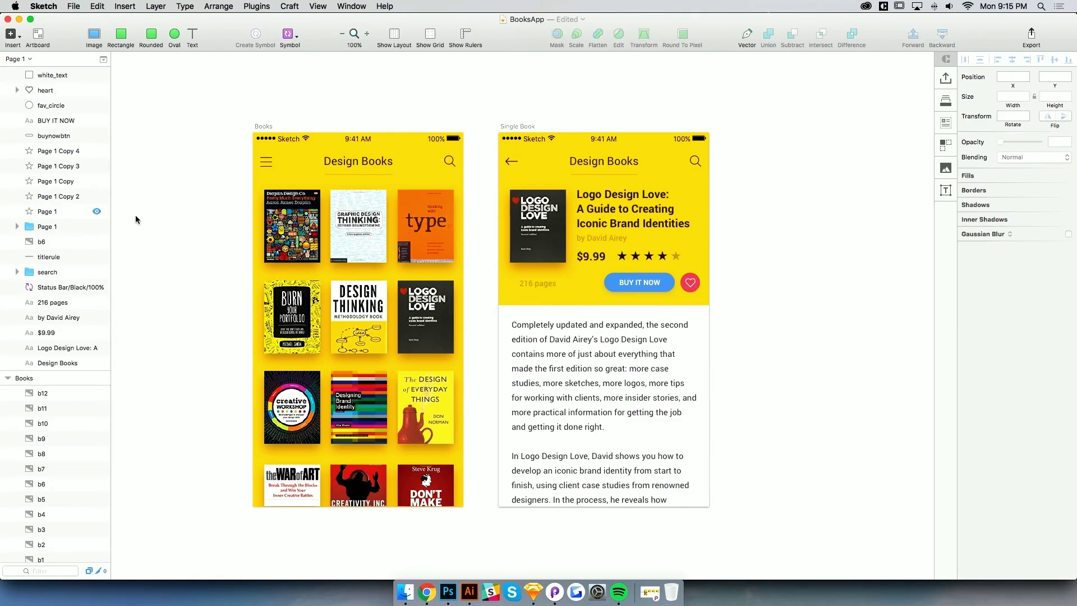
scroll(156, 371, down, 3)
scroll(163, 313, up, 3)
click(527, 241)
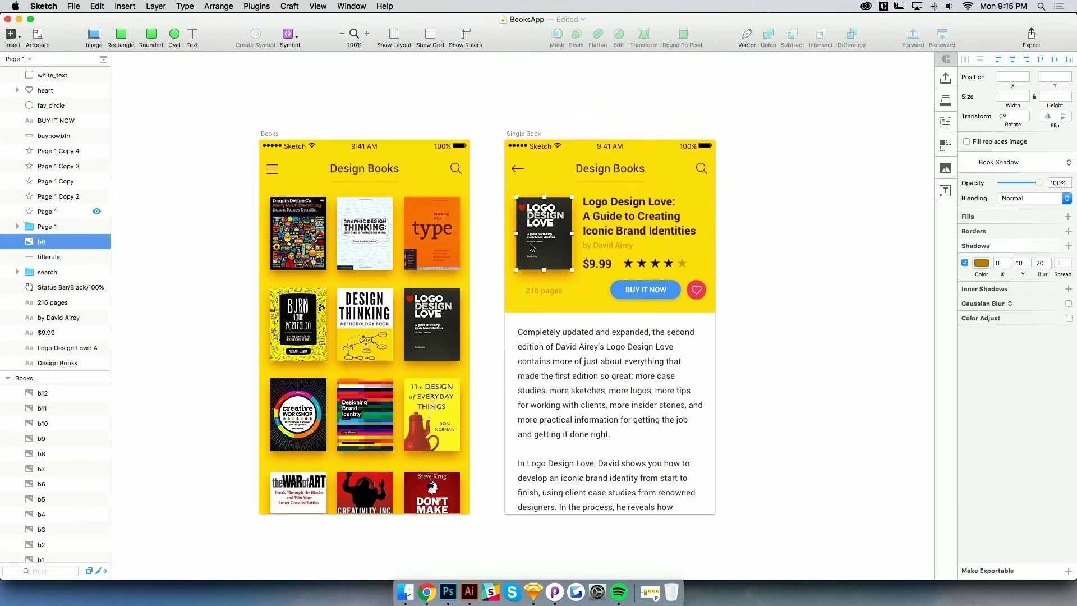
click(538, 289)
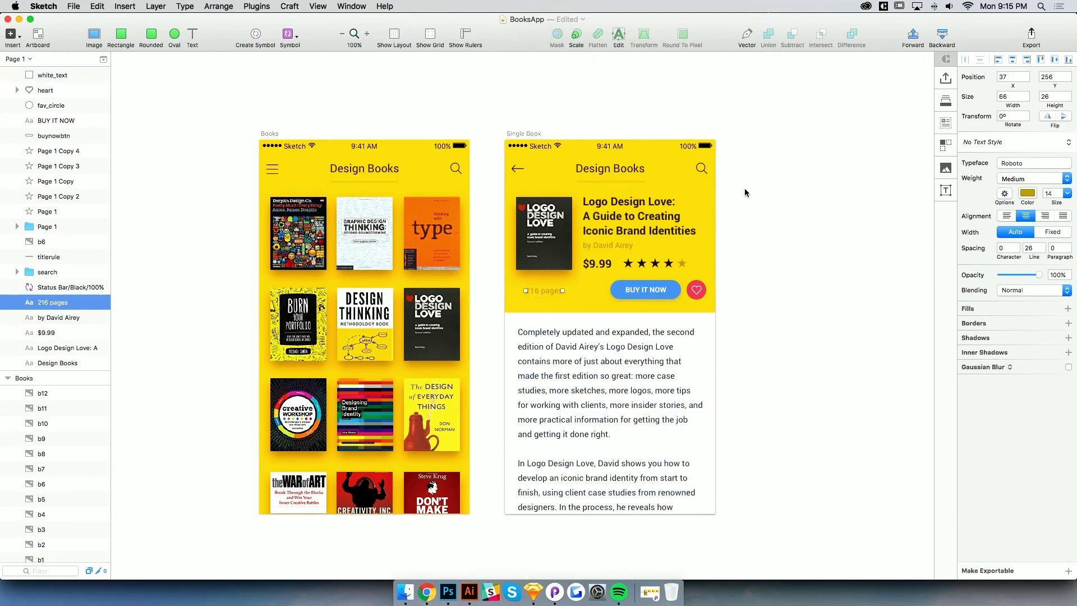
Duplicate the Single Book artboard beside the original and rename the copy Favorited
click(731, 183)
scroll(630, 228, right, 5)
drag(392, 135, 610, 139)
drag(623, 140, 617, 140)
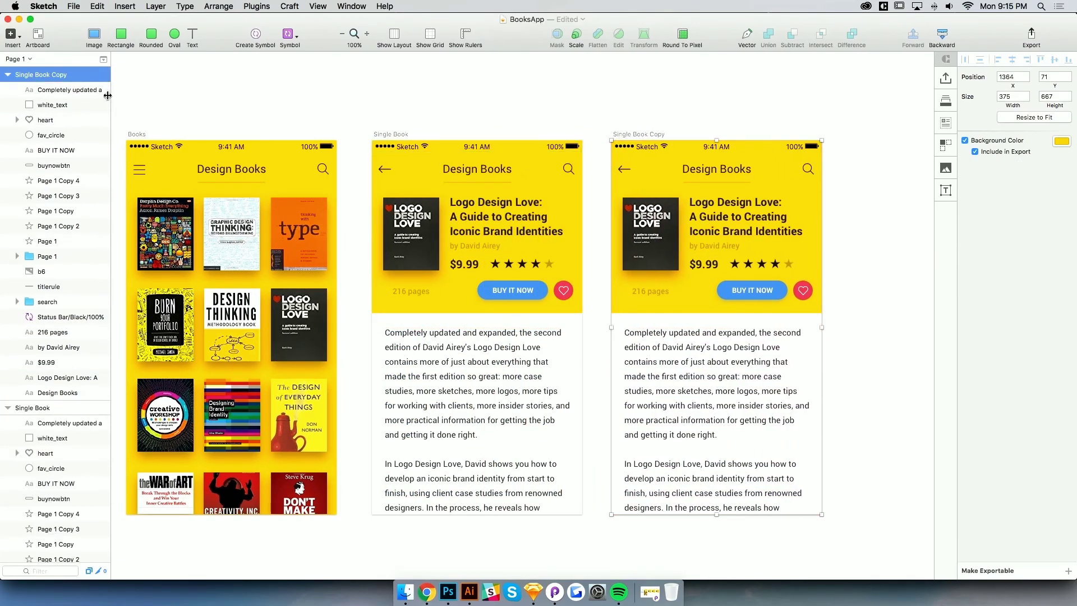
double_click(48, 76)
text(F)
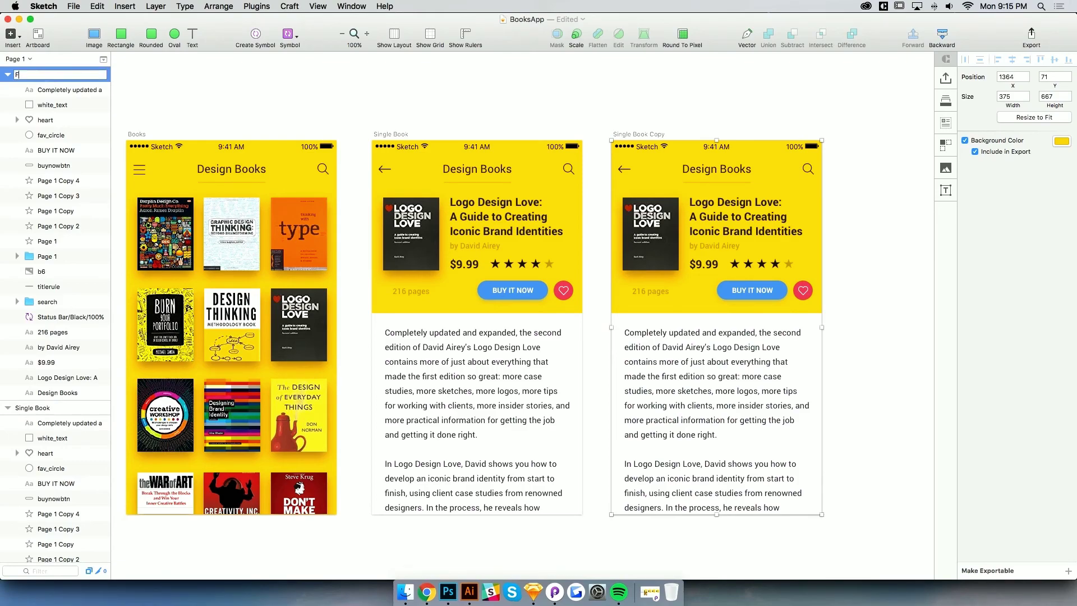
text(avorited)
key(Return)
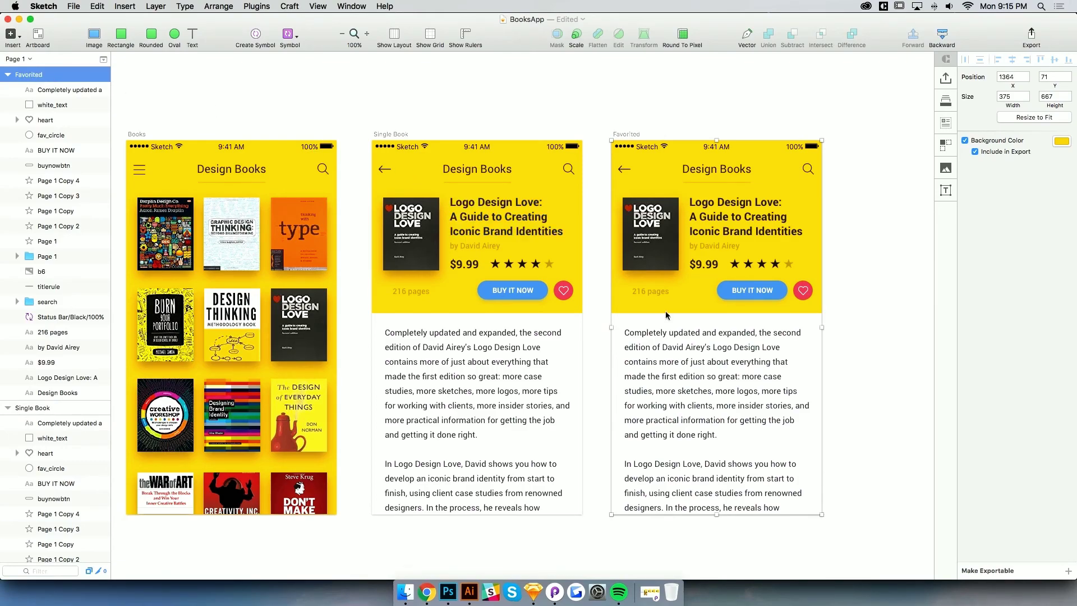
click(858, 319)
Switch to Illustrator, make the heart icon solid by deleting its inner path, and copy the solid heart
scroll(797, 337, right, 5)
click(470, 592)
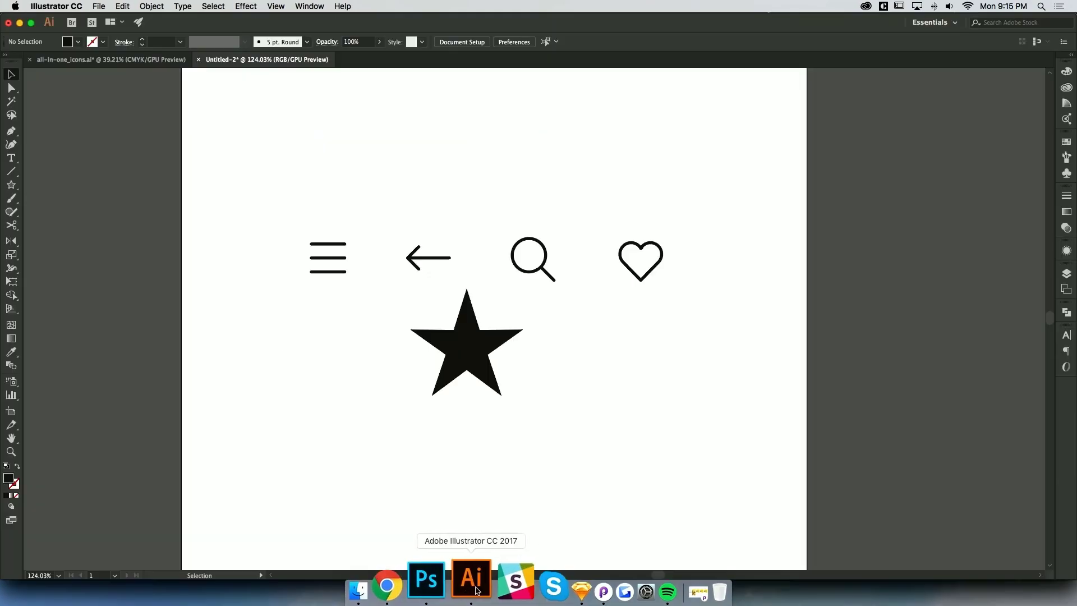
scroll(640, 258, up, 5)
key(a)
click(658, 225)
key(Delete)
key(Delete)
key(v)
click(673, 289)
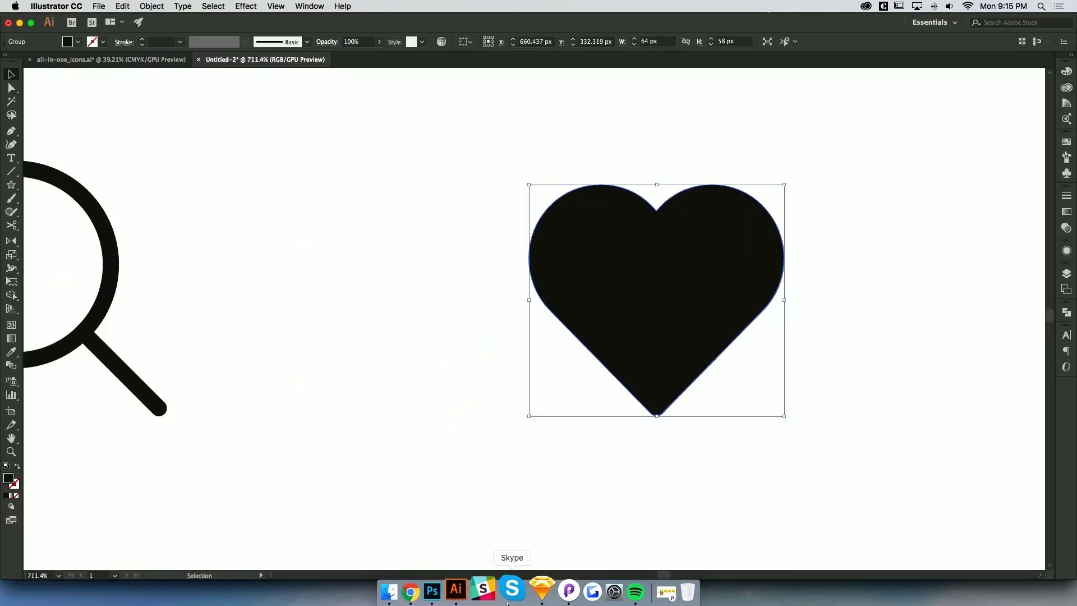
Switch to Sketch and paste the solid heart onto the Favorited artboard without its Page 1 group and Clip 2 mask
click(537, 592)
scroll(642, 349, up, 10)
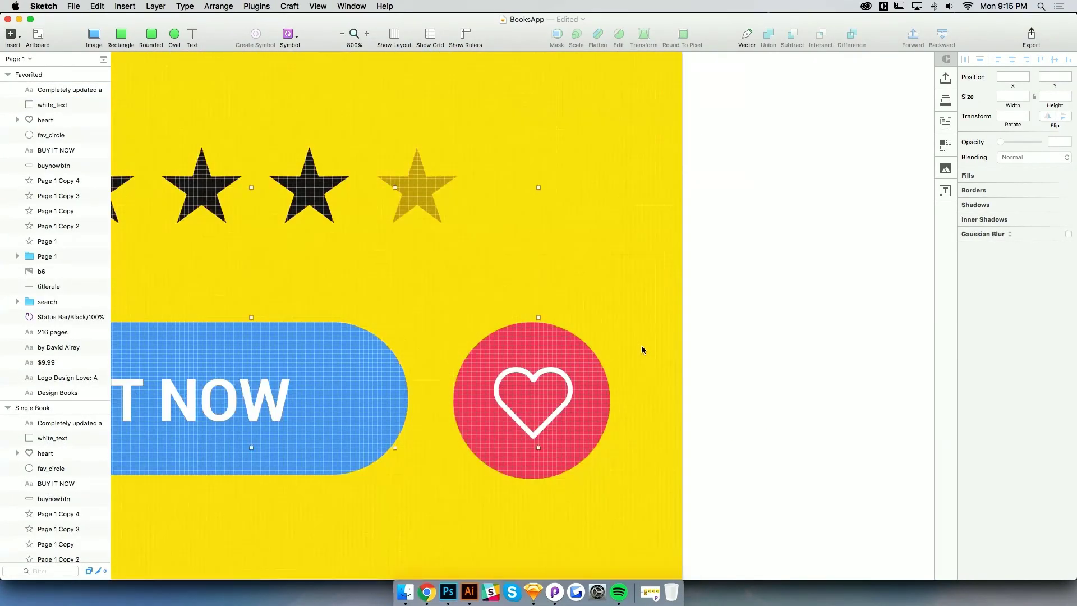
key(super+v)
click(17, 89)
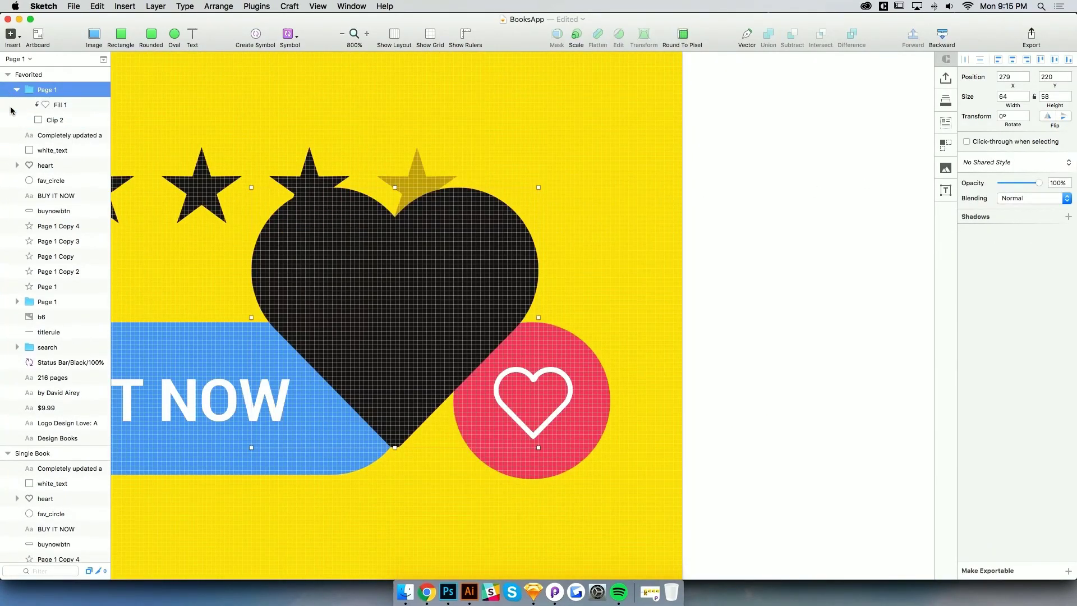
click(60, 106)
key(Delete)
click(38, 90)
key(Delete)
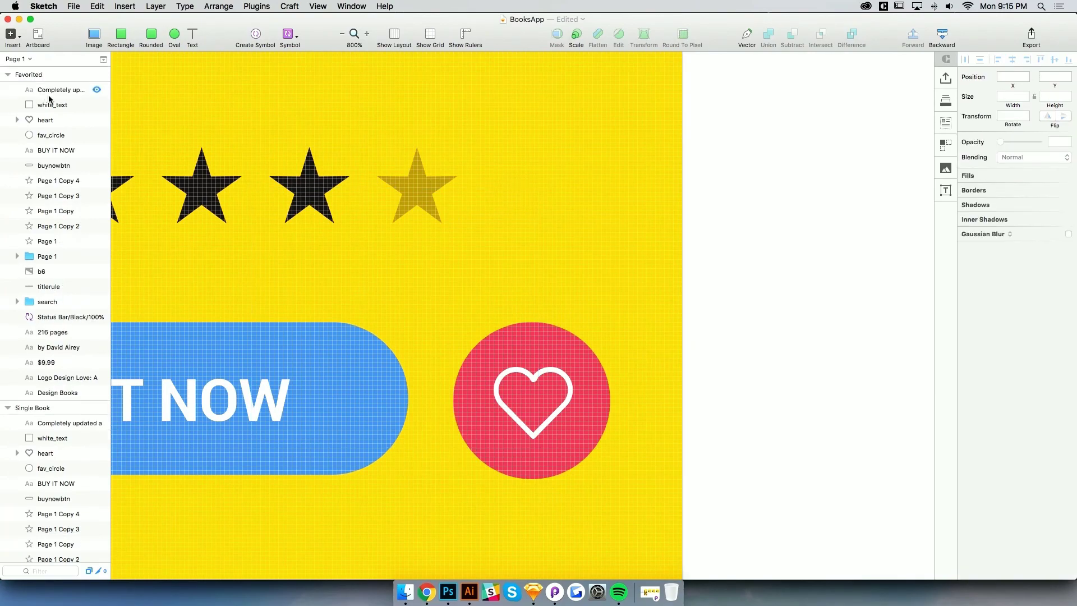
key(super+v)
drag(422, 318, 440, 331)
Rename the pasted Fill 1 shape as heart and set its fill to white
double_click(41, 93)
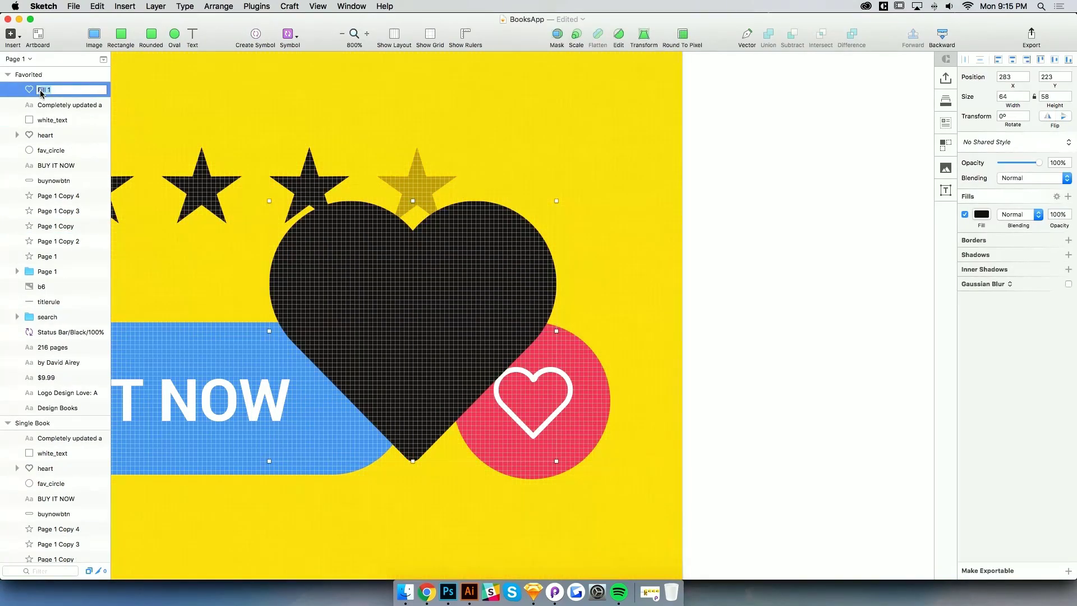
key(Return)
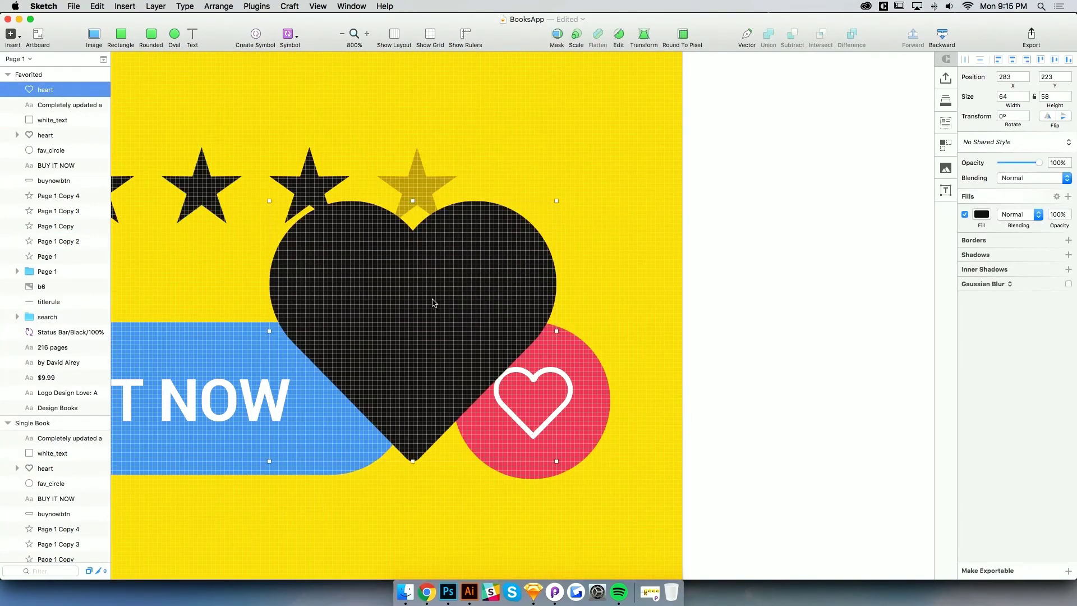
click(984, 215)
drag(971, 272, 933, 233)
click(449, 301)
Scale the white heart down to 18 px wide and place it over the outlined heart on the red circle
drag(449, 301, 578, 394)
drag(682, 290, 581, 382)
drag(528, 455, 574, 444)
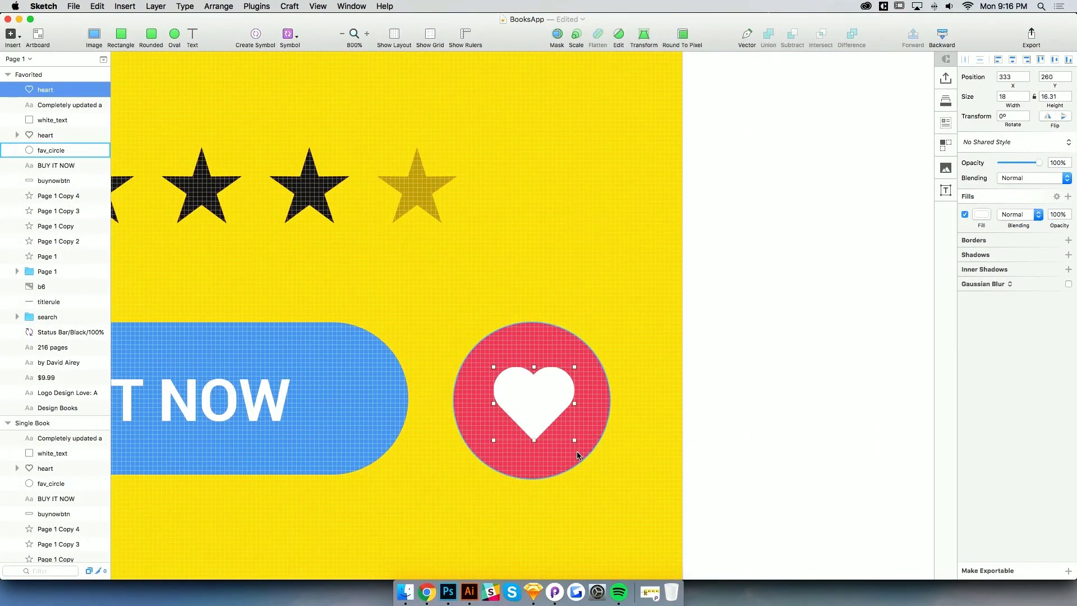
Delete the original outlined heart beneath the solid white one on the Favorited artboard and clear the selection
key(Delete)
click(556, 419)
click(556, 416)
key(Delete)
key(super+v)
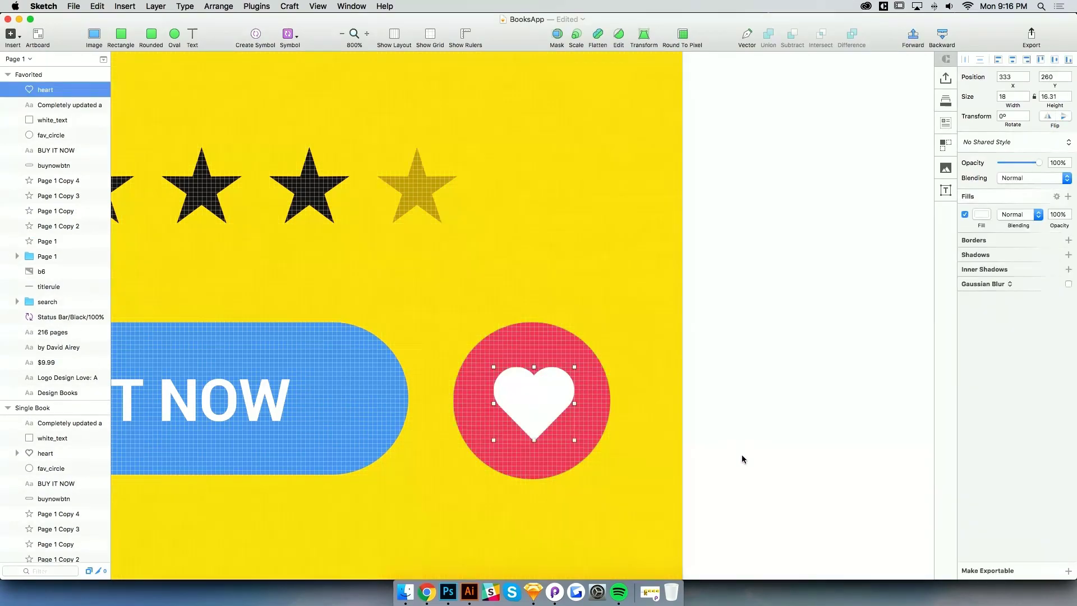
click(742, 455)
Review the Favorited screen alongside the Books and Single Book artboards and save the BooksApp document
key(z)
alt+click(547, 367)
alt+click(550, 368)
alt+click(549, 367)
alt+click(549, 368)
scroll(536, 415, left, 1)
key(z)
click(537, 399)
click(537, 400)
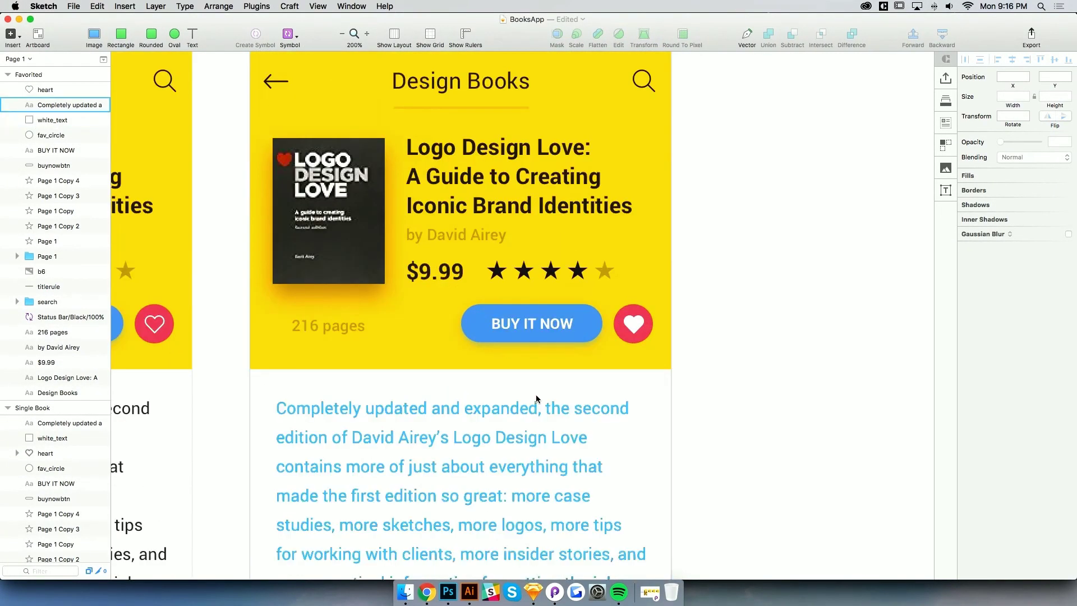
key(super+minus)
key(super+minus)
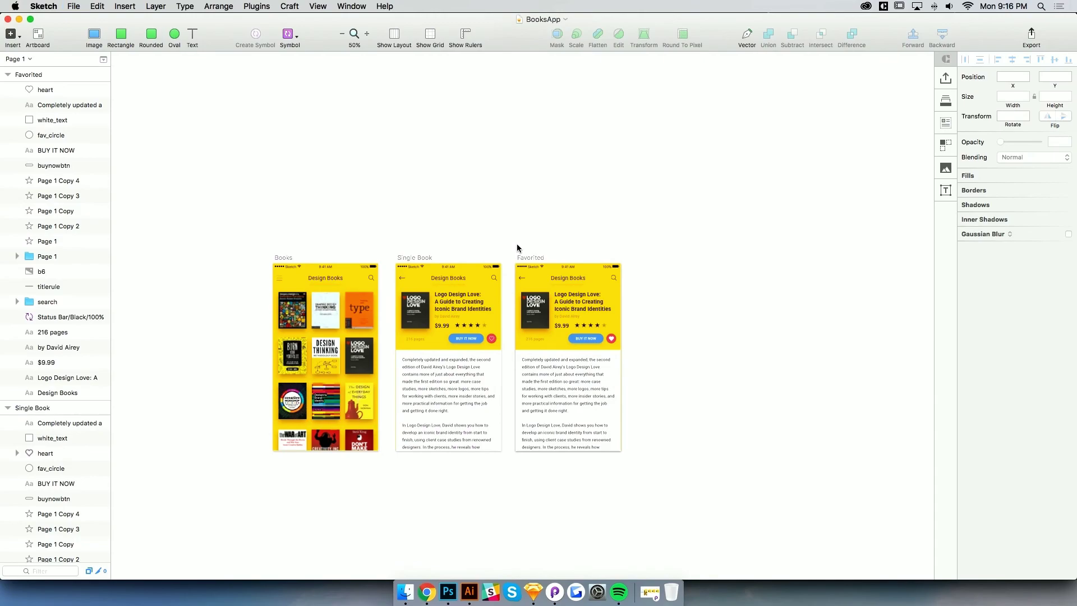
Switch to Principle and arrange the Books_Principle document with its preview window beside the canvas
click(555, 592)
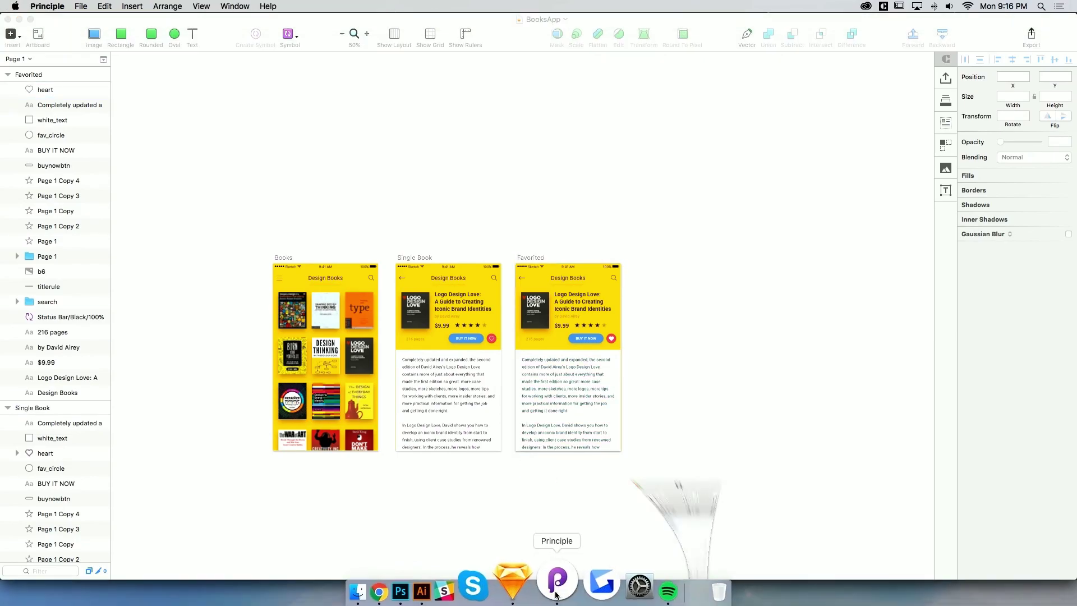
drag(358, 90, 298, 44)
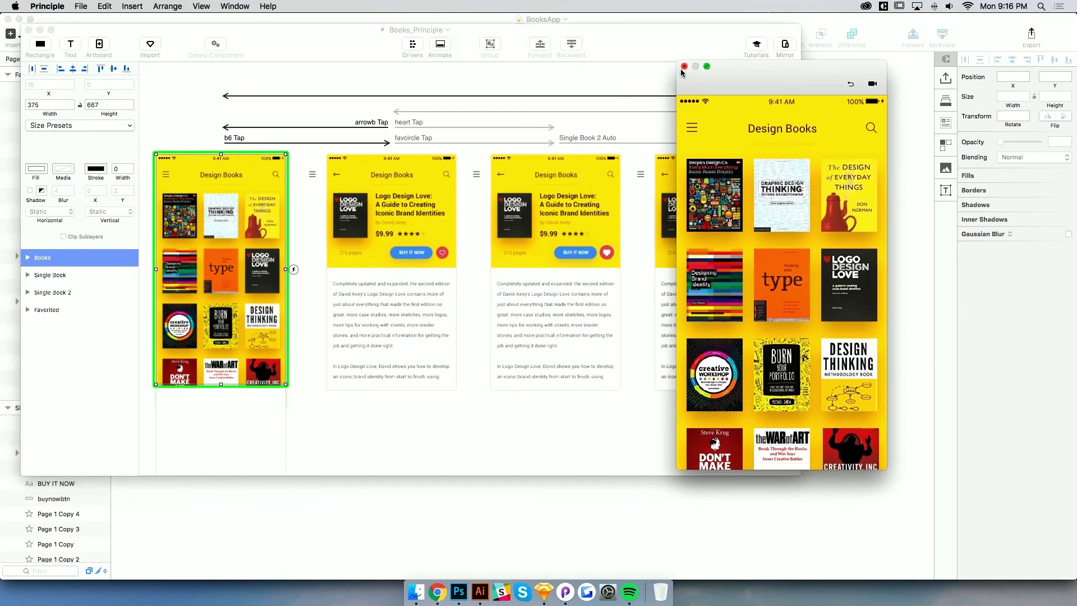
click(684, 66)
drag(645, 85, 857, 117)
drag(633, 35, 610, 35)
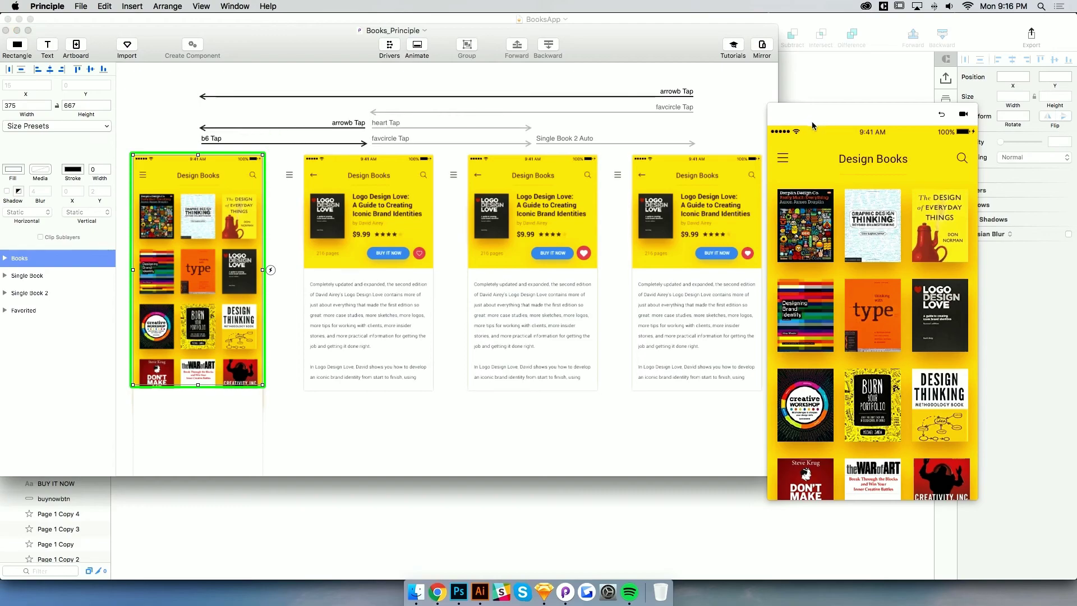
drag(812, 119, 888, 119)
Look over the artboards and tap transitions of the finished Books_Principle prototype
click(769, 443)
scroll(763, 460, down, 10)
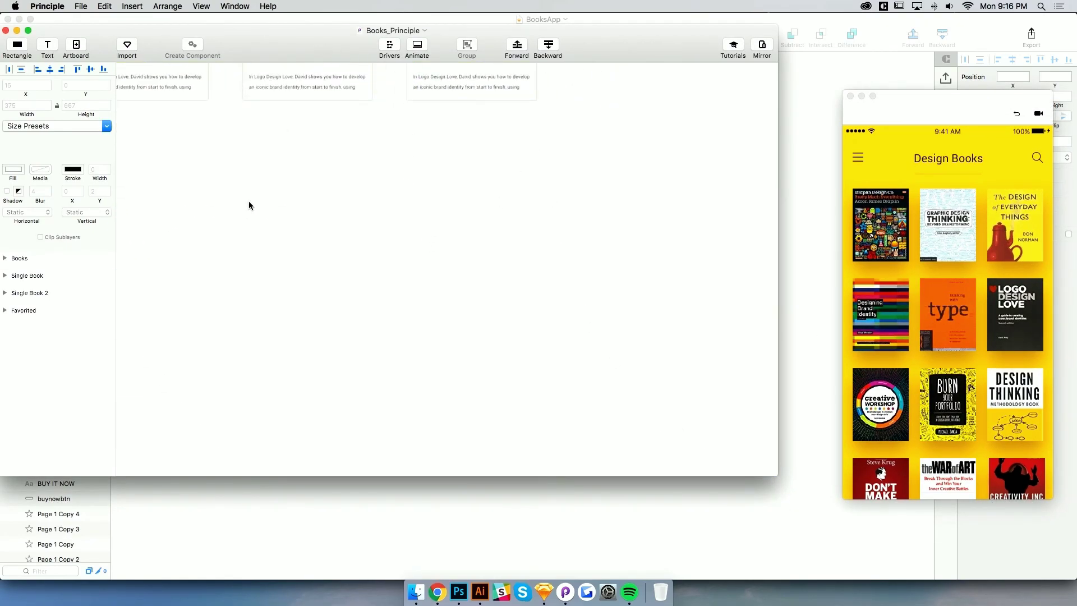
scroll(351, 233, up, 8)
scroll(400, 242, left, 5)
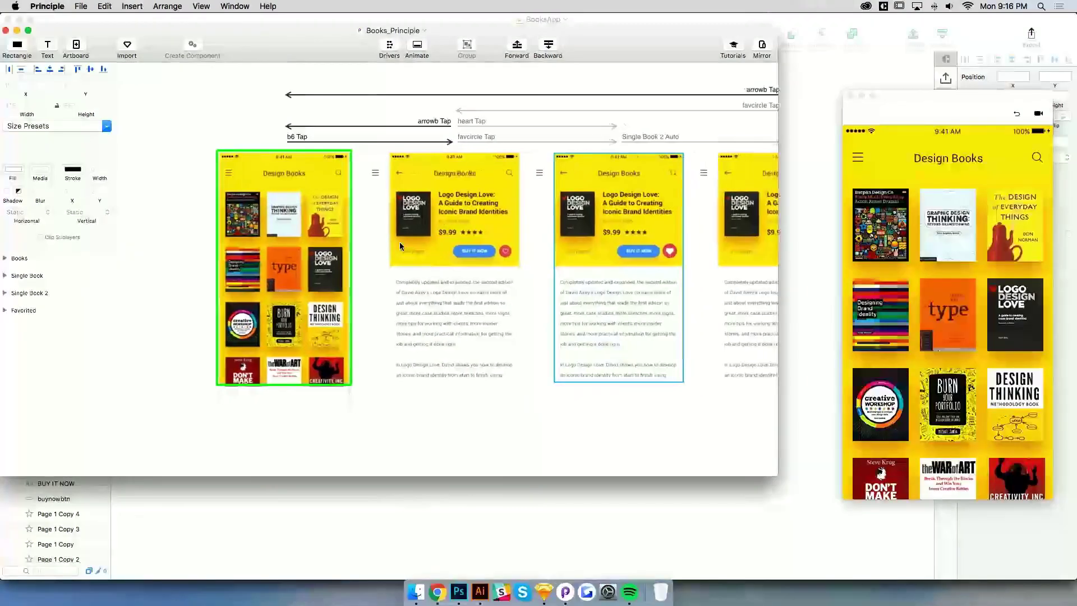
scroll(468, 130, right, 3)
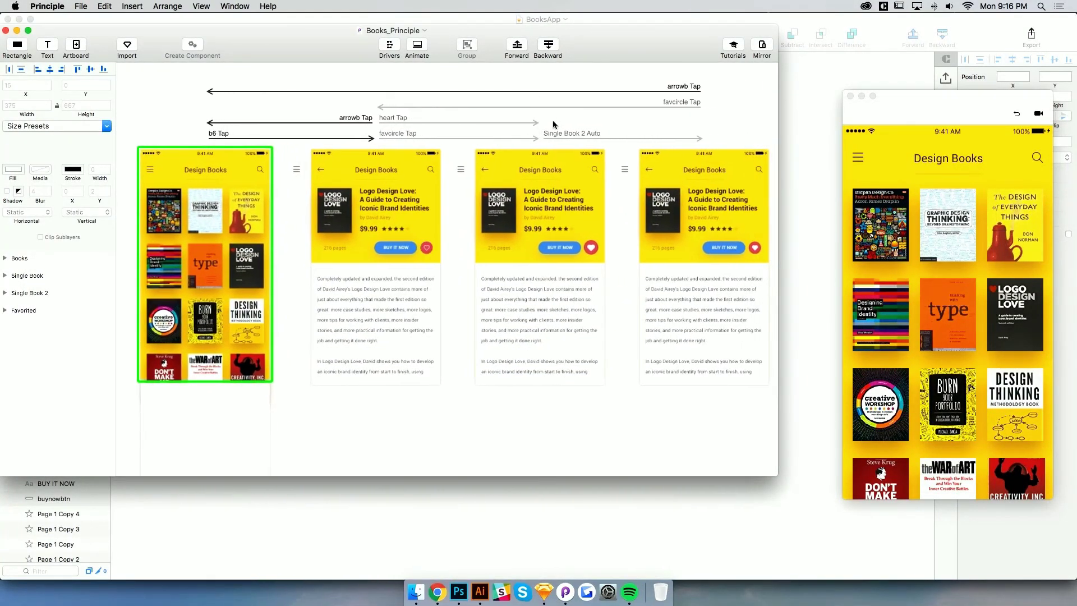
click(335, 216)
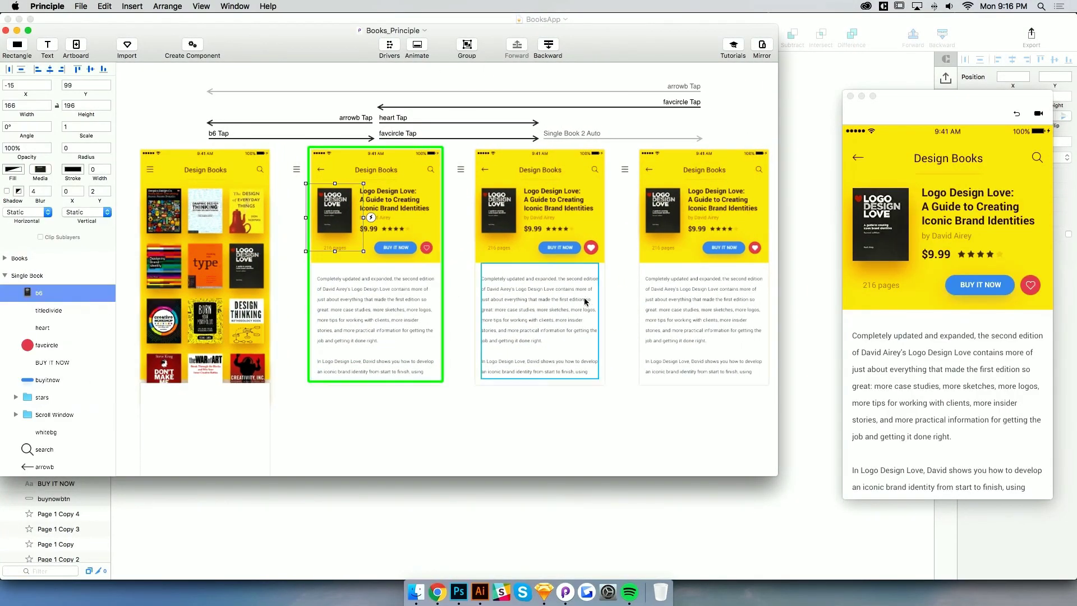
drag(601, 57, 642, 60)
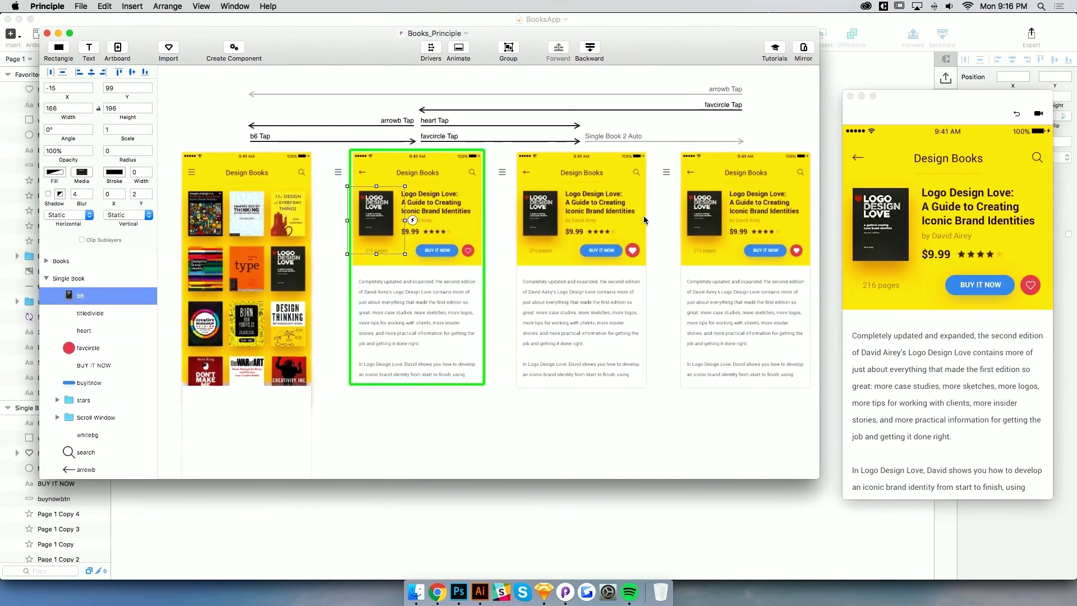
click(512, 420)
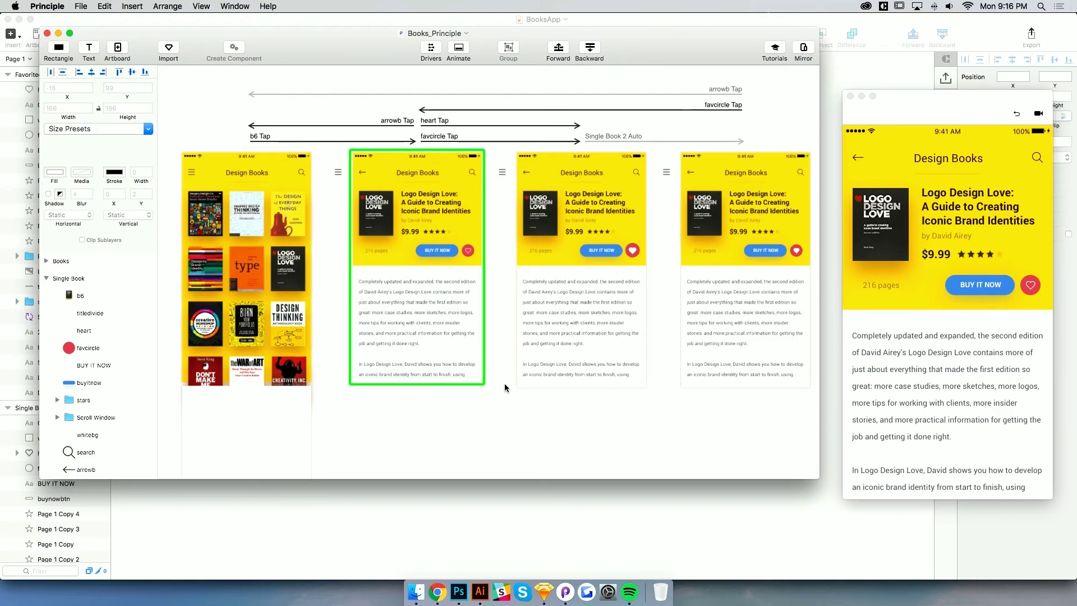
Test the prototype in the preview by returning to the book list, opening the Logo Design Love book and favoriting it
click(858, 157)
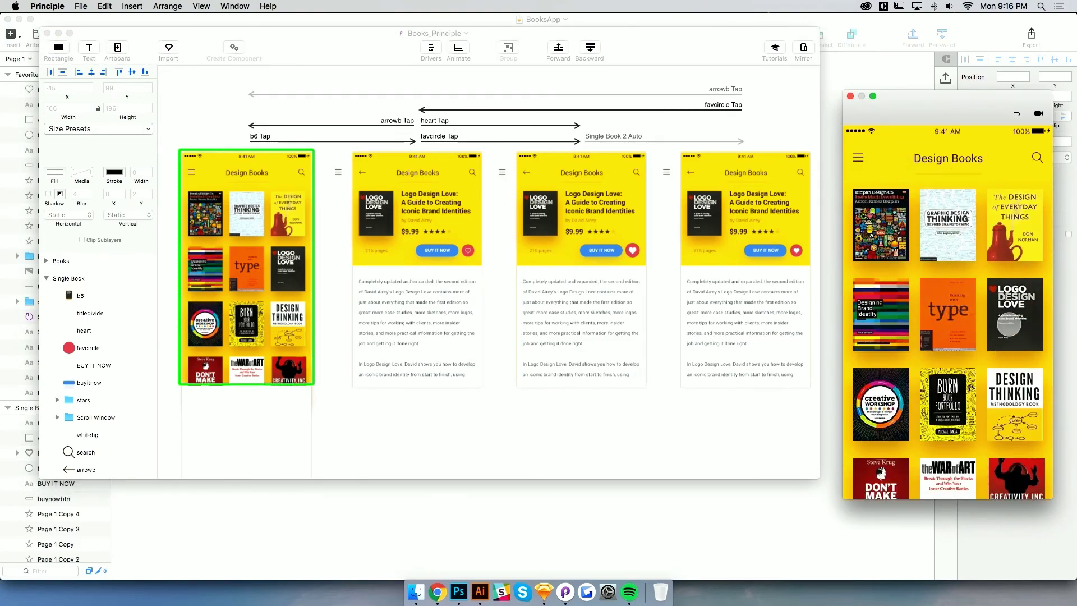
click(1009, 326)
click(1030, 285)
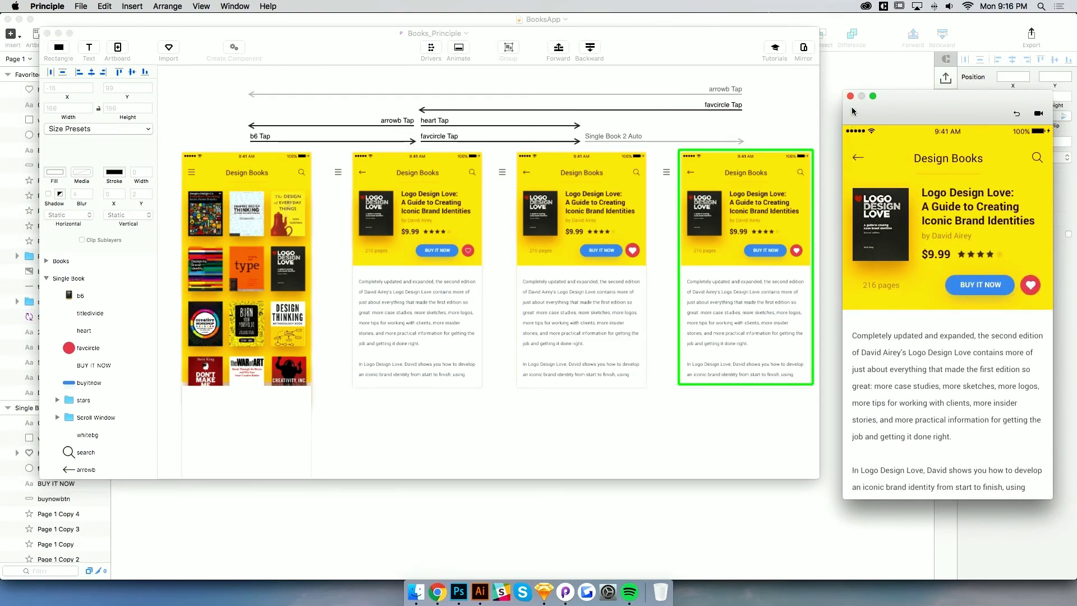
Close Books_Principle, start a new Principle document, and enlarge its window with the preview placed beside the artboard
click(47, 34)
click(566, 592)
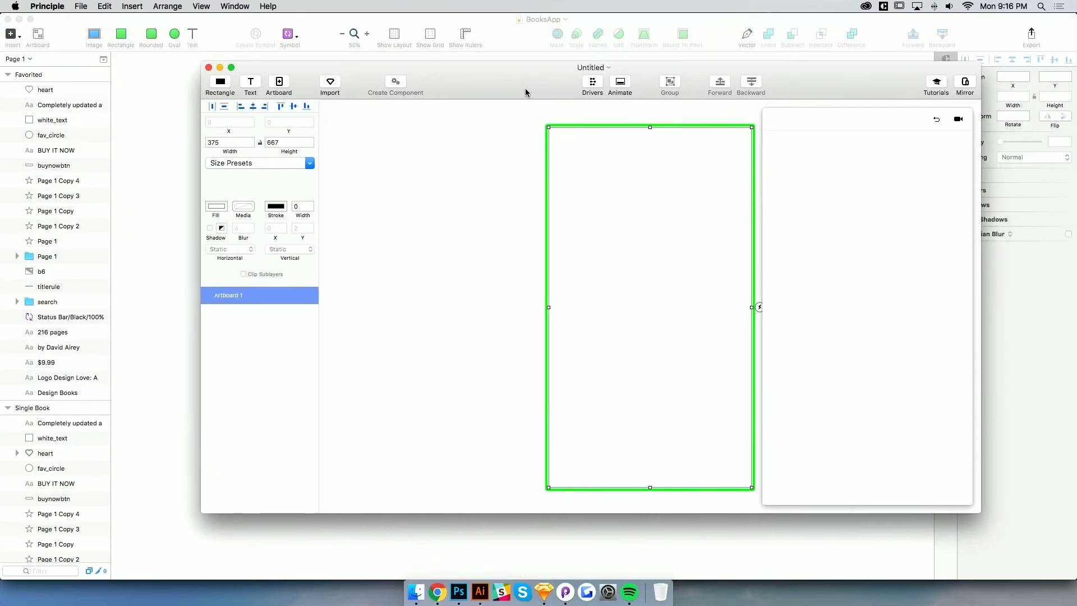
drag(532, 89, 444, 98)
click(236, 6)
click(241, 32)
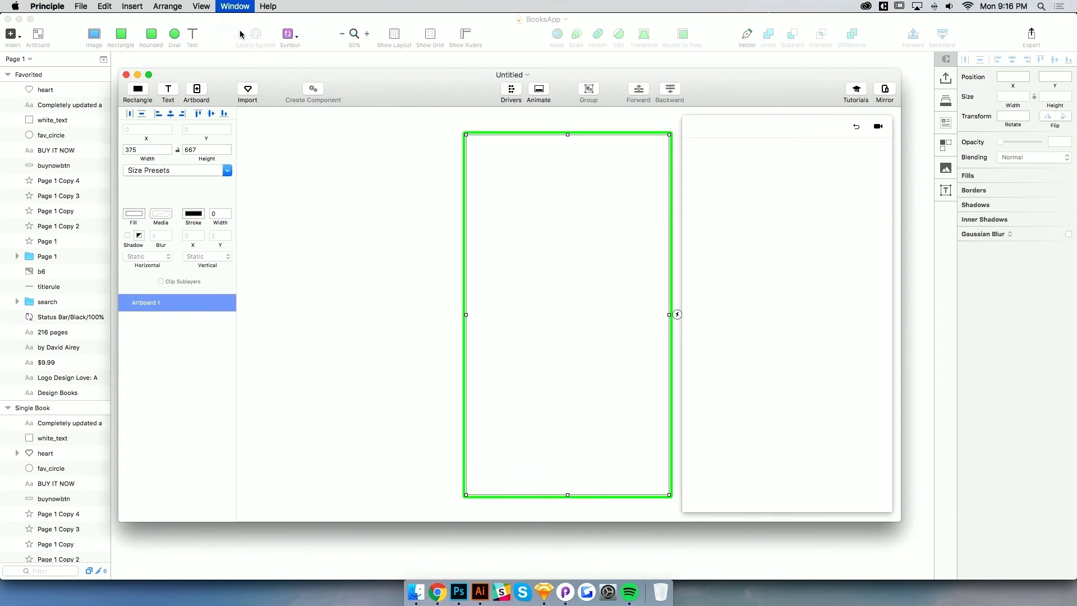
drag(947, 78, 948, 122)
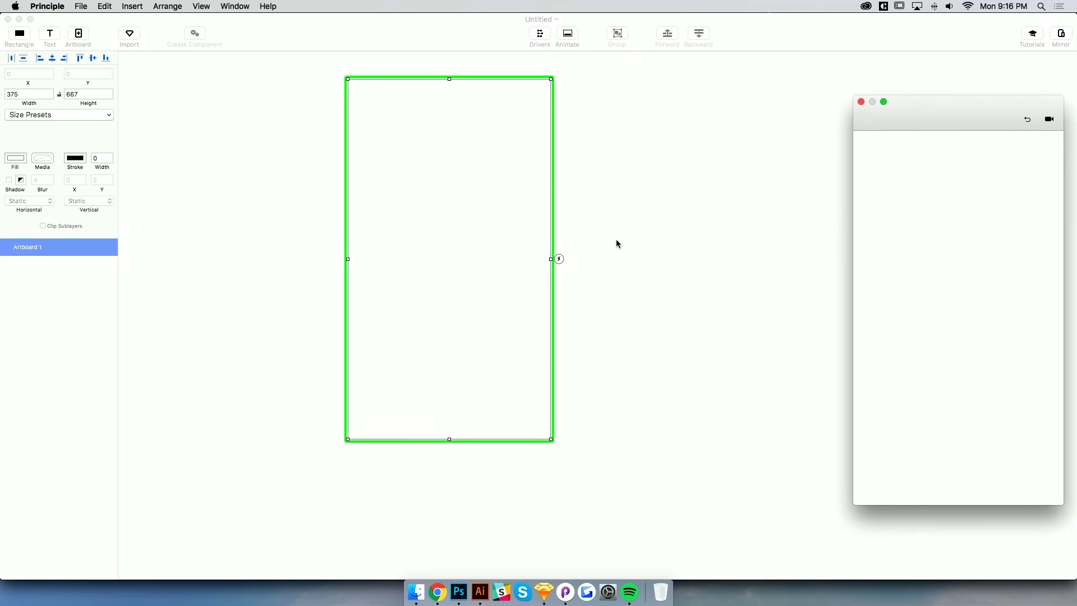
scroll(687, 303, up, 5)
scroll(702, 270, down, 2)
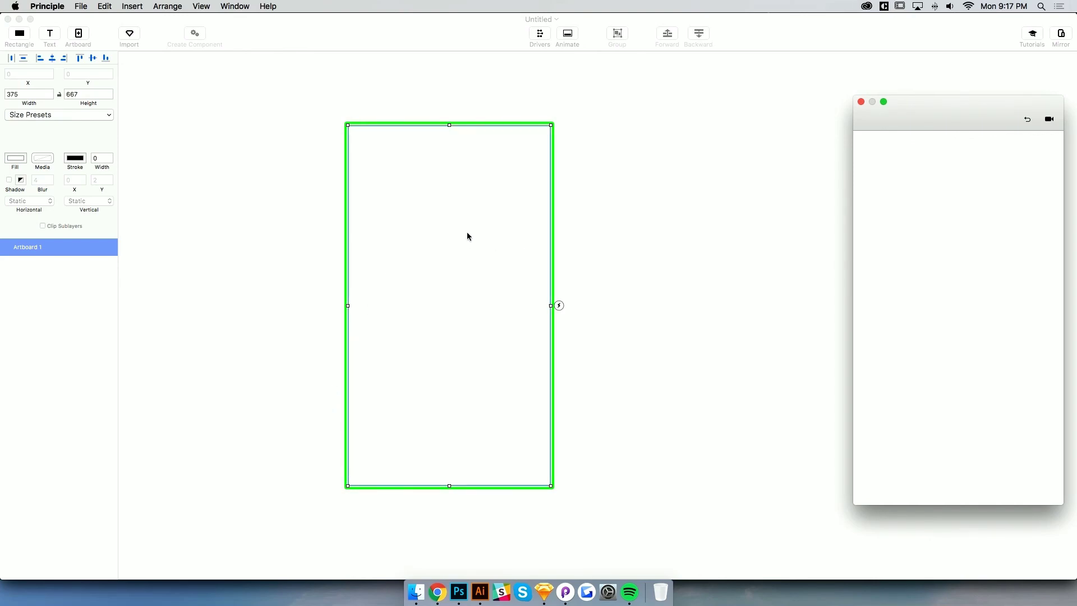
Import the BooksApp artboards from Sketch into the new Principle document and bring all three into view
click(424, 33)
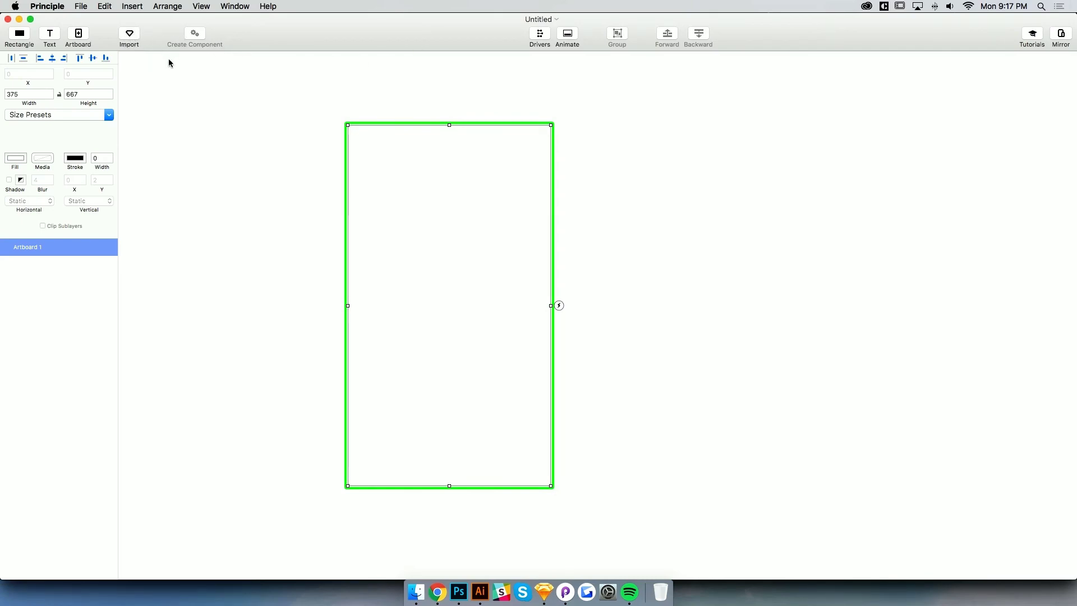
click(129, 36)
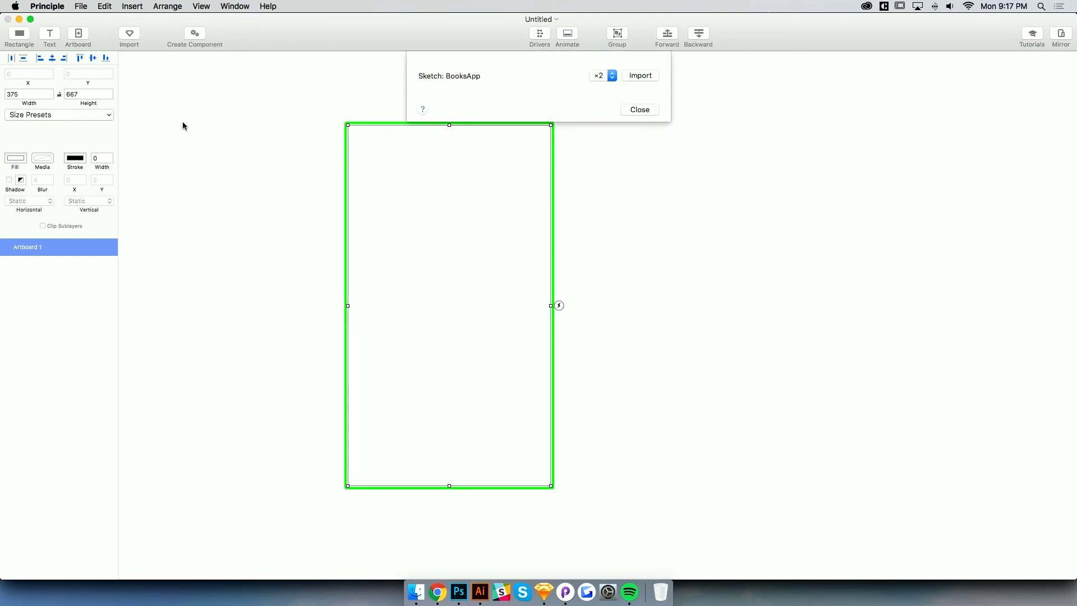
click(612, 75)
click(646, 77)
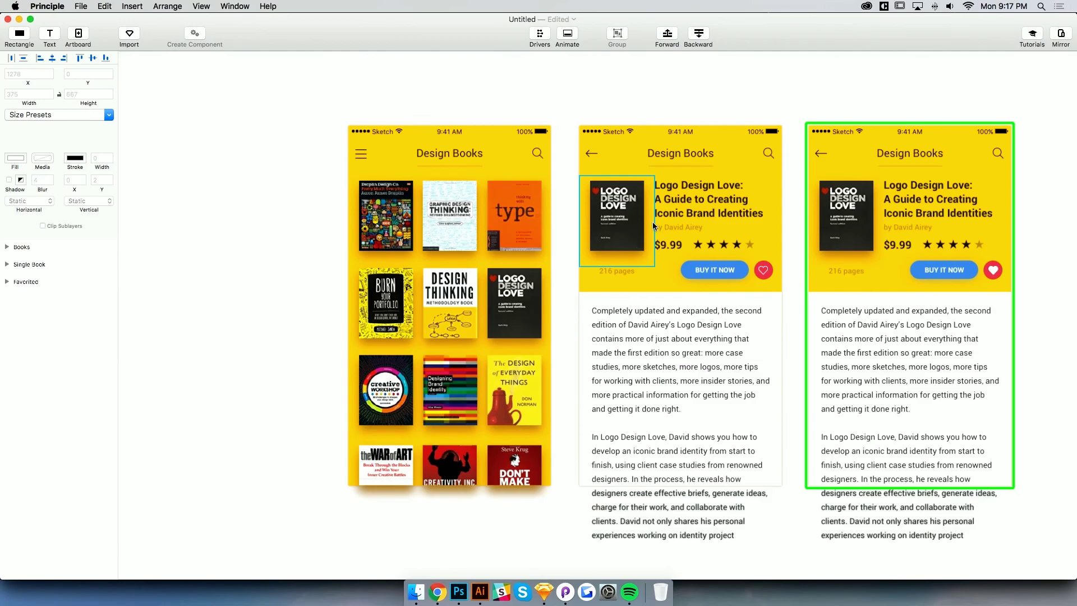
scroll(652, 221, right, 5)
drag(539, 282, 592, 280)
Inspect the imported layers, checking the Logo Design Love cover on the Single Book artboard and its b6 counterpart on Books
click(322, 152)
click(609, 172)
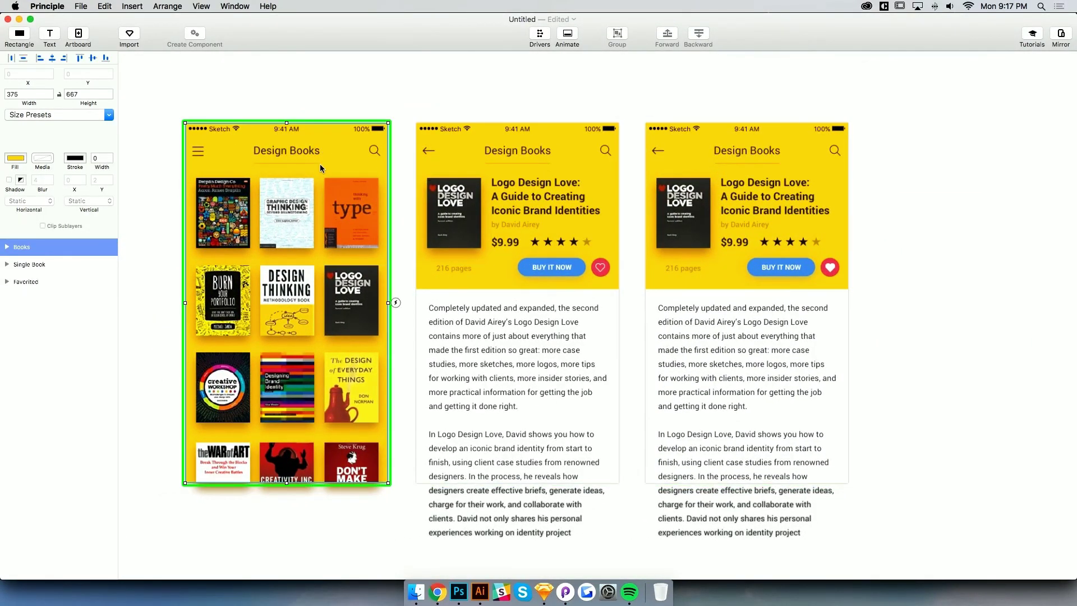
click(472, 189)
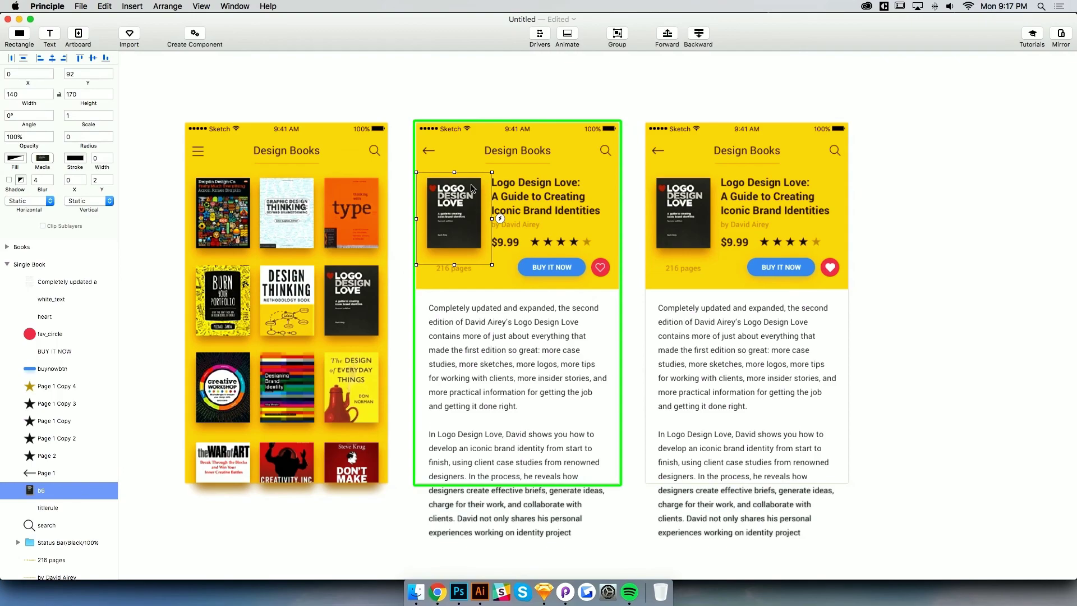
click(429, 151)
click(355, 296)
click(355, 297)
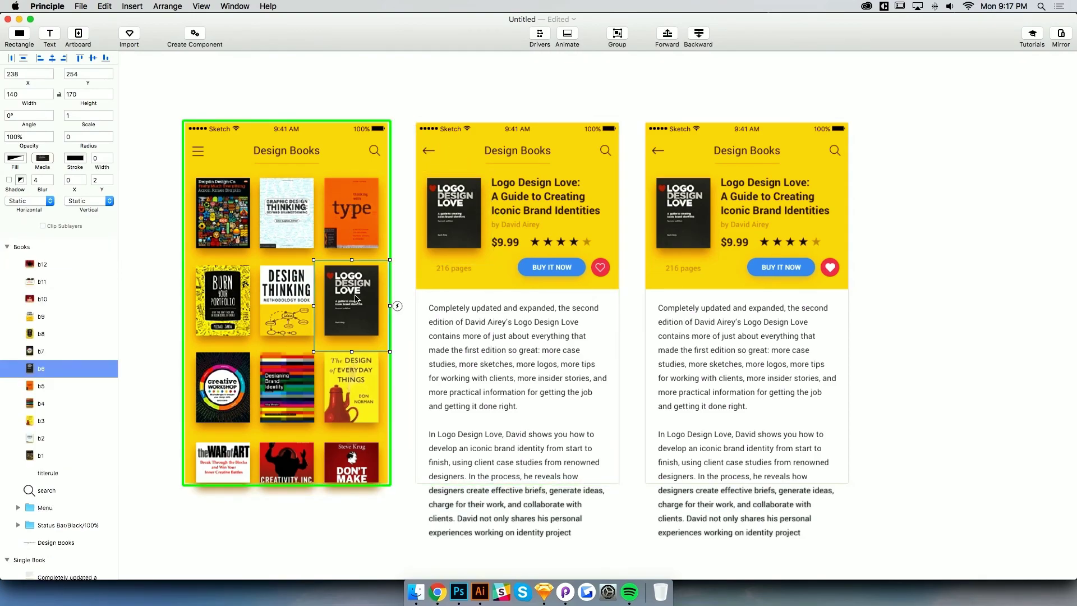
Add a Tap transition from the b6 cover on the Books artboard to the Single Book artboard and try it in the preview
click(397, 309)
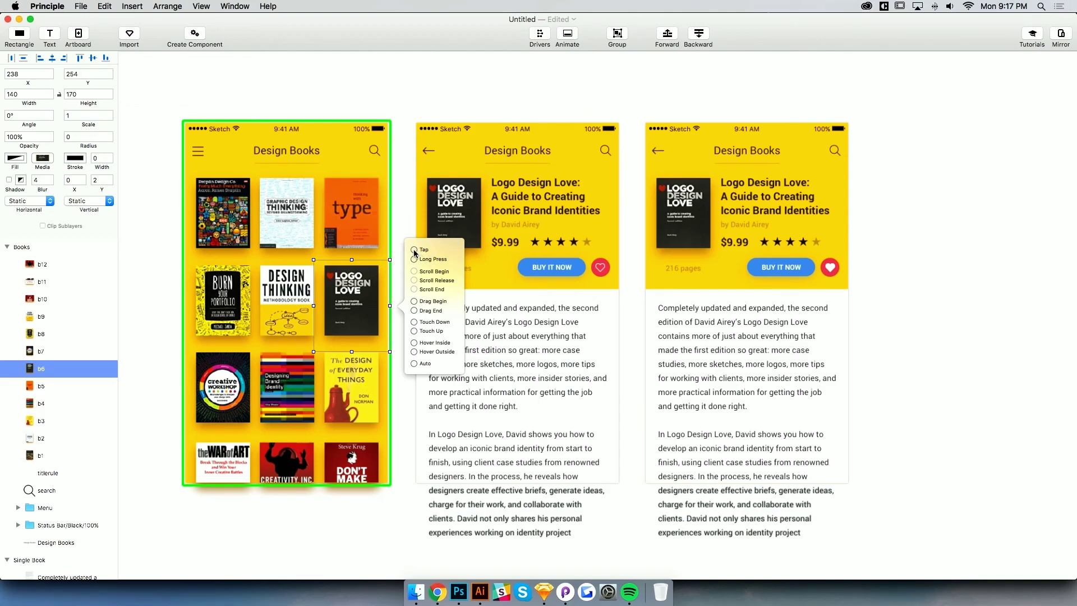
drag(414, 251, 465, 165)
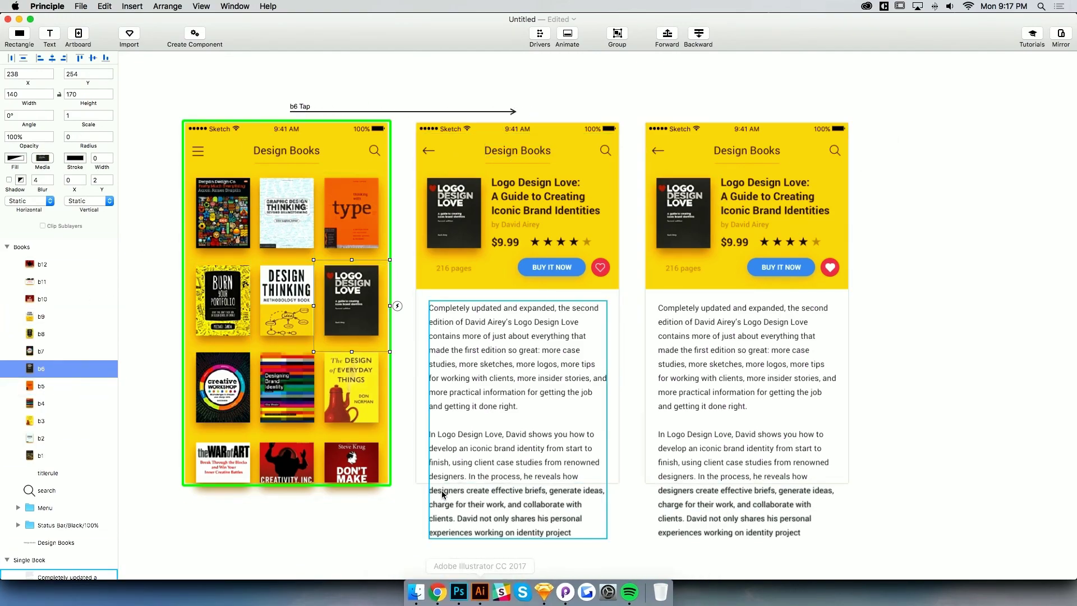
key(super+p)
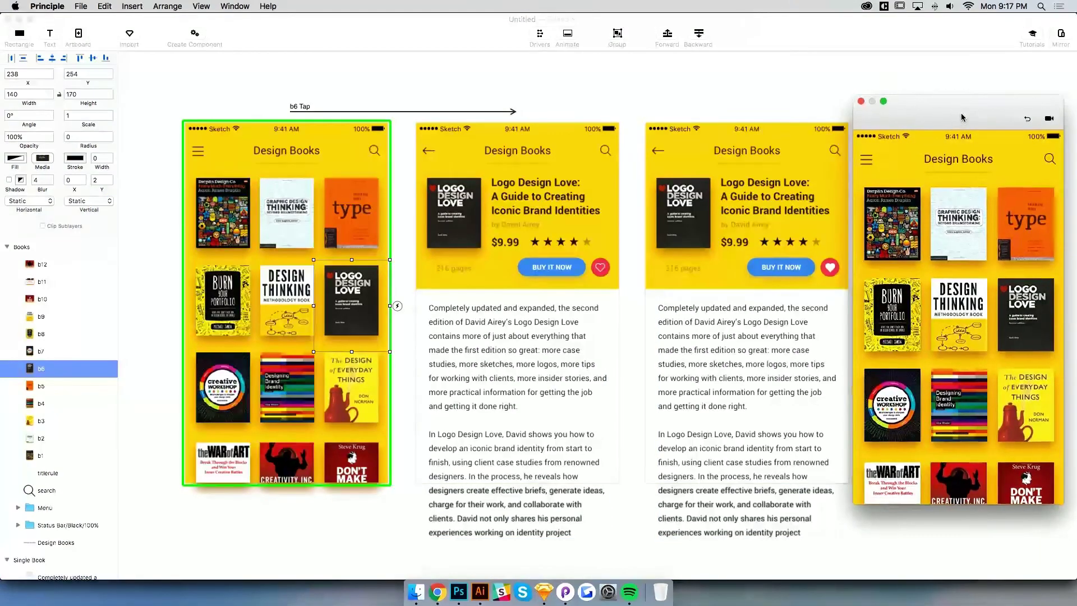
drag(963, 121, 959, 101)
click(1030, 299)
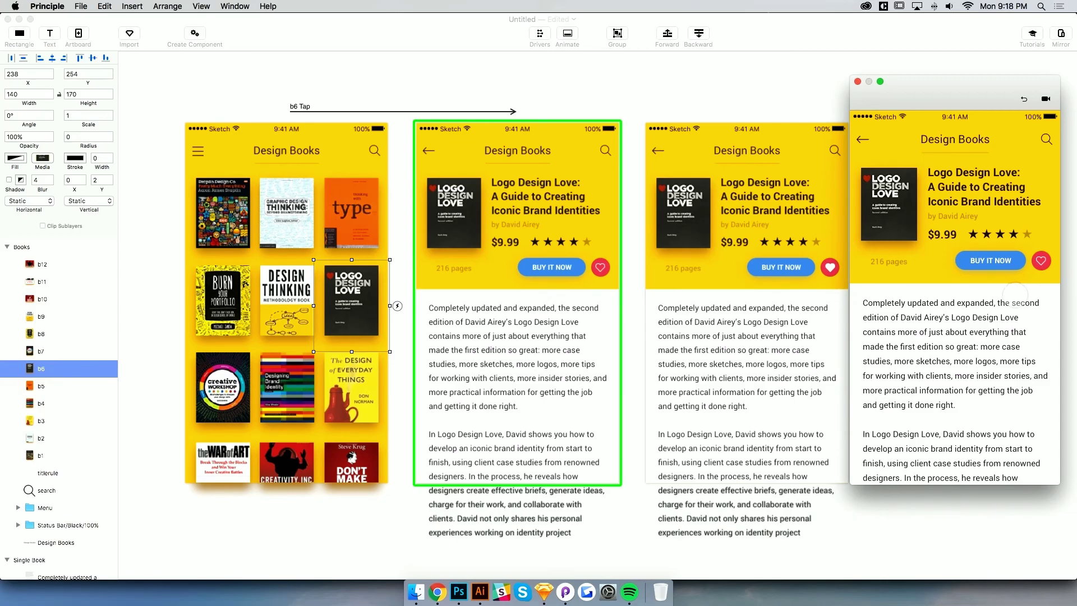
click(644, 93)
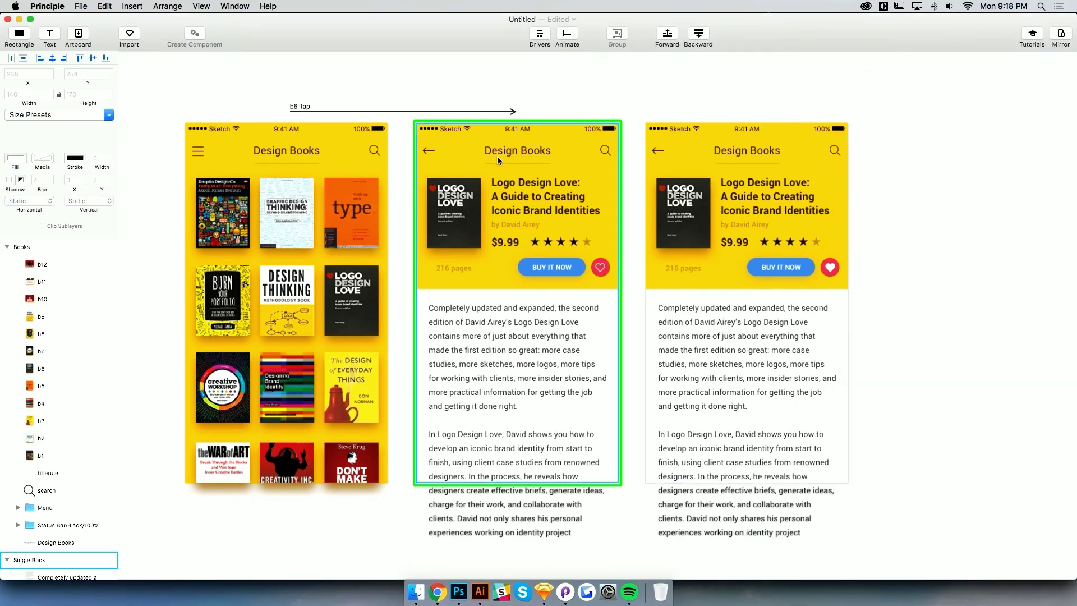
Add a Tap transition from the back arrow on the Single Book artboard to the Books artboard
click(429, 151)
click(443, 150)
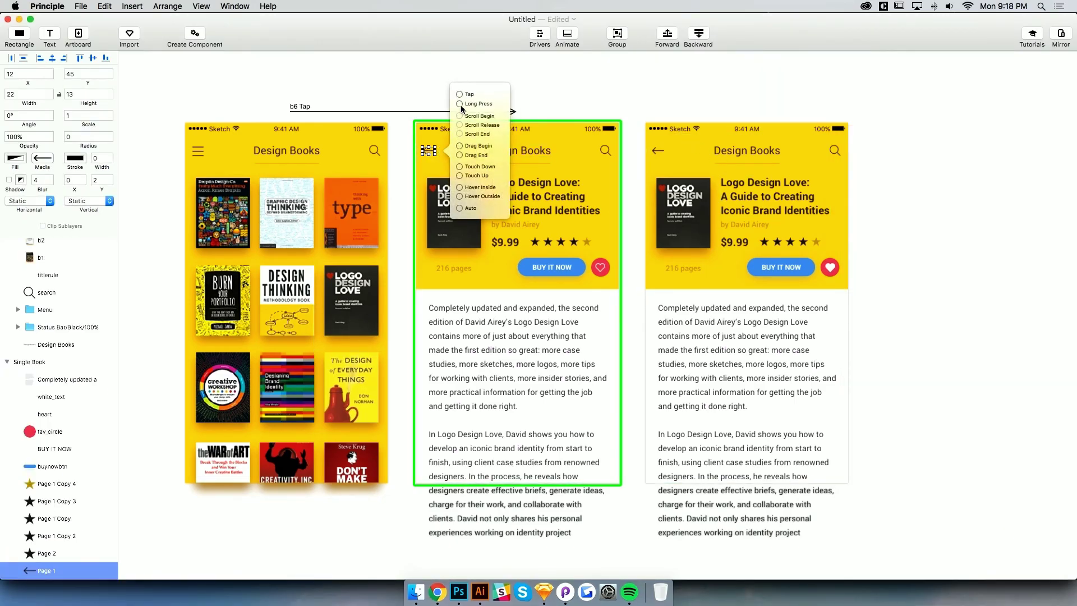
click(459, 93)
click(340, 171)
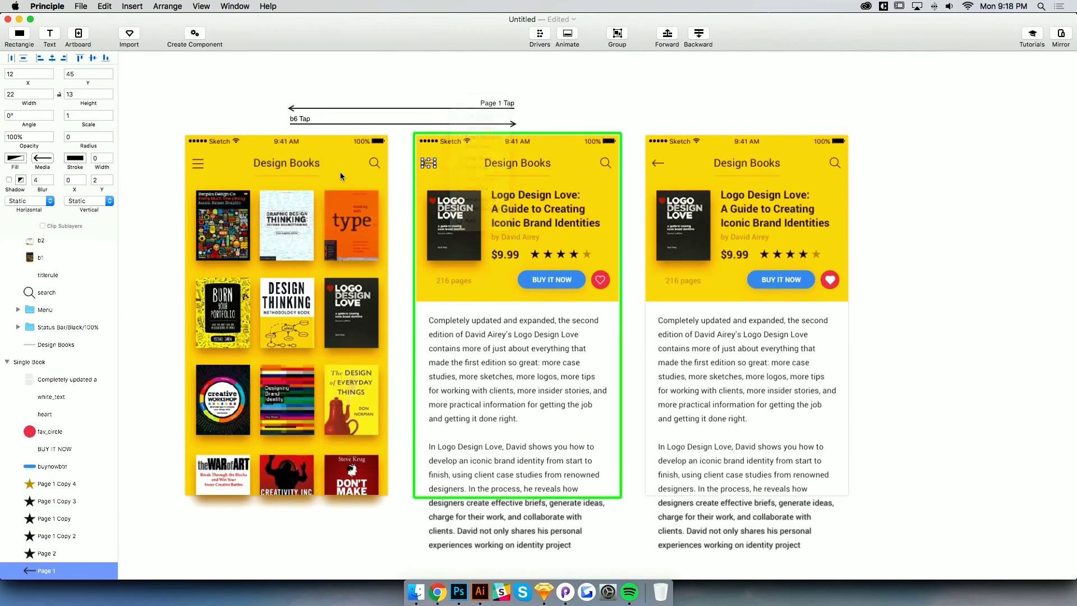
Test the prototype in the preview by repeatedly opening the Logo Design Love book and returning to the book list
key(super+p)
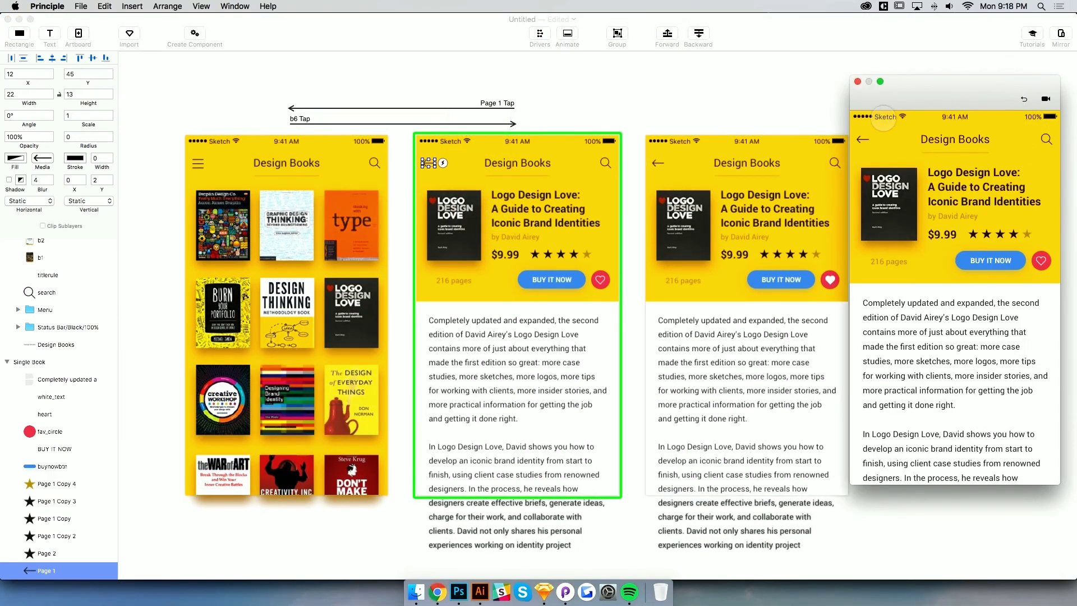
click(863, 139)
drag(948, 99, 955, 90)
click(1019, 270)
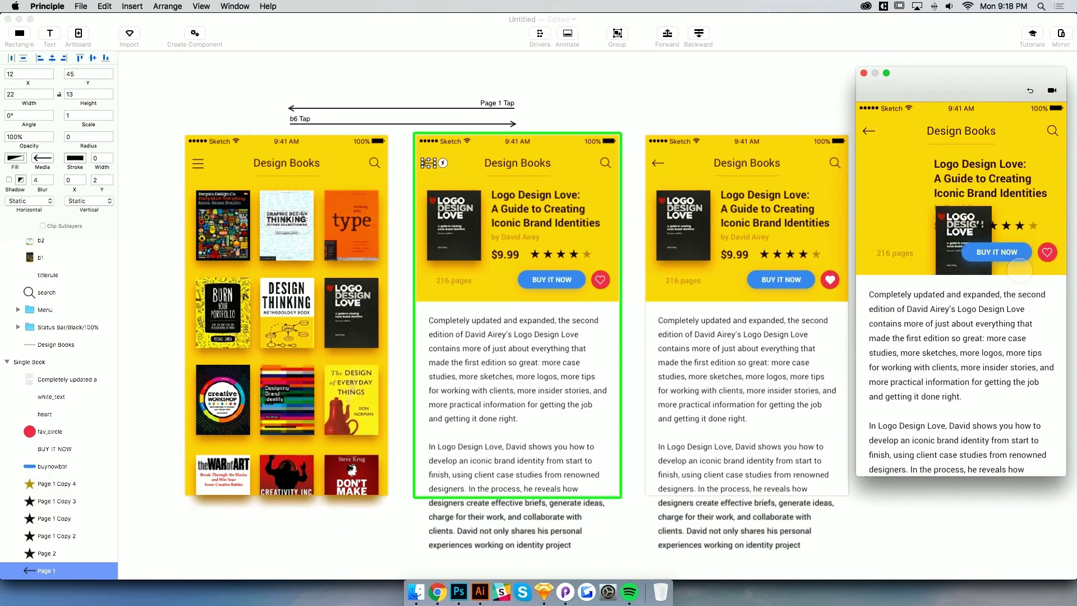
click(869, 130)
click(1024, 272)
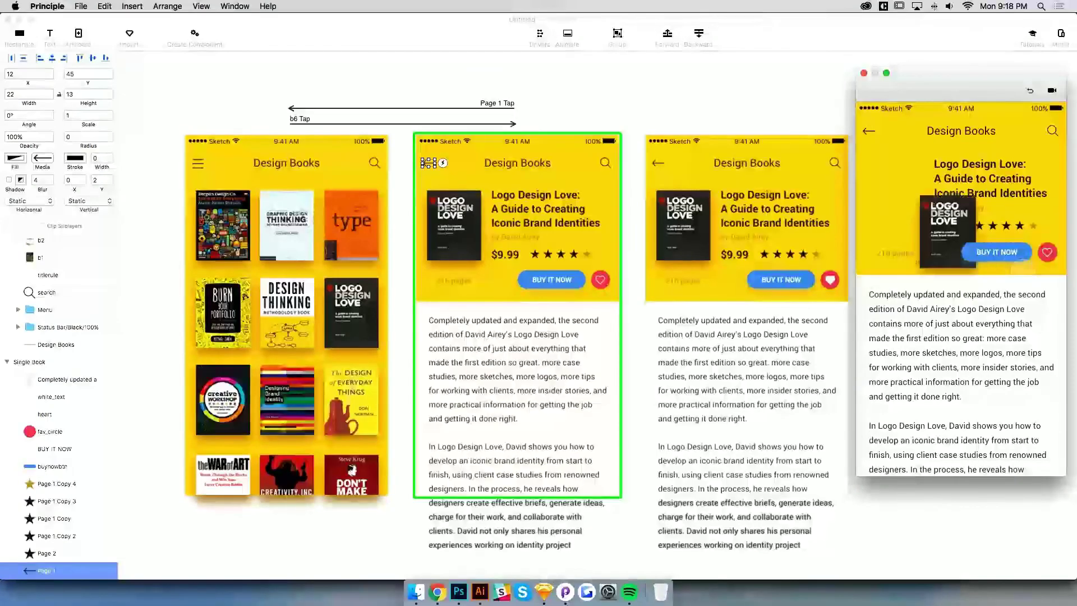
click(867, 131)
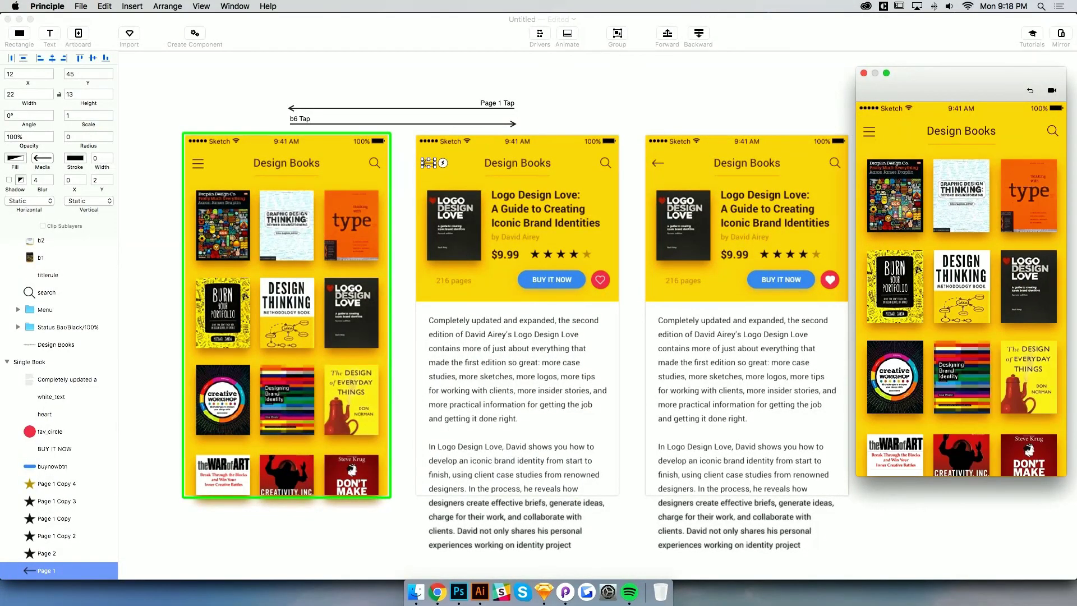
click(1024, 277)
click(867, 130)
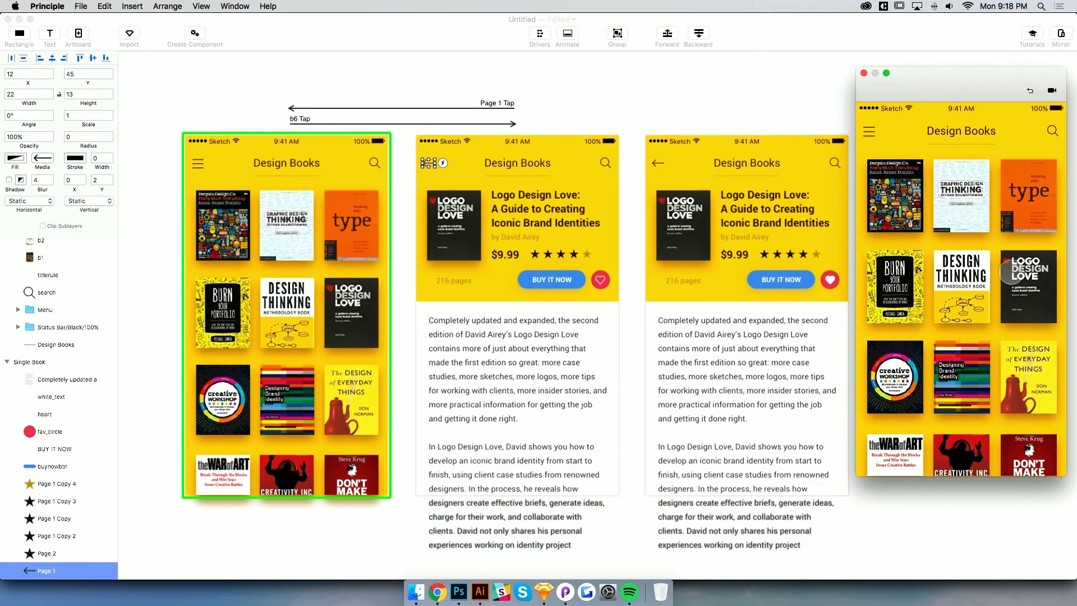
click(1009, 269)
click(578, 89)
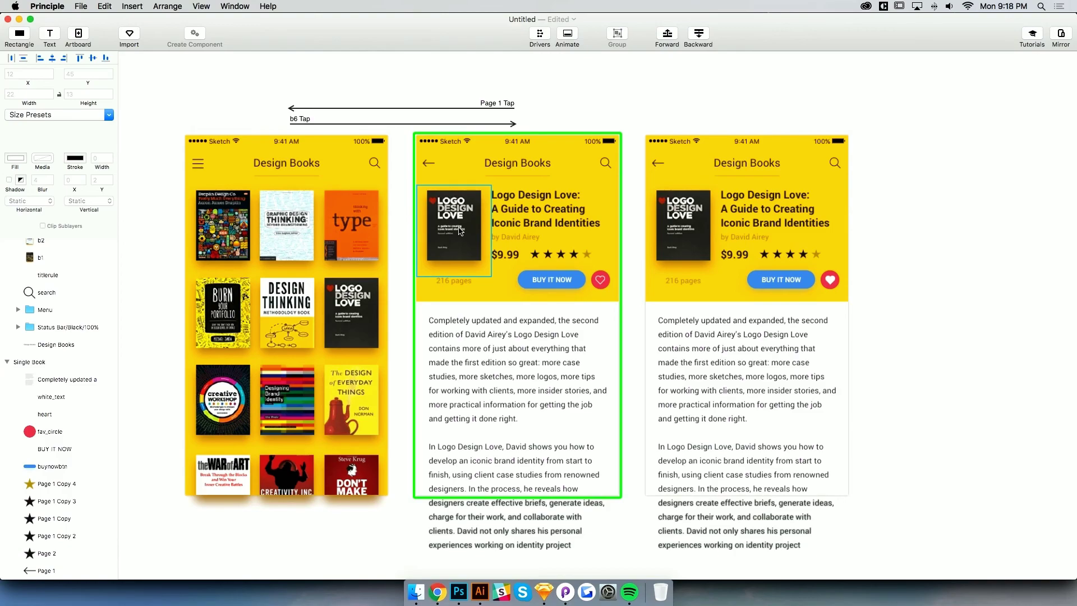
Switch to Sketch, check the title rule layer on the Single Book artboard, and return to Principle
click(544, 592)
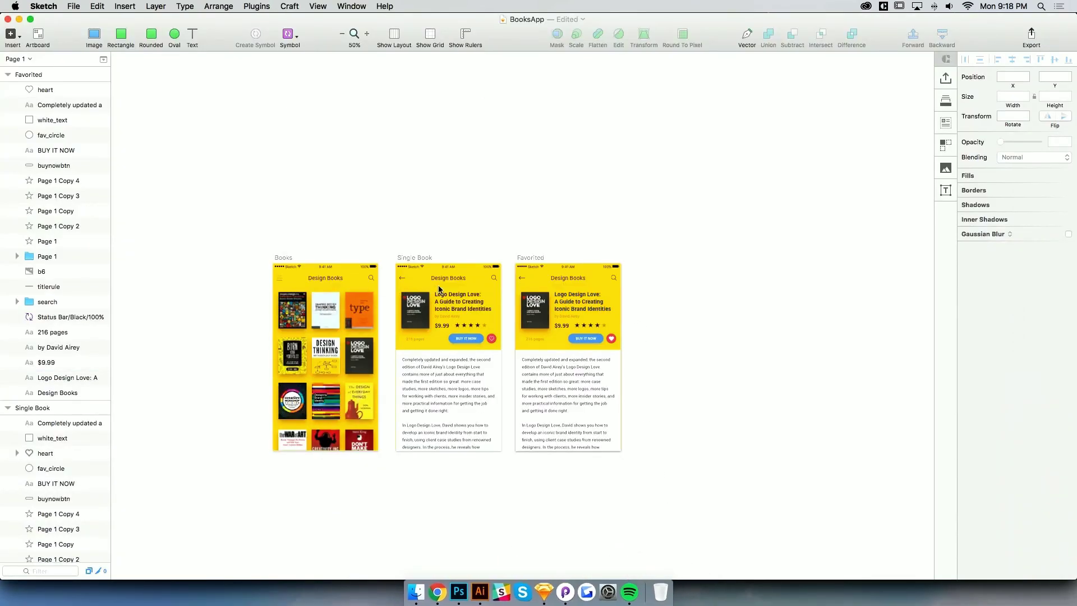
click(440, 285)
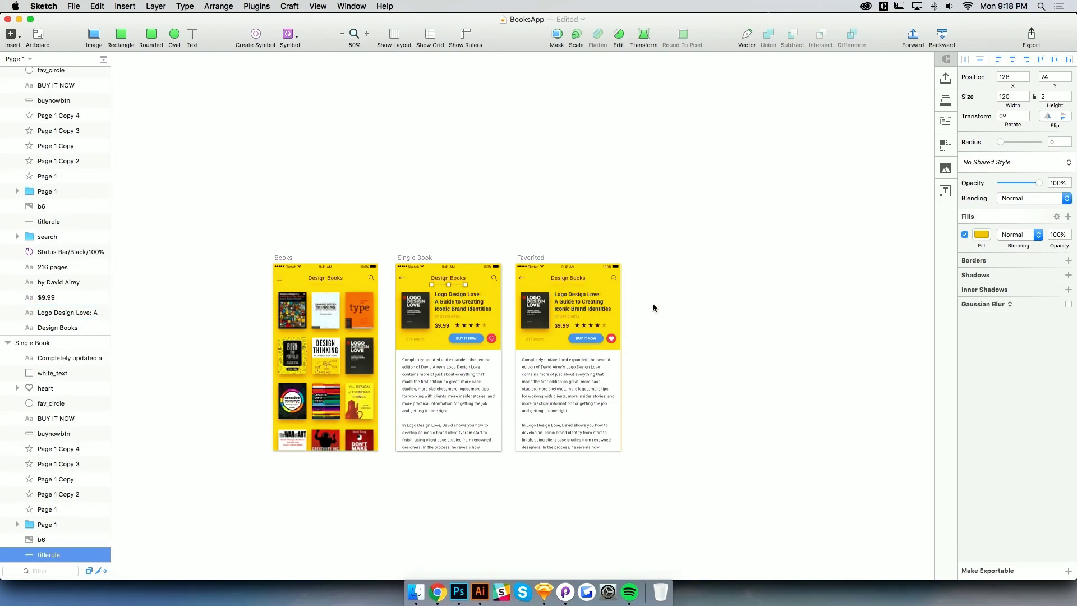
click(678, 307)
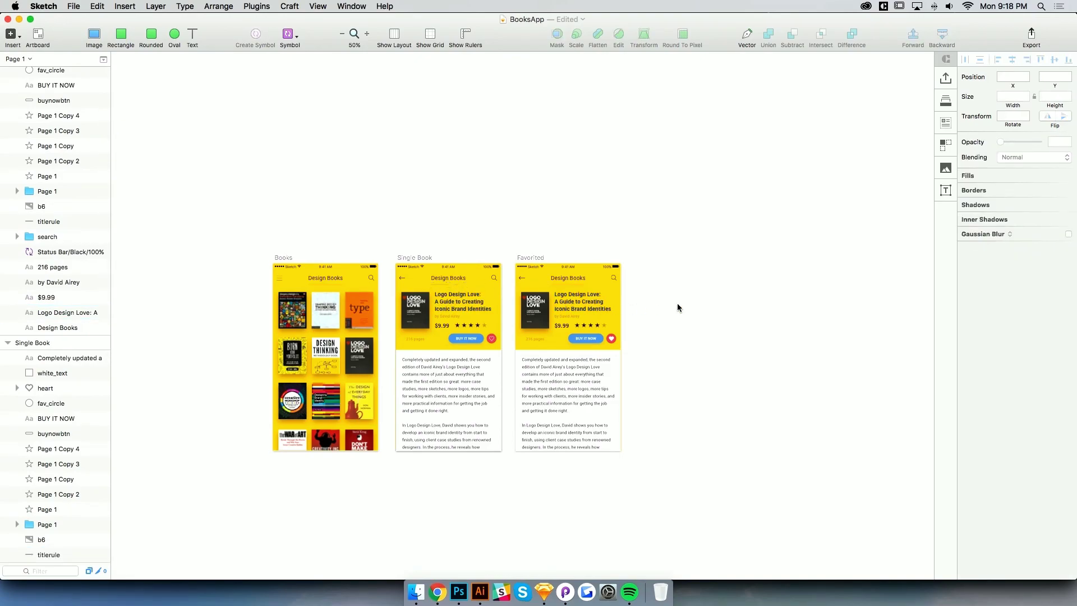
click(566, 592)
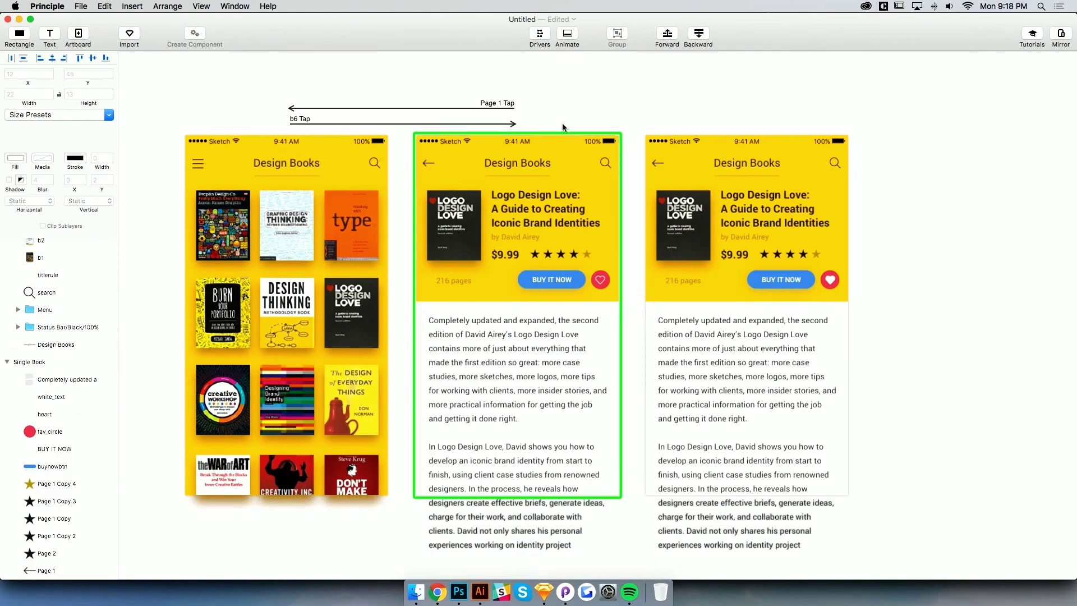
Compare the b6 cover layers on the Single Book and Books artboards and replay the cover's transition in the preview
click(453, 235)
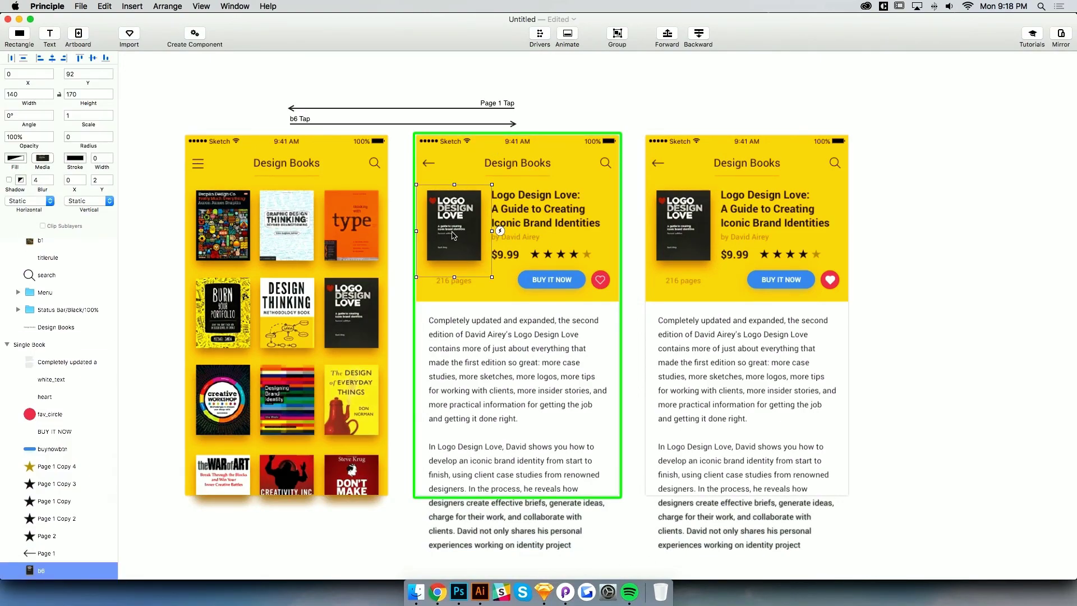
drag(453, 235, 359, 306)
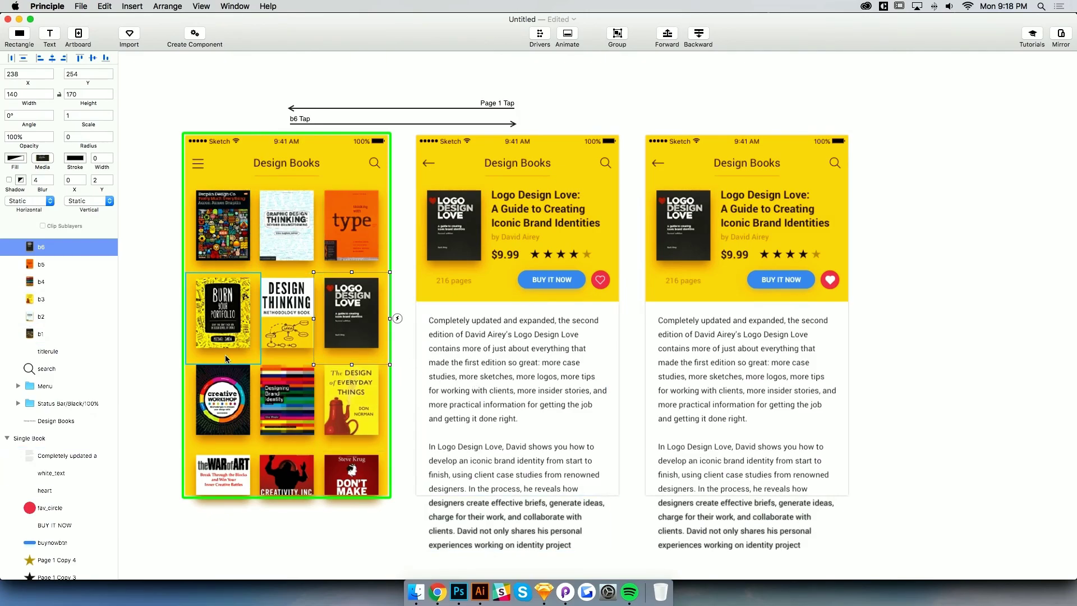
drag(386, 245, 487, 252)
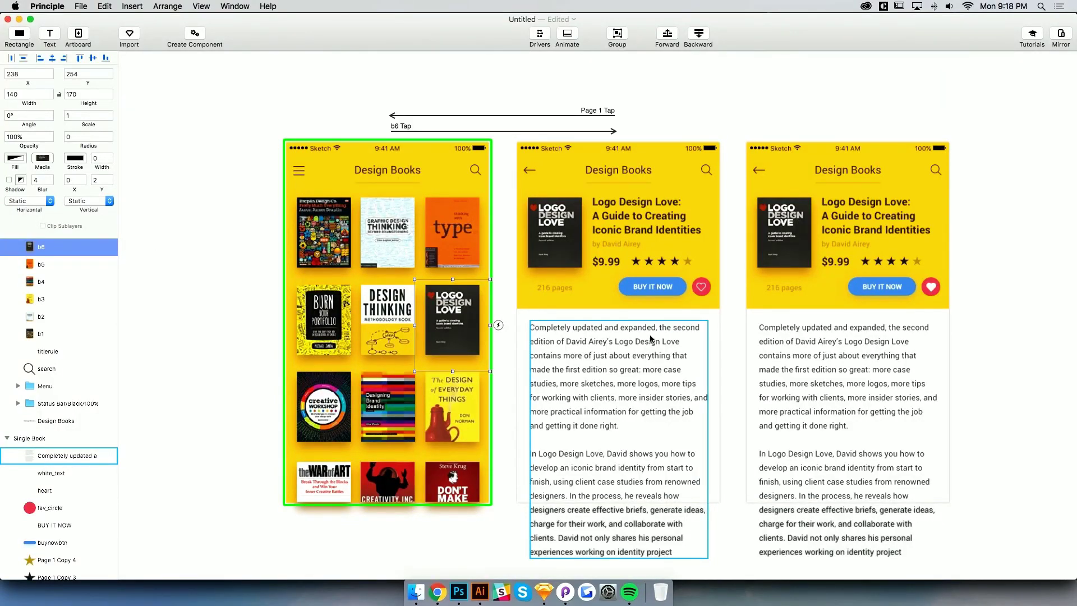
key(super+p)
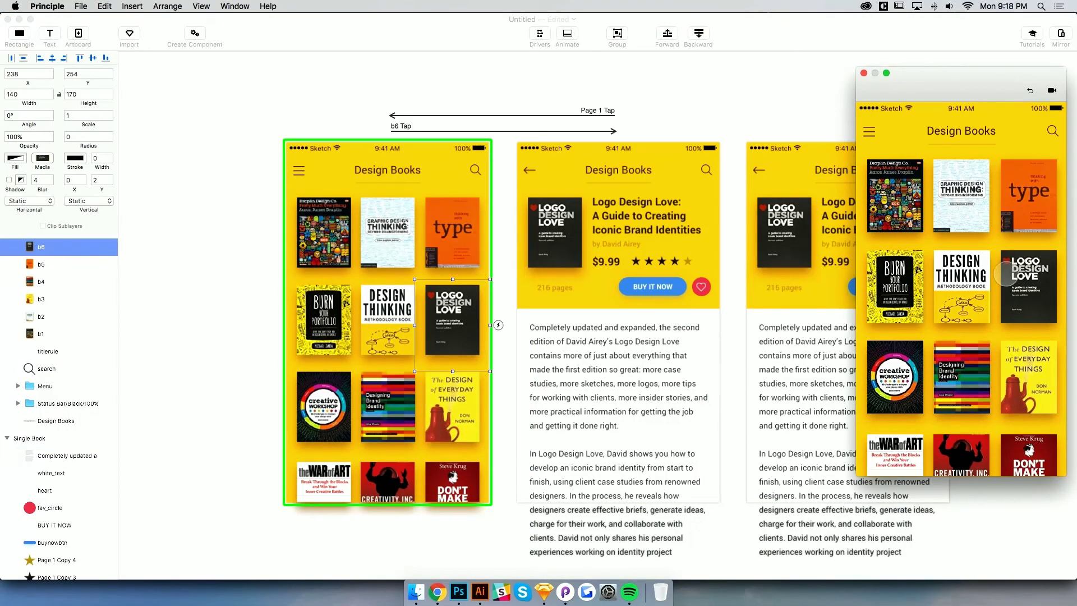
click(1030, 288)
click(1032, 285)
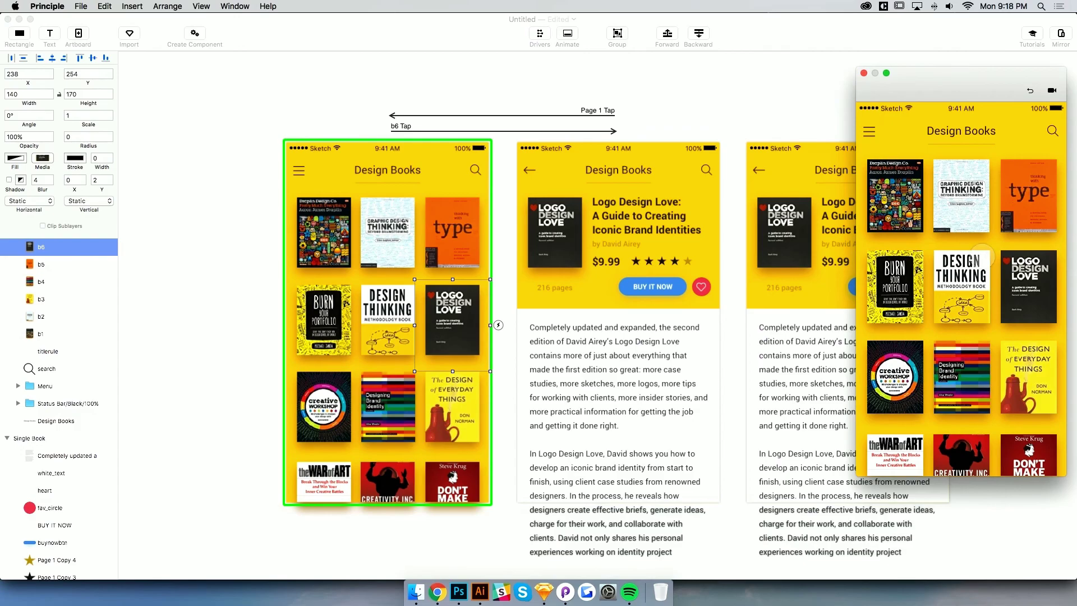
click(1035, 287)
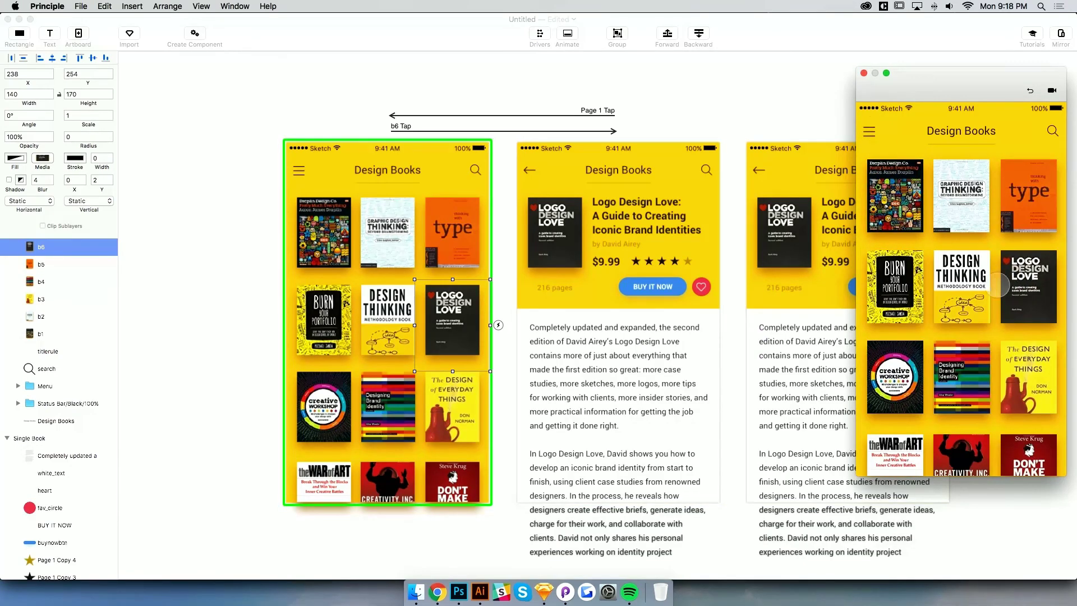
Move the b6 layer to the top of the layer order in both the Books and Single Book artboards
click(211, 343)
click(440, 327)
scroll(68, 315, up, 5)
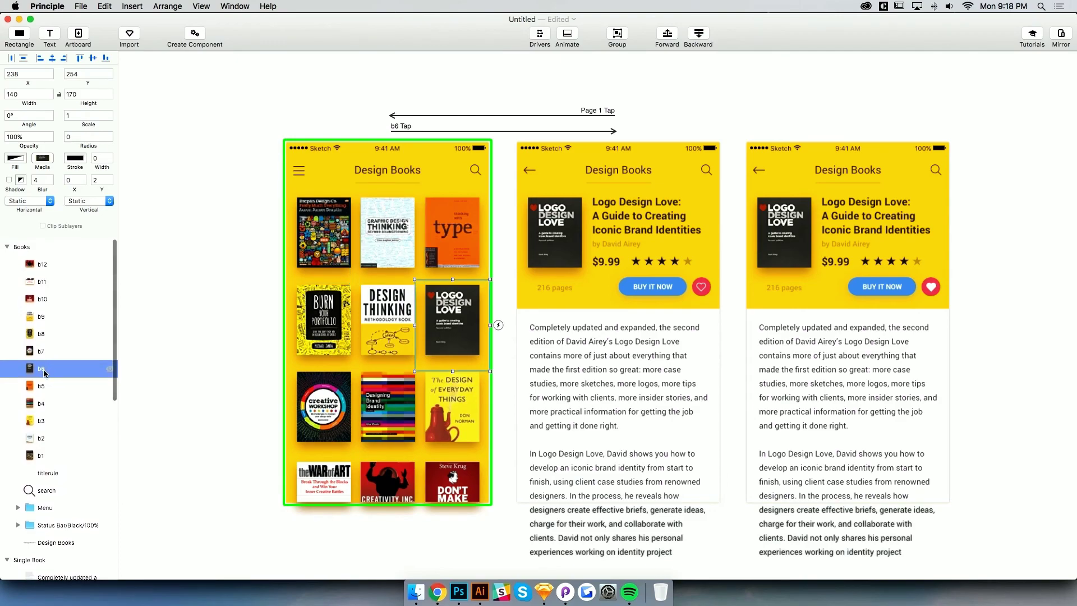
drag(45, 369, 52, 260)
click(549, 235)
drag(49, 571, 65, 356)
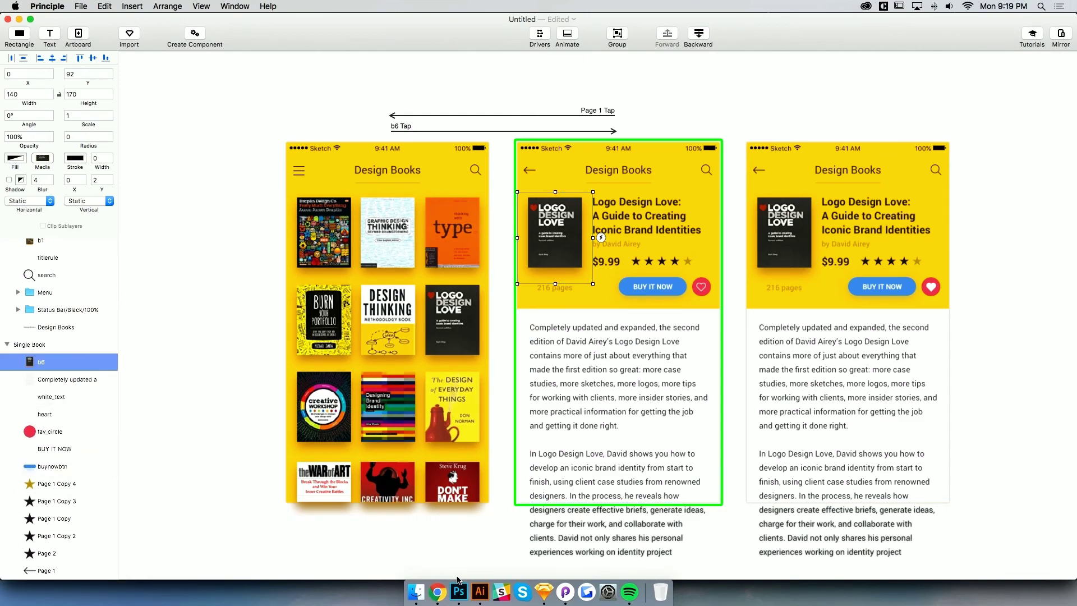
Check the cover's movement above the other layers by going back and forth between book list and single book in the preview
key(super+p)
click(869, 131)
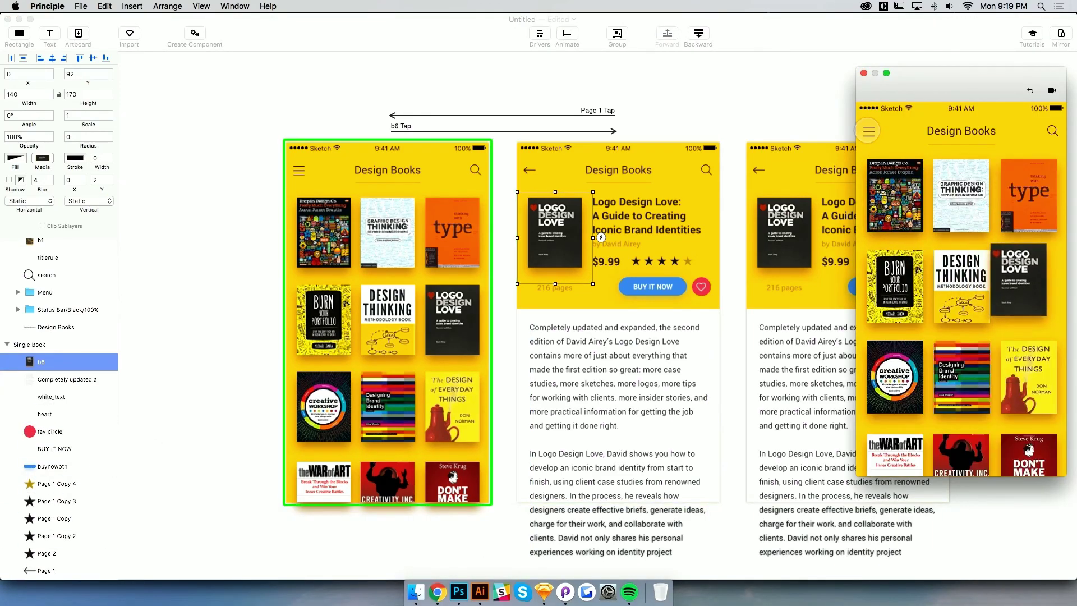
click(1008, 278)
click(869, 130)
click(1009, 274)
click(869, 130)
click(1002, 269)
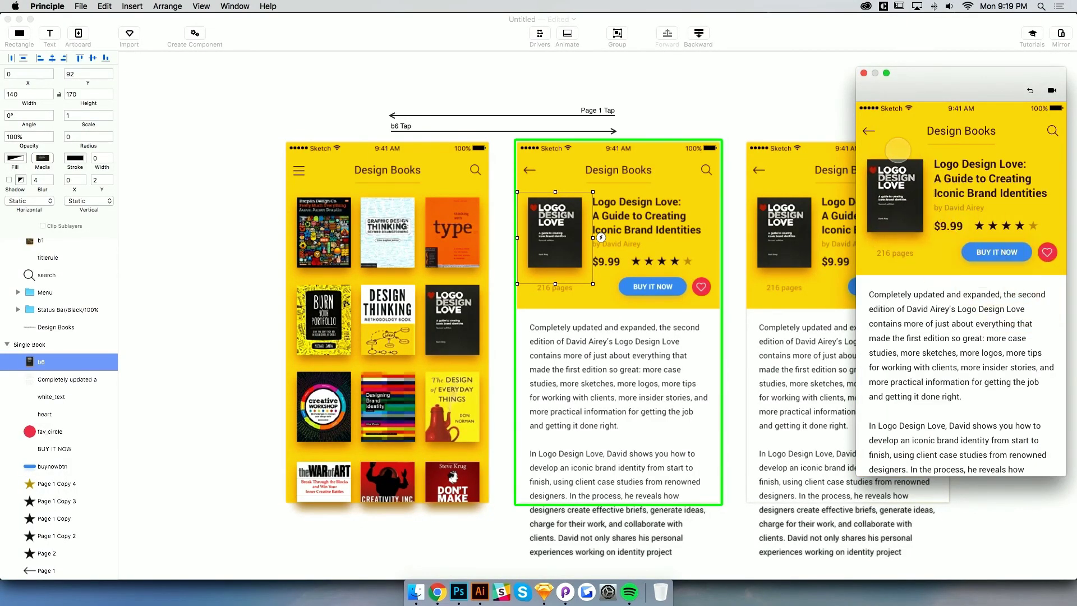
click(869, 131)
click(1009, 272)
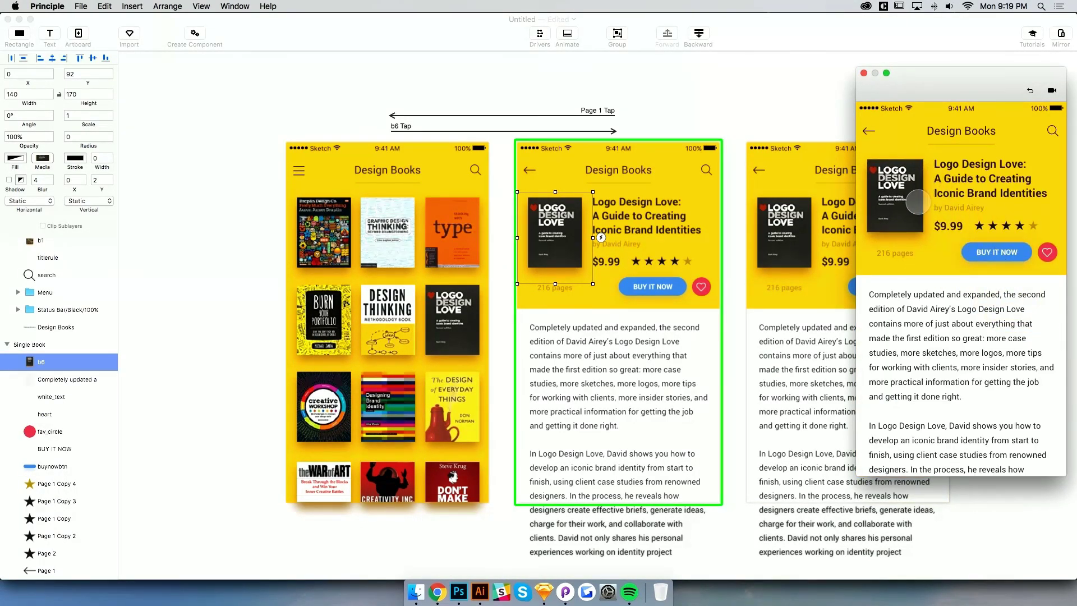
click(870, 131)
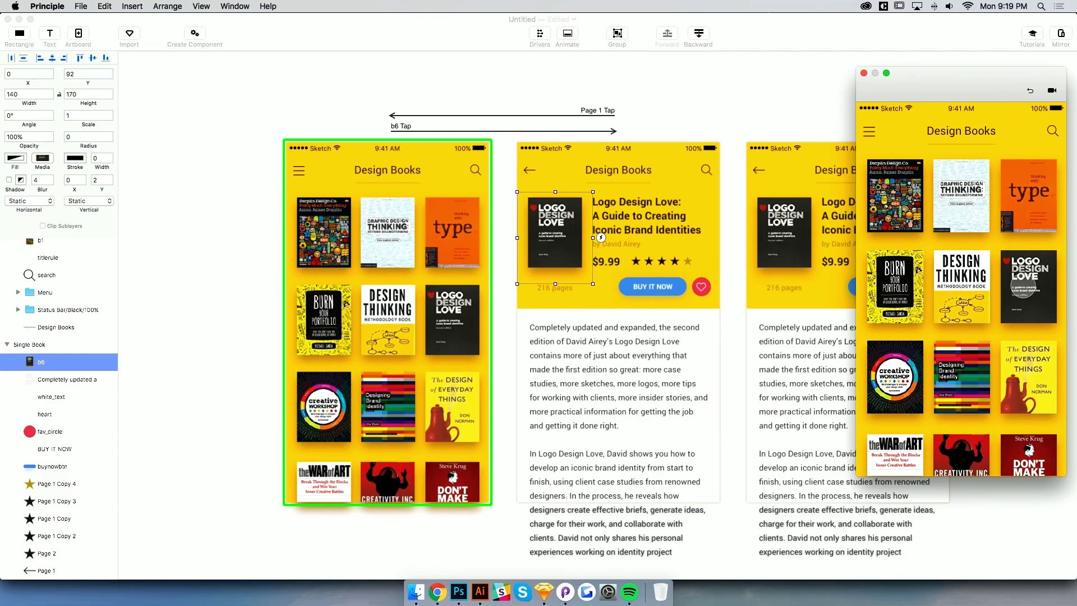
click(1024, 287)
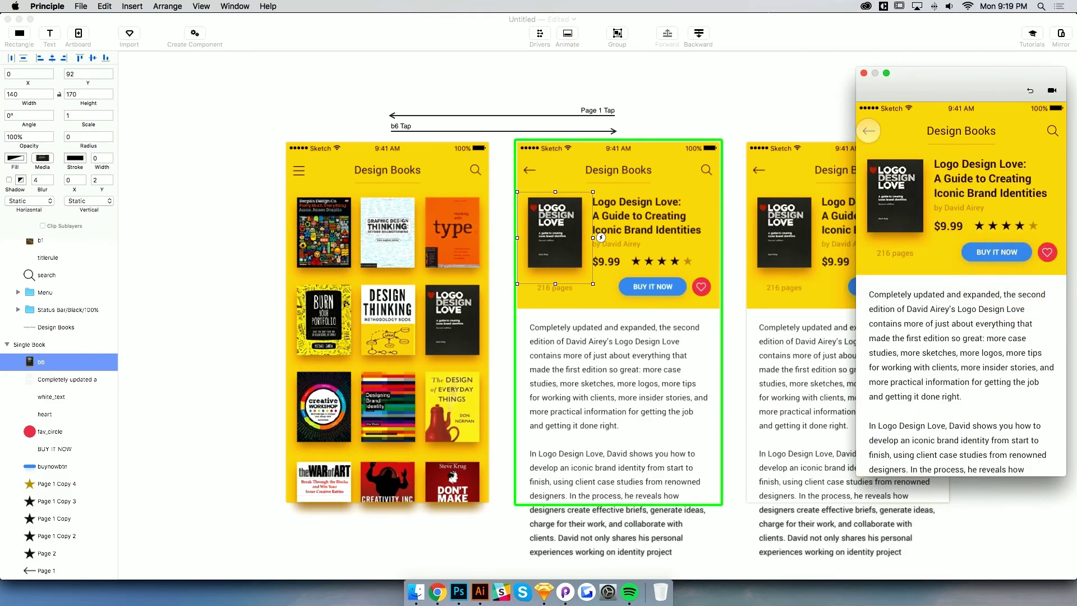
click(869, 131)
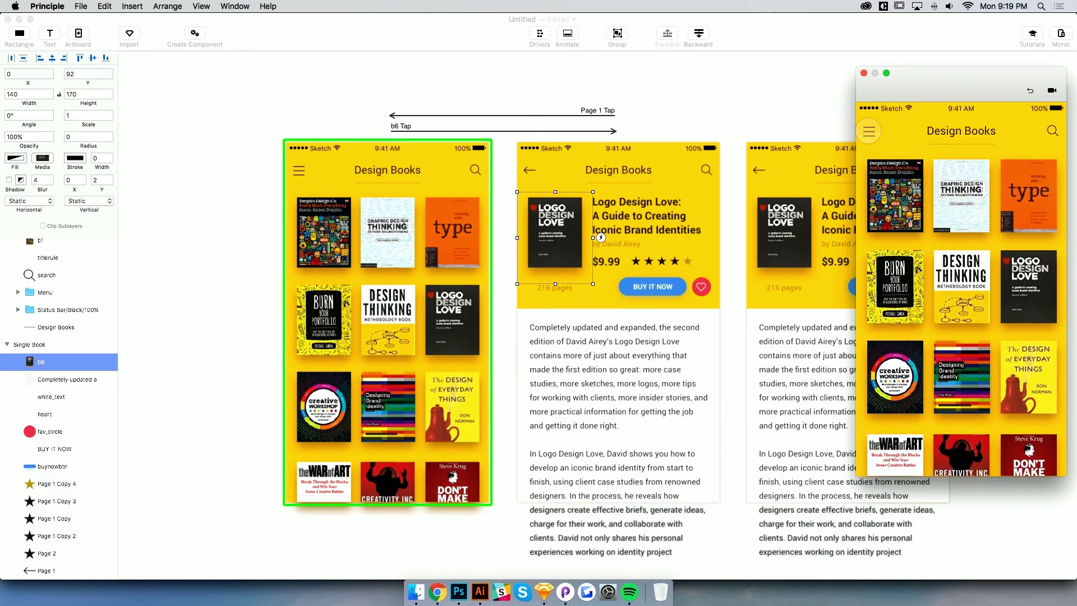
click(729, 102)
Copy the back arrow from the Single Book artboard and paste it onto the Books artboard
scroll(719, 121, left, 2)
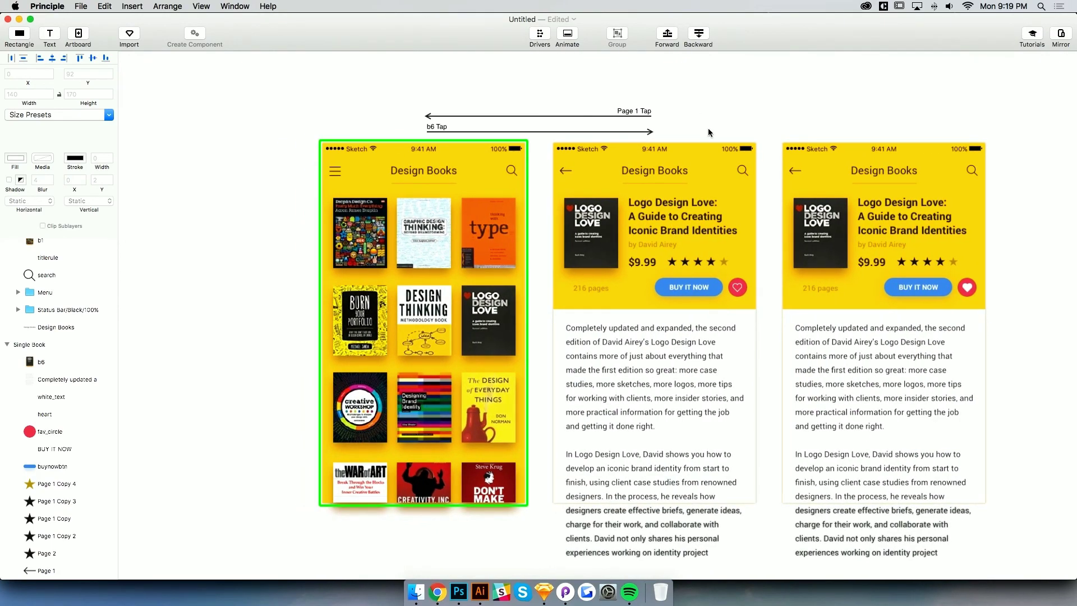
click(567, 169)
click(539, 172)
click(564, 171)
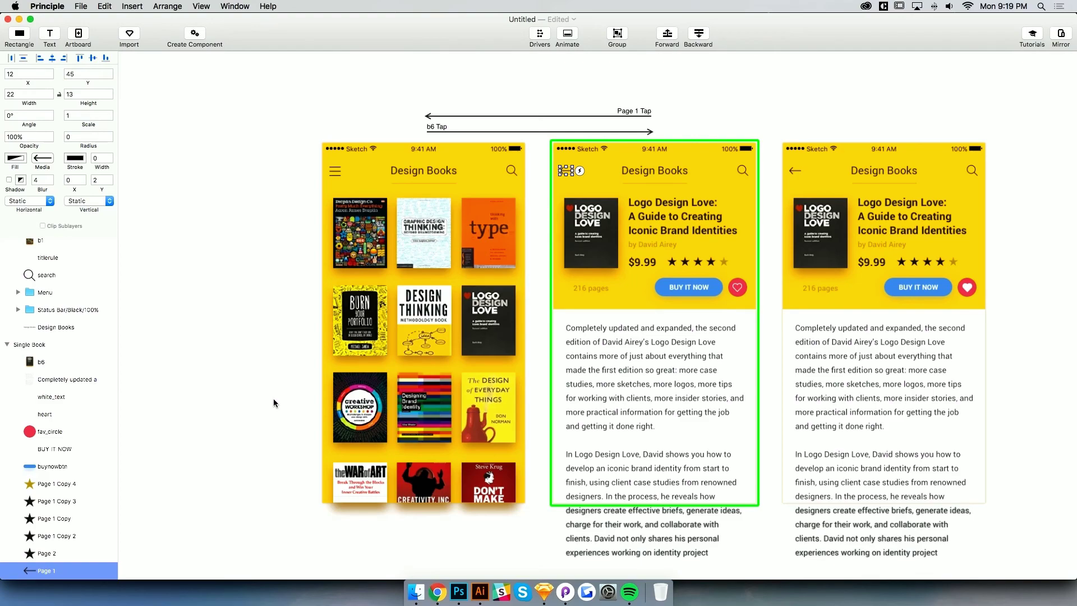
click(370, 172)
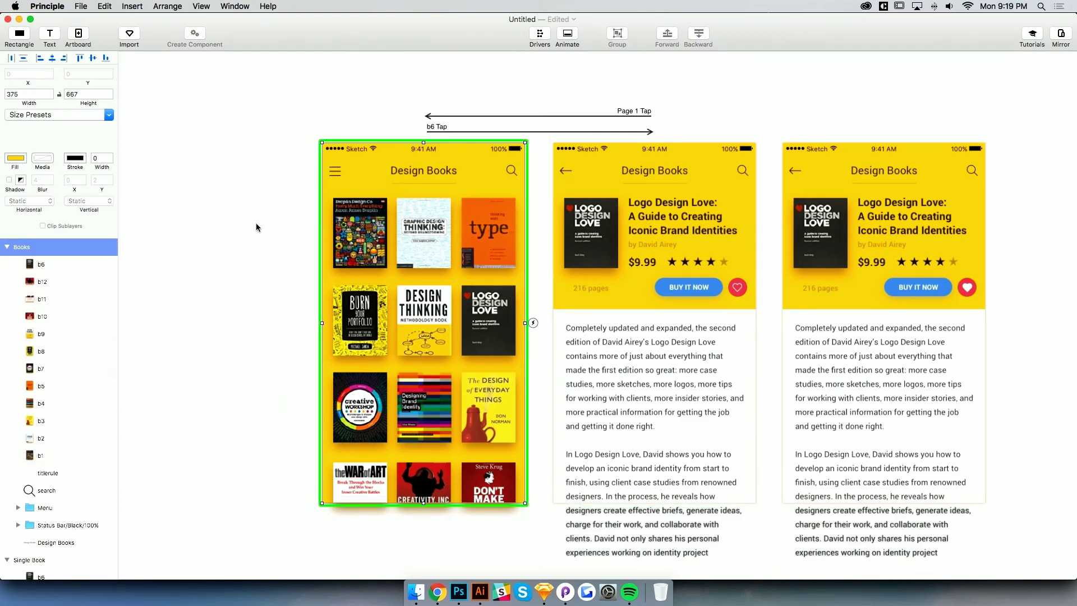
key(super+v)
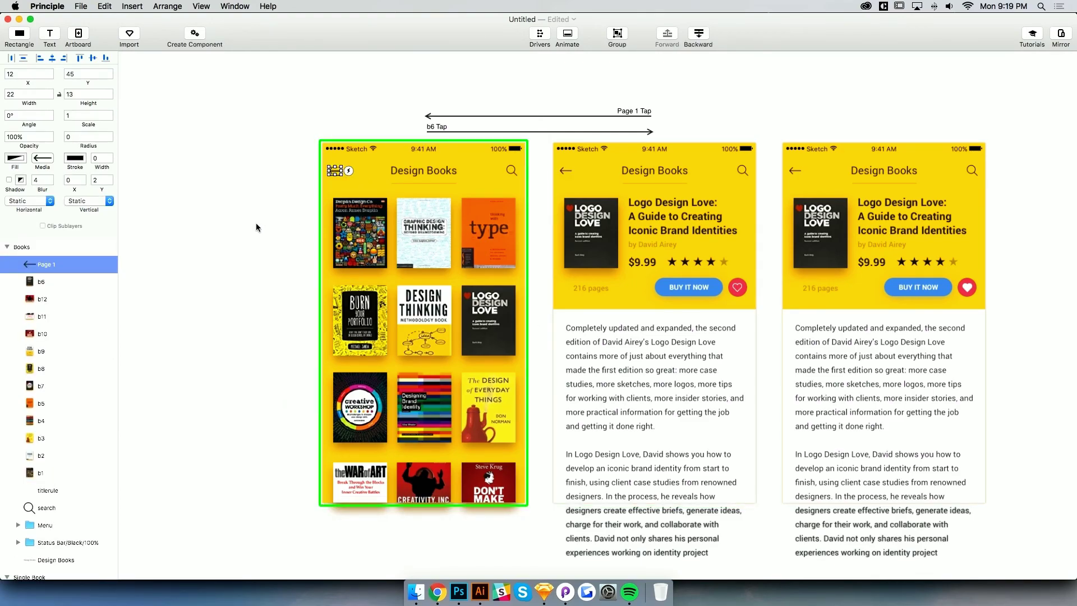
Move the pasted back arrow on the Books artboard to X 51, just beside the menu icon
key(shift+Right)
key(shift+Right)
key(shift+Right)
key(shift+Right)
key(Left)
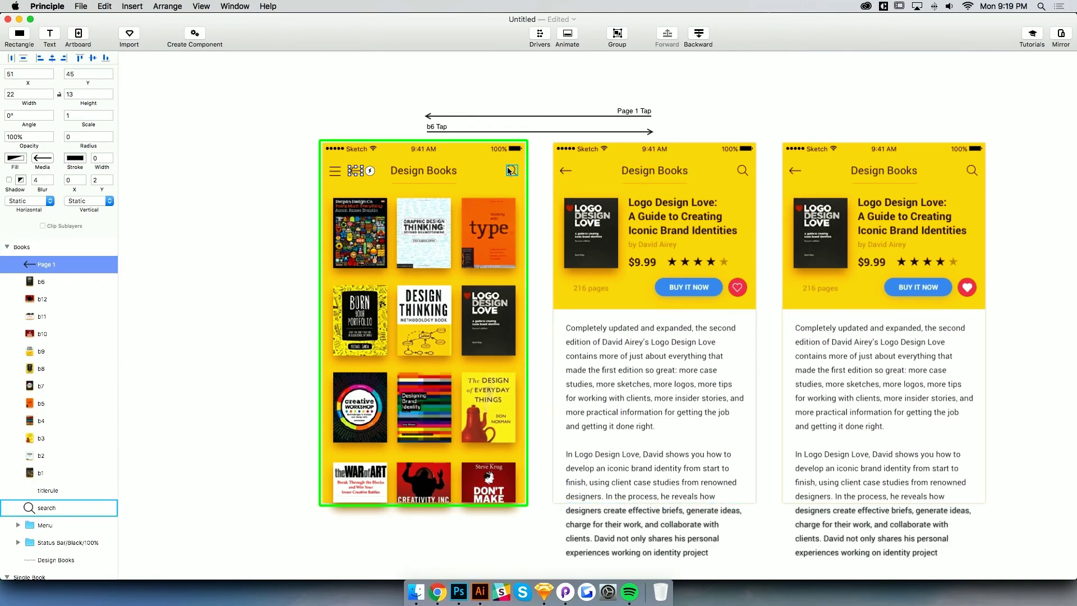
click(235, 179)
Preview how the back arrow moves between the book list and the single book screen
key(super+p)
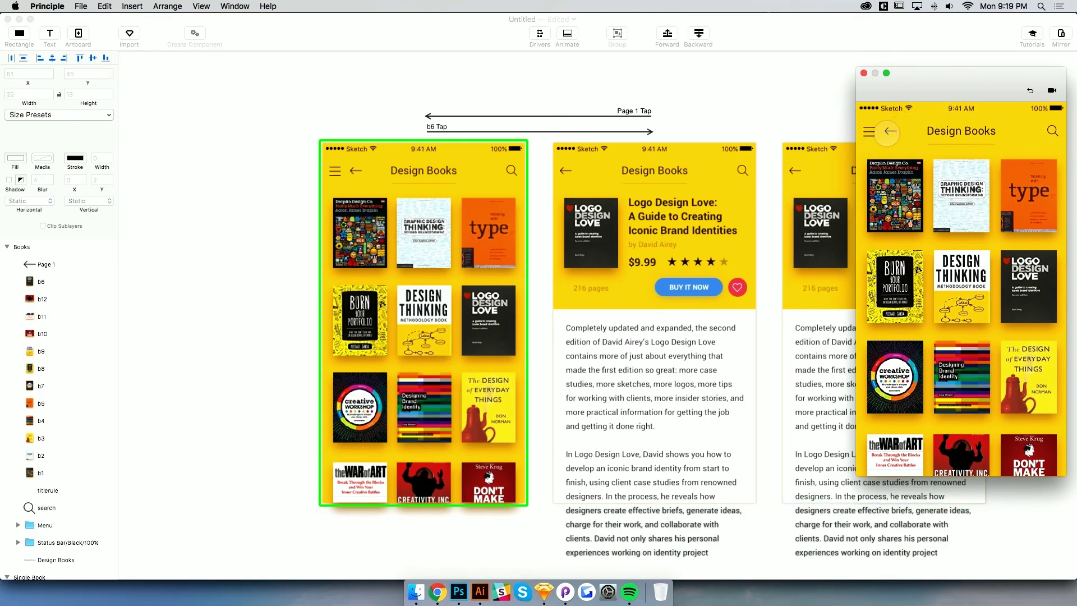
click(1013, 283)
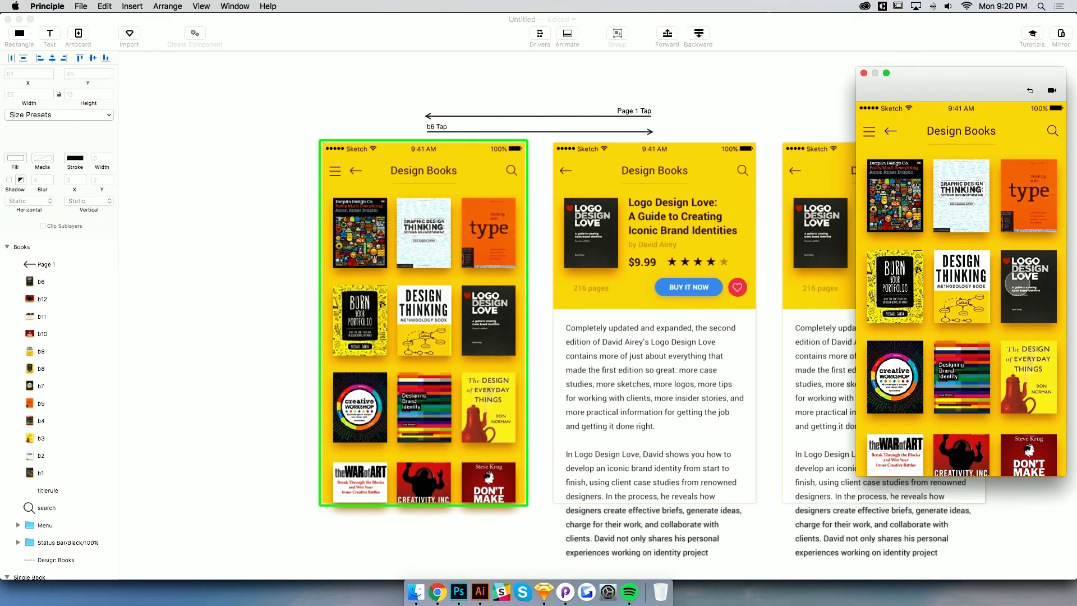
click(870, 130)
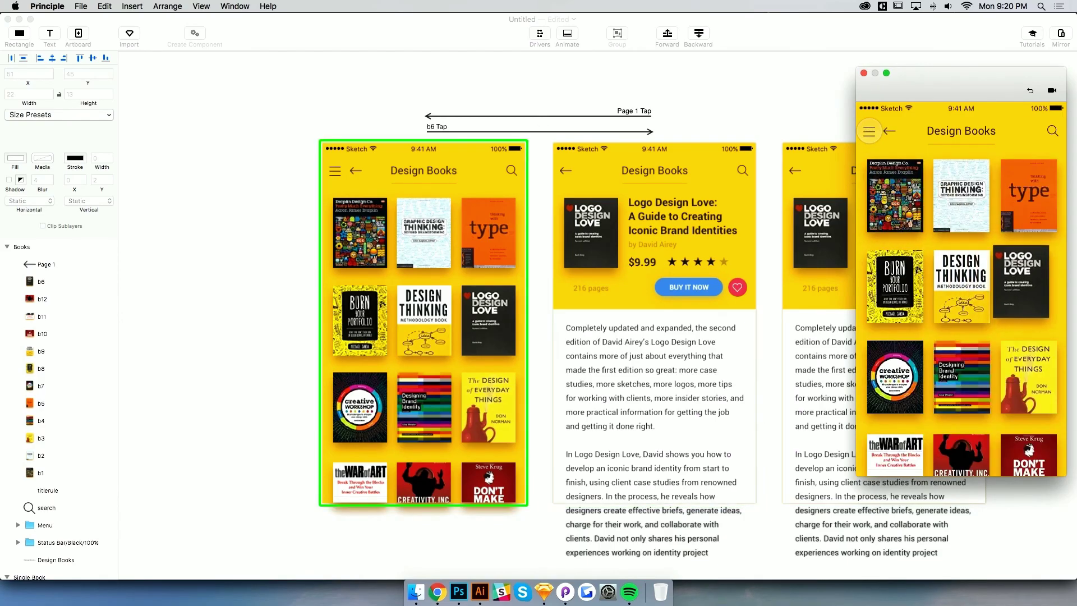
click(1022, 290)
click(873, 135)
click(1010, 267)
click(872, 134)
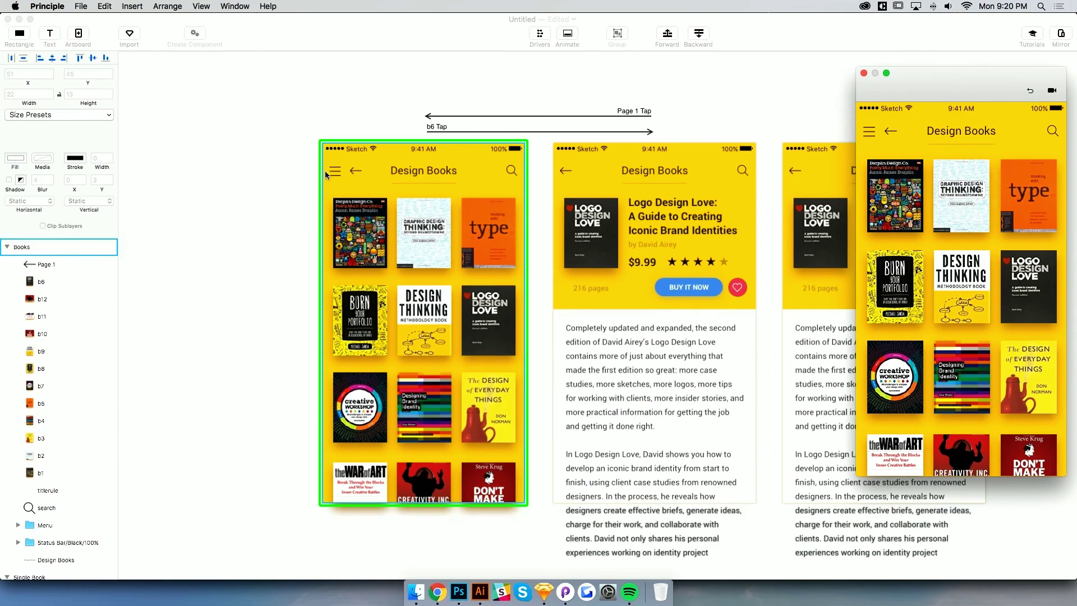
Make the back arrow on the Books artboard fully transparent by lowering its opacity
click(298, 193)
click(358, 171)
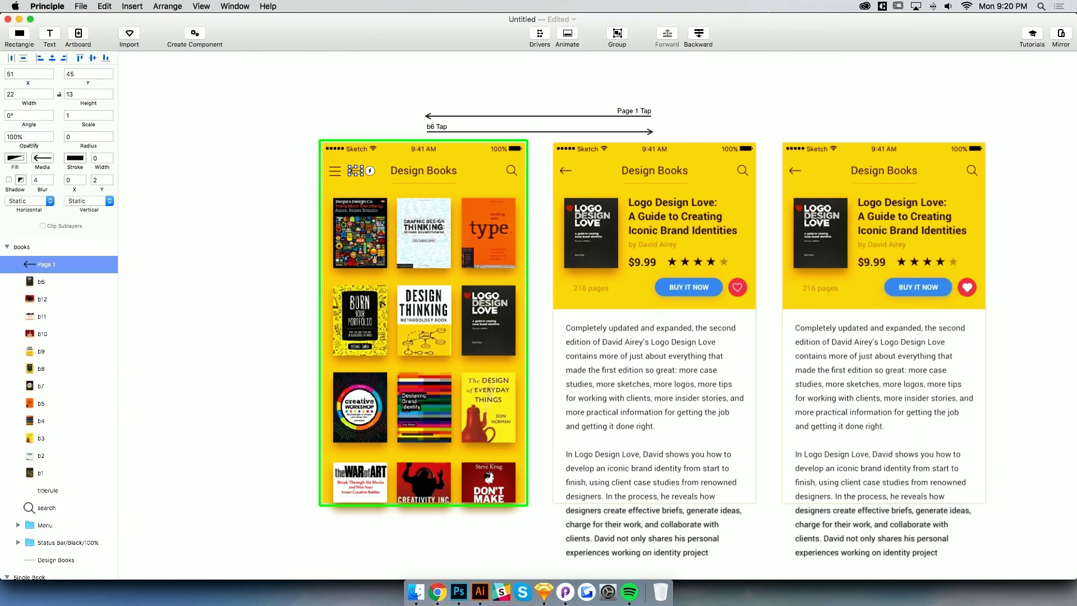
click(274, 154)
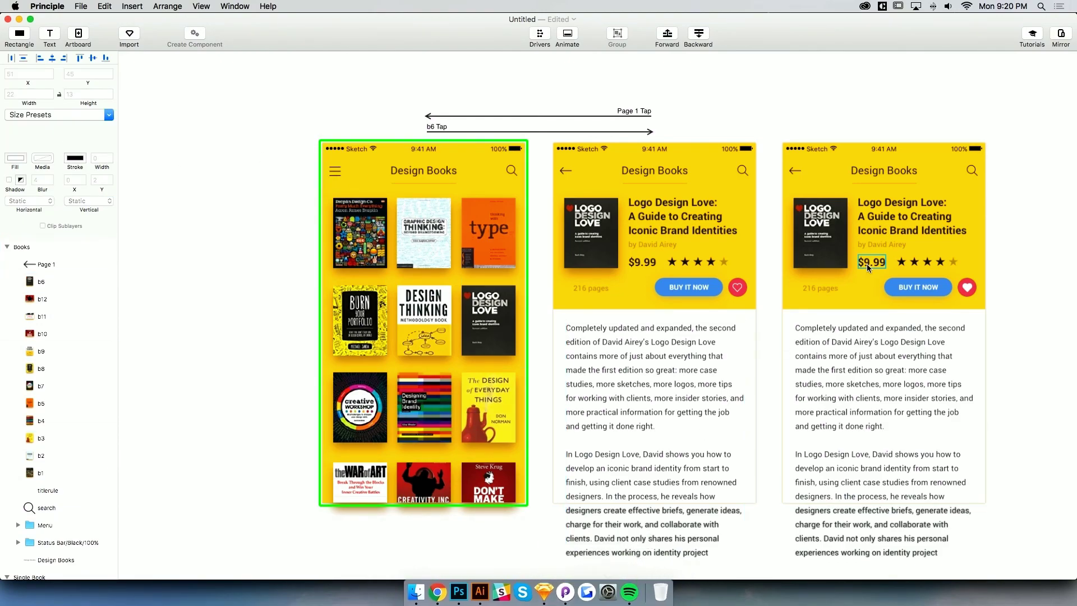
Check the back arrow's fade in the preview by opening the Logo Design Love book and returning to the list
key(super+p)
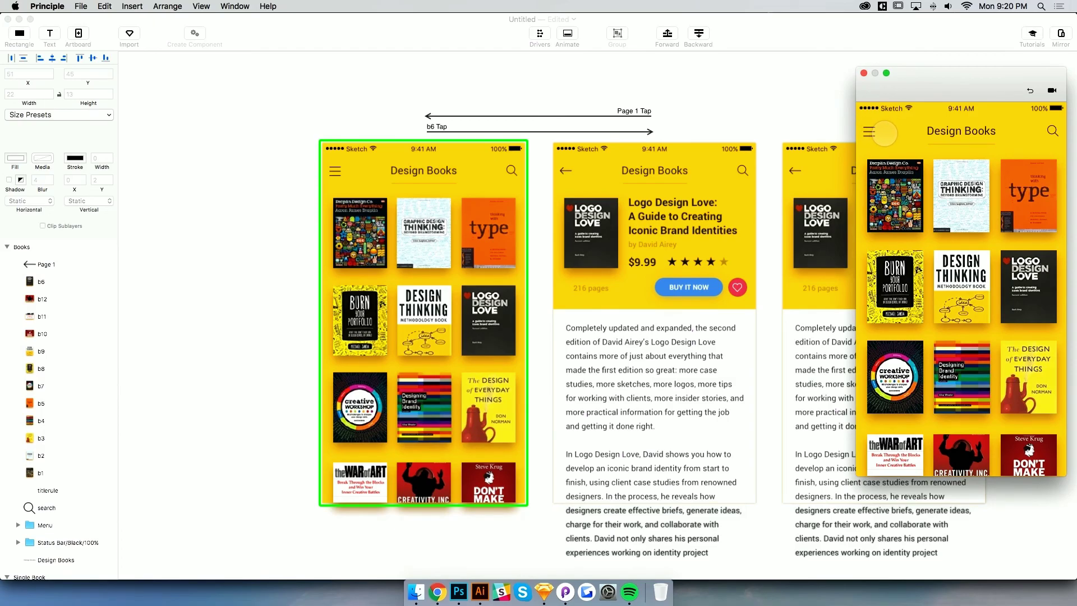
click(1014, 289)
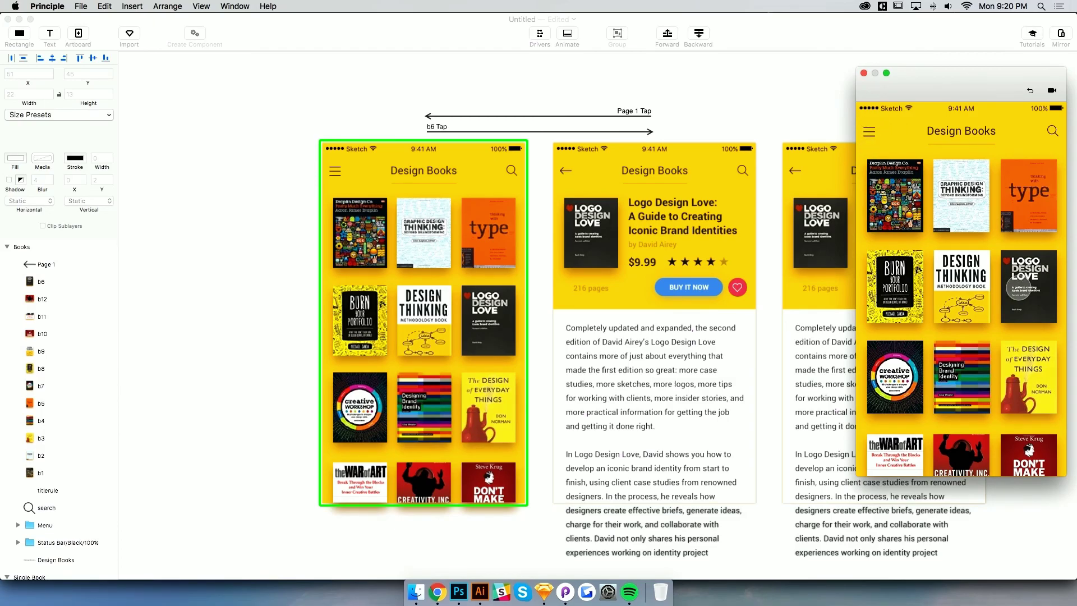
click(868, 131)
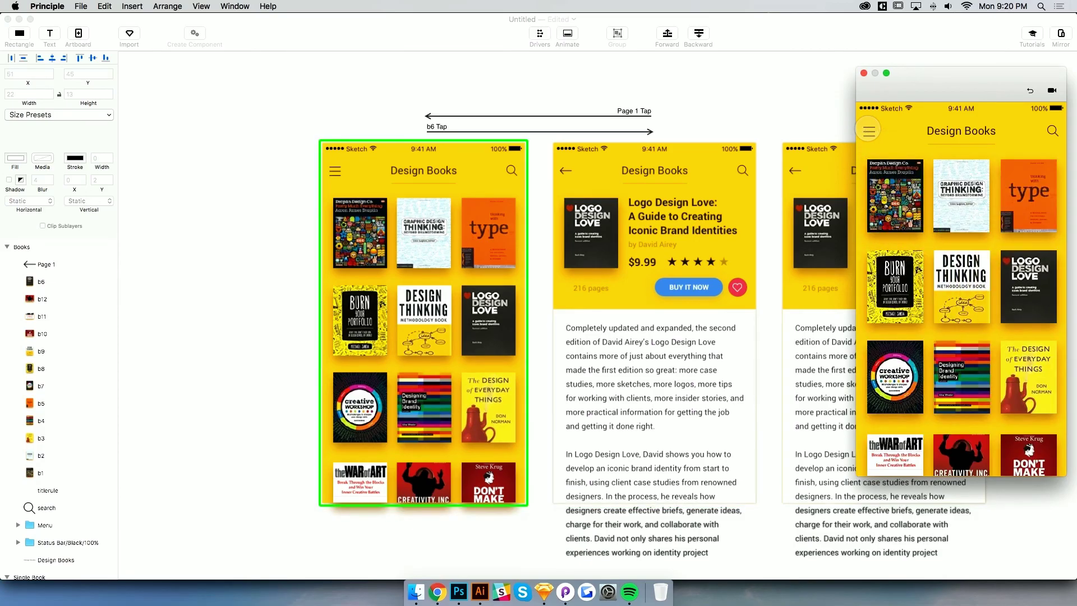
click(1033, 298)
click(359, 74)
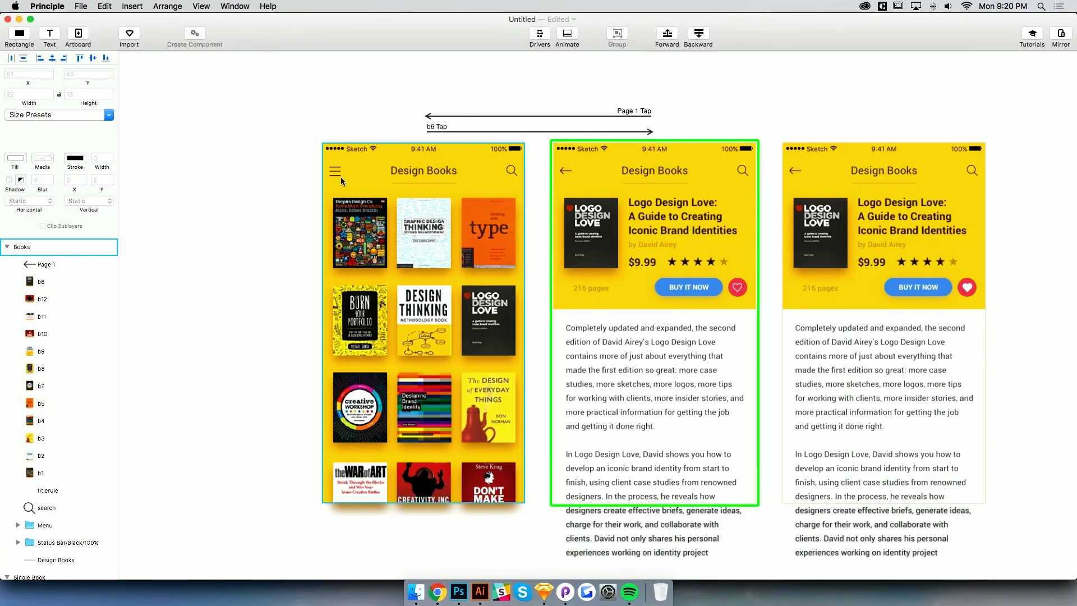
Copy the Menu icon from the Books artboard and paste it onto the Single Book artboard
click(335, 170)
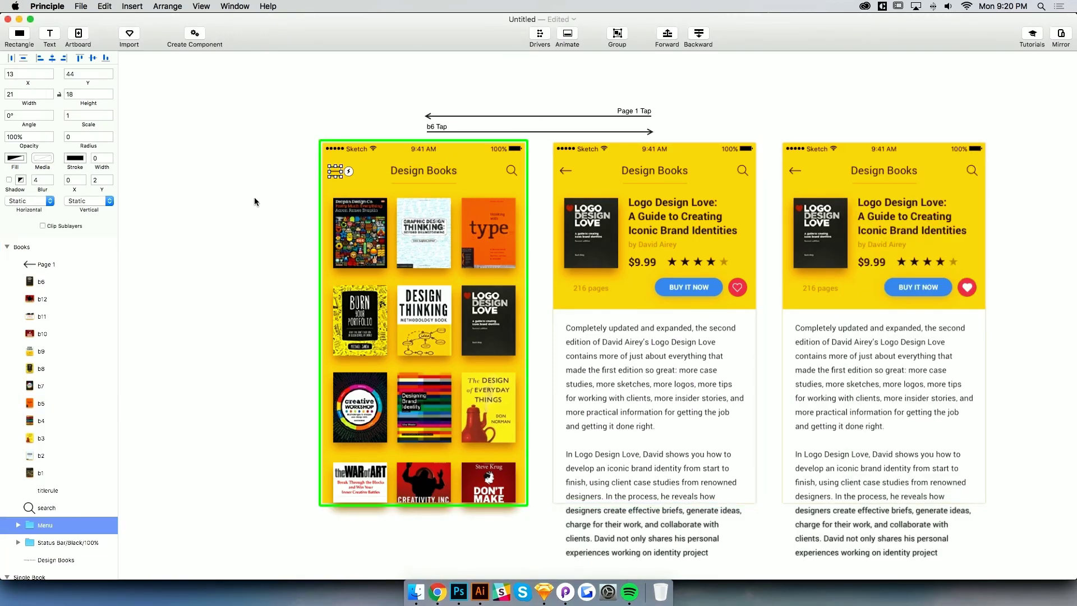
click(589, 177)
key(super+v)
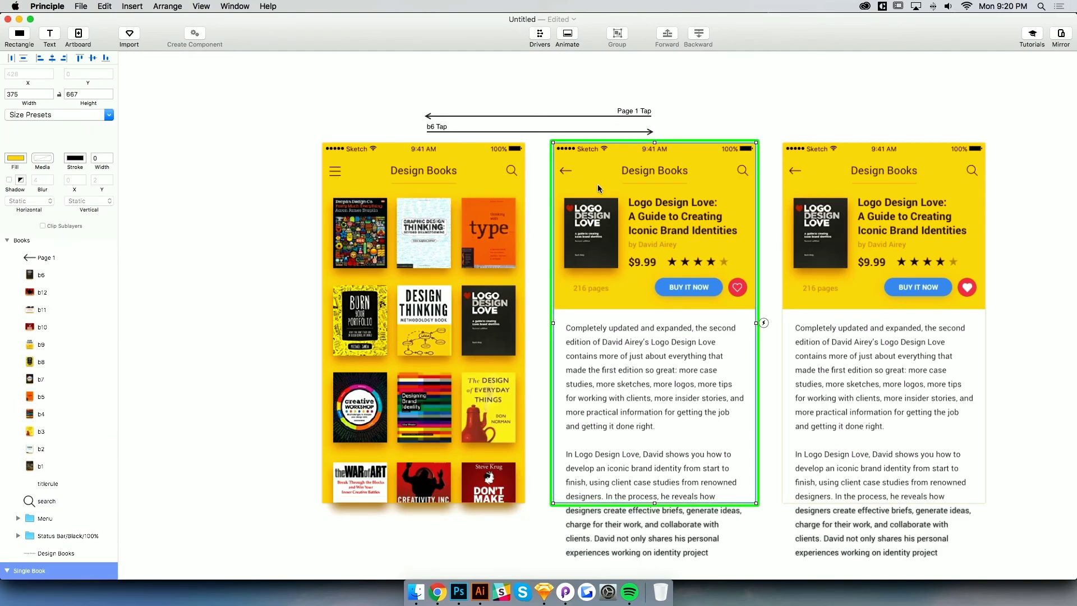
Move the pasted Menu icon outside the Single Book artboard's left edge, to X -39
key(shift+Left)
key(shift+Left)
key(shift+Left)
key(shift+Left)
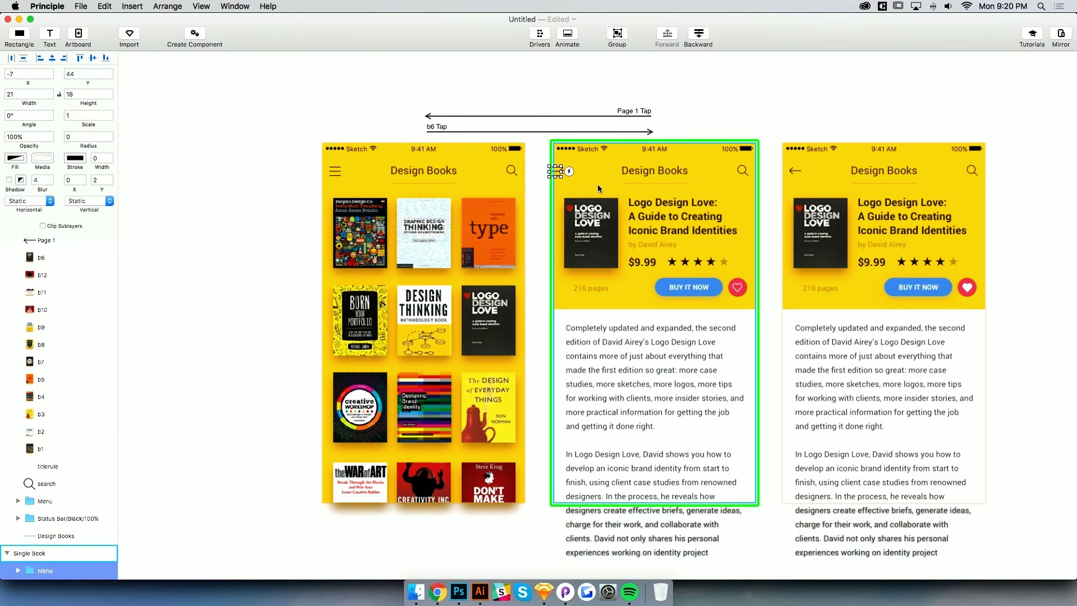
key(shift+Left)
key(shift+Left)
key(shift+Left)
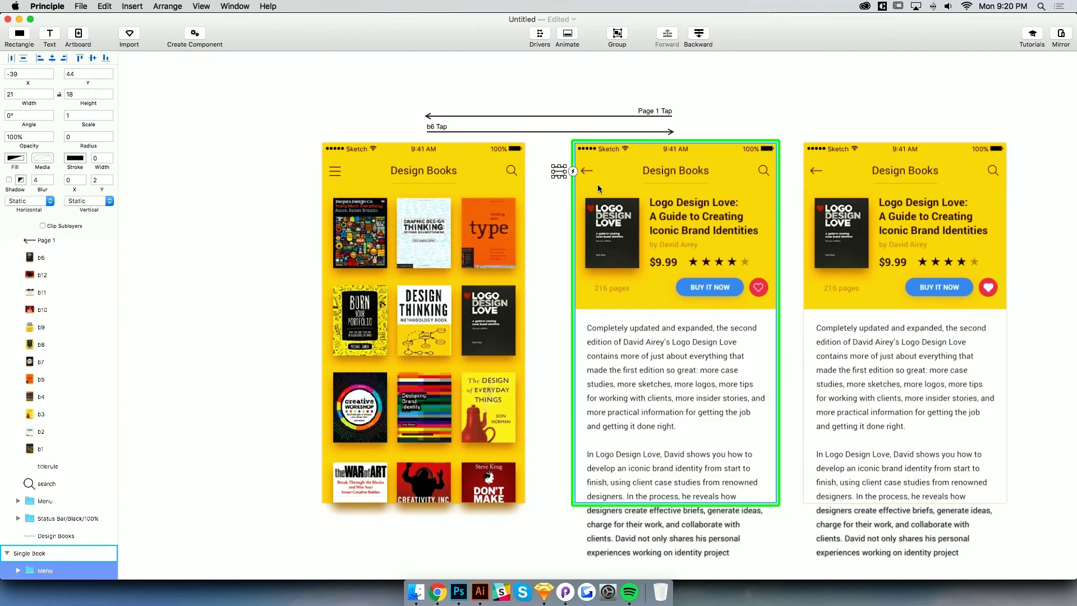
key(shift+Right)
key(shift+Right)
key(Left)
key(Right)
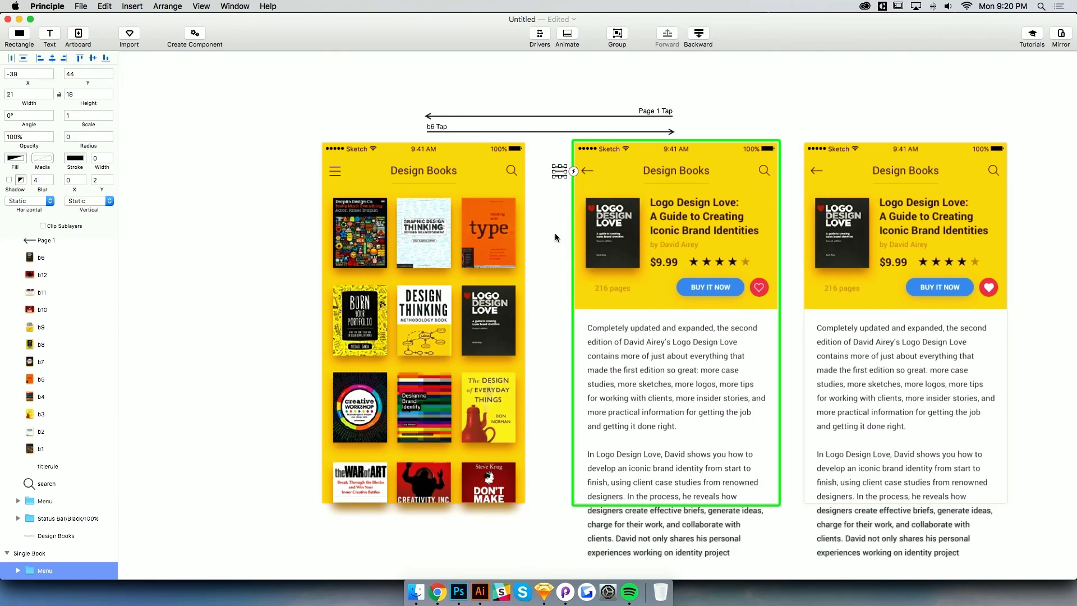
click(550, 217)
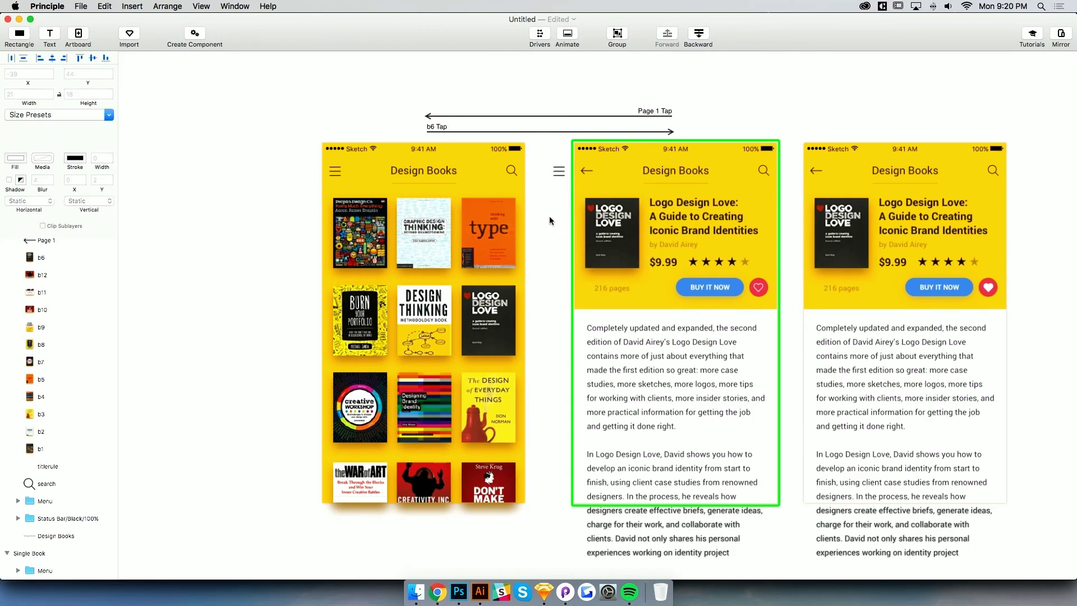
Save the document as BooksAppPrinciple in the Video 001 folder
key(super+s)
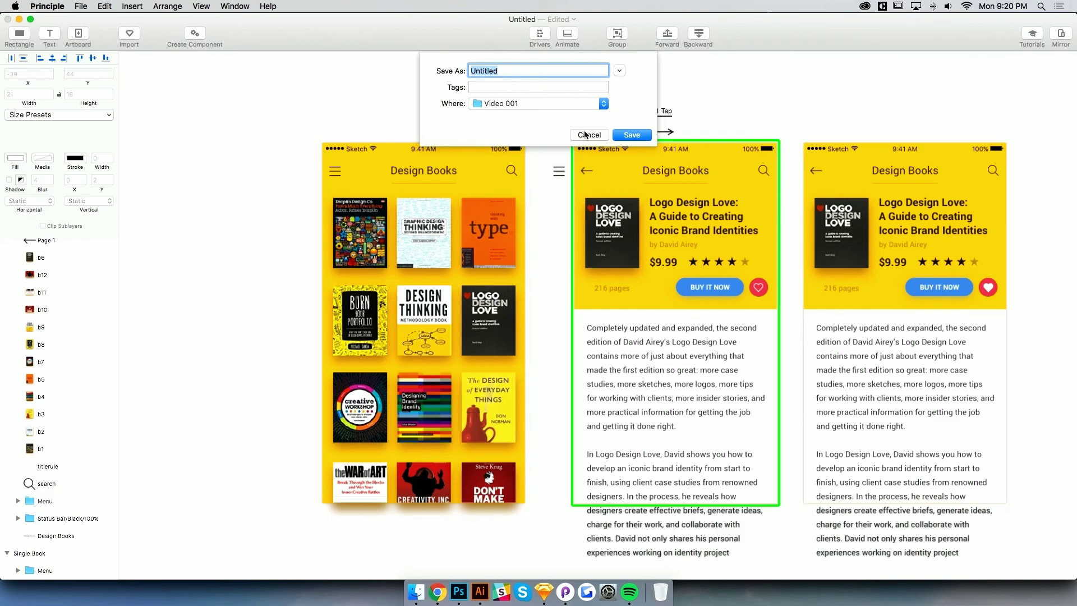
text(BooksAppPrinciple)
key(Return)
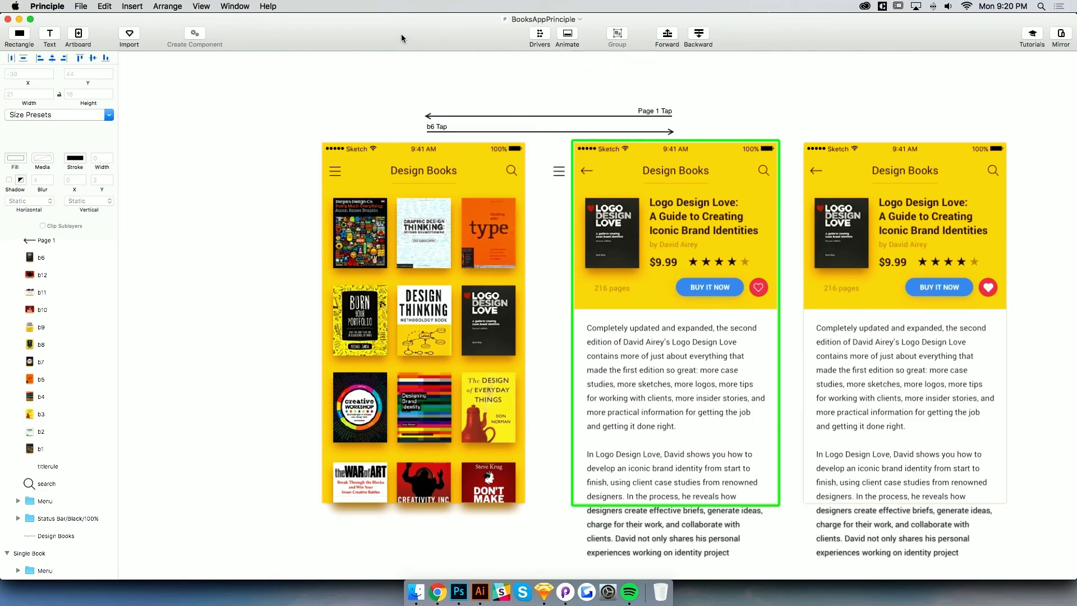
Show the prototype preview and shift its window closer to the Single Book artboard
key(super+p)
key(super+p)
key(super+p)
drag(979, 87, 924, 89)
key(super+p)
key(super+p)
key(super+p)
key(super+p)
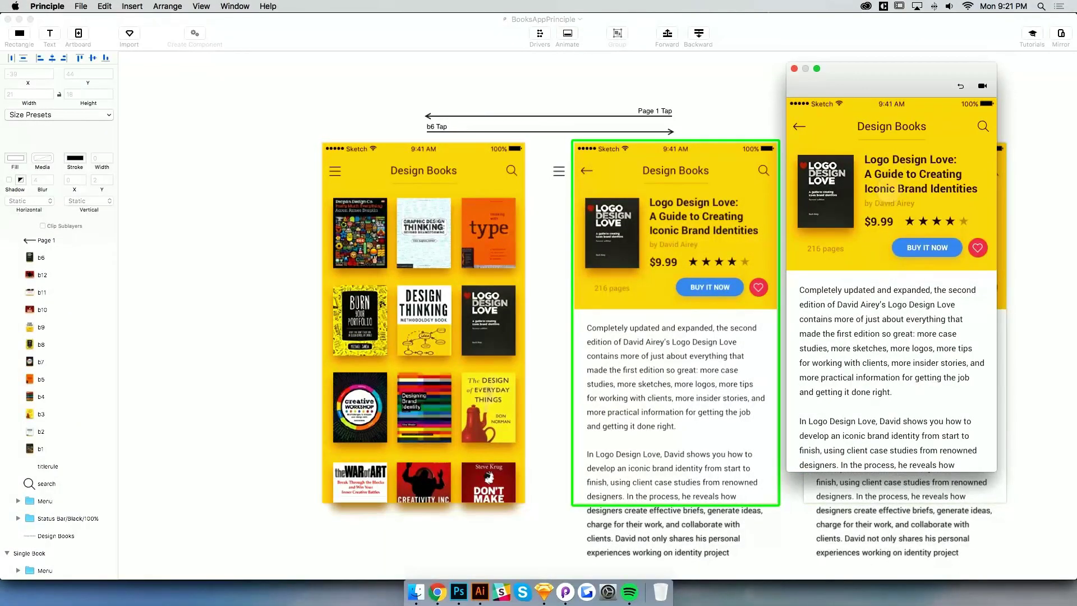
Replay the menu icon, back arrow and cover transitions by repeatedly switching between book list and single book
click(800, 126)
click(954, 268)
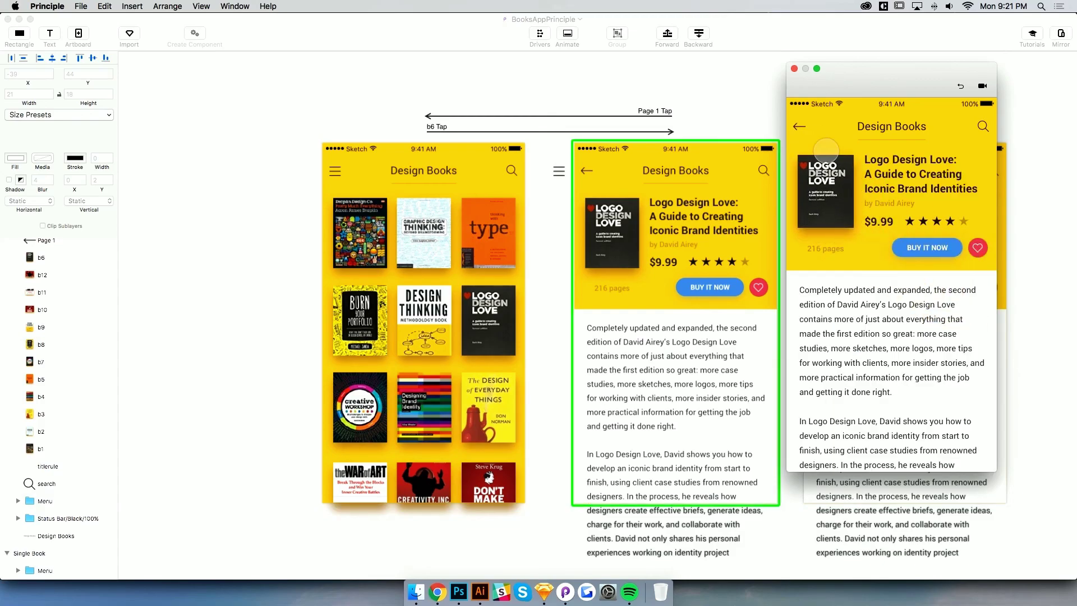
click(799, 125)
click(954, 268)
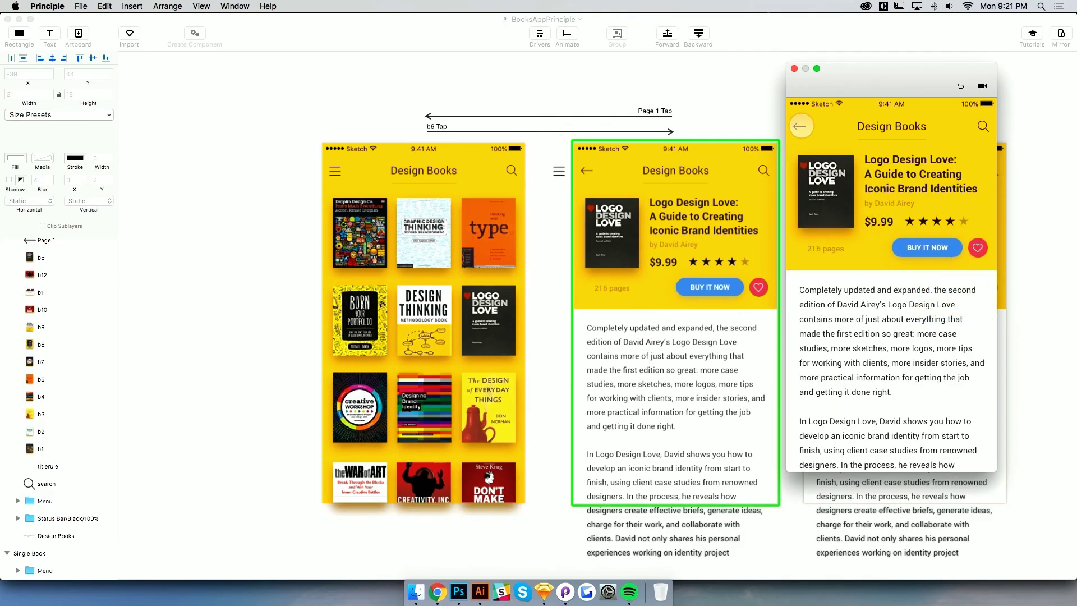
click(800, 126)
click(958, 274)
click(800, 127)
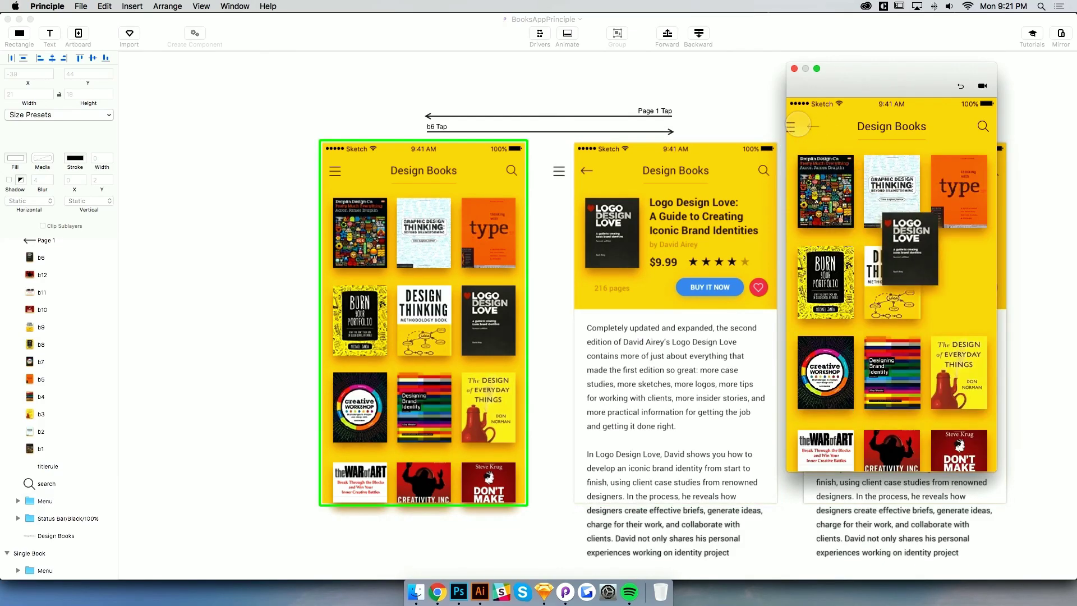
click(943, 274)
click(803, 129)
click(952, 275)
click(799, 127)
click(952, 274)
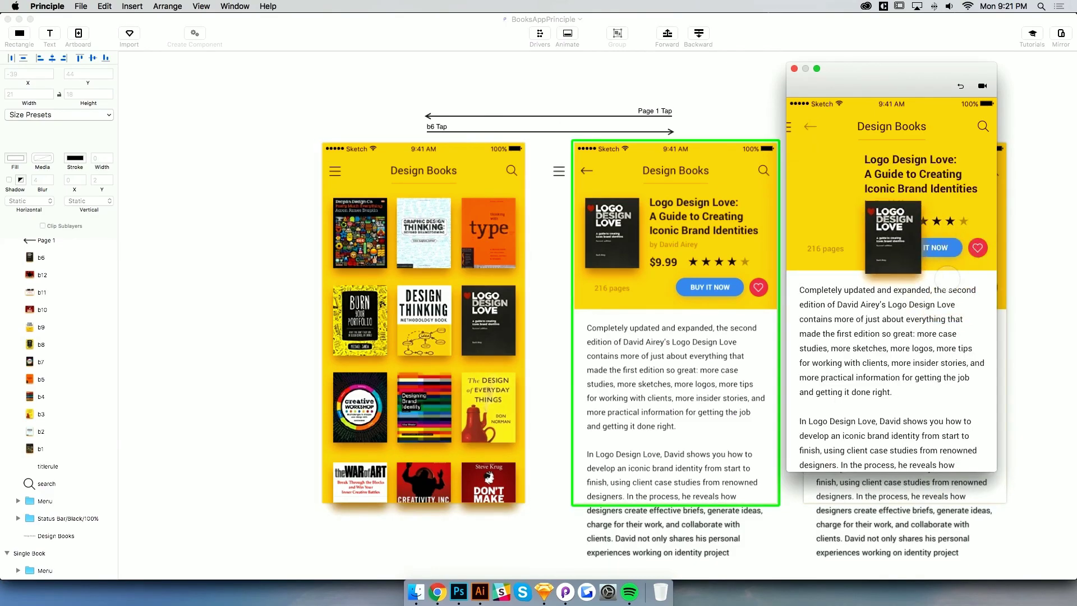
click(800, 127)
click(952, 274)
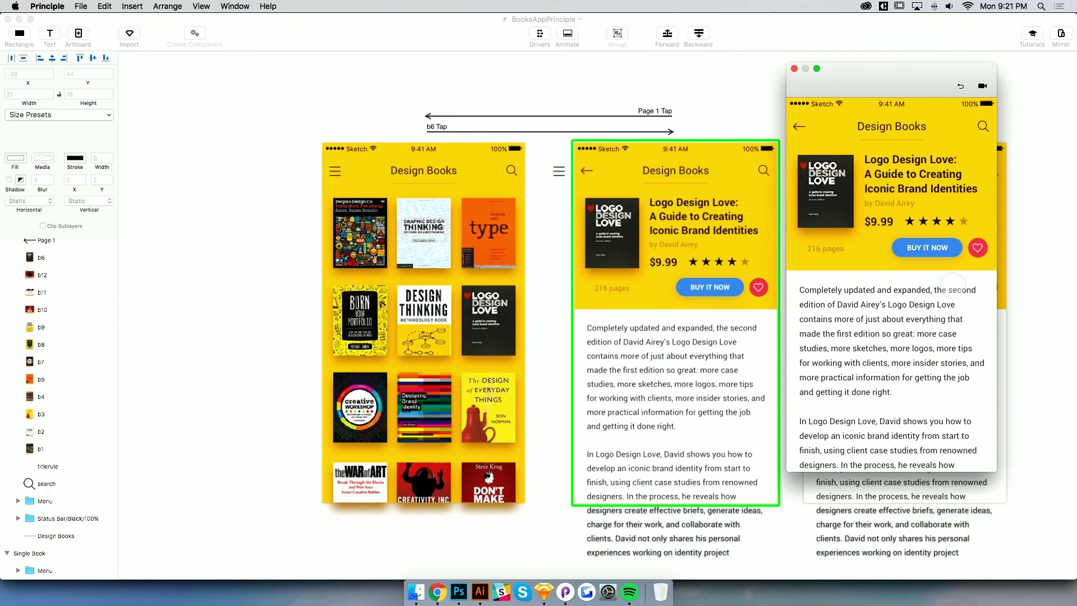
click(801, 129)
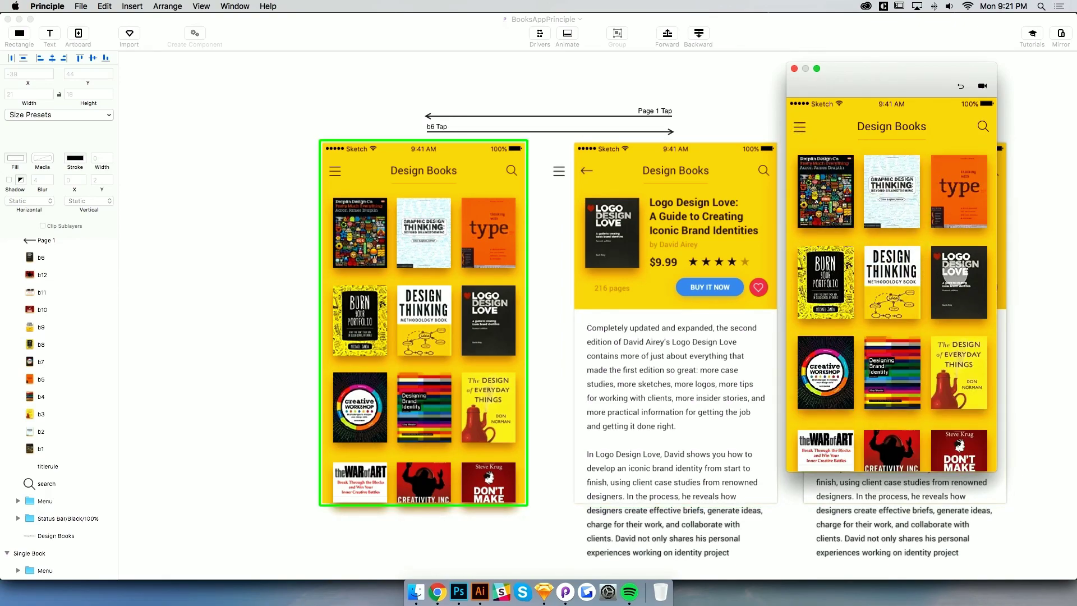
click(954, 274)
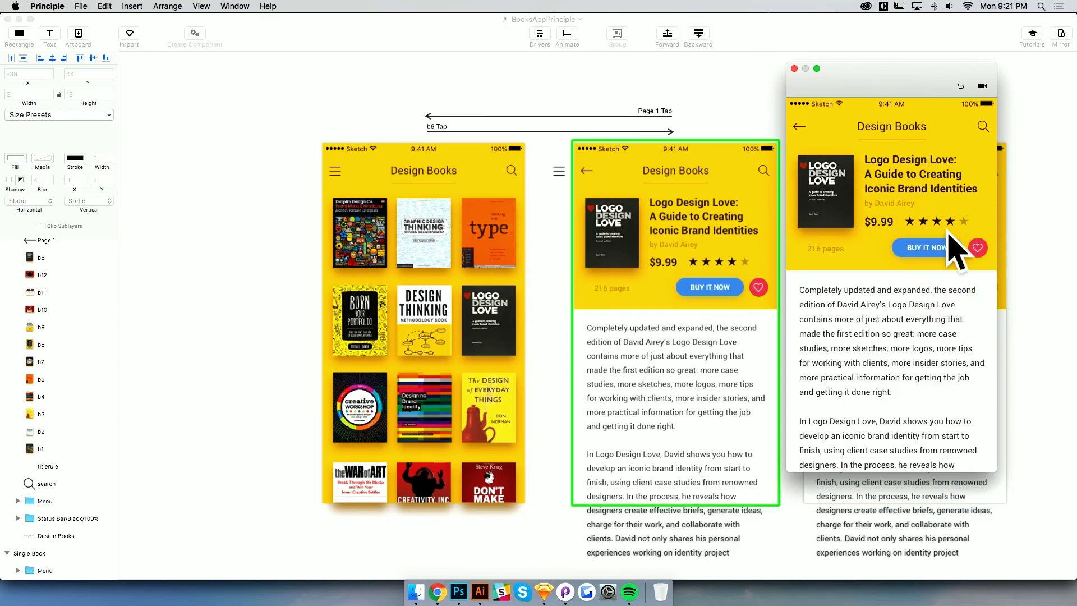
click(239, 322)
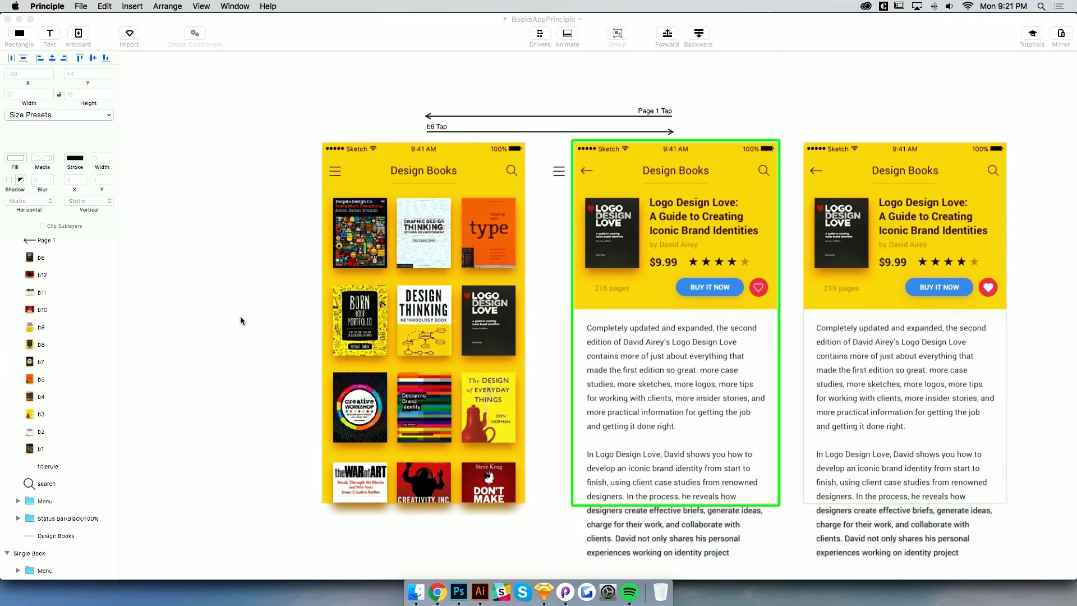
Copy the description text and white_text layers from the Single Book artboard and paste them onto the Books artboard
drag(800, 399, 798, 333)
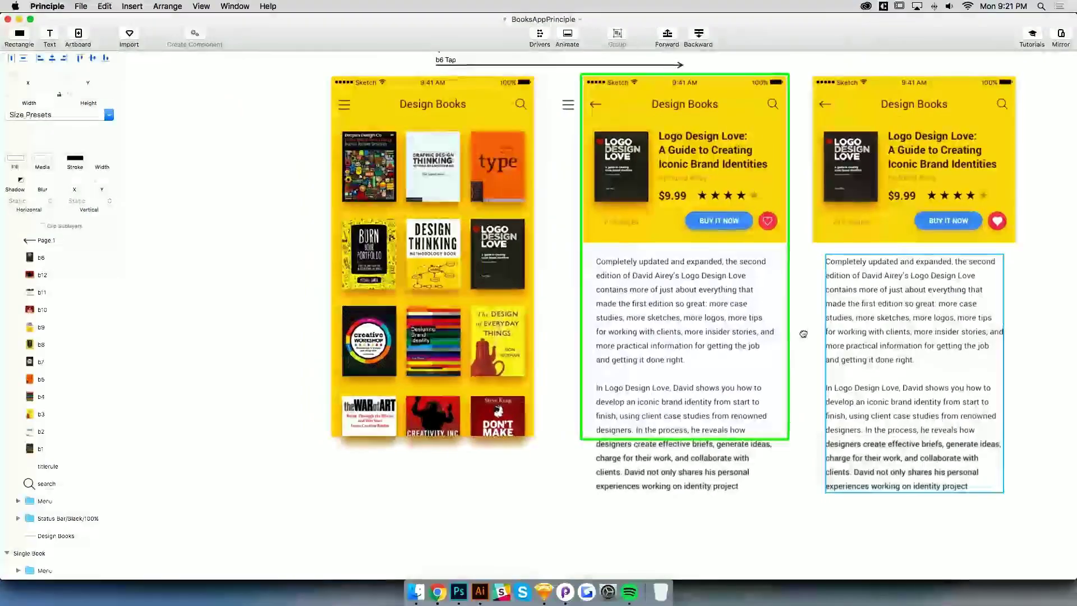
click(648, 306)
shift+click(646, 252)
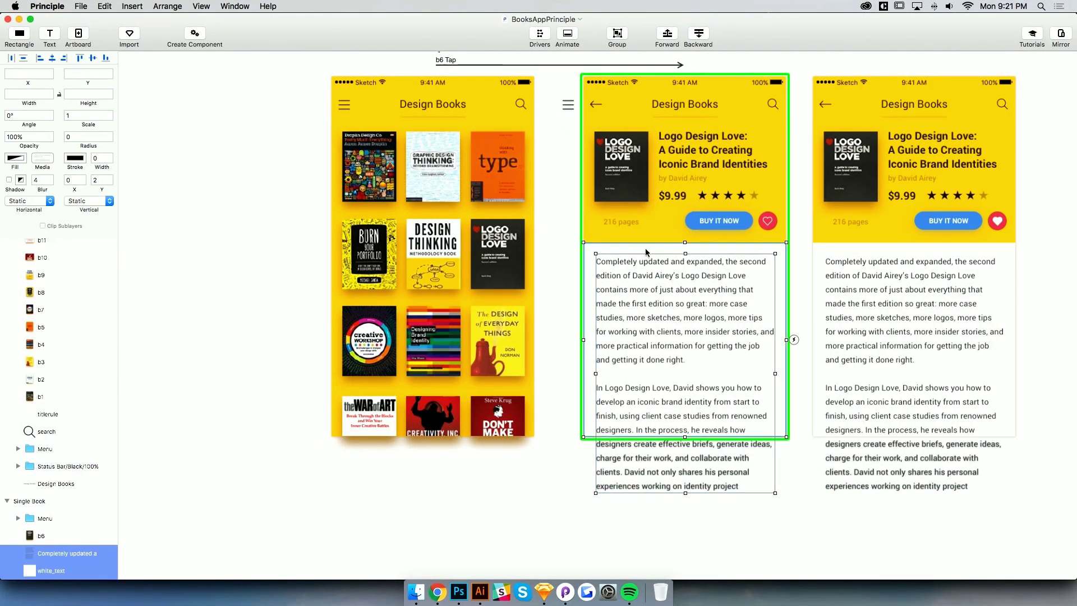
scroll(655, 264, left, 3)
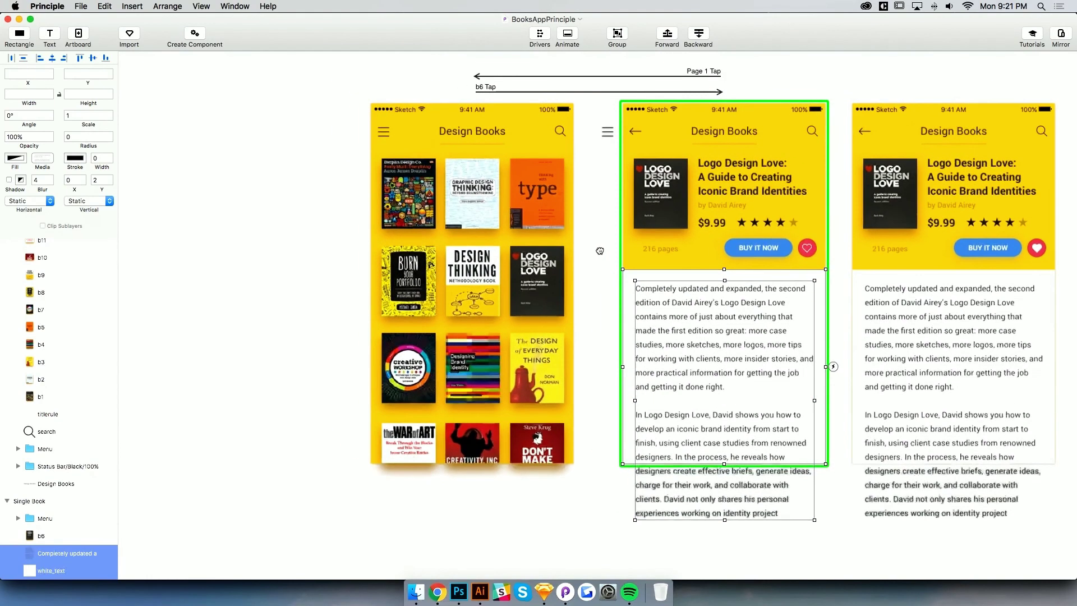
click(416, 141)
key(super+v)
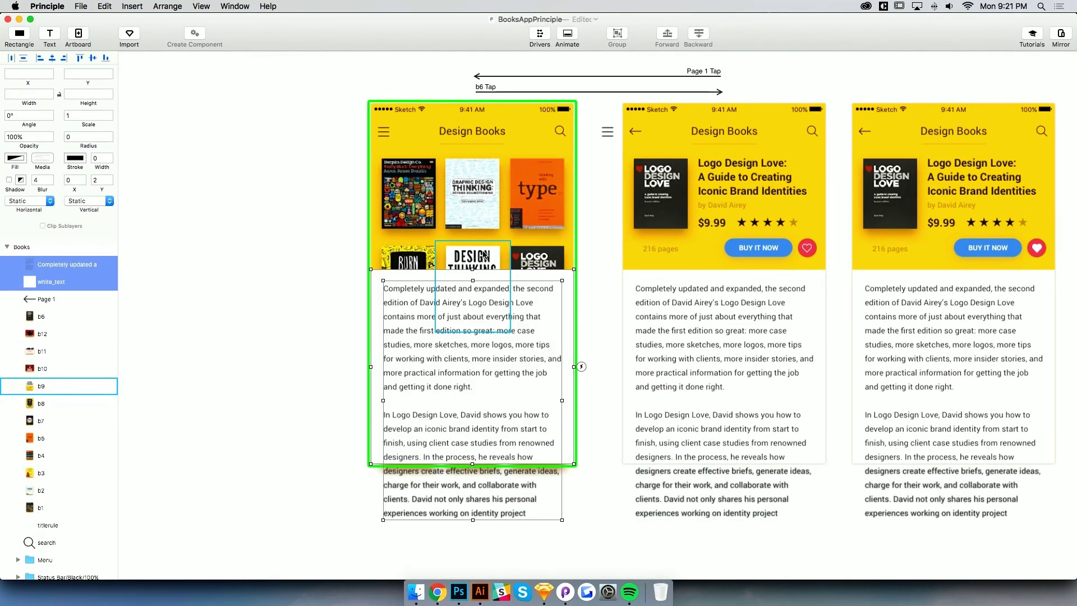
Move the pasted description text and white_text background straight down, just below the Books artboard's bottom edge
scroll(483, 254, left, 5)
drag(596, 261, 597, 450)
scroll(643, 464, right, 5)
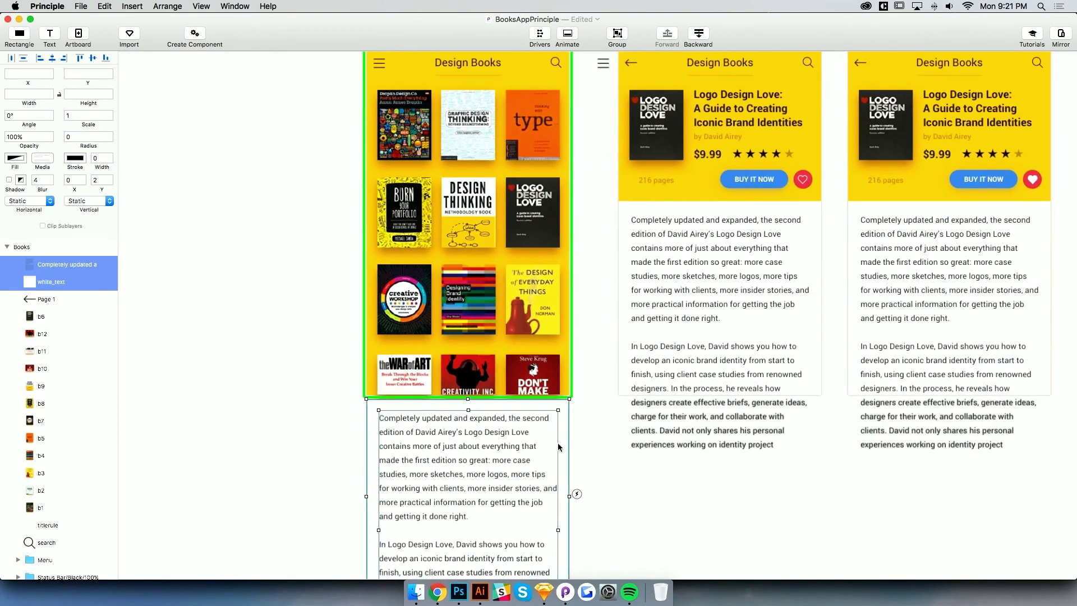
click(600, 440)
Preview the description panel's entrance by opening the Logo Design Love book from the list
key(super+p)
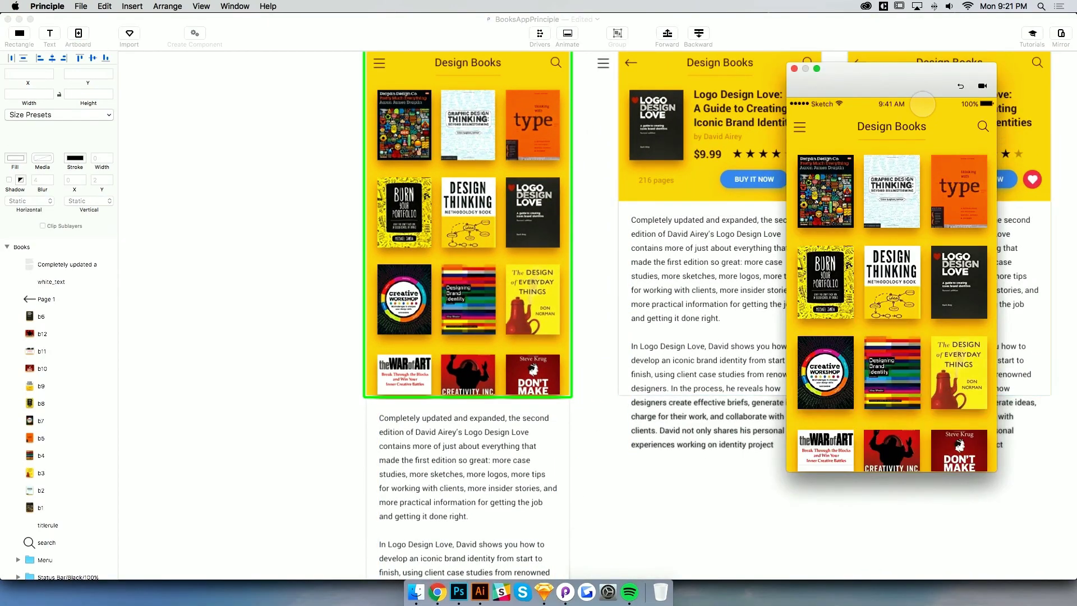
click(968, 281)
click(503, 509)
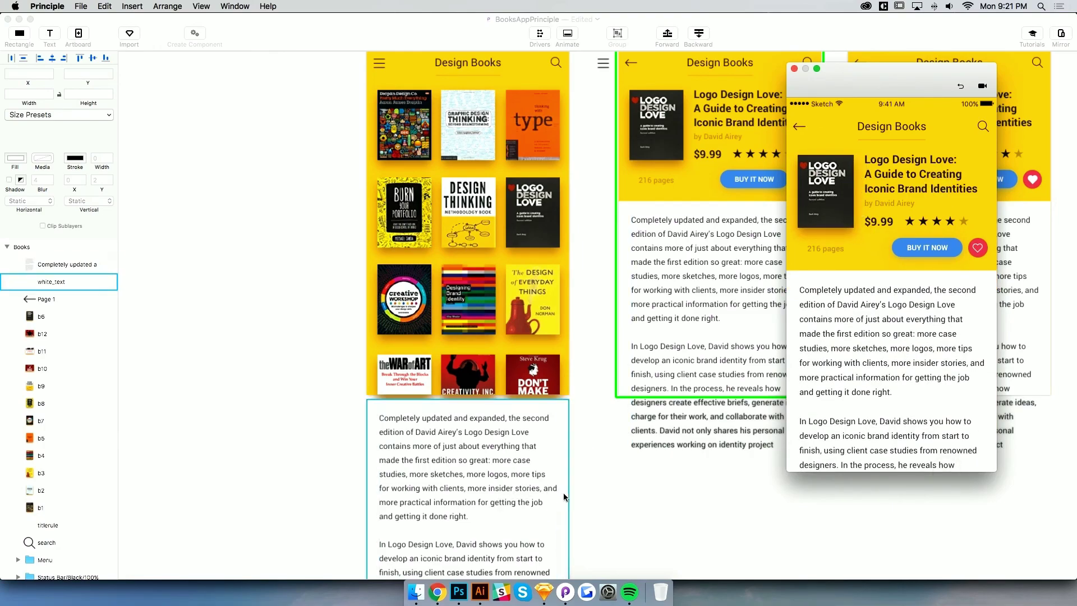
Set the opacity of the pasted description text and white_text layers below the Books artboard to 0%
click(794, 129)
click(960, 279)
click(610, 508)
click(531, 458)
shift+click(563, 444)
drag(39, 145, 2, 146)
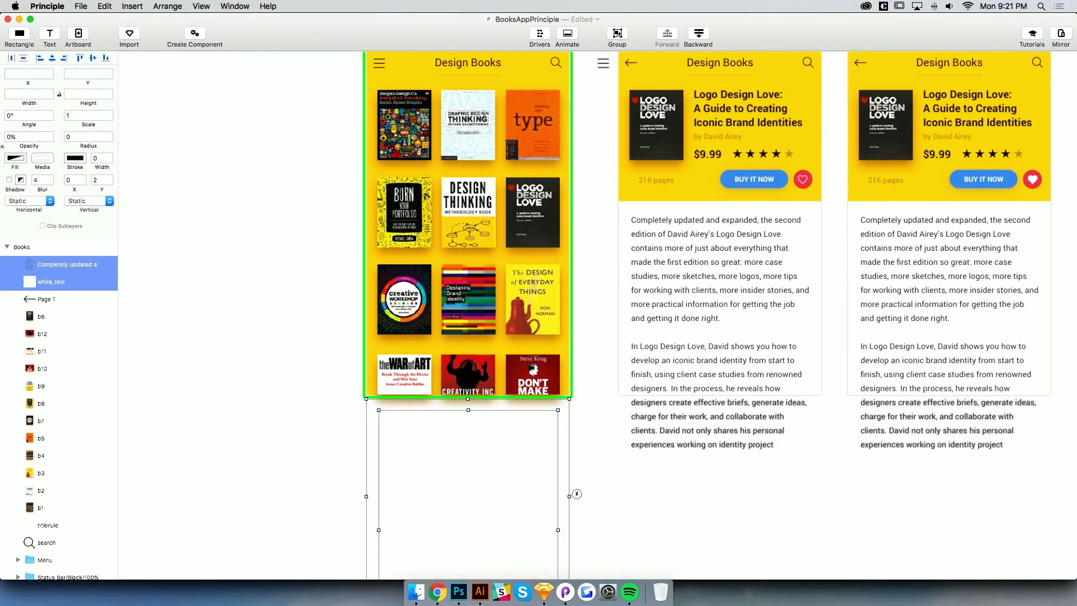
click(595, 305)
Preview the description panel's transition by switching repeatedly between the book list and the Logo Design Love page
key(super+grave)
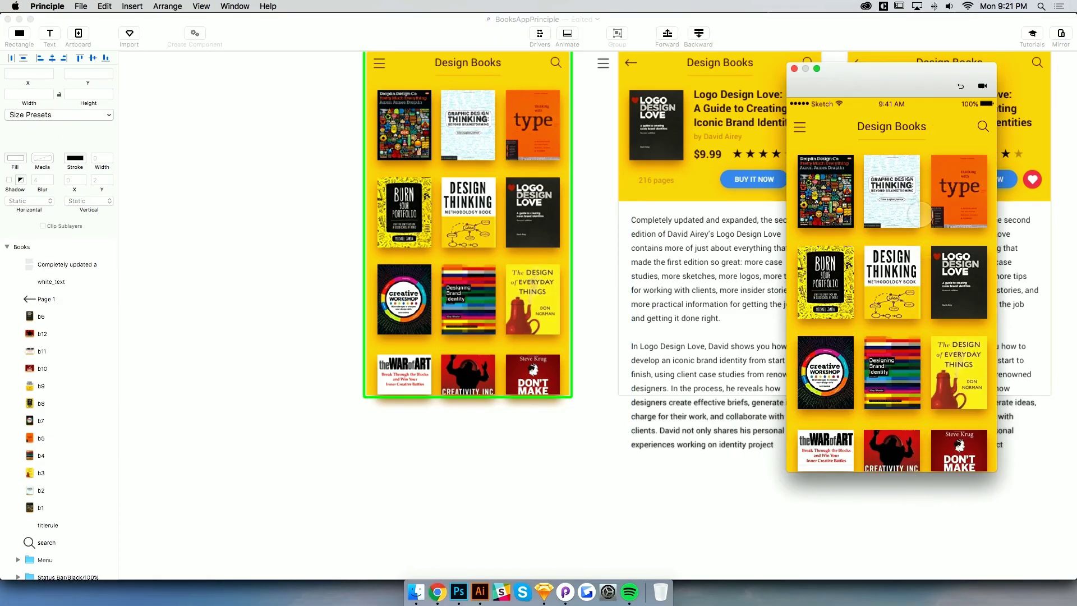
click(948, 289)
click(800, 126)
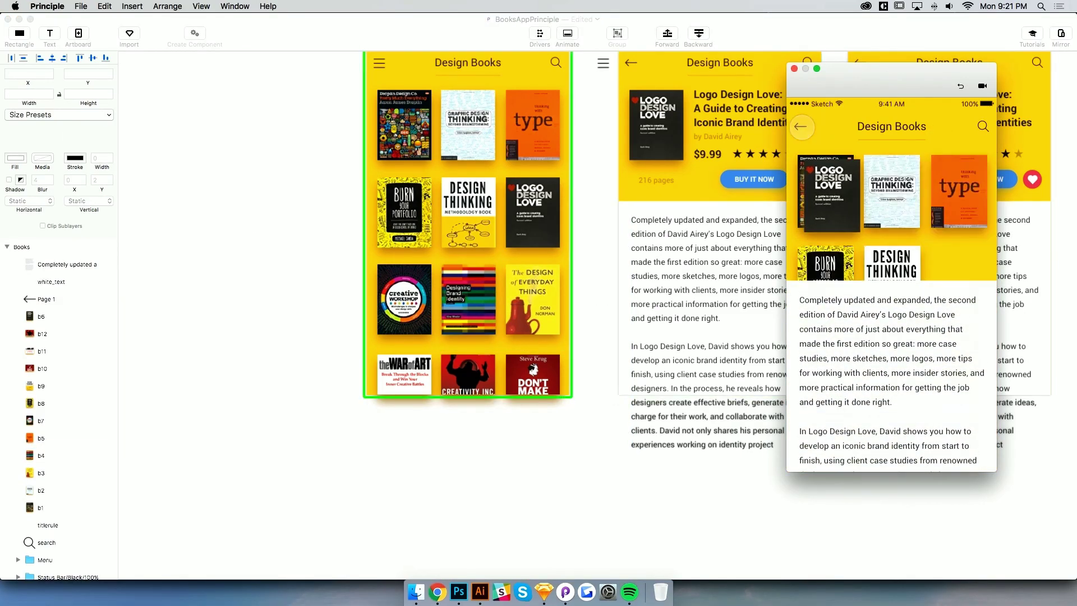
click(954, 284)
click(800, 127)
click(951, 270)
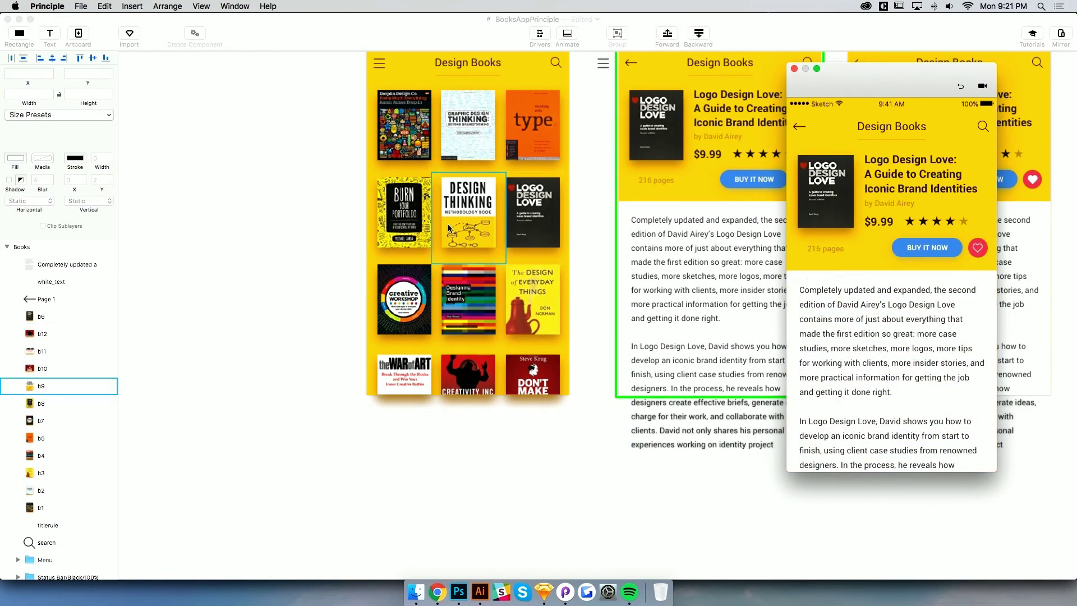
click(316, 242)
drag(780, 183, 598, 257)
scroll(598, 257, left, 3)
scroll(598, 257, up, 1)
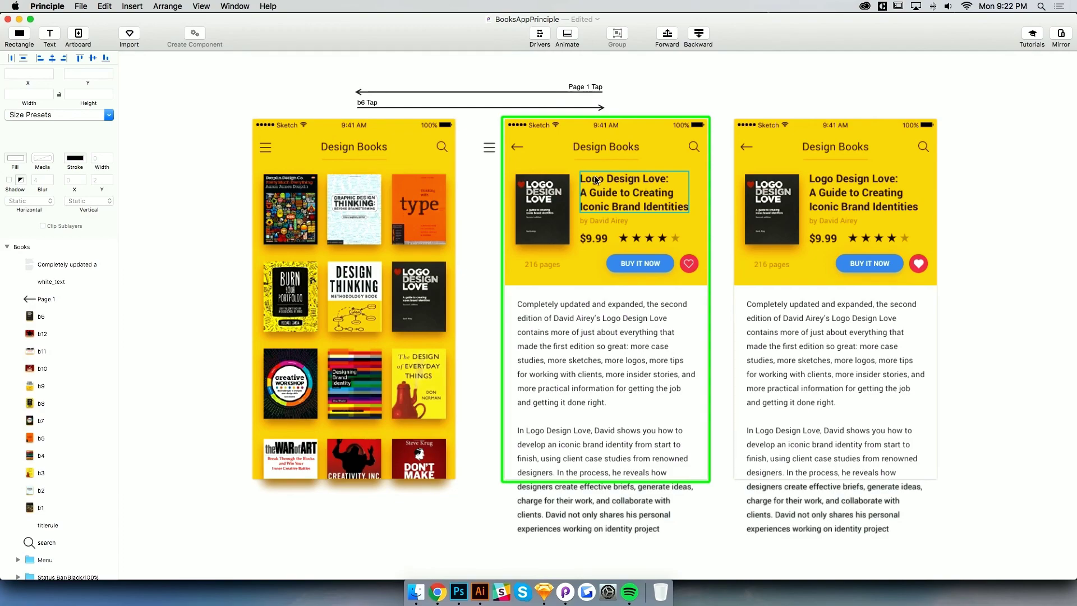
scroll(596, 180, left, 3)
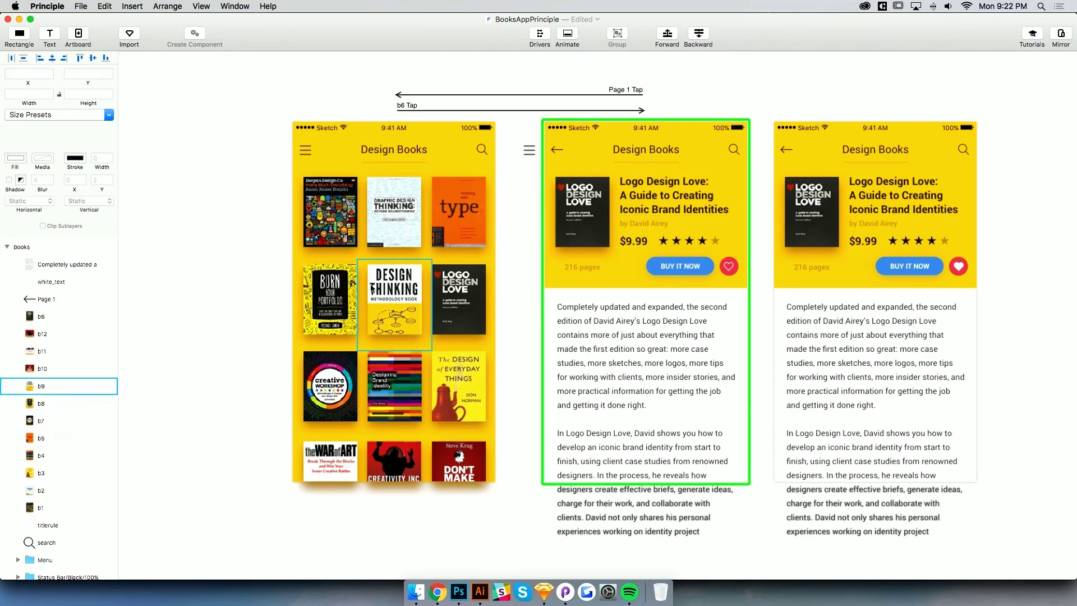
click(673, 211)
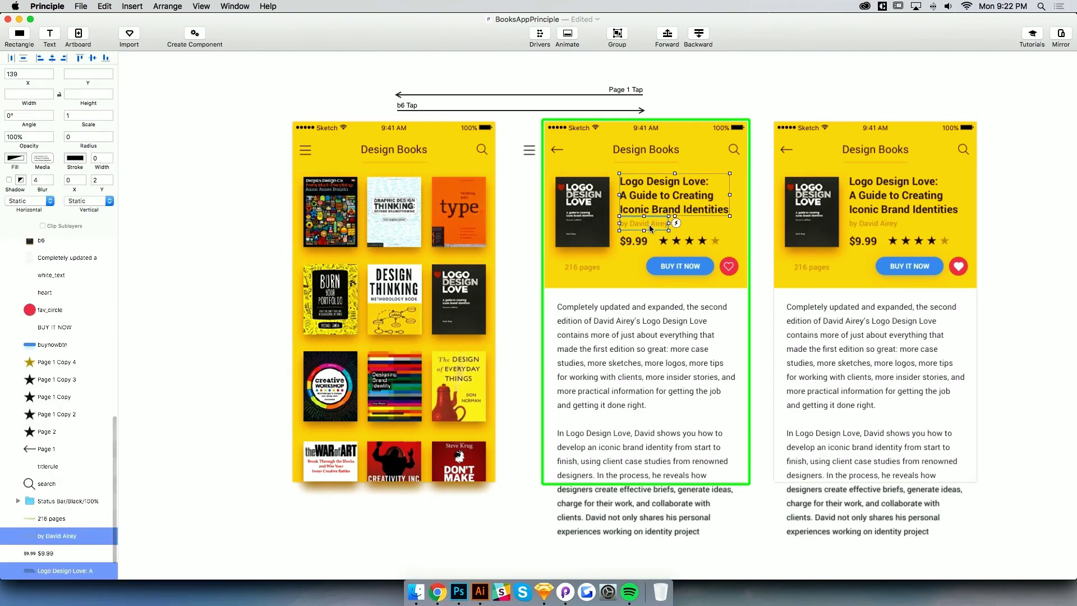
click(732, 240)
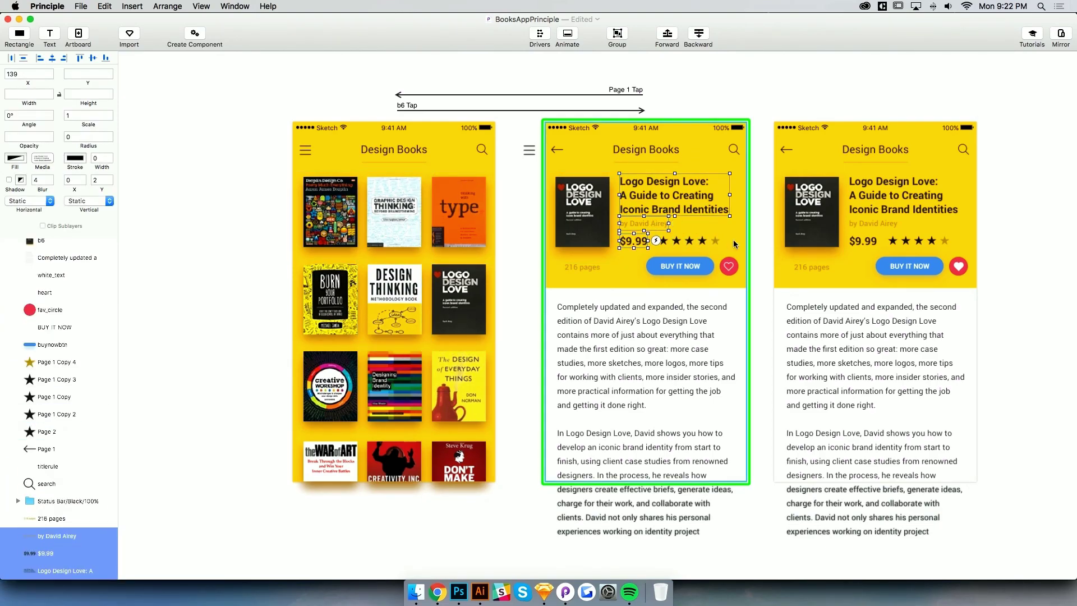
click(627, 206)
shift+click(635, 222)
shift+click(639, 240)
shift+click(662, 242)
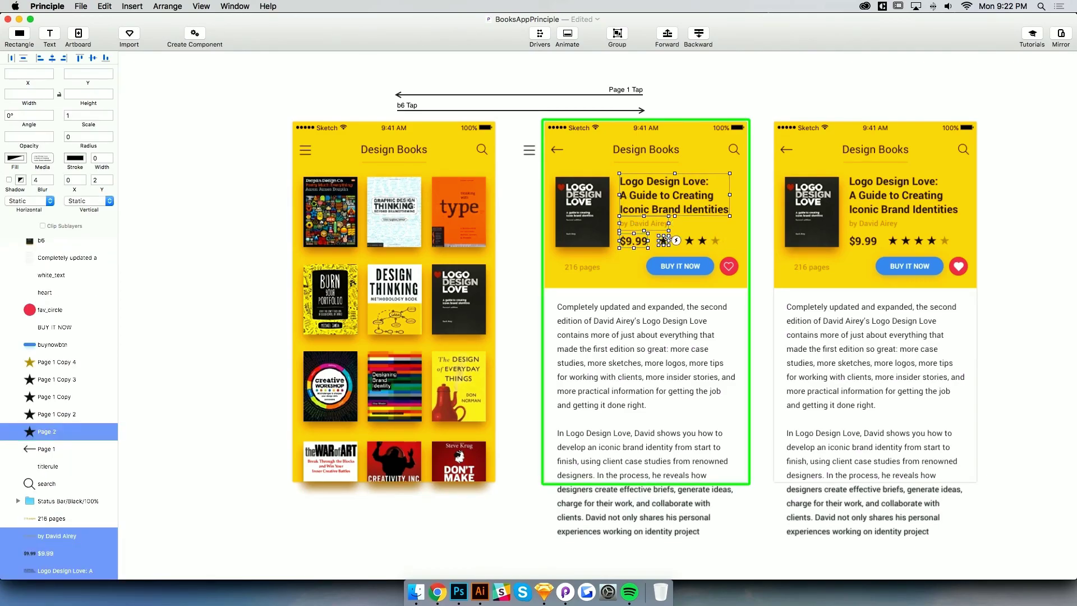
click(678, 241)
click(756, 273)
Copy the book title, author, price and five rating stars from the Single Book artboard and paste them onto the Books artboard
key(super+equal)
click(749, 218)
shift+click(734, 219)
shift+click(717, 218)
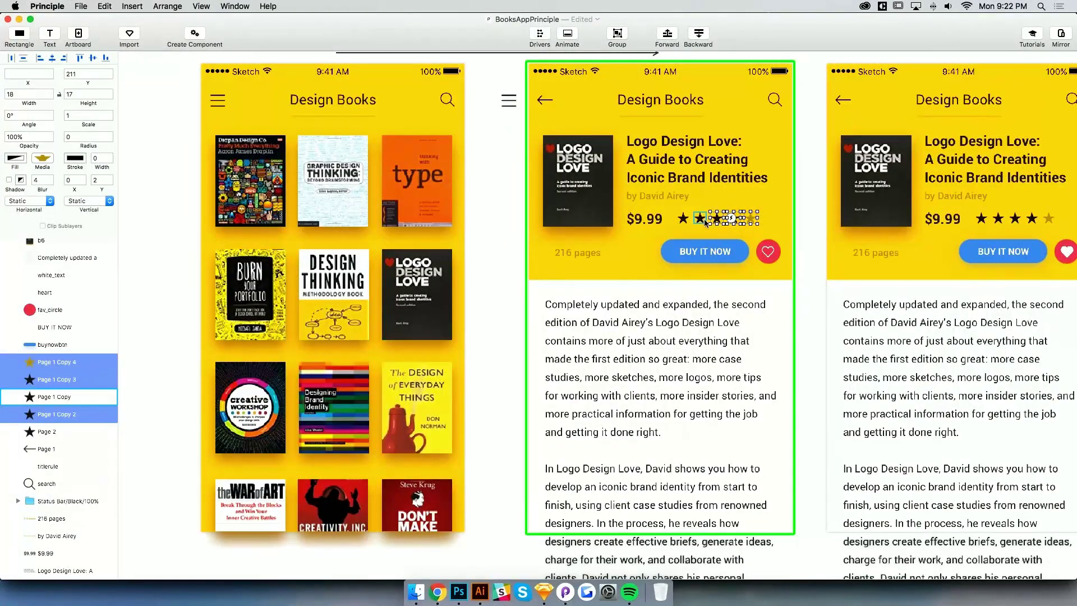
shift+click(701, 218)
shift+click(683, 219)
shift+click(644, 219)
shift+click(657, 195)
shift+click(668, 178)
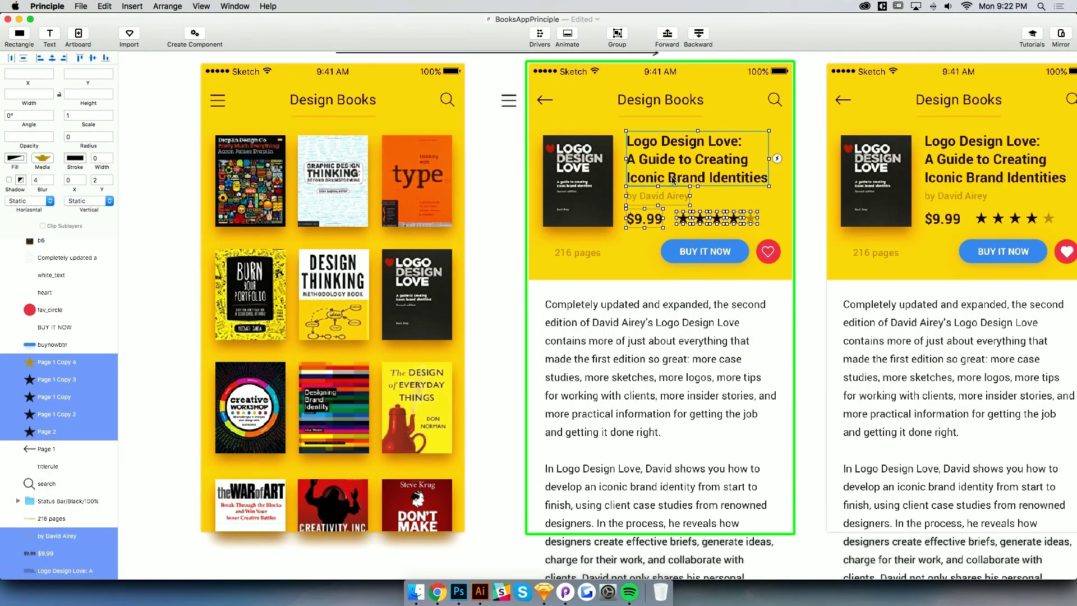
click(810, 225)
key(super+minus)
click(345, 158)
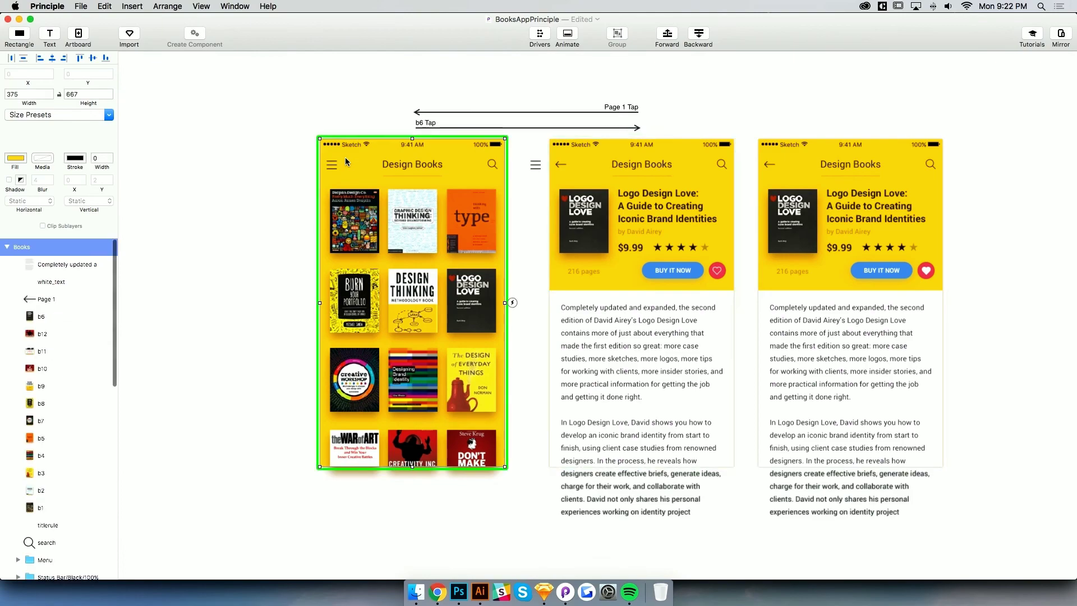
key(super+v)
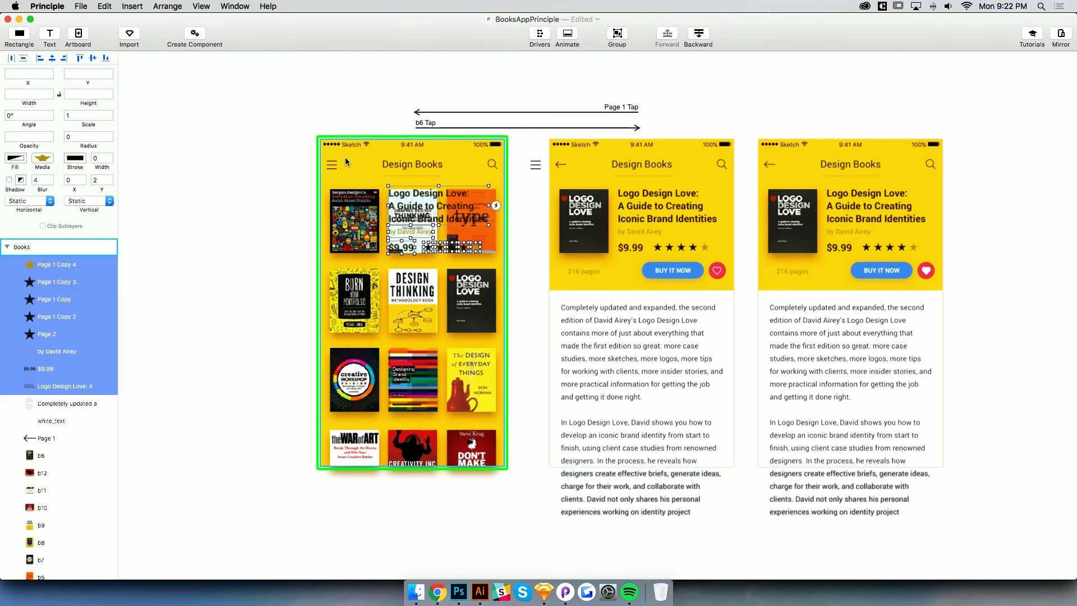
Move the pasted title, author, price and stars straight right until they sit just outside the Books artboard's right edge
key(shift+Right)
key(shift+Right)
key(shift+Right)
key(shift+Right)
key(shift+Right)
key(shift+Right)
key(shift+Right)
key(shift+Right)
key(shift+Right)
key(shift+Right)
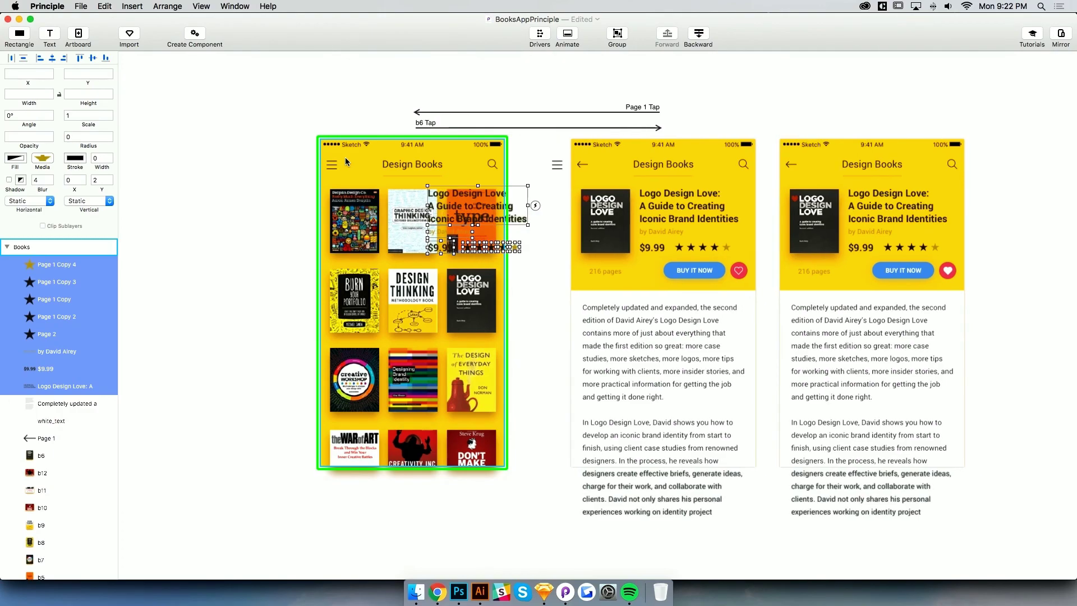
key(shift+Right)
key(shift+Right)
key(shift+Right)
key(shift+Right)
key(shift+Right)
key(shift+Right)
key(shift+Right)
key(shift+Right)
key(shift+Right)
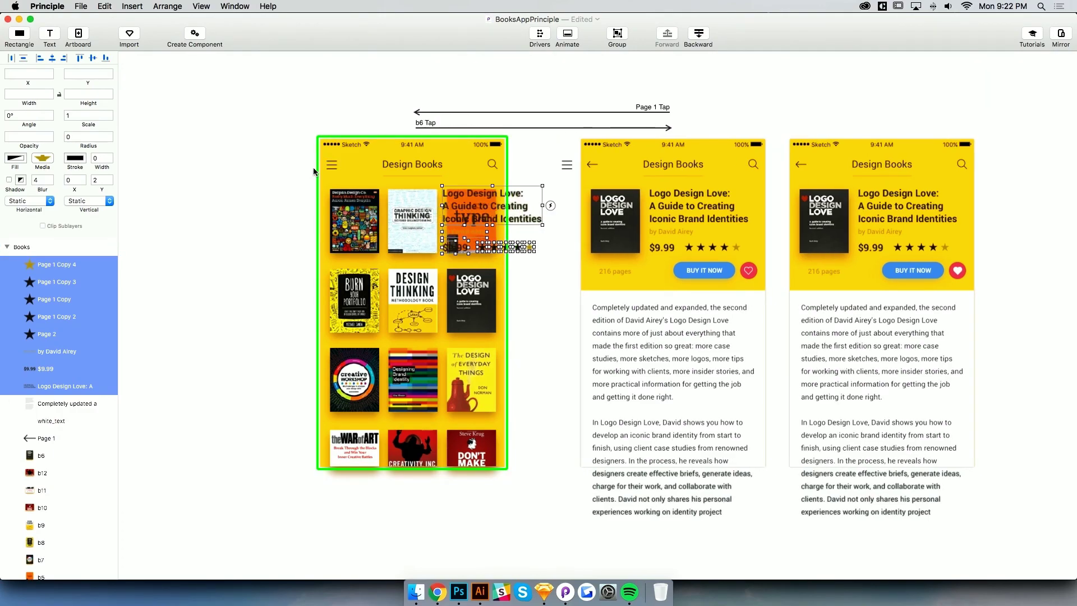
key(shift+Right)
key(shift+Right)
key(shift+Right)
key(shift+Right)
key(shift+Right)
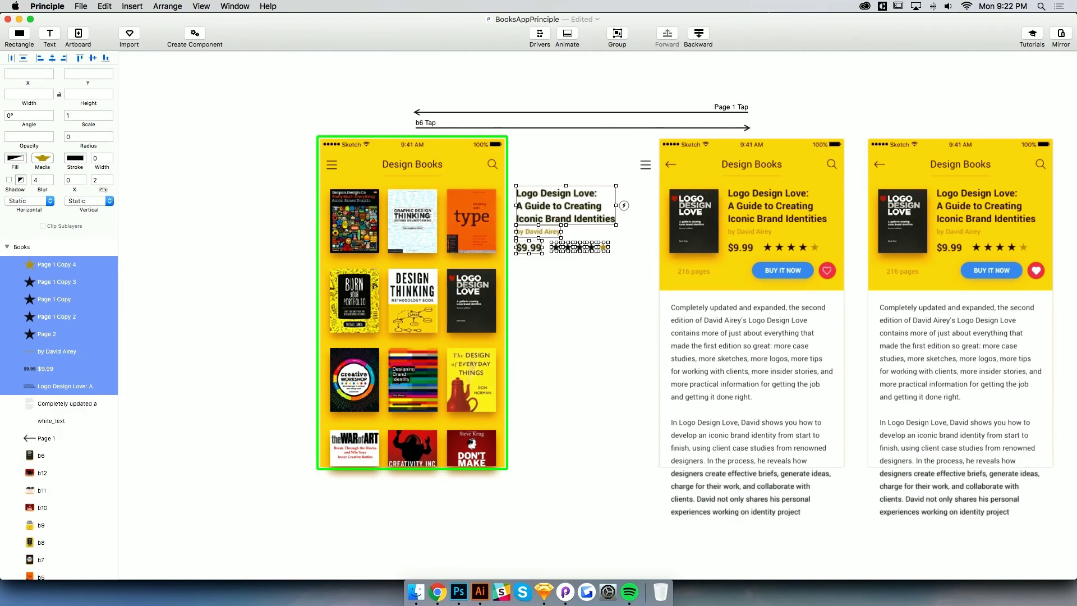
Set the opacity of the pasted title, author, price and star layers to 0%
drag(526, 173, 588, 274)
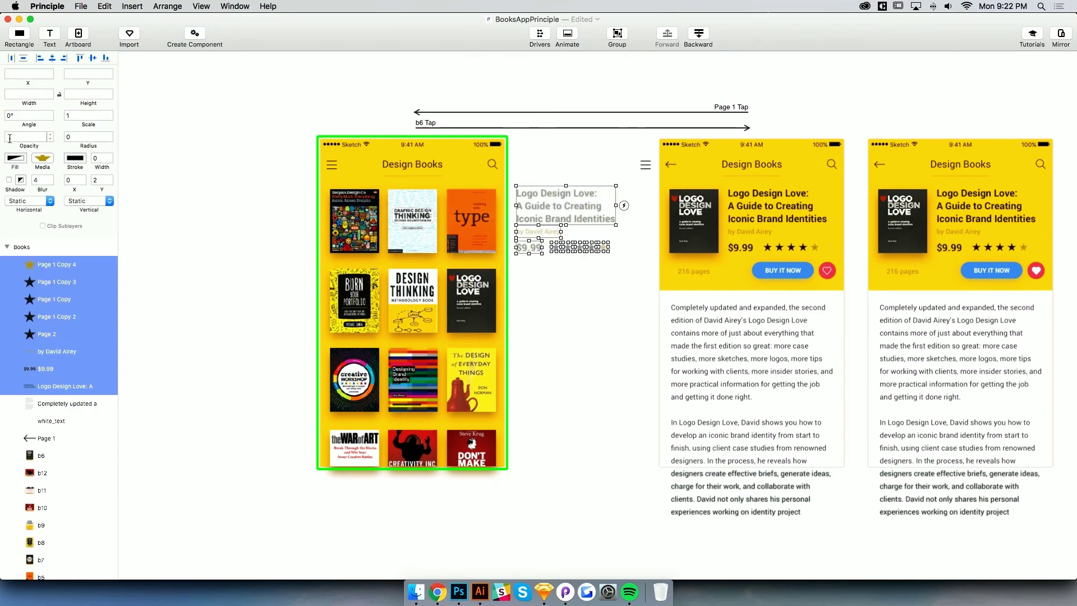
drag(25, 145, 5, 145)
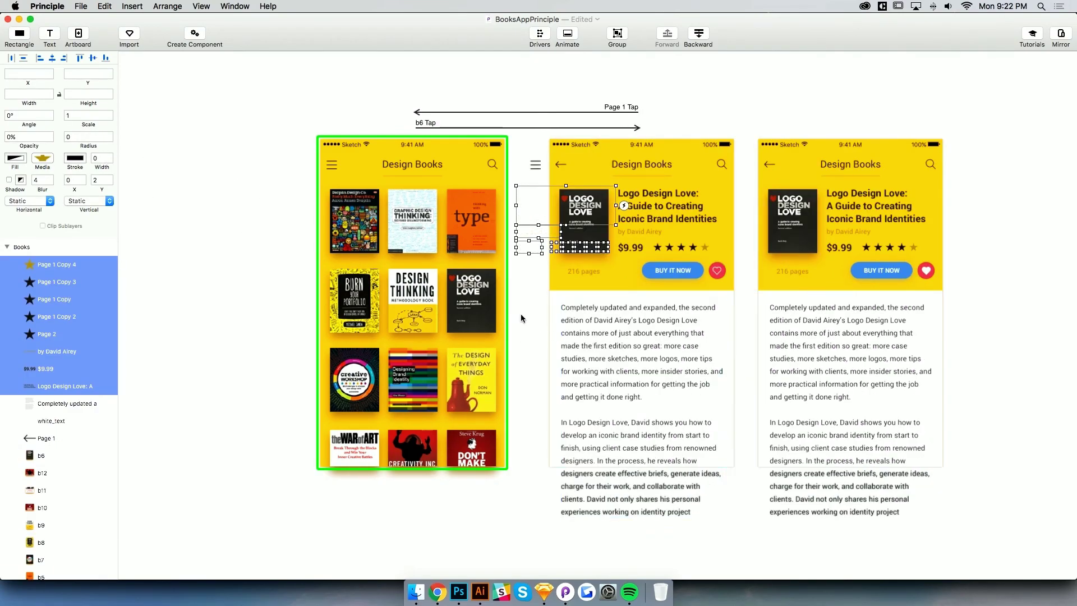
click(530, 313)
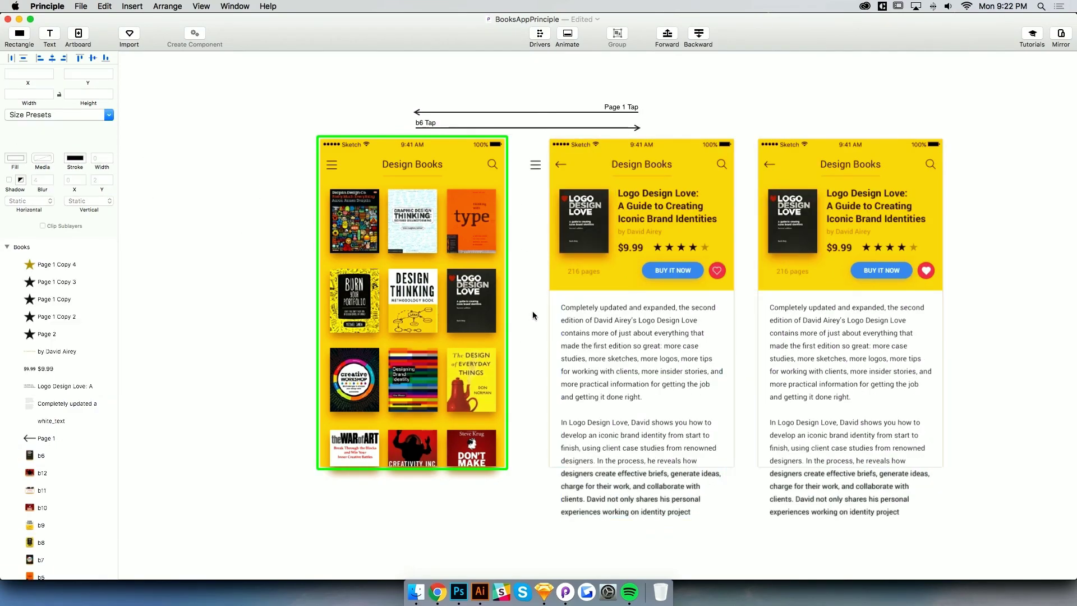
Preview how the title, author, price and stars animate by repeatedly opening and leaving the Logo Design Love book
key(super+Return)
click(981, 293)
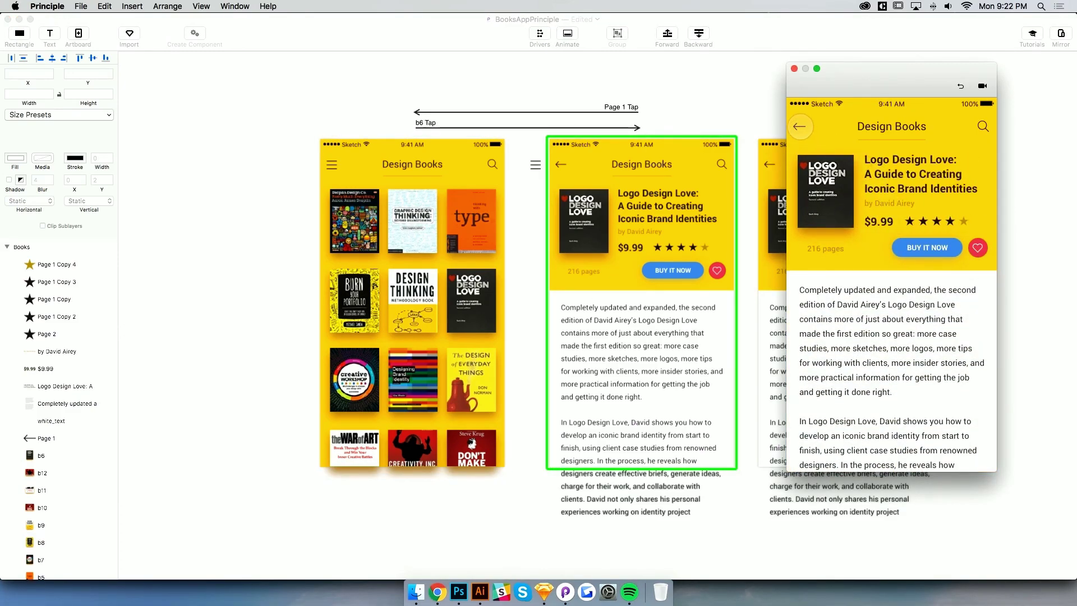
click(800, 127)
click(978, 293)
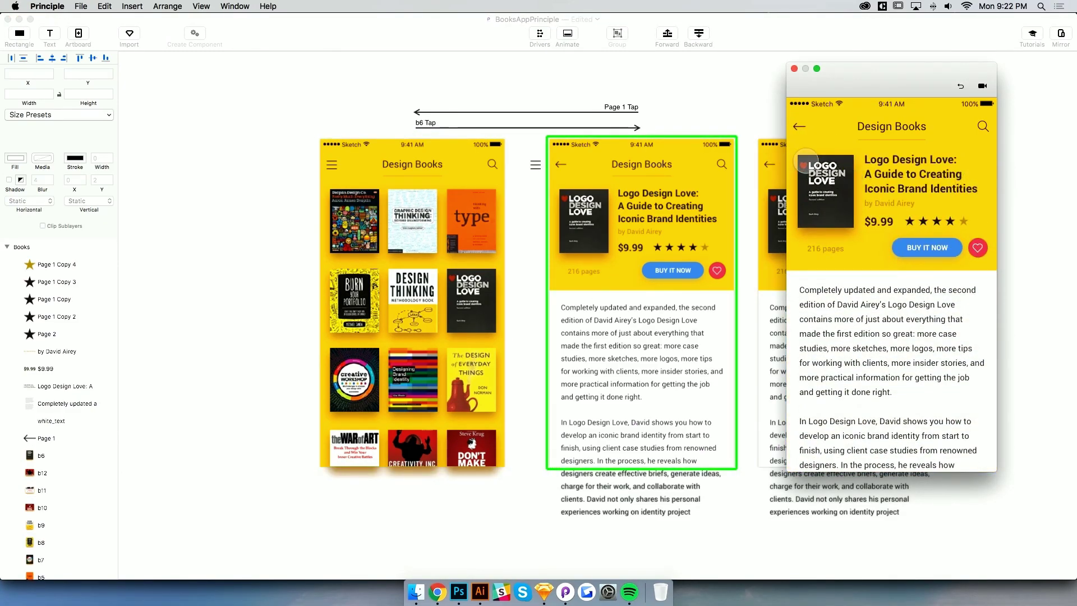
click(800, 126)
click(978, 293)
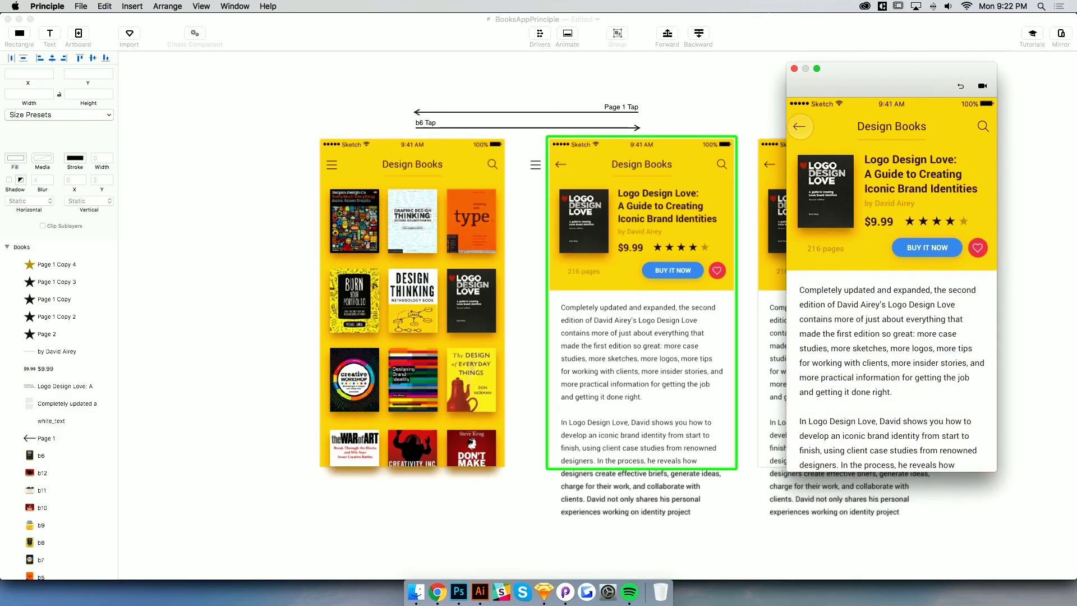
click(800, 127)
click(954, 278)
click(287, 255)
Copy the 216 pages label, BUY IT NOW text, buynowbtn, heart and fav_circle from Single Book and paste them onto the Books artboard
click(583, 271)
shift+click(664, 270)
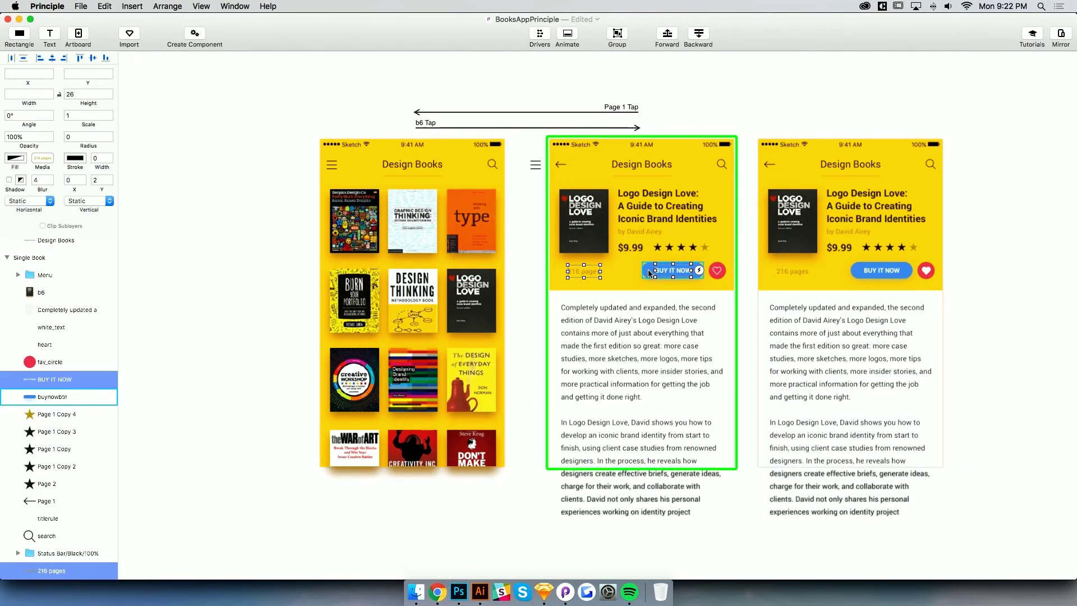
shift+click(649, 273)
key(super+plus)
shift+click(755, 258)
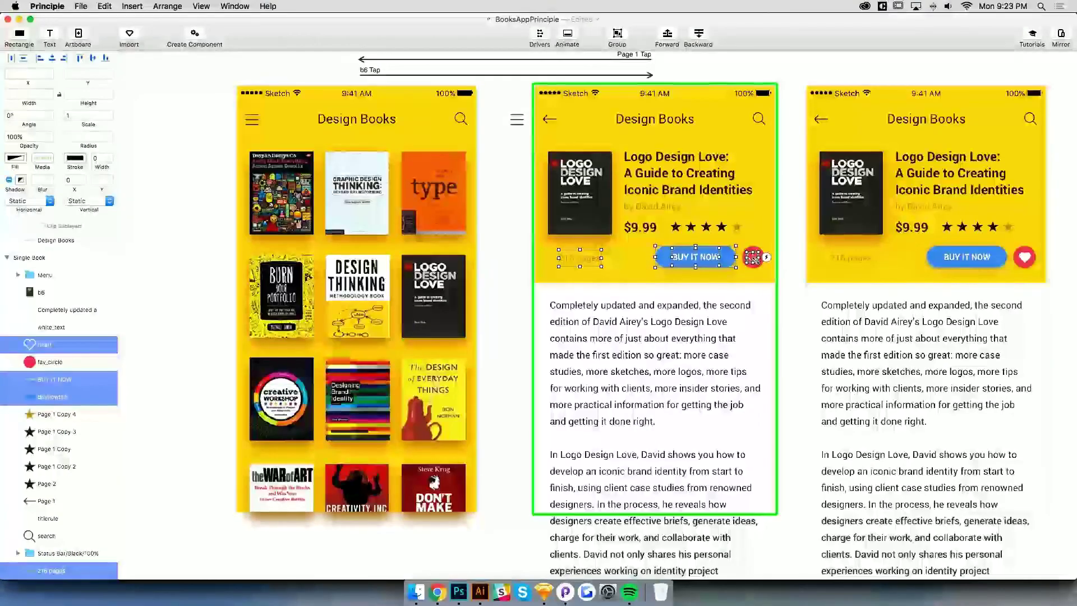
shift+click(754, 257)
shift+click(756, 249)
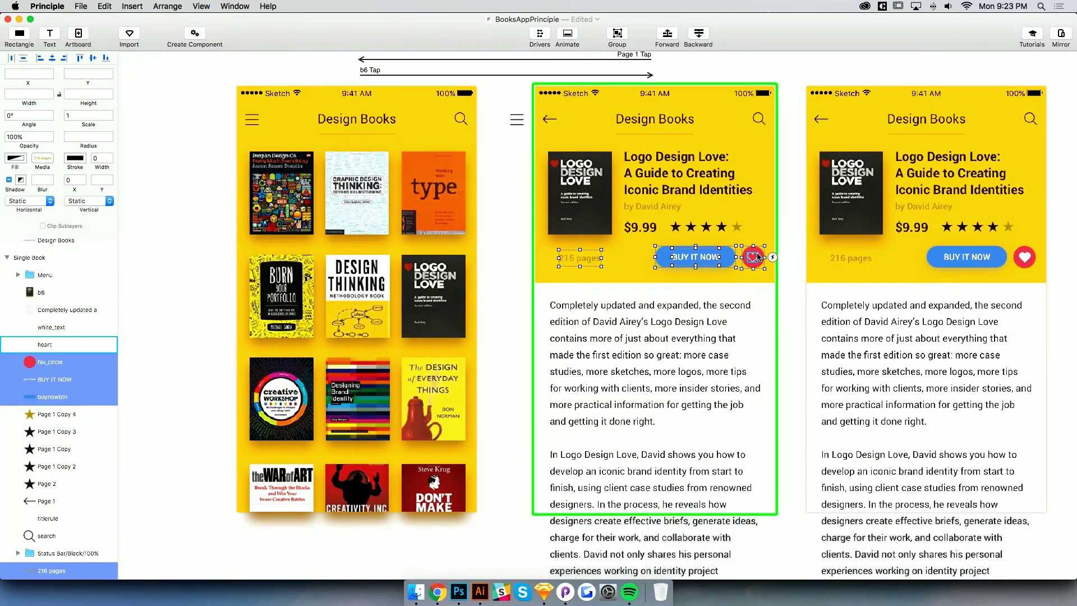
shift+click(755, 256)
click(366, 243)
key(super+v)
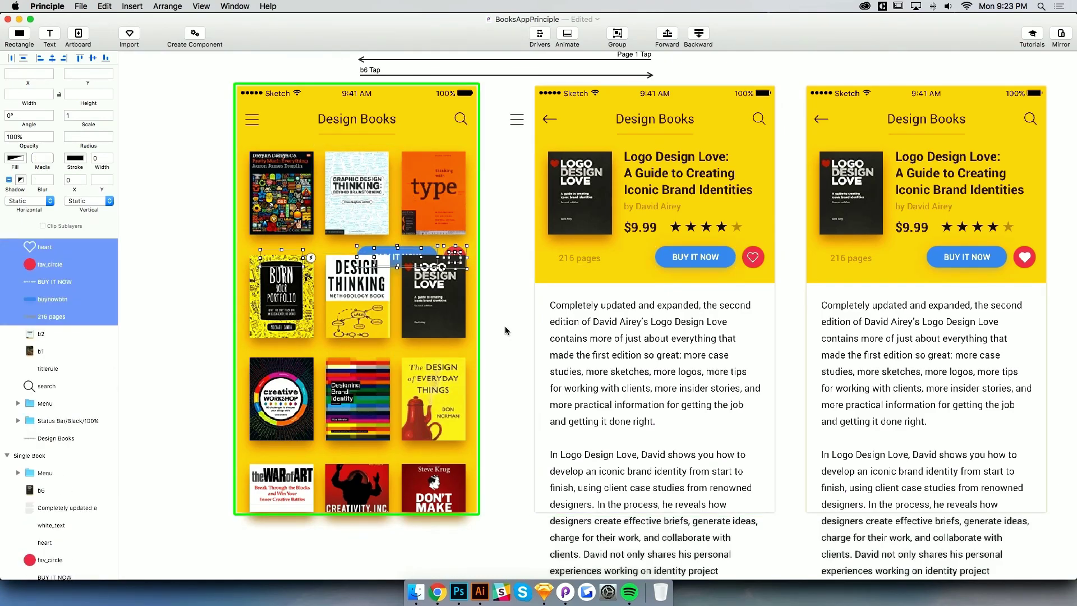
Move the pasted pages label, buy button and favorite icon layers slightly down and make them fully transparent
key(shift+Down)
key(shift+Down)
key(shift+Down)
key(shift+Down)
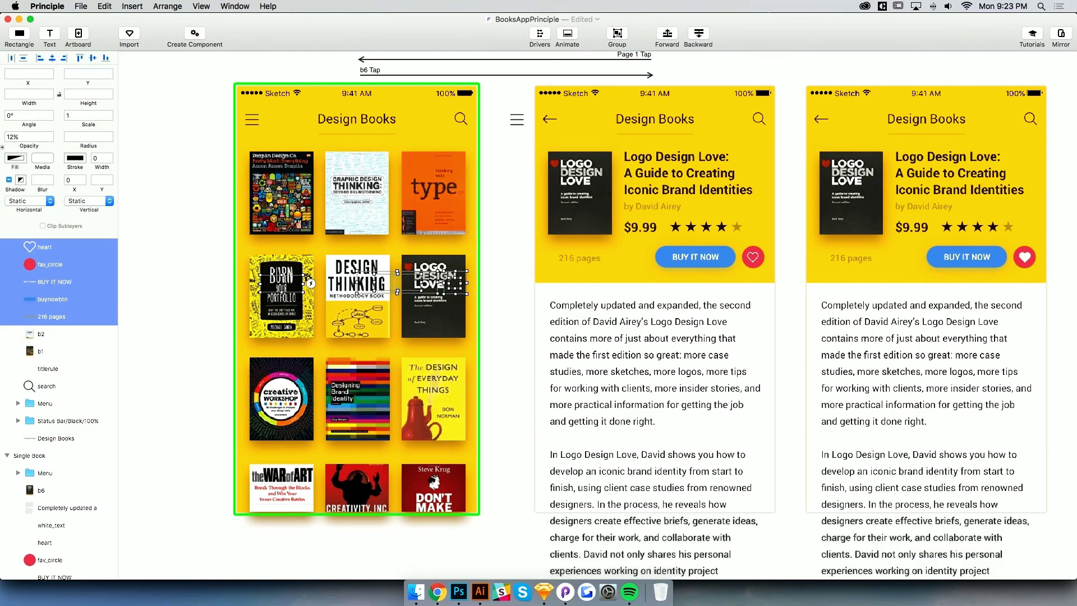
click(142, 185)
Save the prototype and replay the complete transition between the book list and the Logo Design Love page several times
key(super+s)
key(super+p)
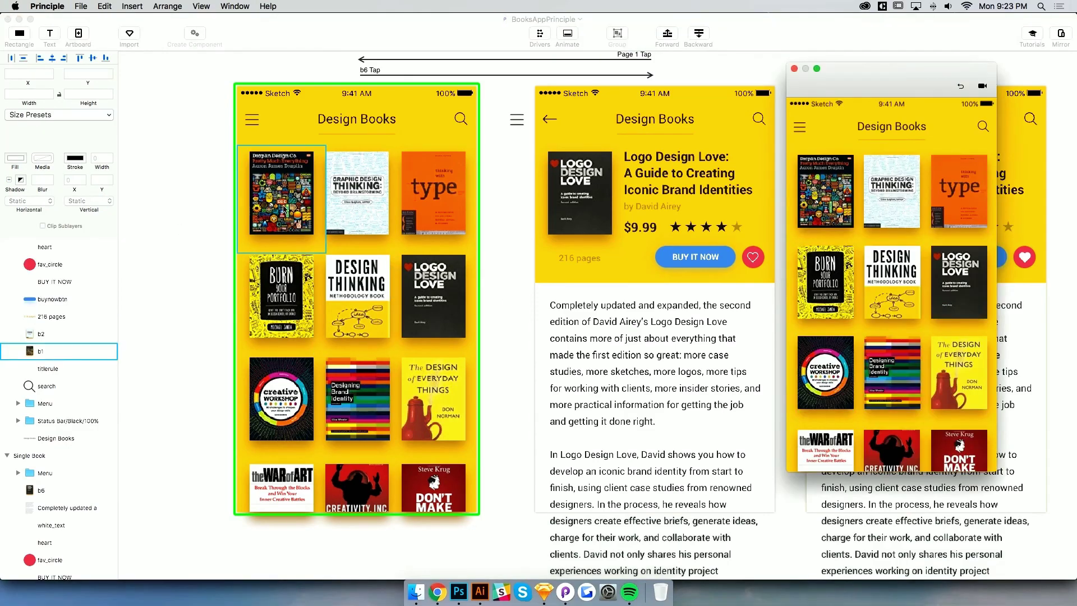
click(954, 286)
click(958, 288)
click(964, 291)
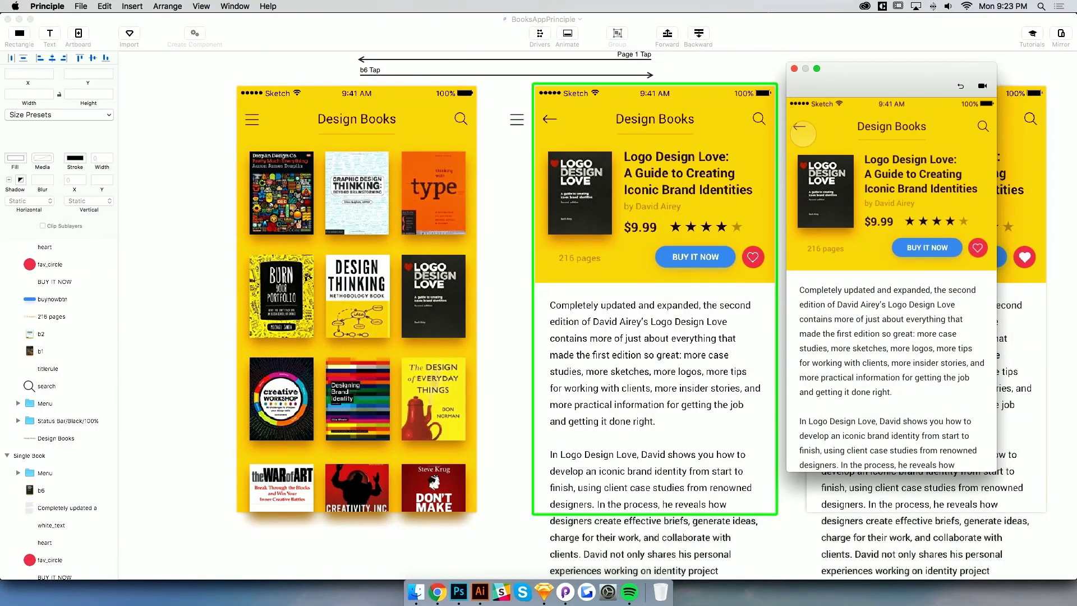
click(799, 127)
click(956, 286)
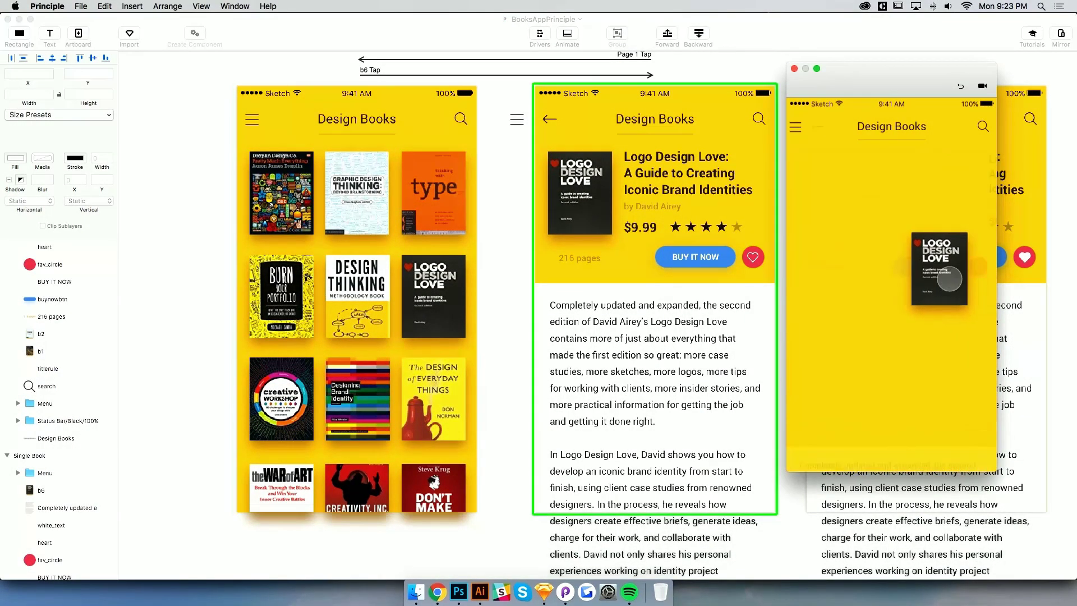
click(799, 126)
click(961, 291)
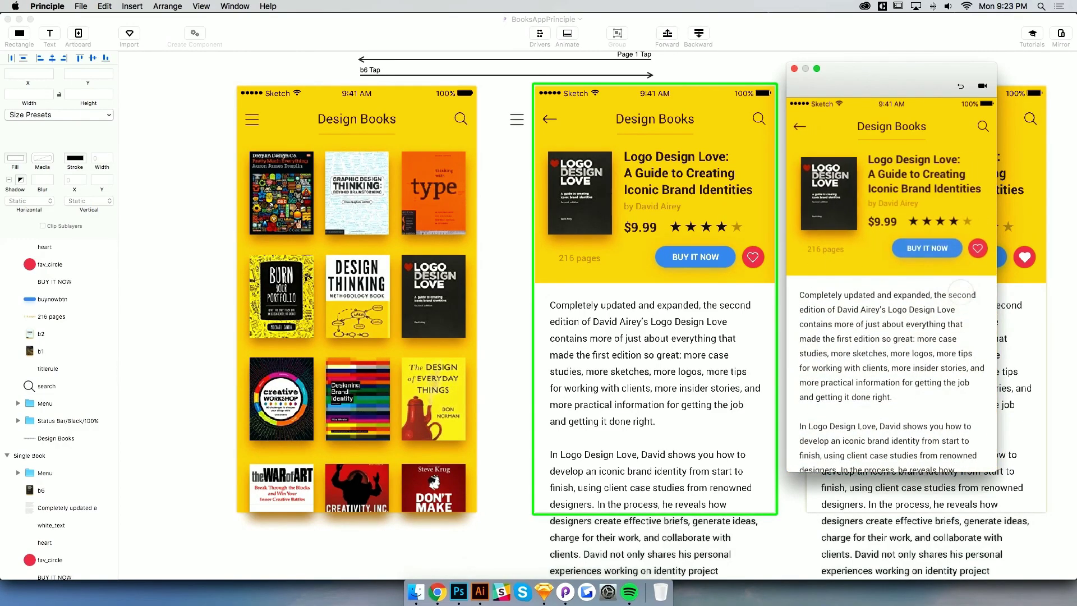
click(799, 126)
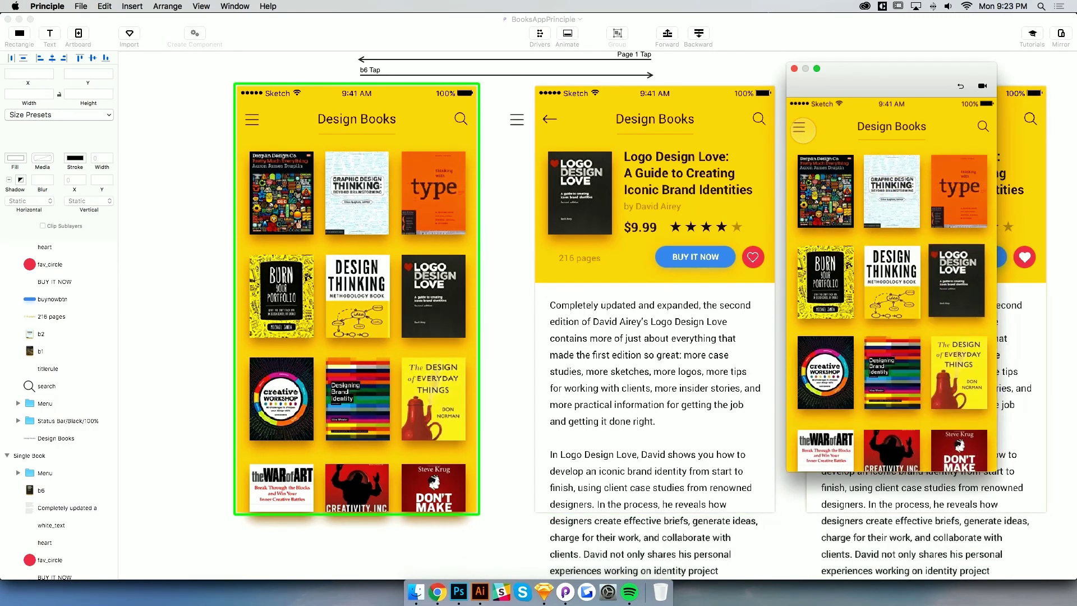
click(965, 299)
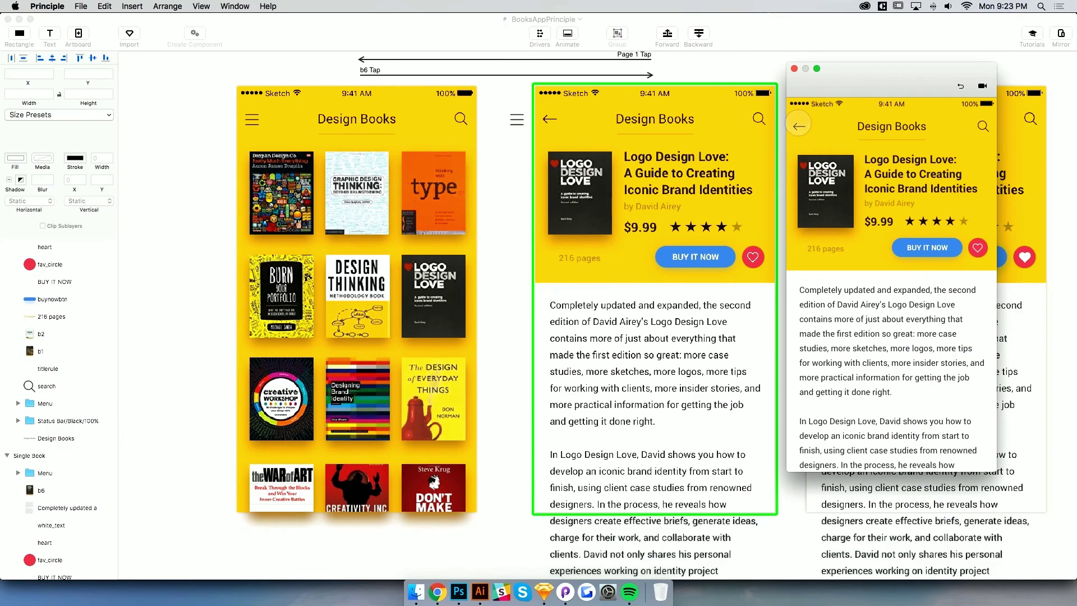
click(800, 127)
click(964, 298)
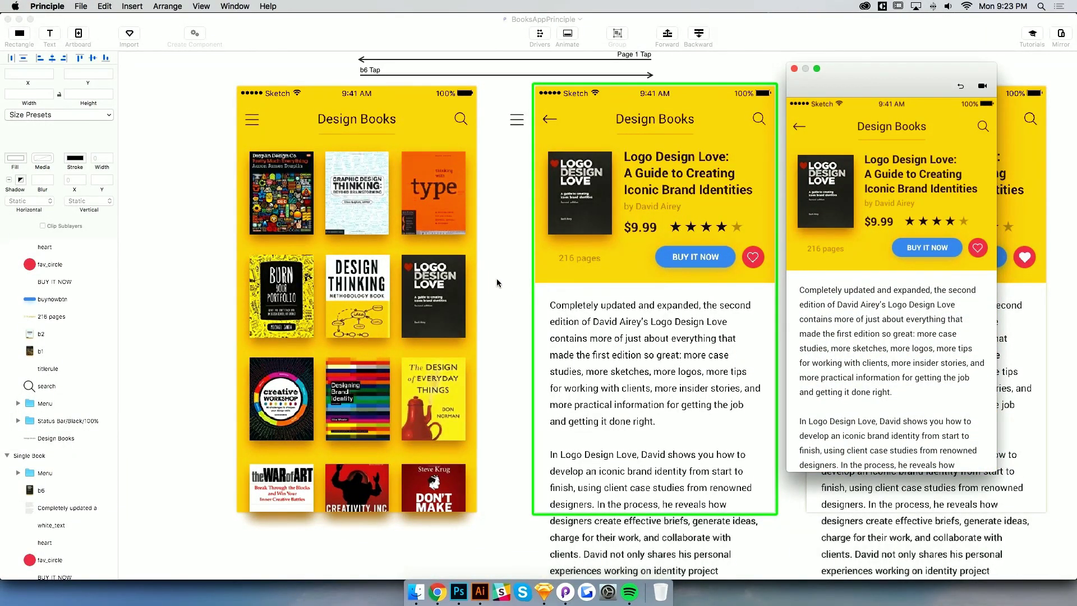
click(806, 123)
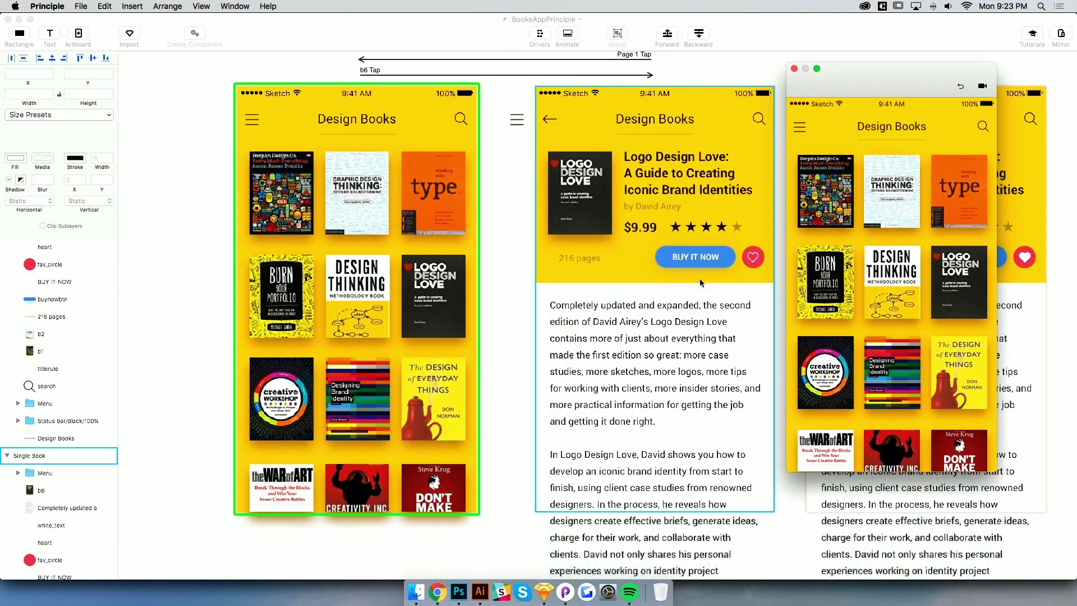
Leave the preview and bring up the animation timeline for the b6 Tap transition from Books to Single Book
click(668, 203)
scroll(666, 203, right, 4)
scroll(644, 210, down, 3)
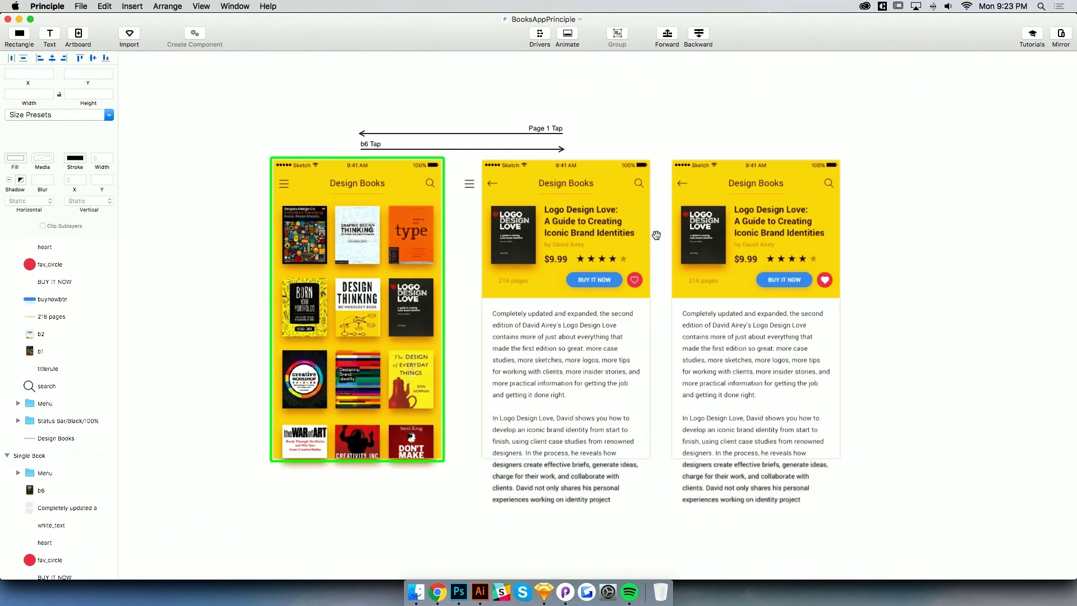
scroll(622, 237, right, 2)
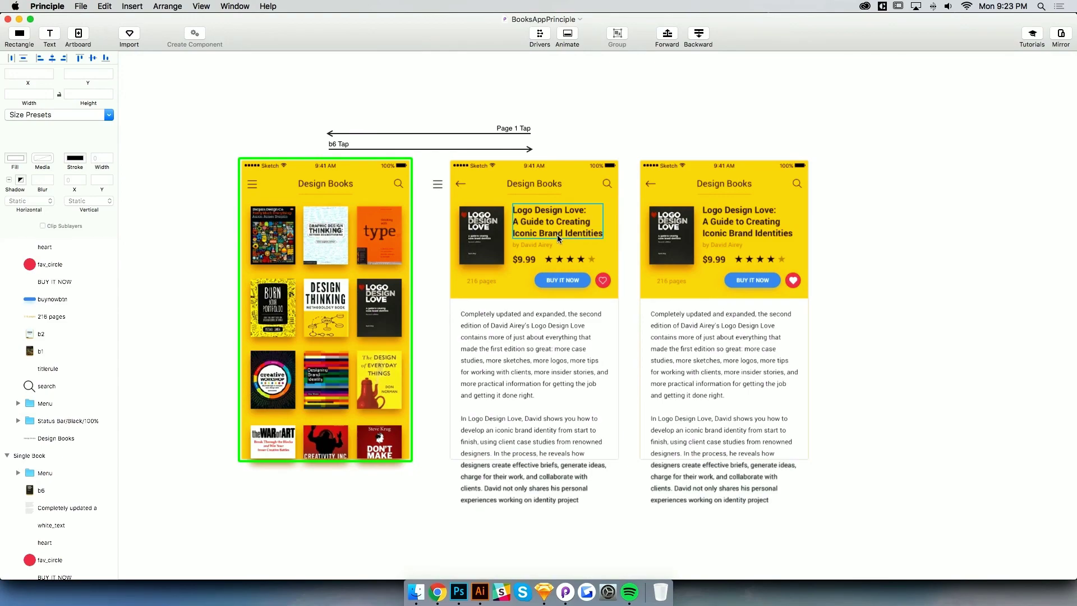
click(484, 149)
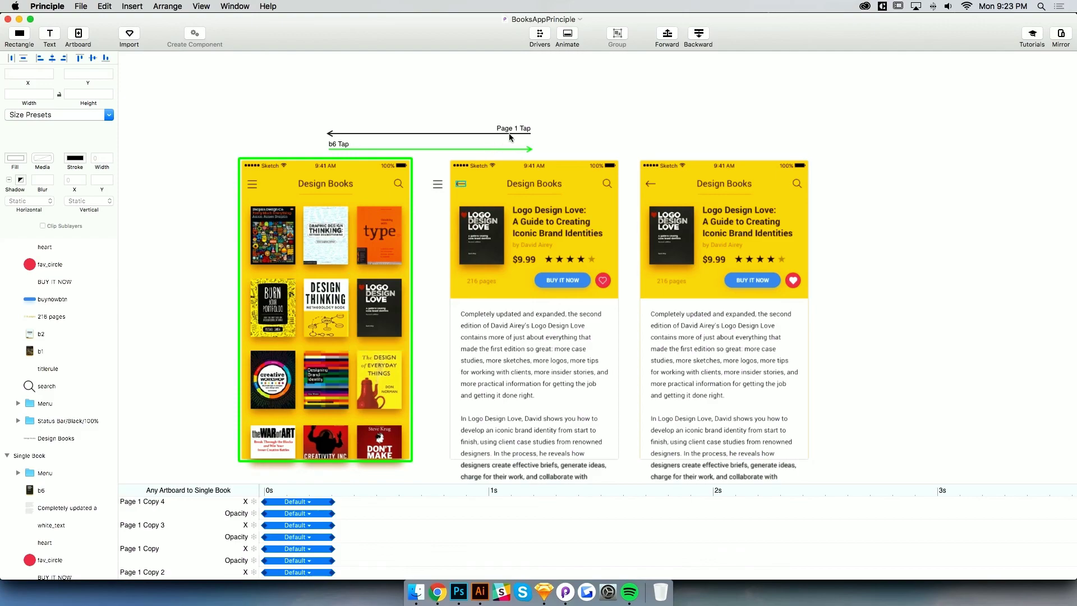
click(513, 131)
click(503, 150)
click(569, 38)
click(569, 38)
click(568, 38)
click(569, 38)
click(562, 46)
click(563, 46)
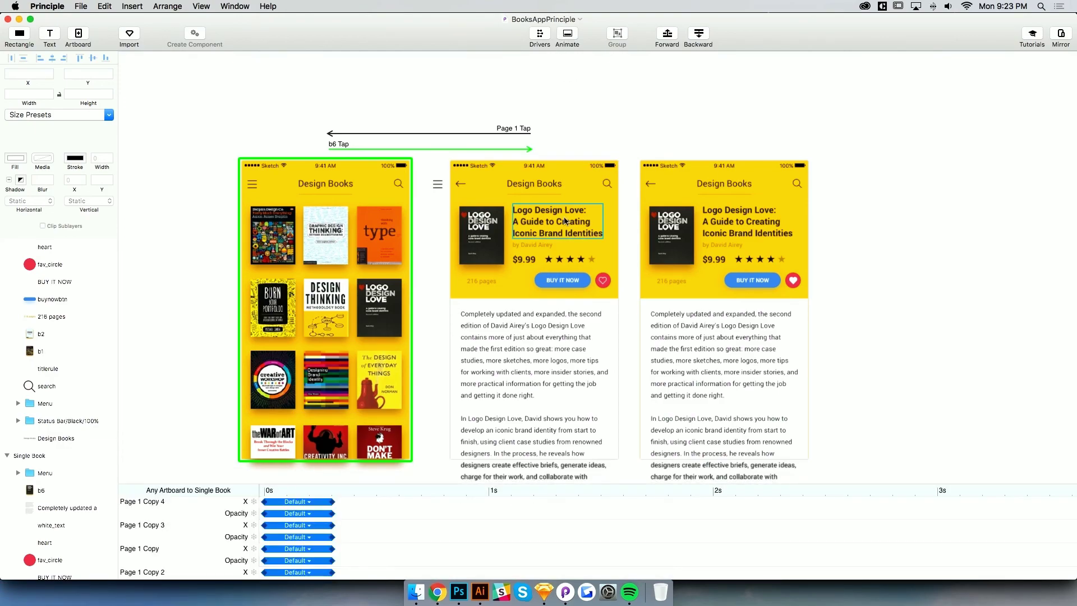
Stagger the Single Book details by delaying the author line's X animation to about 0.1 s and the price's to about 0.19 s
click(543, 236)
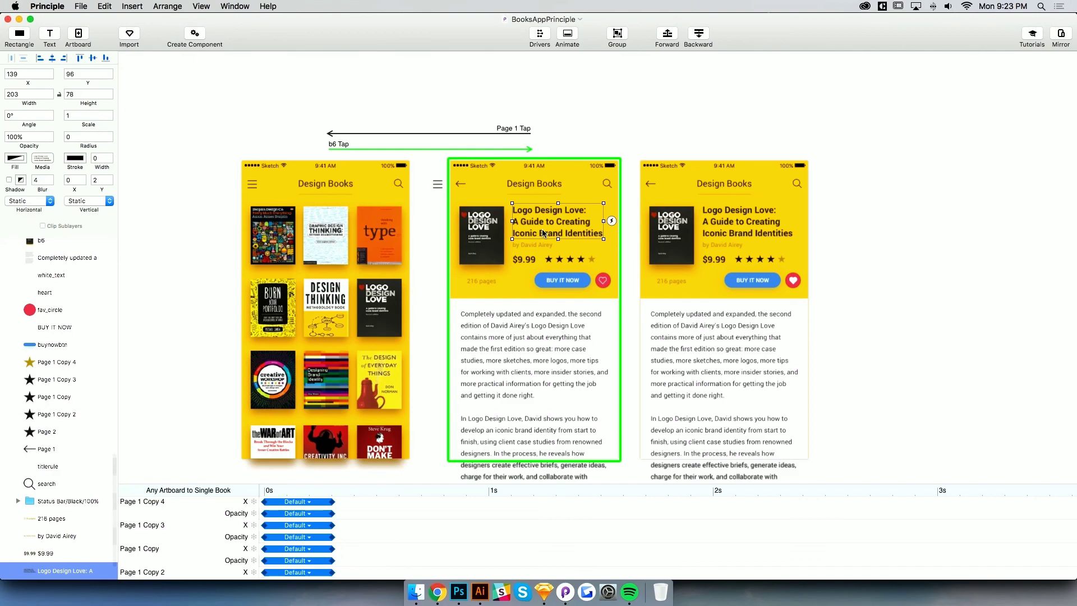
scroll(380, 537, down, 8)
scroll(379, 537, up, 3)
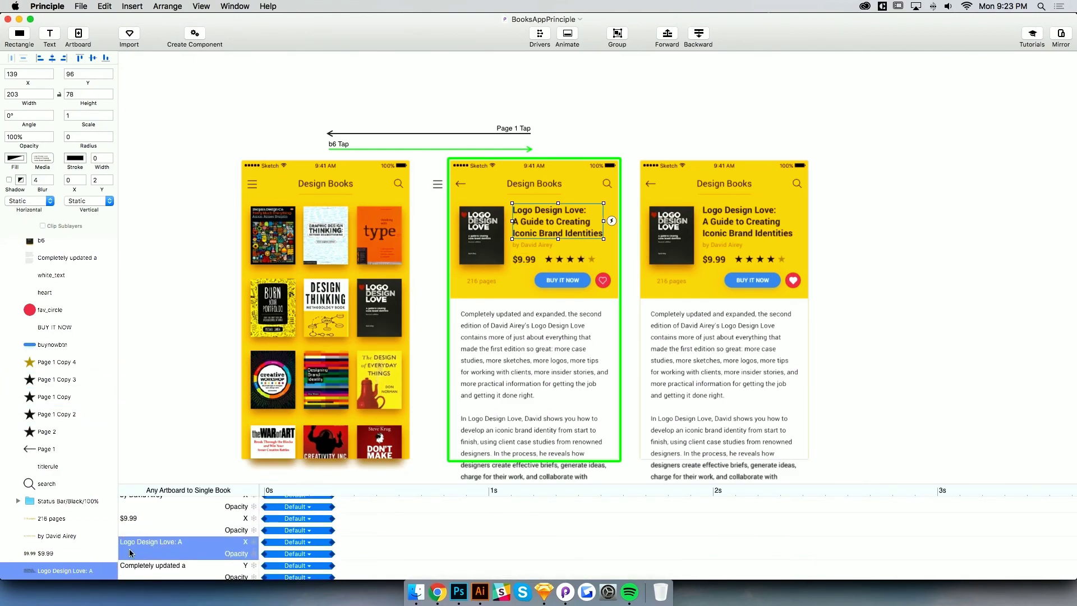
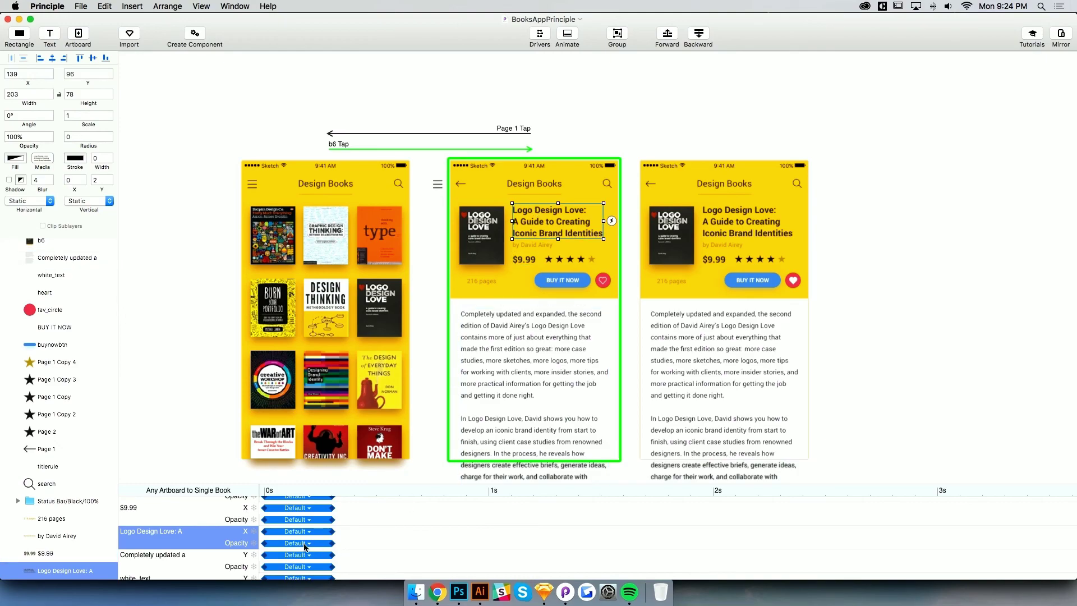
click(532, 249)
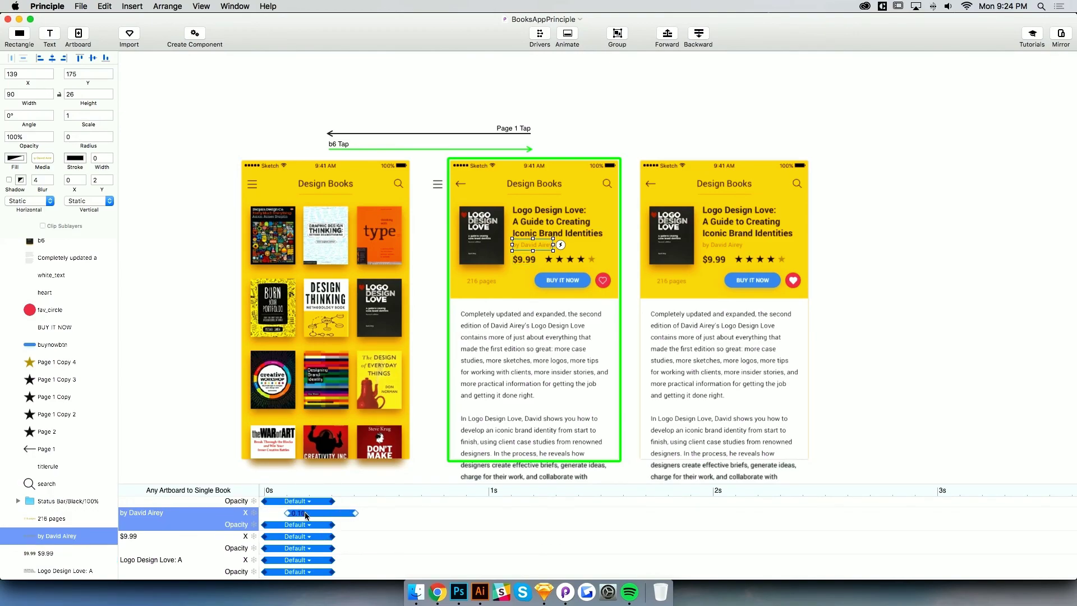
click(524, 260)
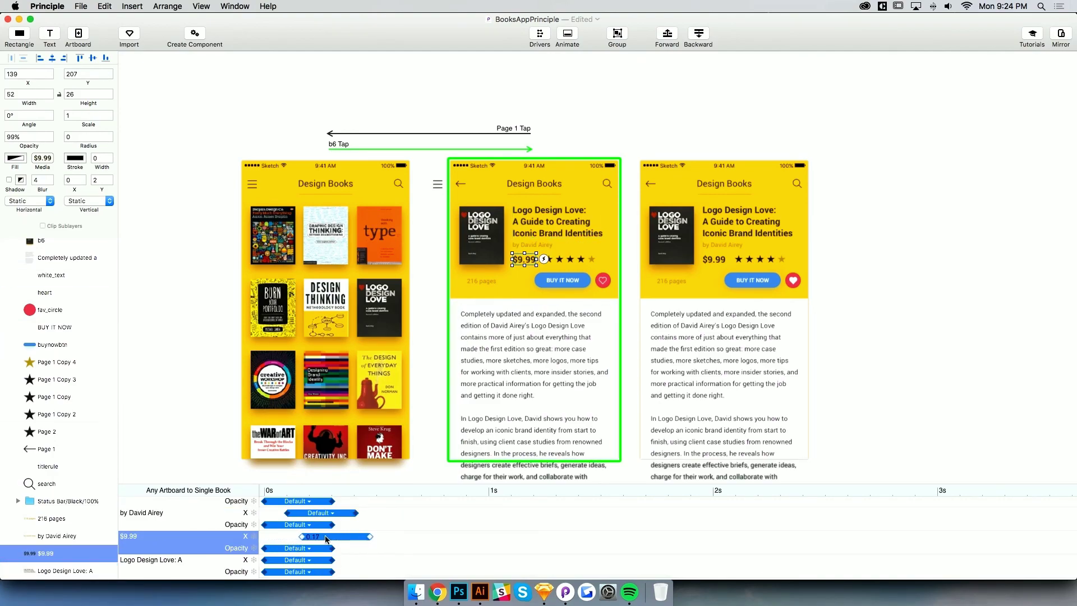
Delay the X animations of all five rating stars to start at 0.25 s in the transition to Single Book
click(591, 258)
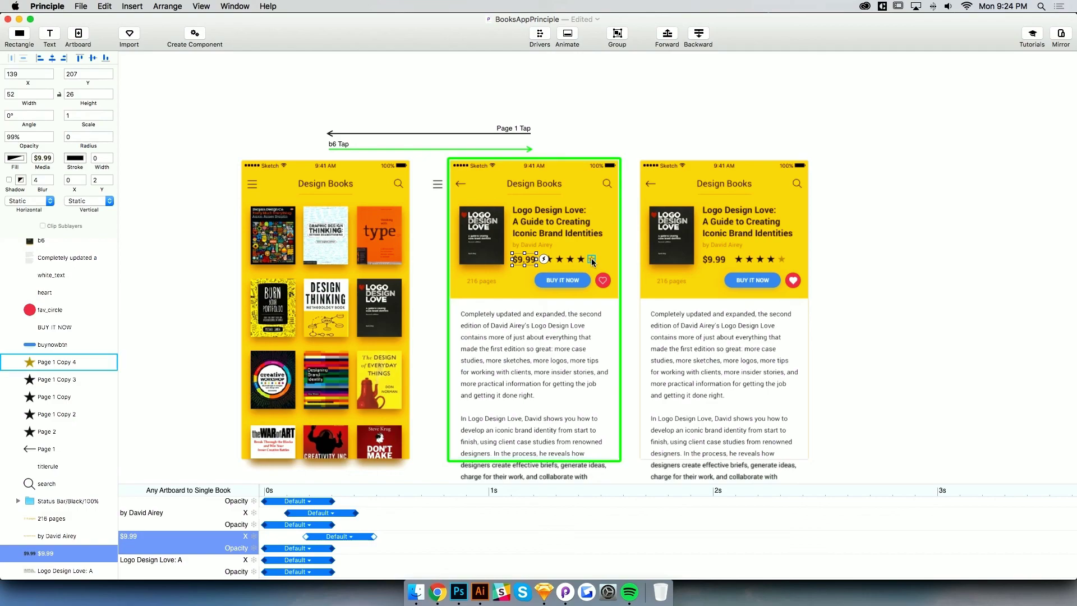
click(548, 258)
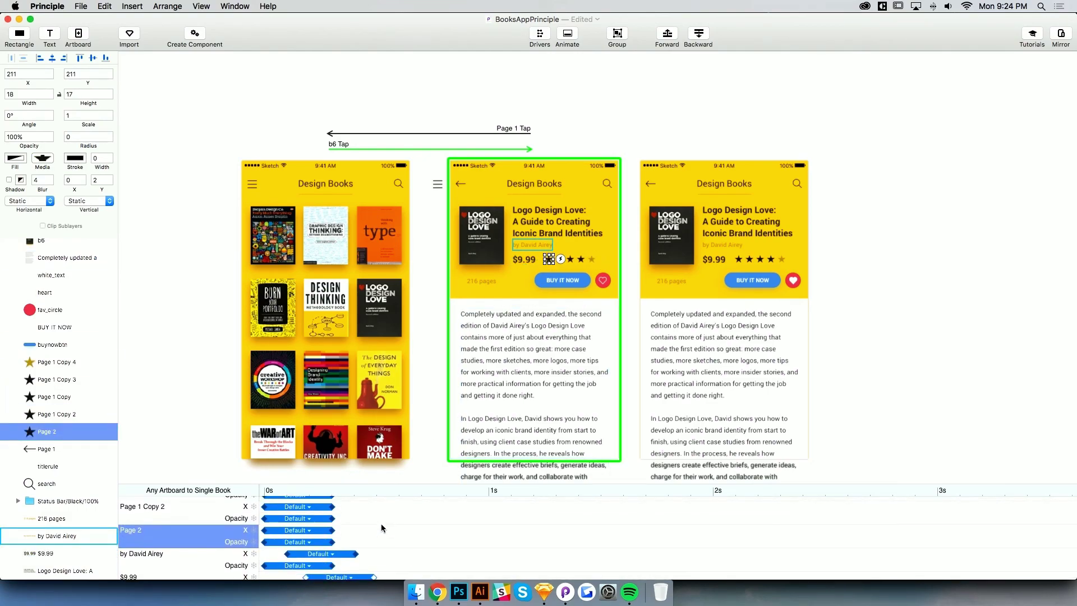
click(591, 258)
scroll(591, 259, up, 5)
shift+click(570, 253)
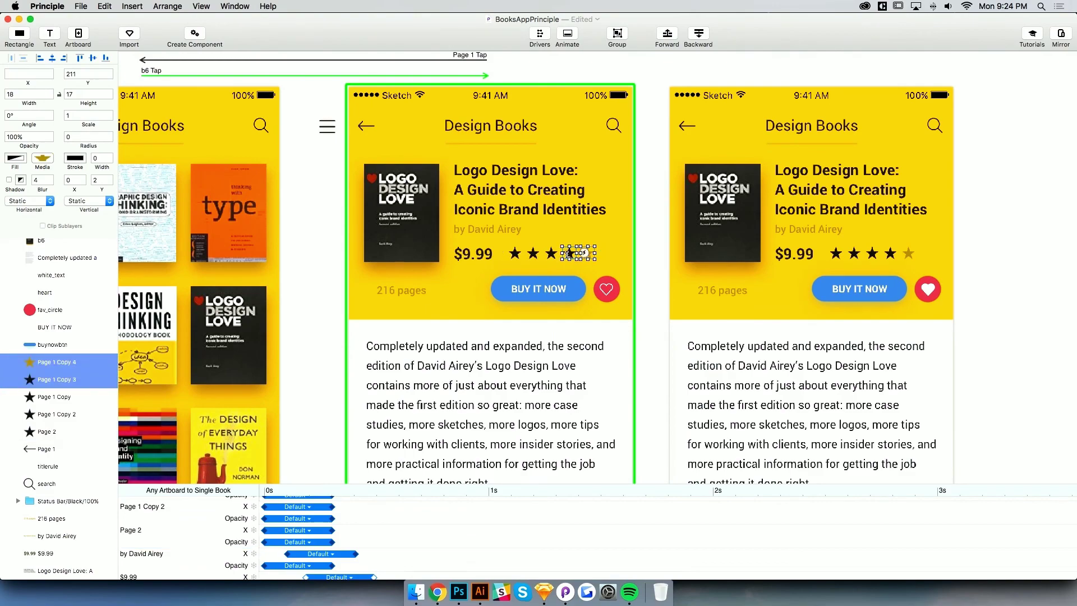
shift+click(552, 254)
shift+click(533, 253)
shift+click(515, 253)
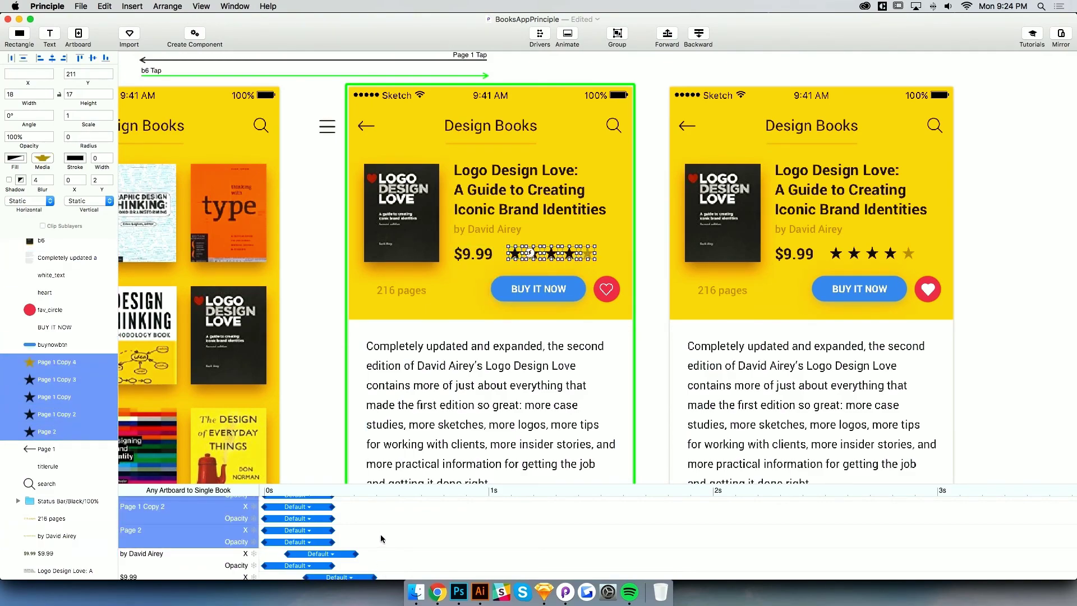
scroll(368, 531, up, 3)
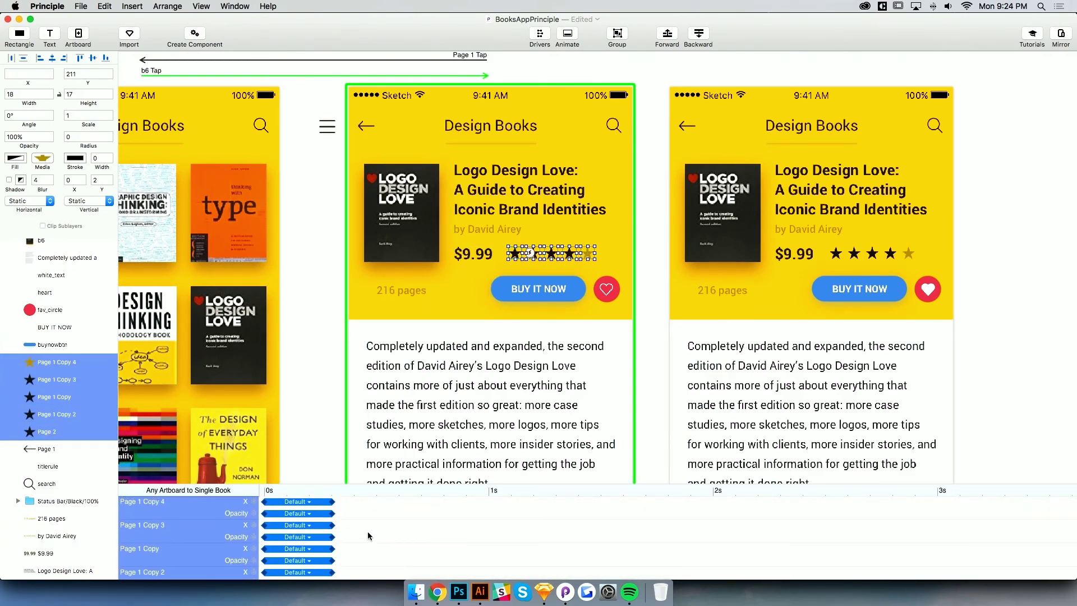
drag(379, 493, 395, 362)
drag(319, 477, 287, 470)
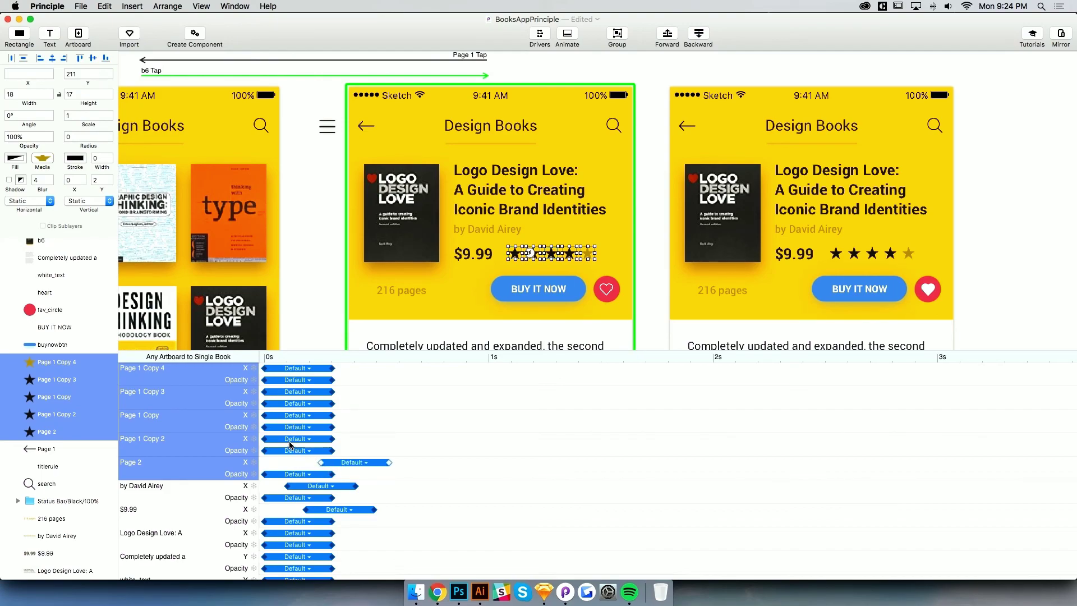
drag(294, 418, 352, 369)
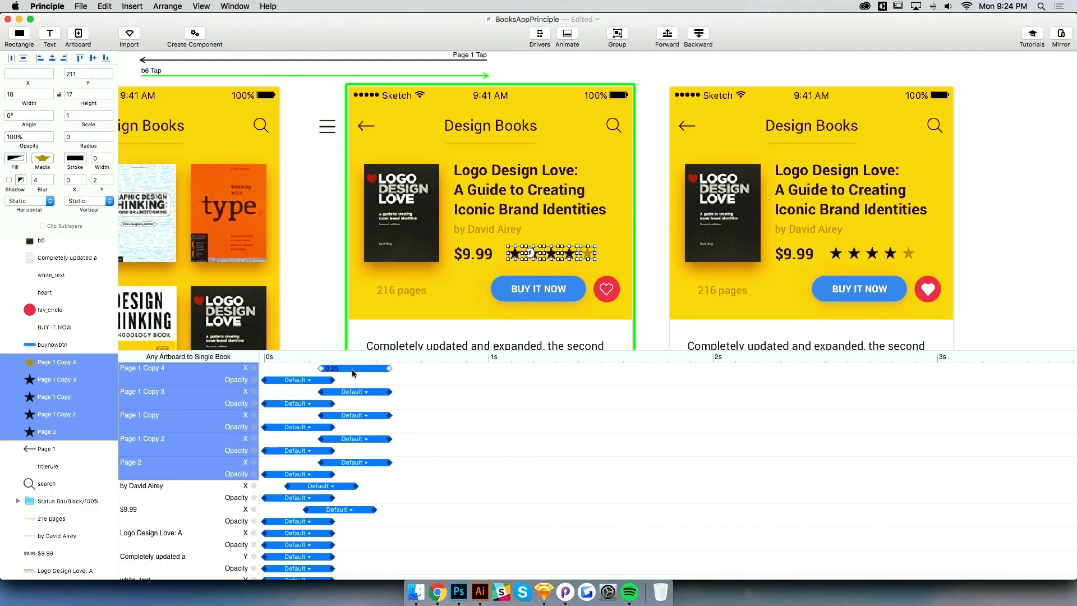
Preview the staggered title, author, price and stars by repeatedly opening and leaving the Logo Design Love book
click(301, 271)
key(super+minus)
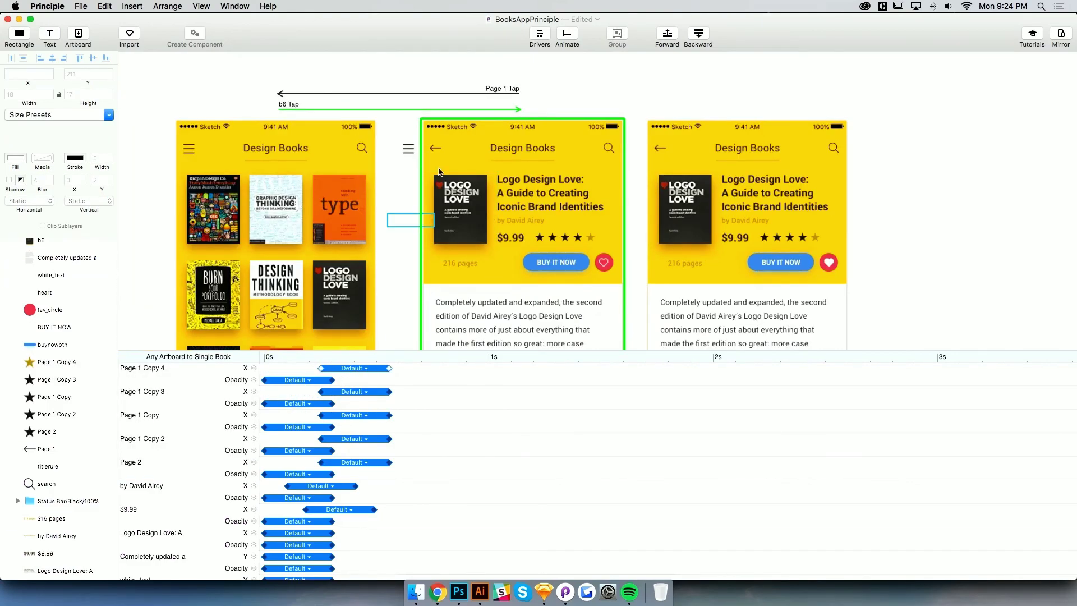
click(567, 43)
key(super+Return)
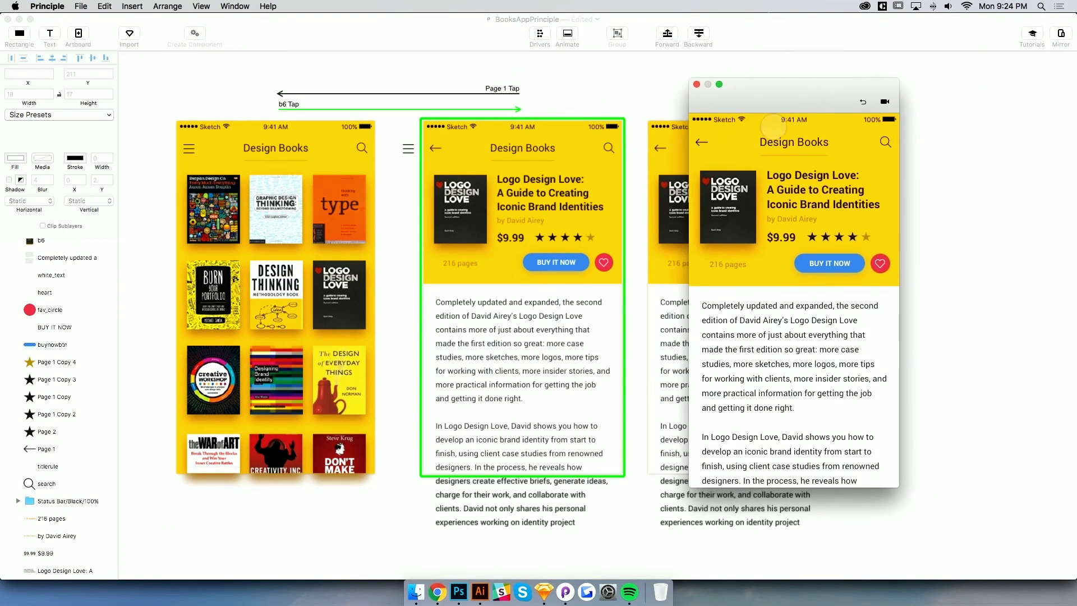
click(703, 142)
click(833, 290)
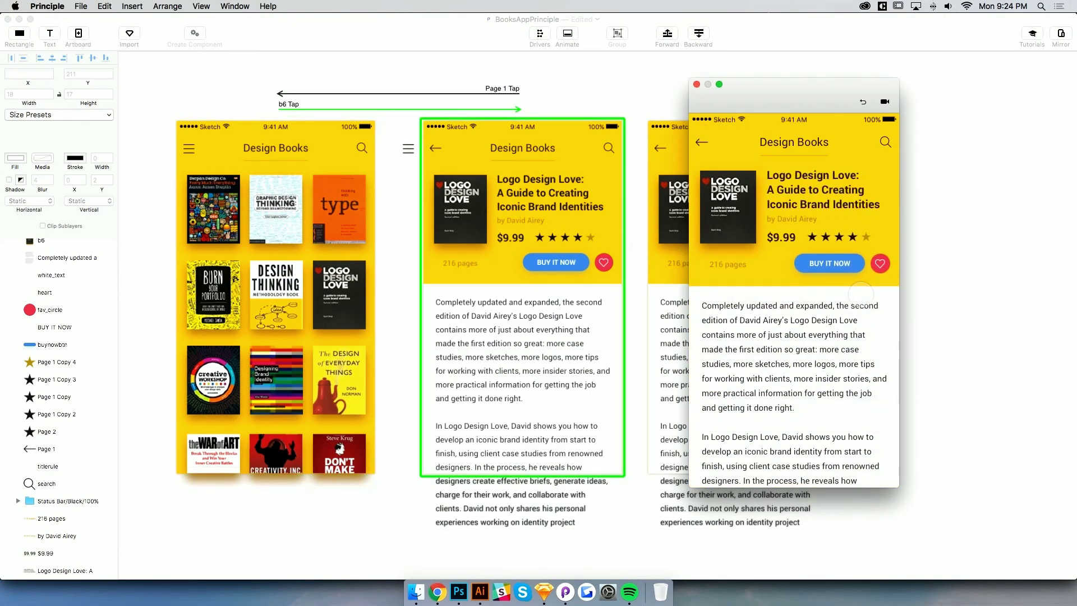
click(701, 143)
click(853, 311)
click(701, 143)
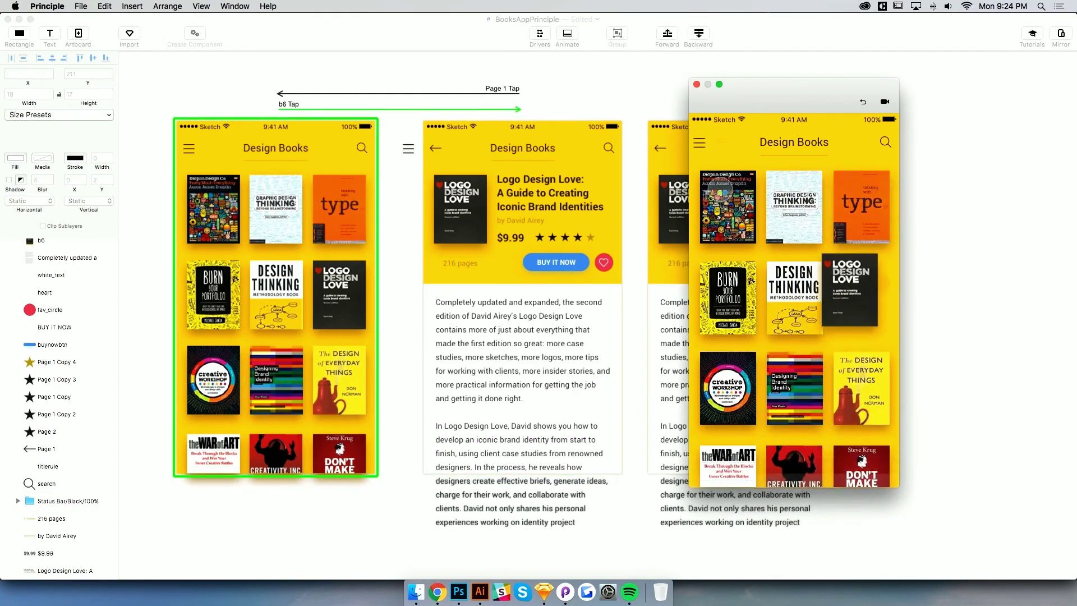
click(857, 314)
click(702, 142)
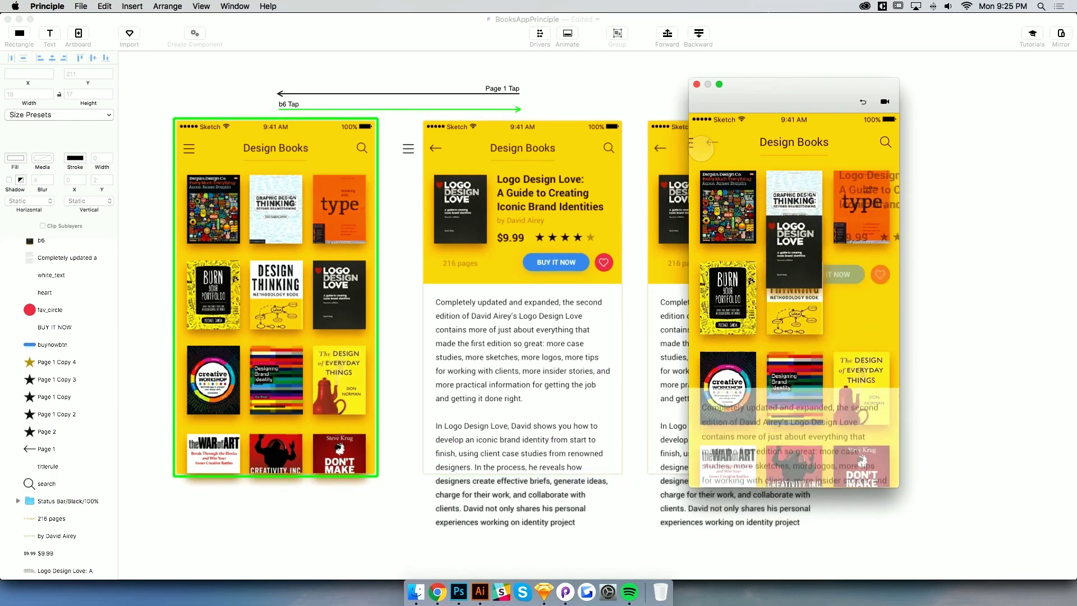
click(847, 304)
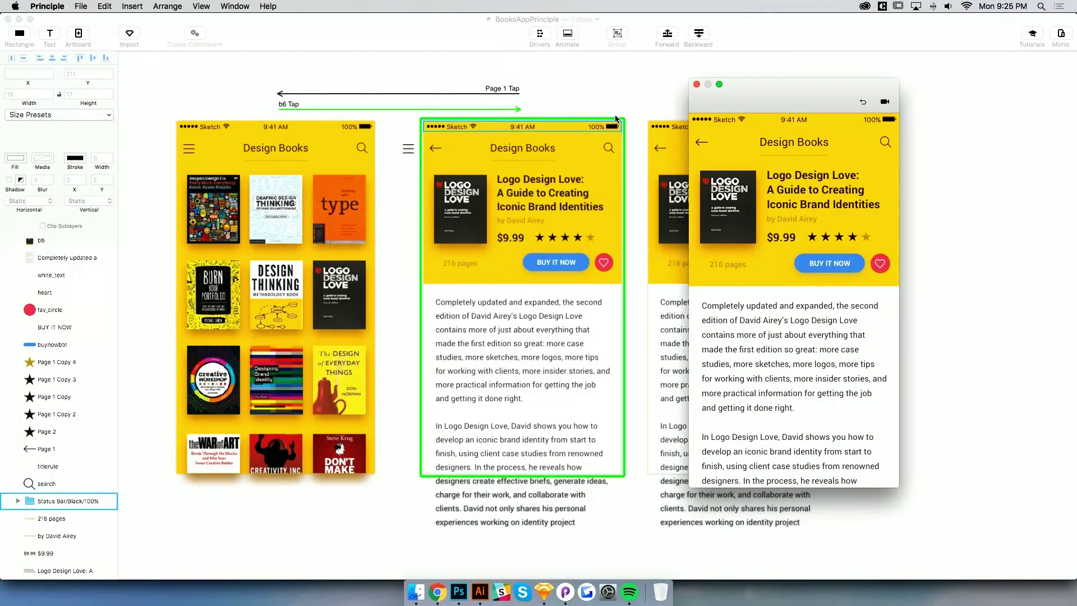
Try Spring easing on the fourth star's X animation in the b6 Tap transition and return it to Default
click(619, 127)
click(567, 34)
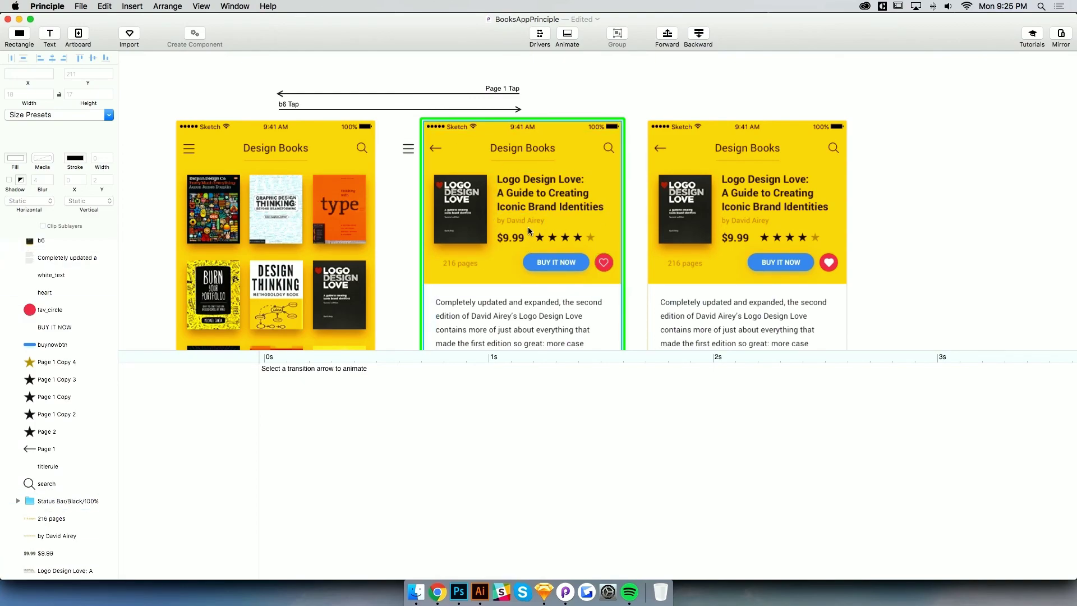
click(499, 109)
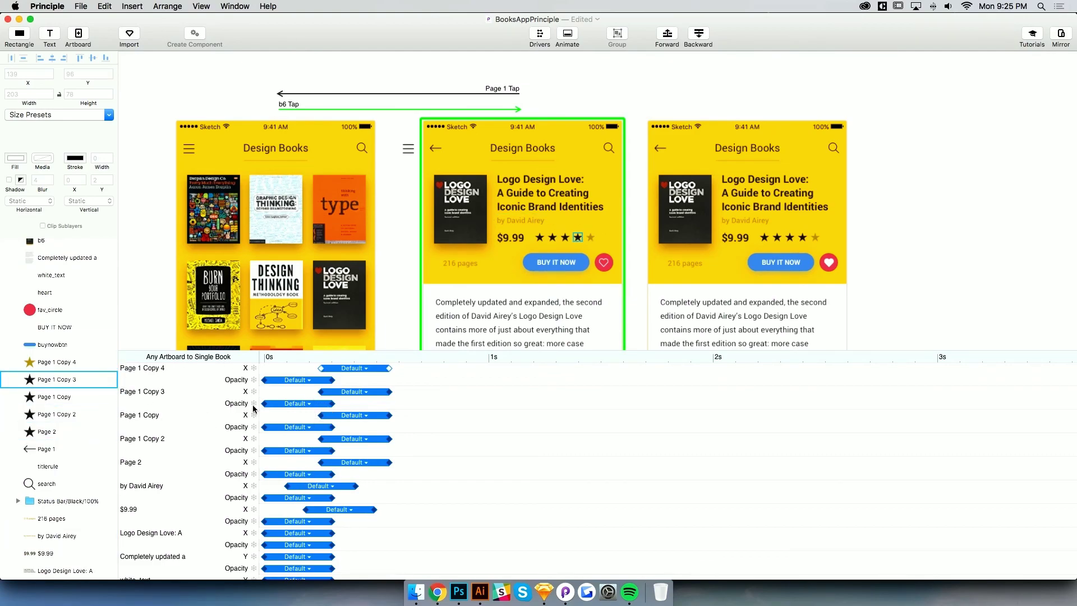
click(362, 391)
click(363, 392)
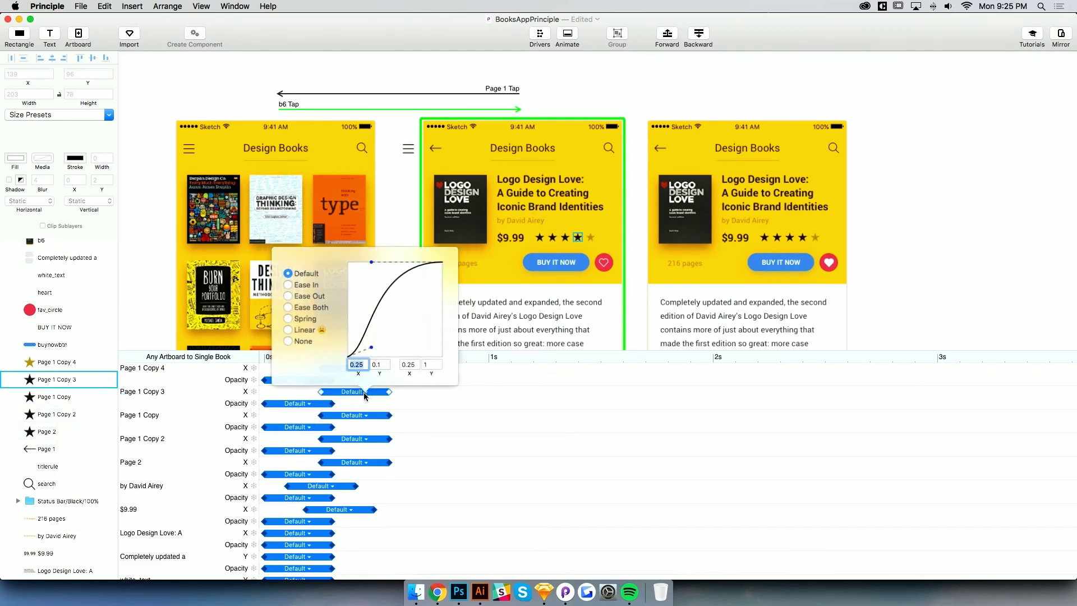
click(303, 318)
click(306, 276)
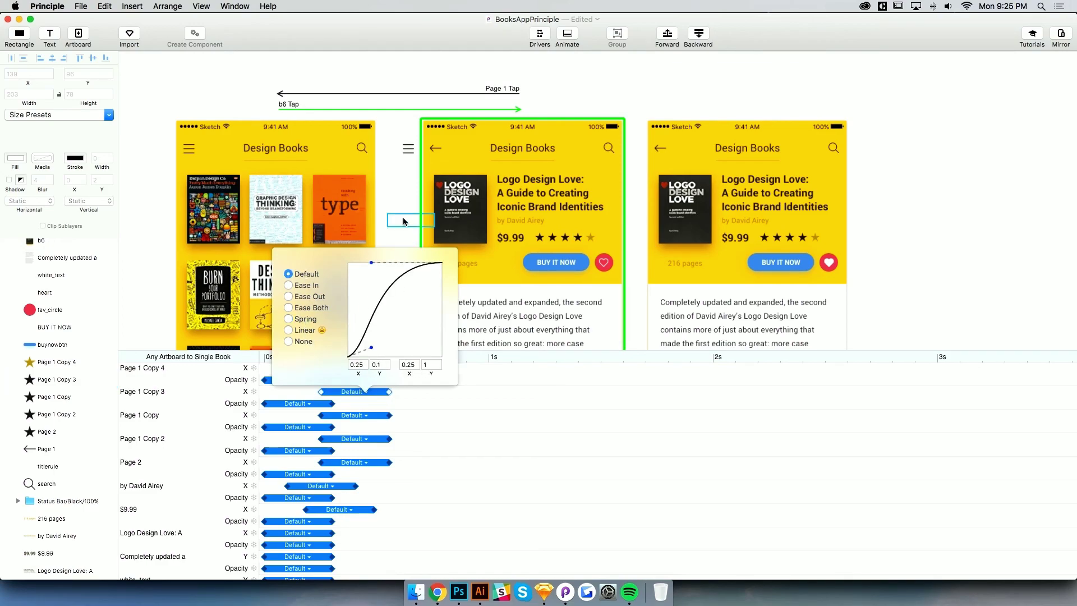
click(639, 75)
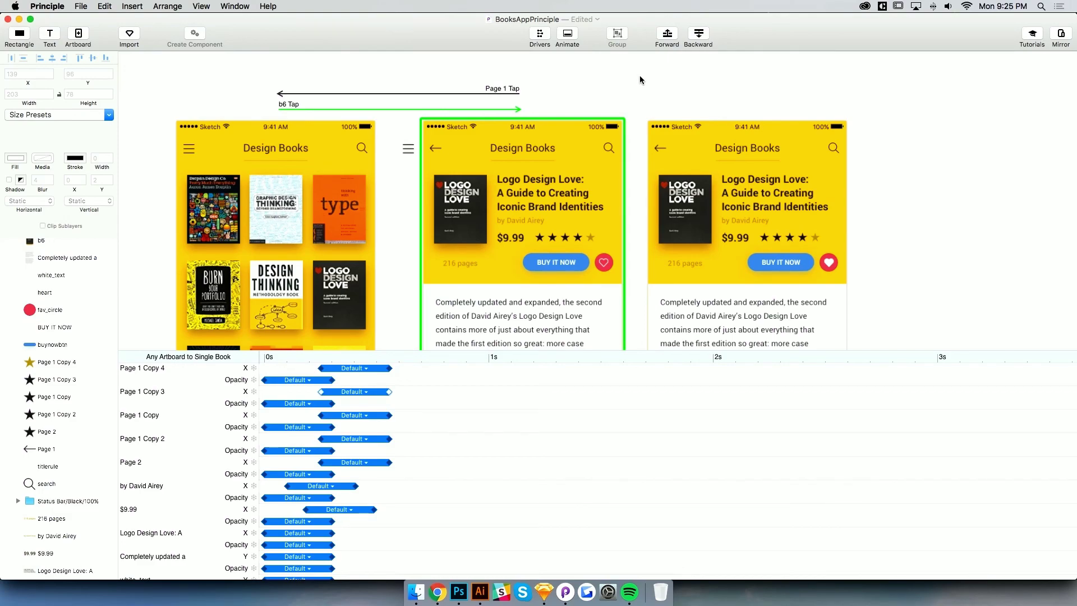
Hide the animation timeline and save the prototype
click(567, 37)
key(super+s)
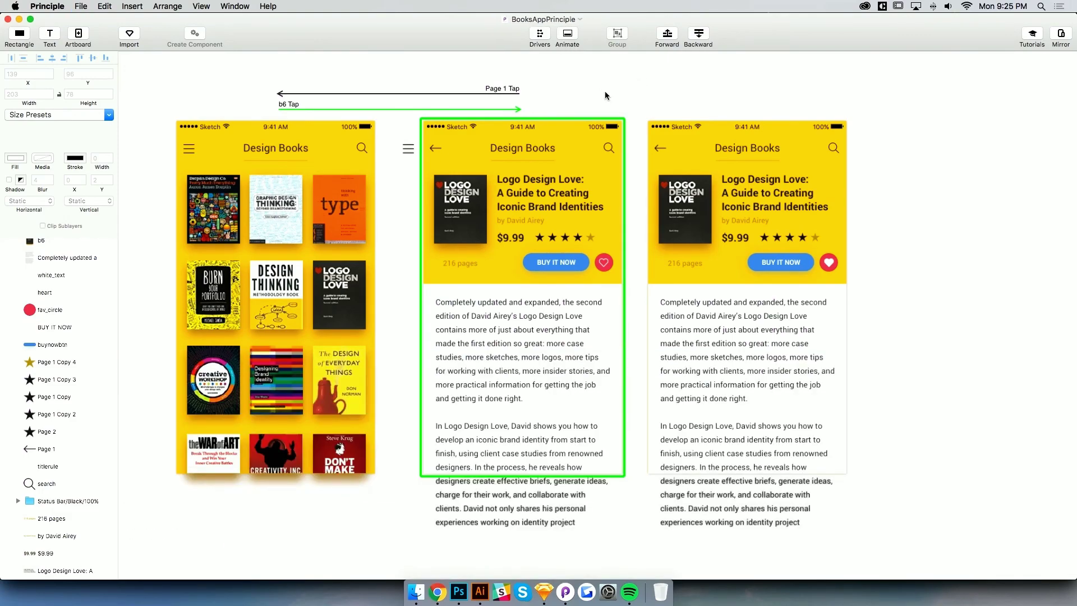
Add a Tap transition from fav_circle on Single Book to the artboard with the filled heart
scroll(596, 249, right, 5)
click(472, 277)
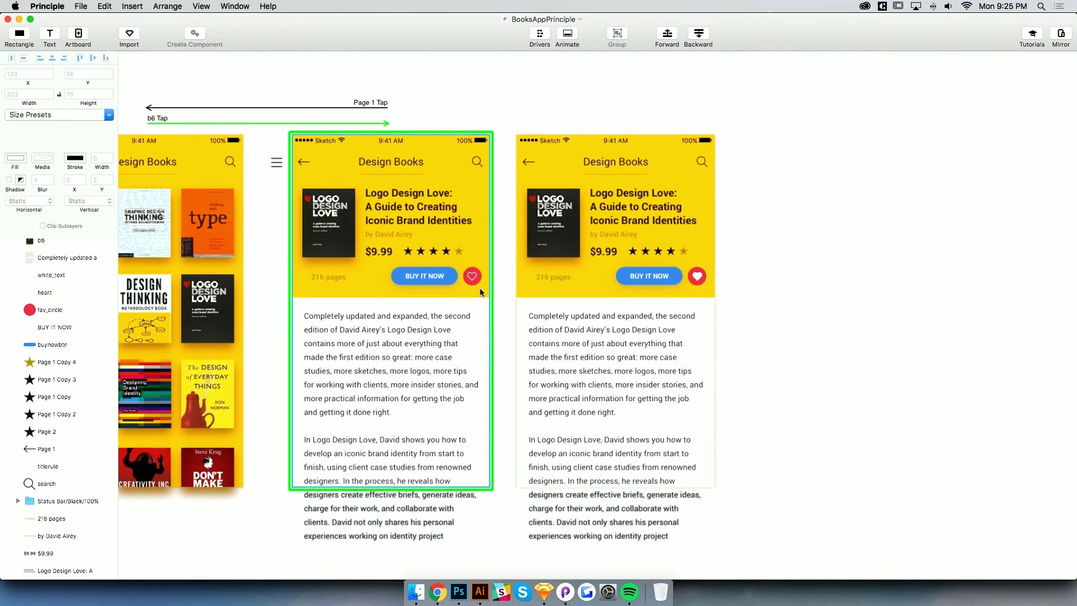
key(super+plus)
scroll(480, 287, right, 2)
click(418, 285)
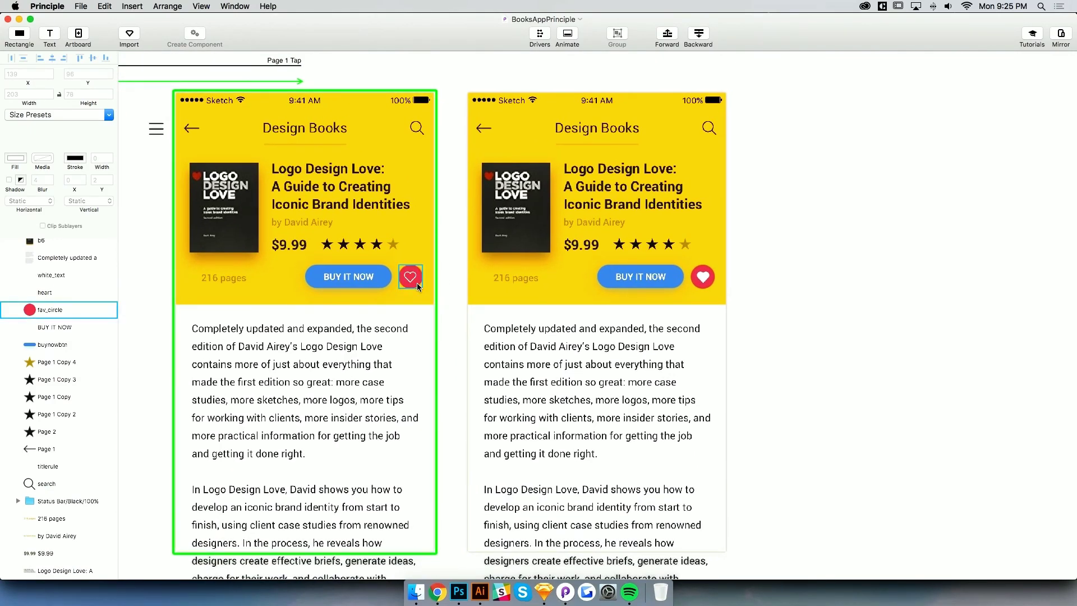
click(429, 276)
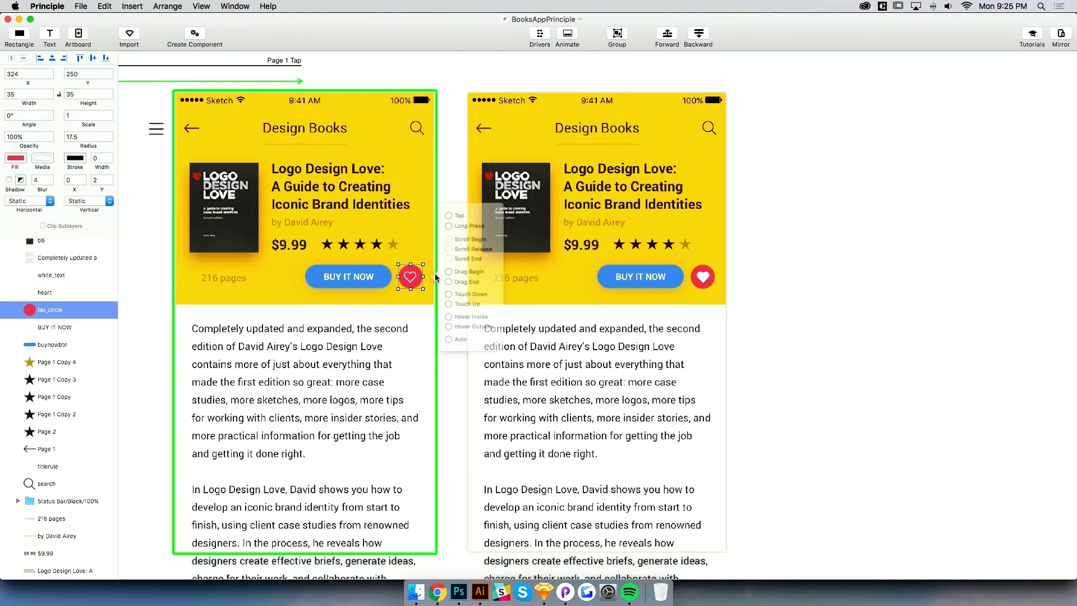
drag(446, 220, 593, 255)
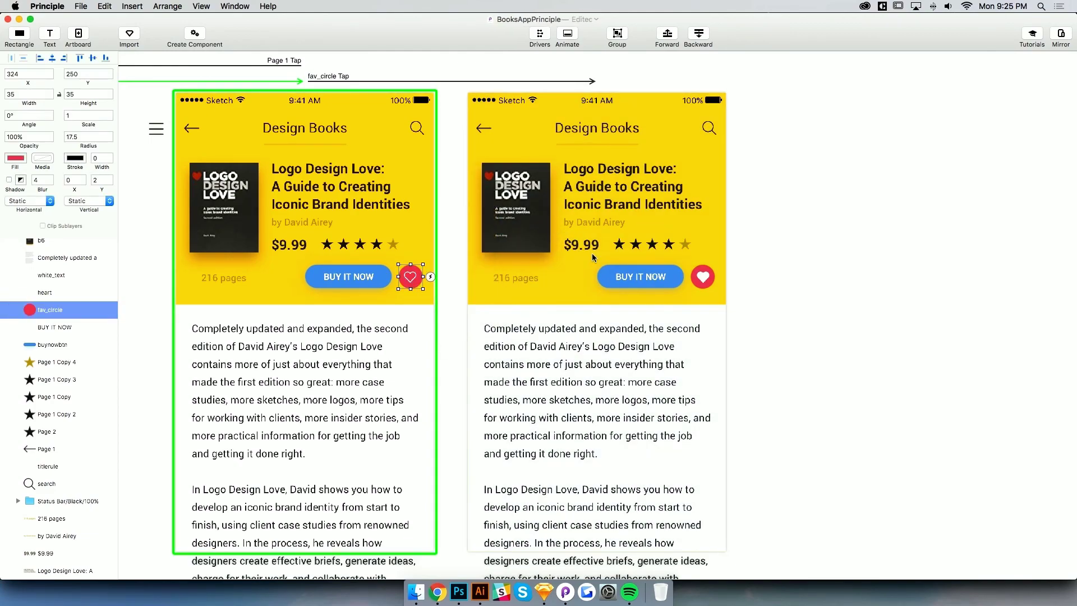
Check the event set on the fav_circle layer of the Single Book artboard
click(410, 276)
click(448, 302)
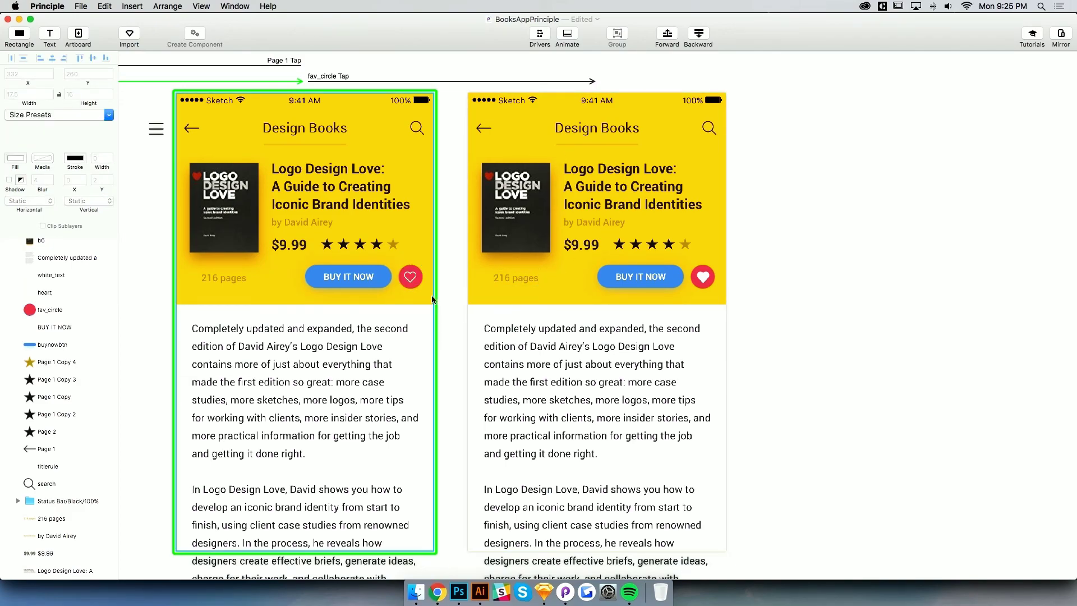
key(super+plus)
click(362, 277)
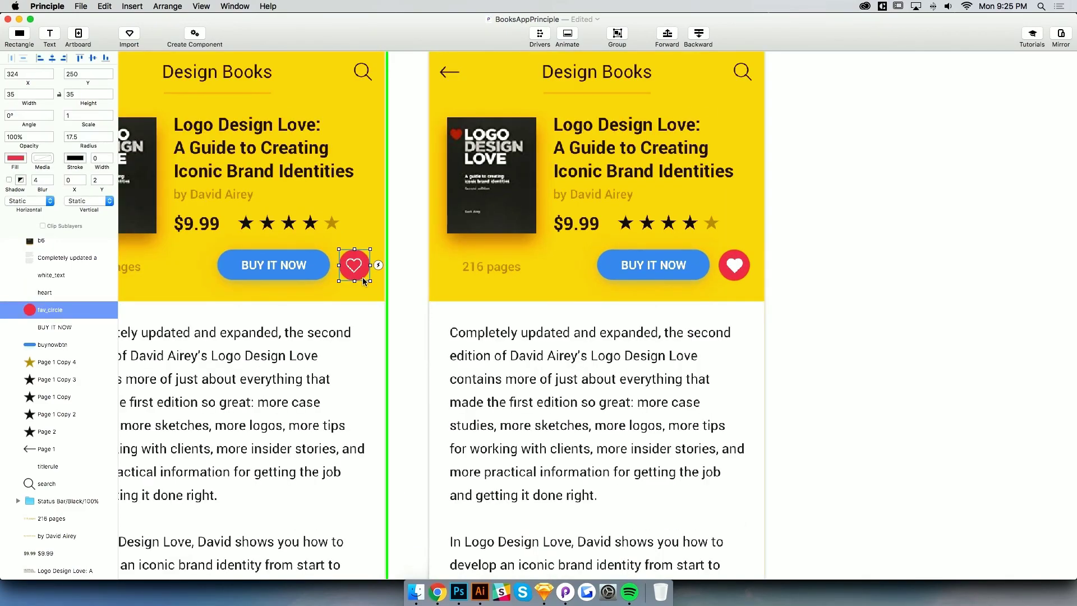
click(380, 267)
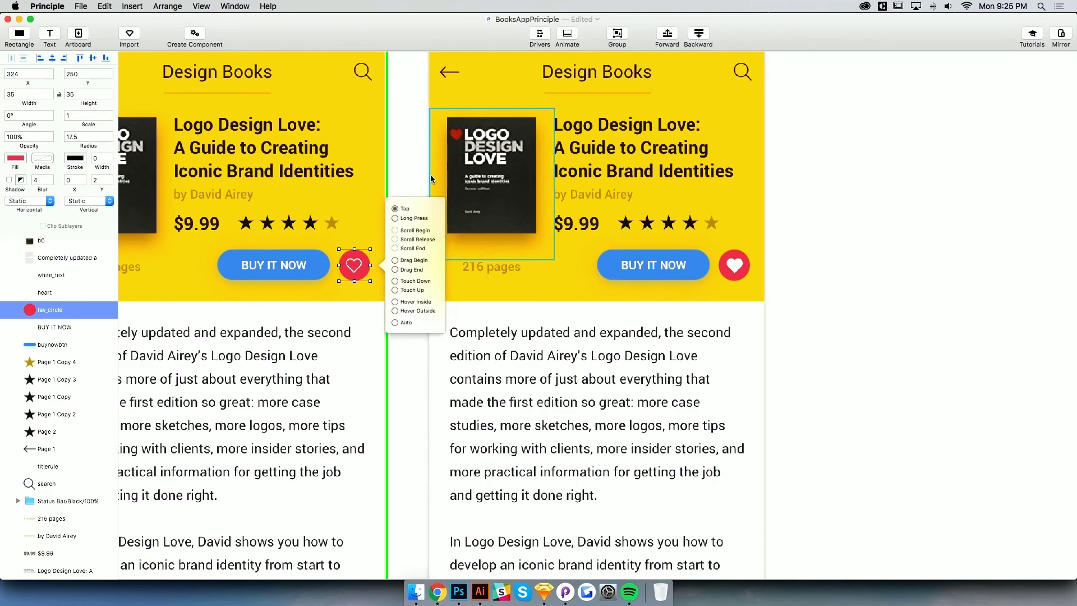
click(420, 164)
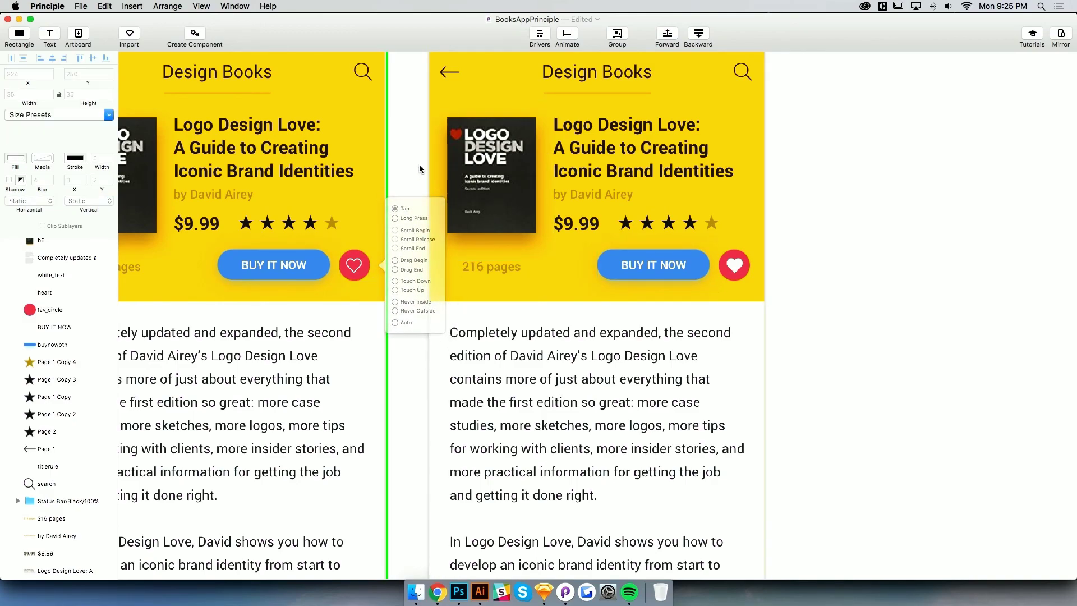
Add a Tap transition from the outlined heart on Single Book to the Favorited artboard
click(360, 272)
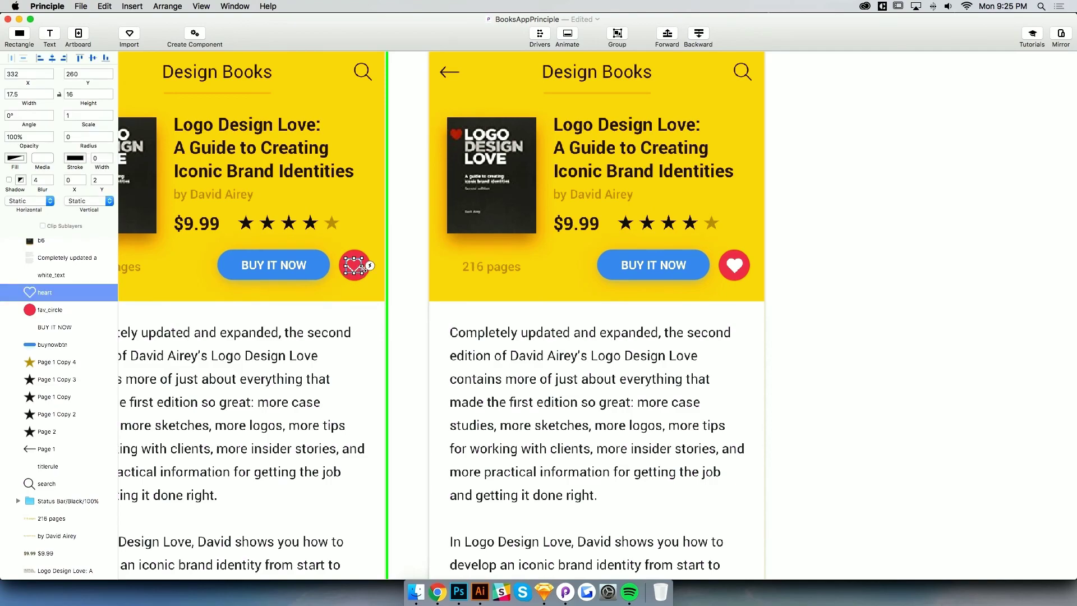
click(371, 268)
drag(386, 209, 442, 186)
key(Escape)
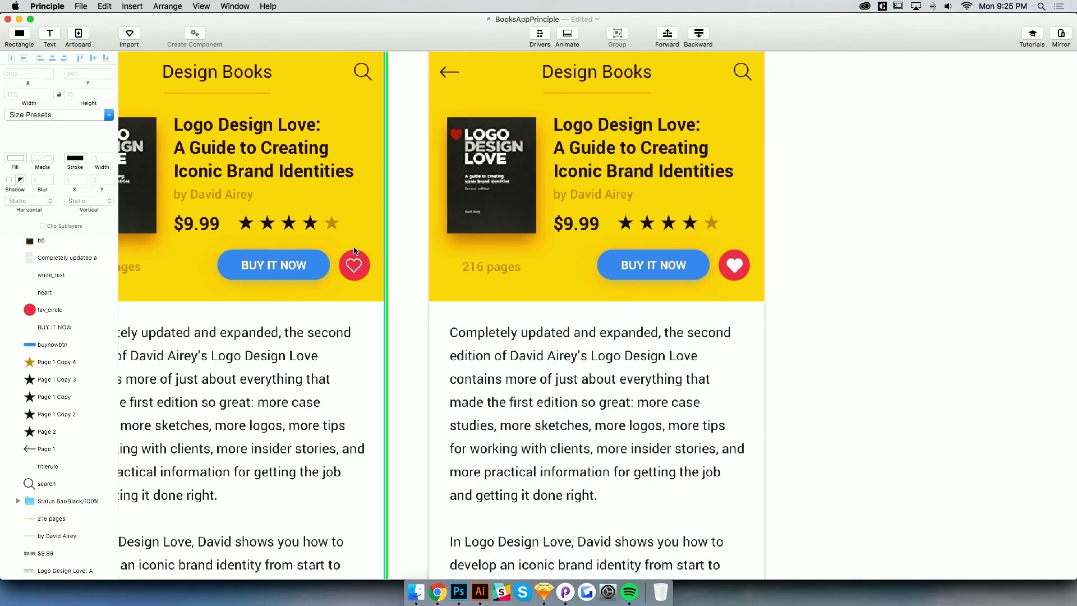
Draw a 44 × 44 rectangle over the heart button on Single Book and reduce its fill's alpha to 0
click(19, 37)
drag(259, 320, 362, 275)
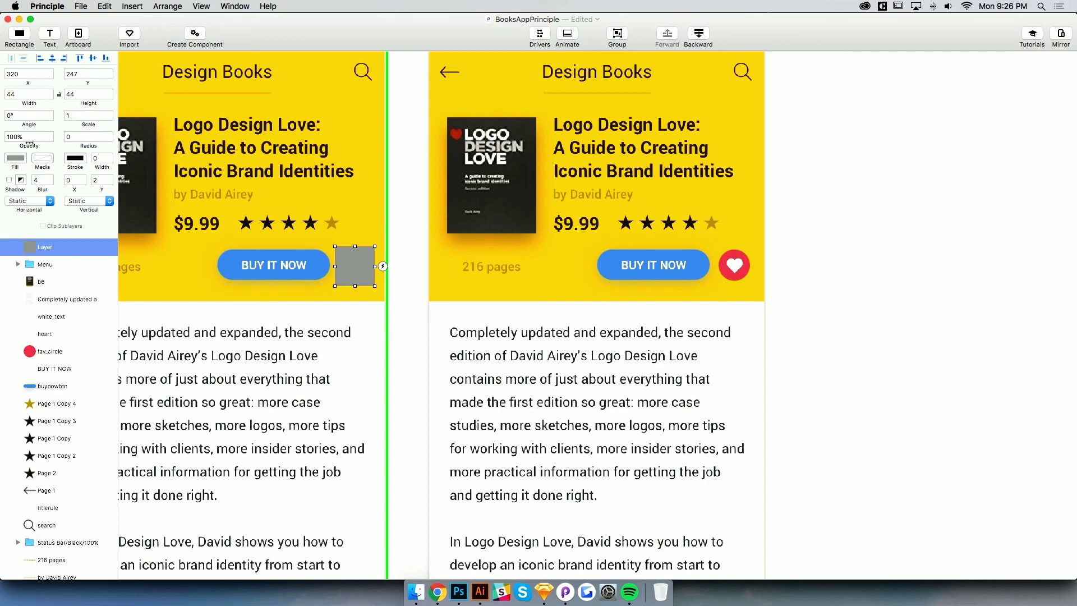
click(16, 159)
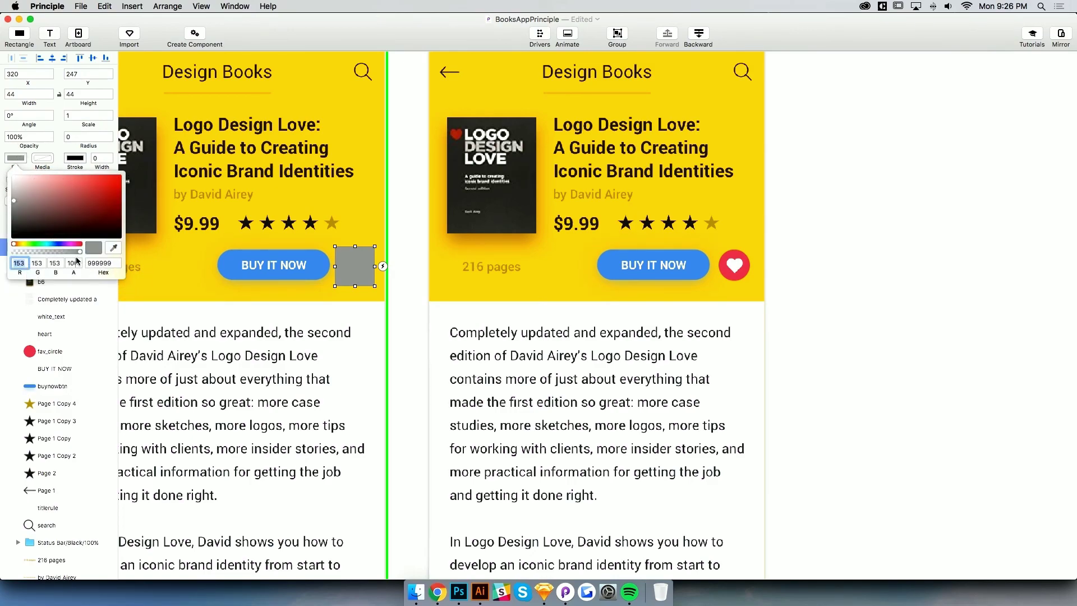
drag(79, 253, 20, 254)
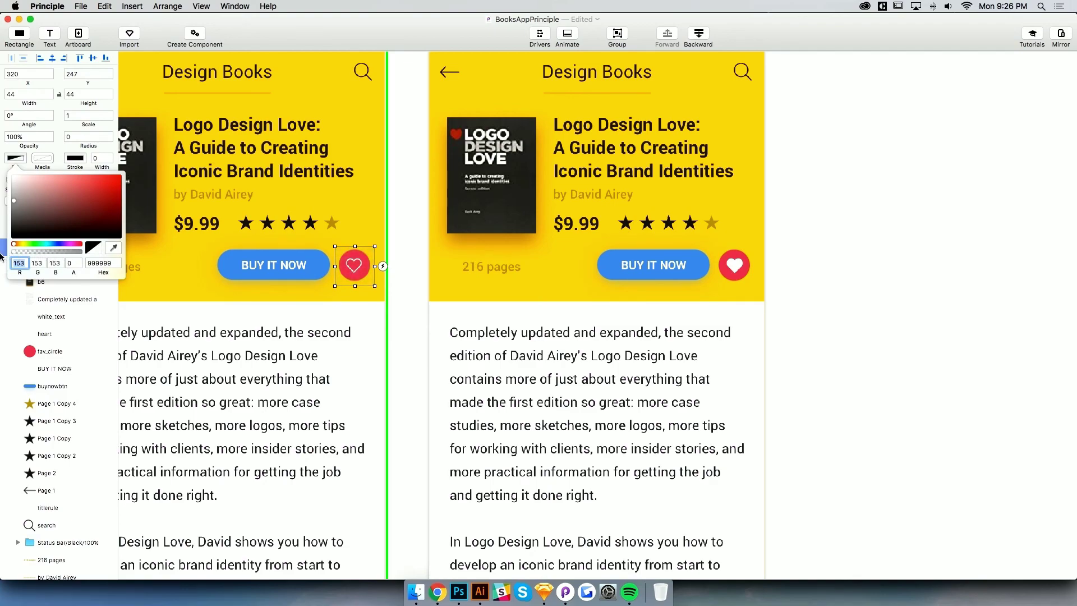
click(356, 275)
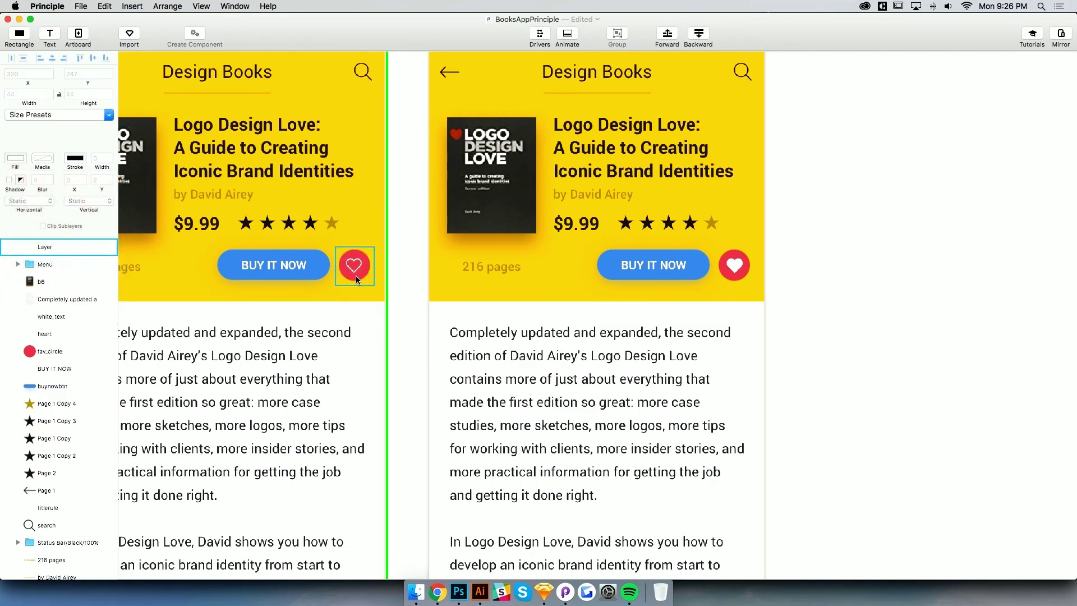
Add a Tap transition from the transparent rectangle over the heart button to the Favorited artboard
click(384, 267)
drag(401, 210, 528, 203)
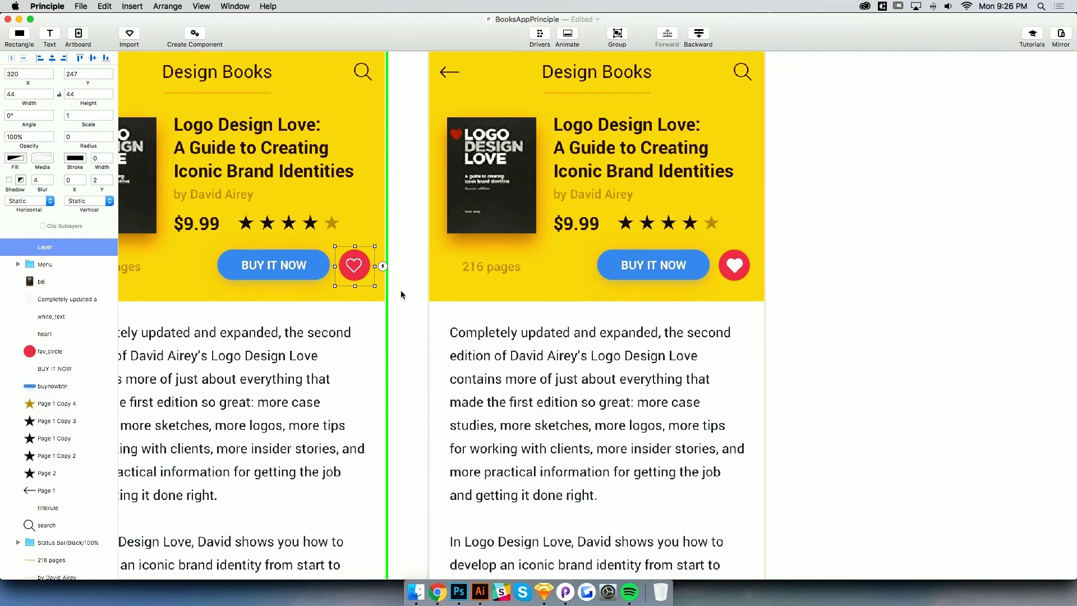
click(399, 290)
Add an Auto transition from the Favorited artboard onto itself to create a linked duplicate artboard
scroll(427, 280, left, 5)
scroll(426, 281, up, 2)
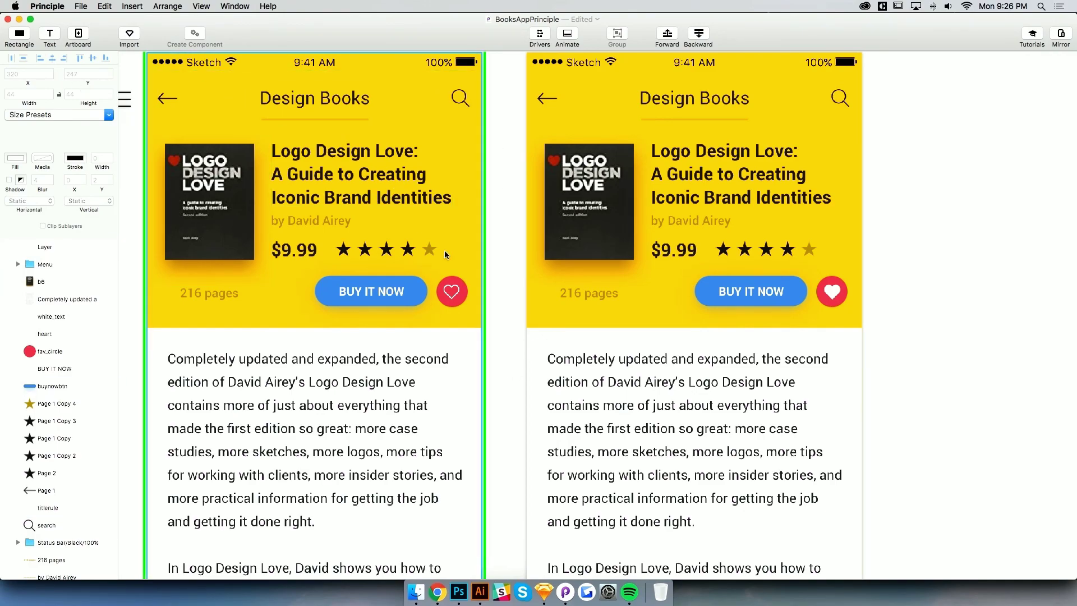
scroll(510, 259, up, 5)
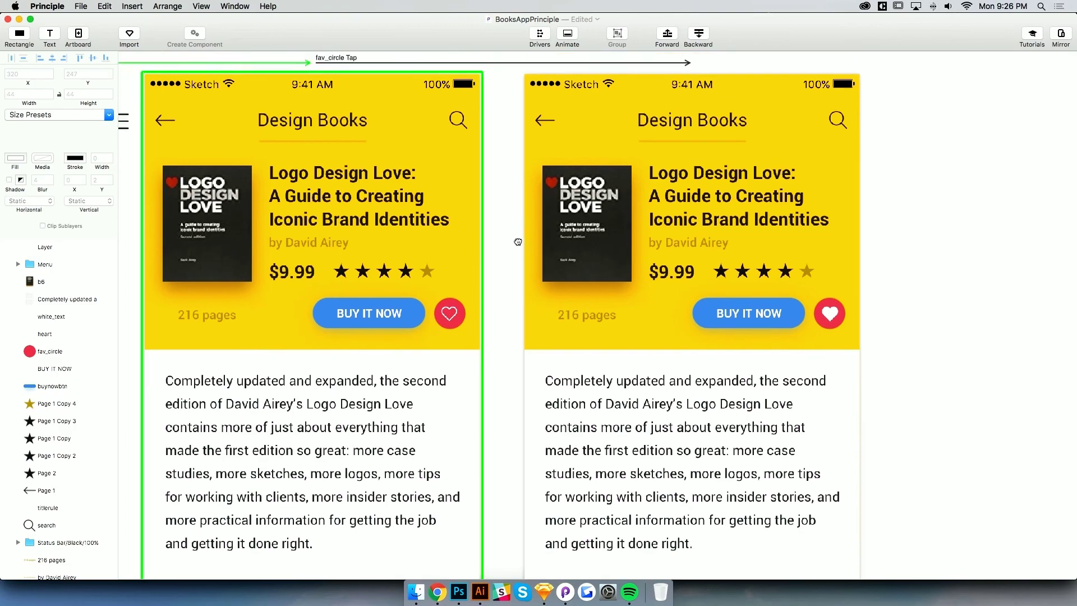
scroll(692, 345, right, 5)
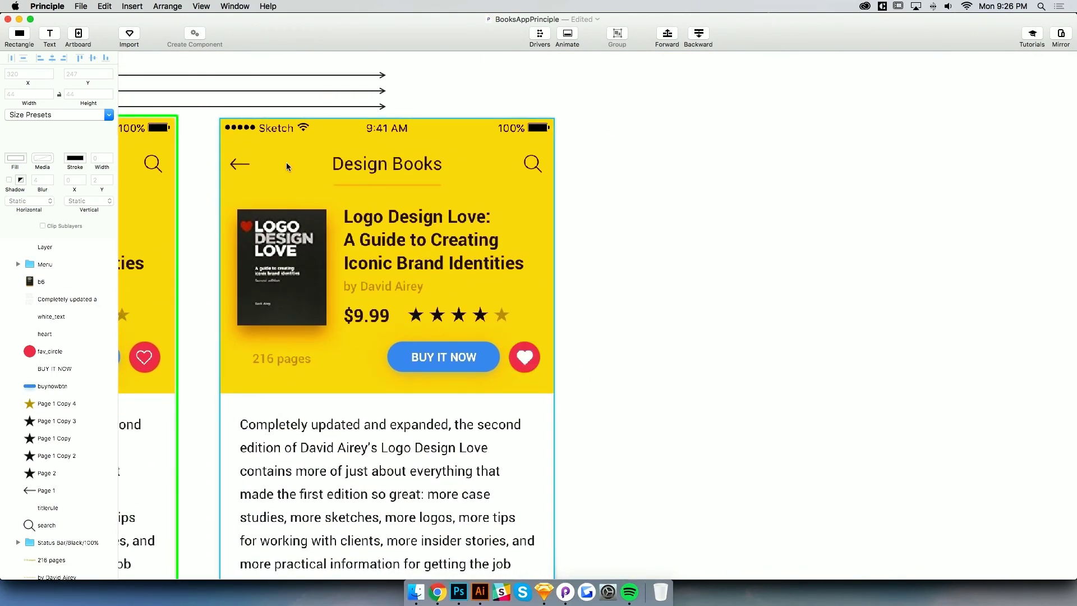
key(super+minus)
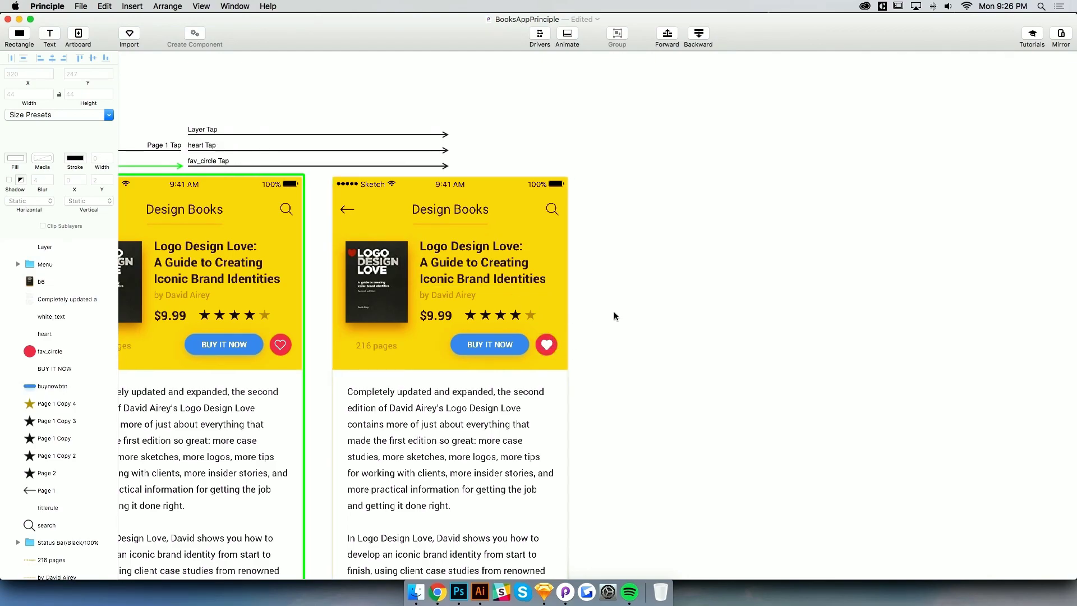
scroll(613, 316, left, 3)
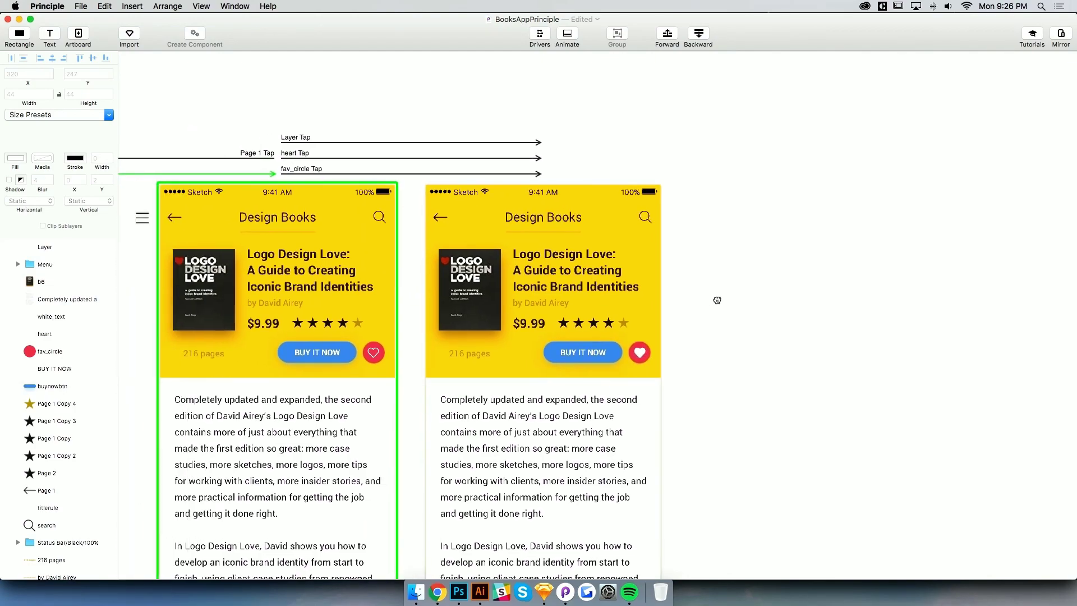
click(455, 210)
scroll(772, 416, right, 3)
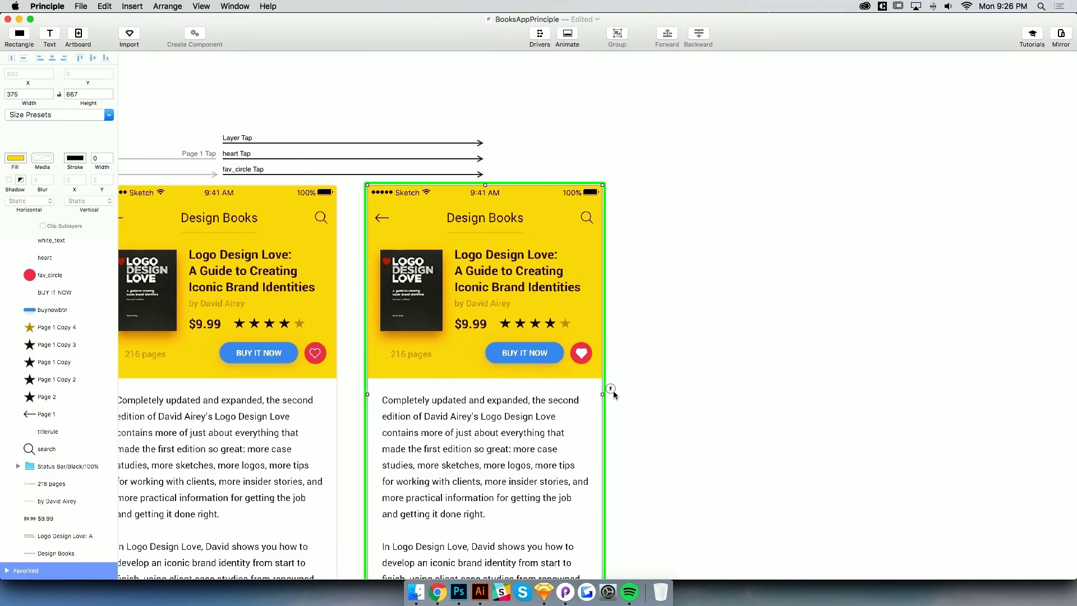
scroll(620, 428, down, 3)
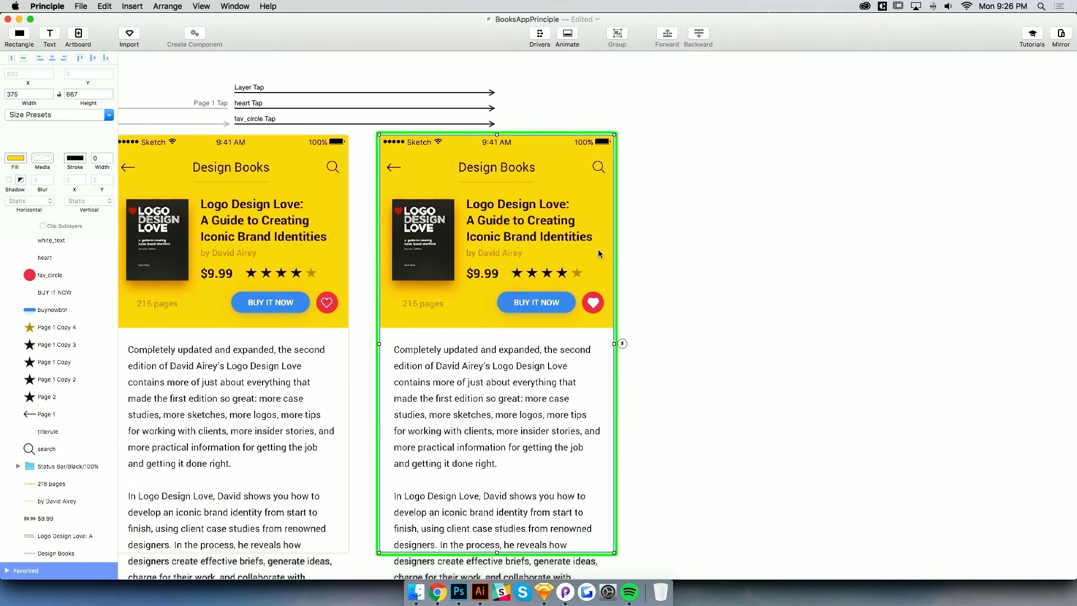
scroll(638, 277, down, 2)
scroll(638, 277, left, 2)
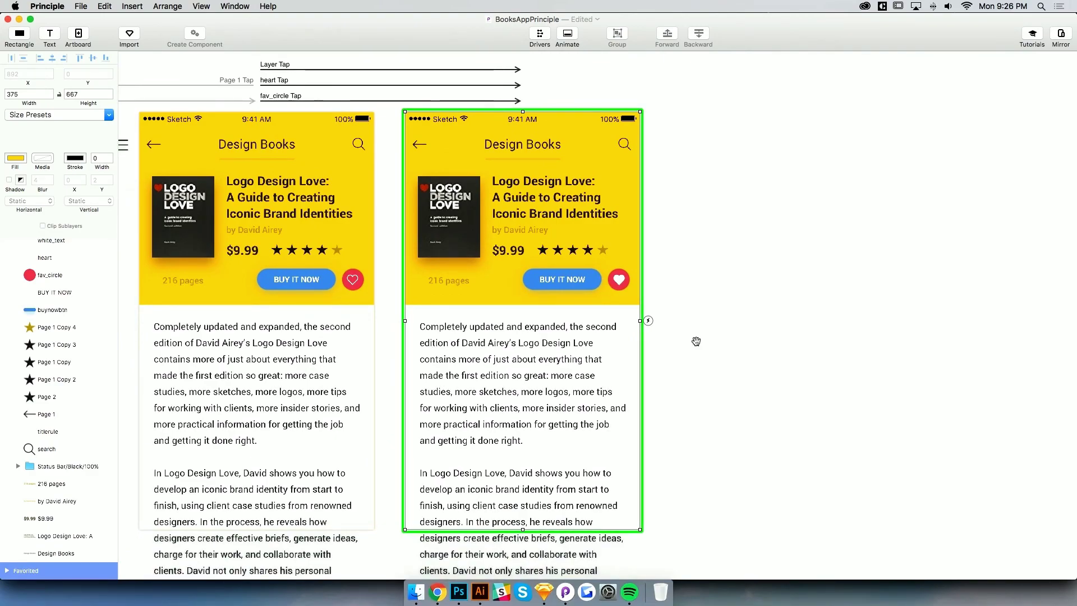
click(649, 326)
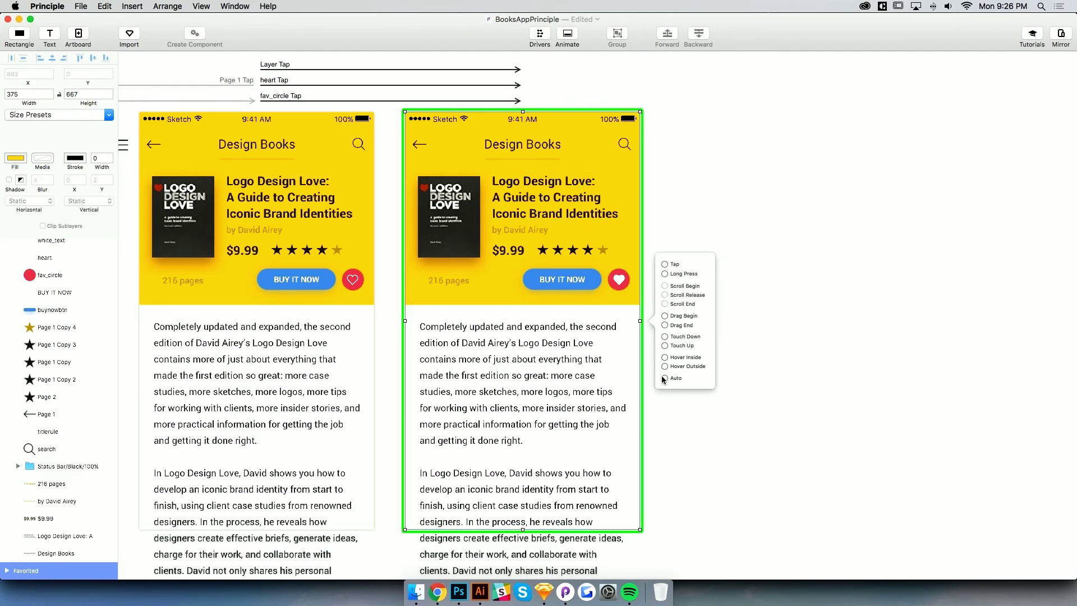
drag(665, 380, 509, 300)
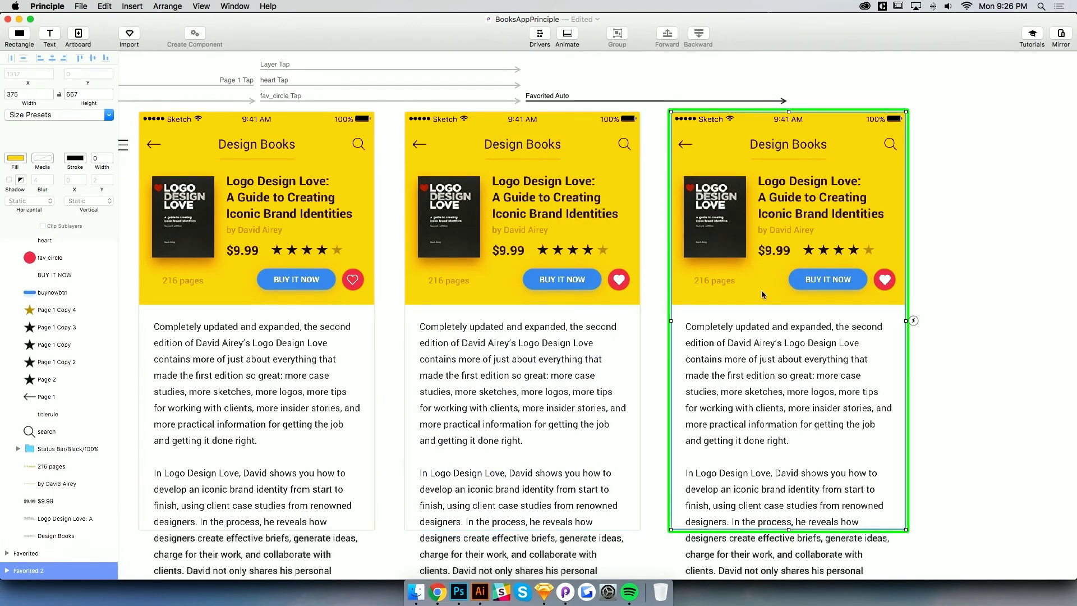
click(641, 79)
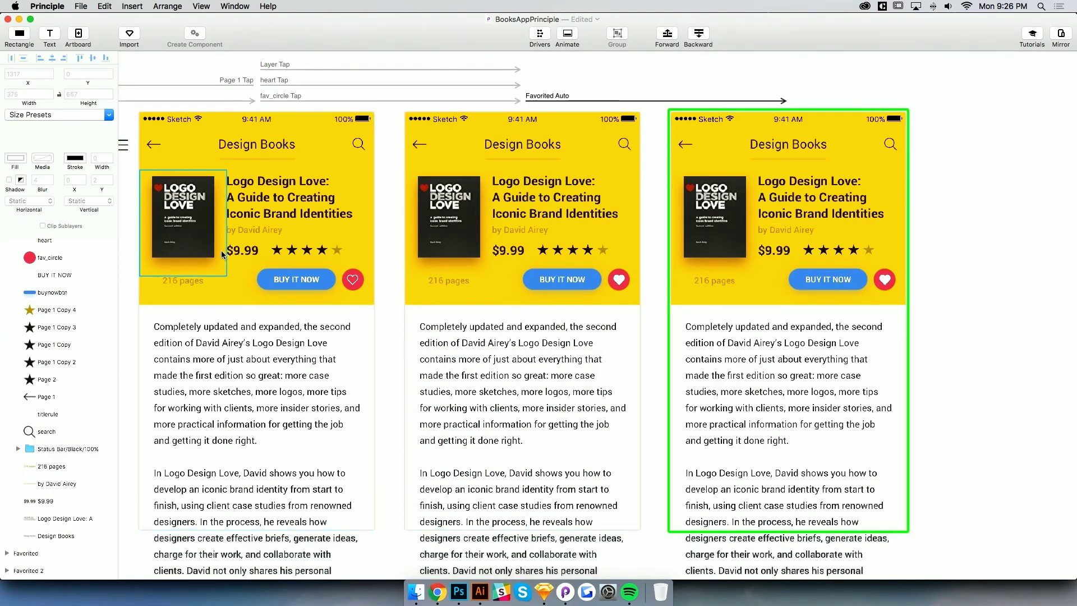
Inspect the Favorited Auto transition in the animation timeline, then hide the timeline
key(super+minus)
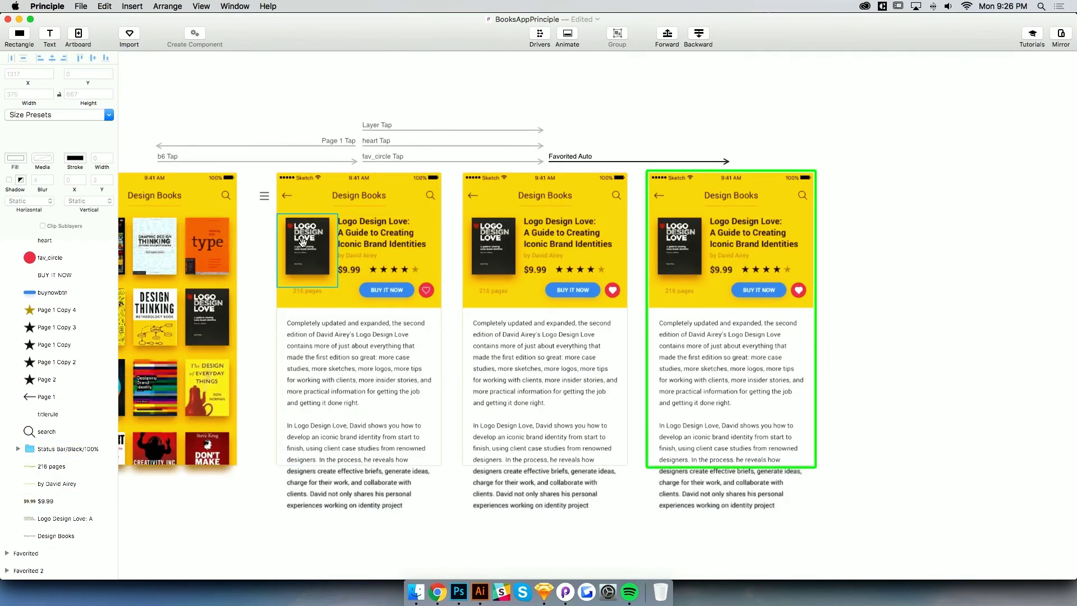
scroll(344, 190, left, 3)
scroll(291, 224, right, 3)
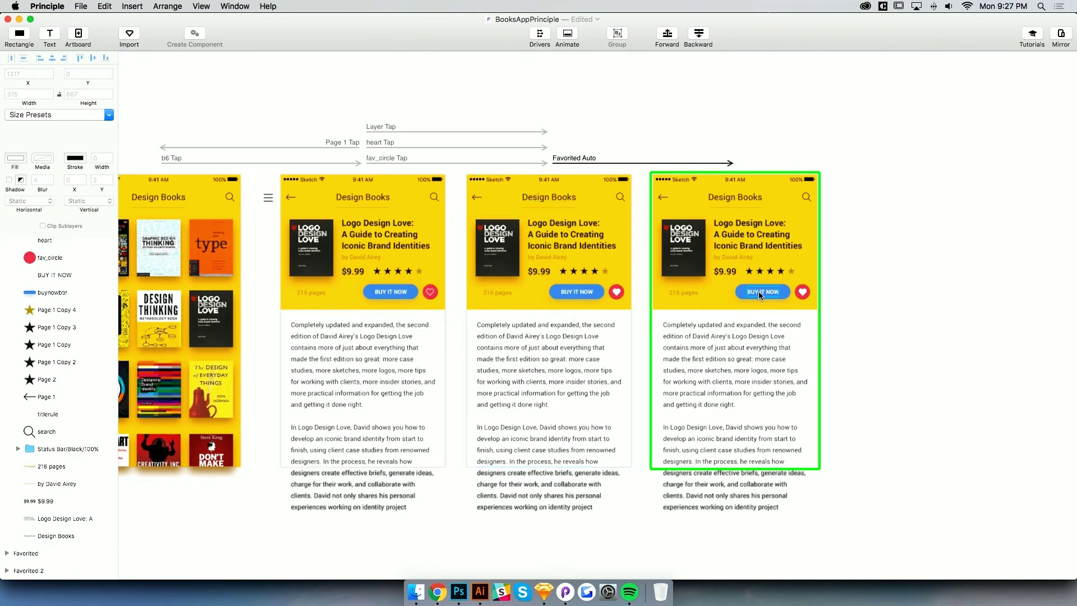
click(583, 163)
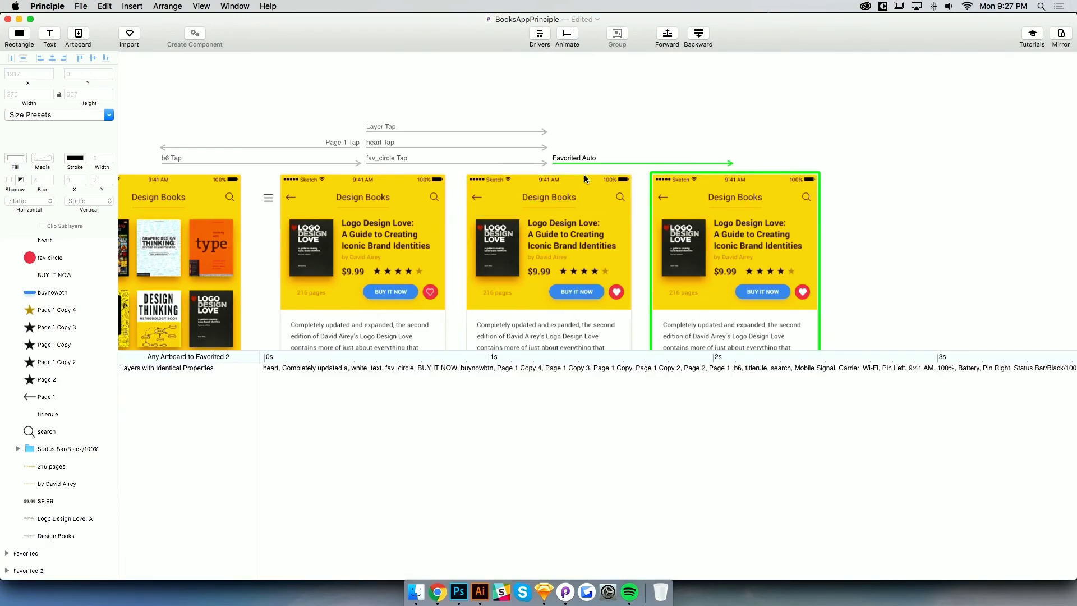
click(618, 293)
click(589, 163)
click(587, 161)
click(582, 160)
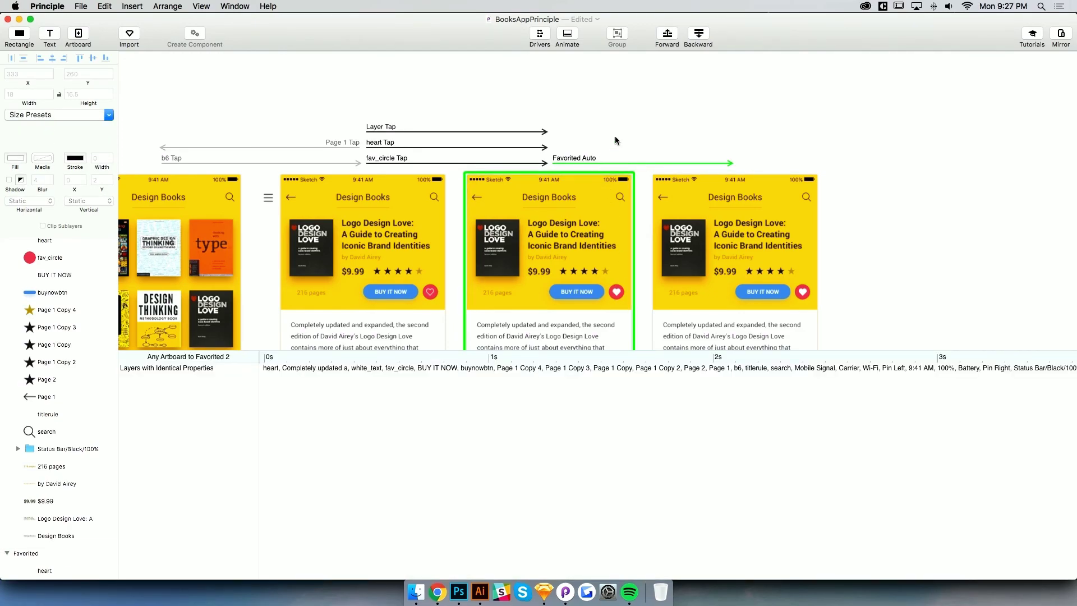
click(566, 37)
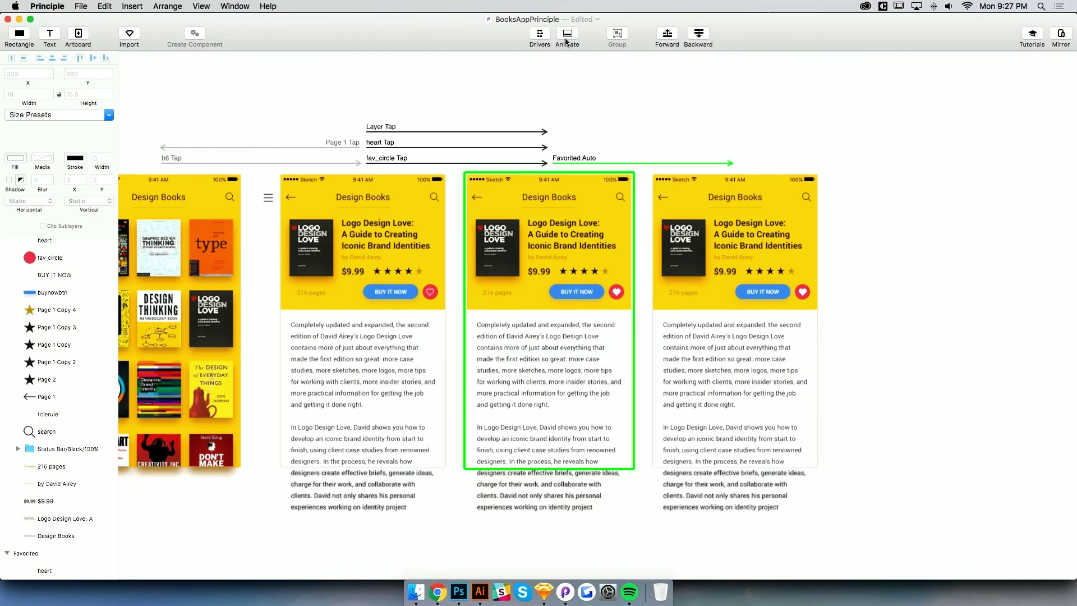
Try to enlarge the filled heart and its red circle together on the Favorited artboard
scroll(631, 308, up, 10)
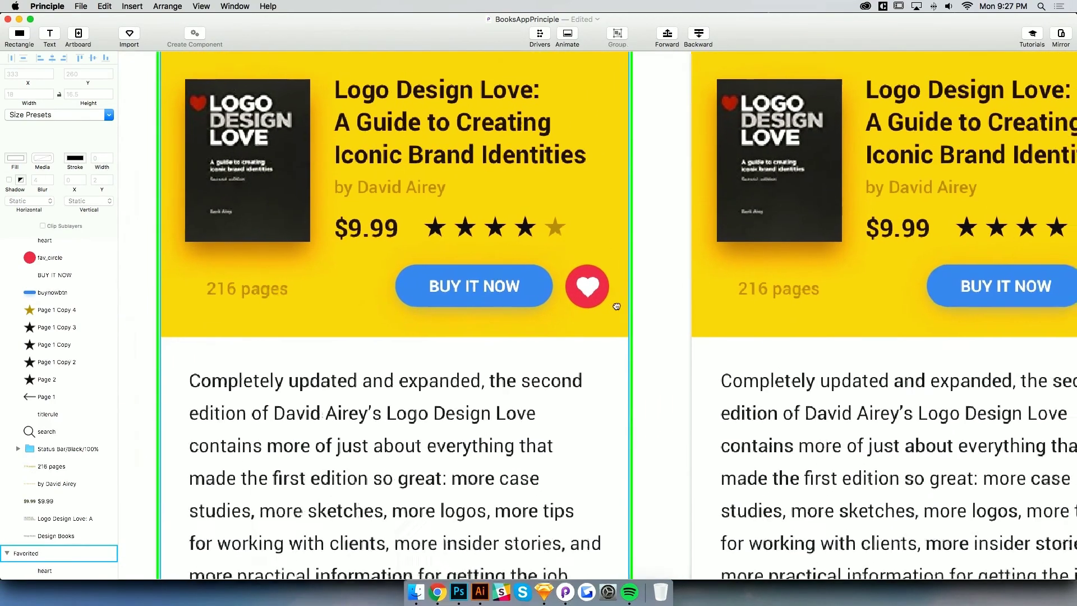
click(585, 294)
shift+click(588, 274)
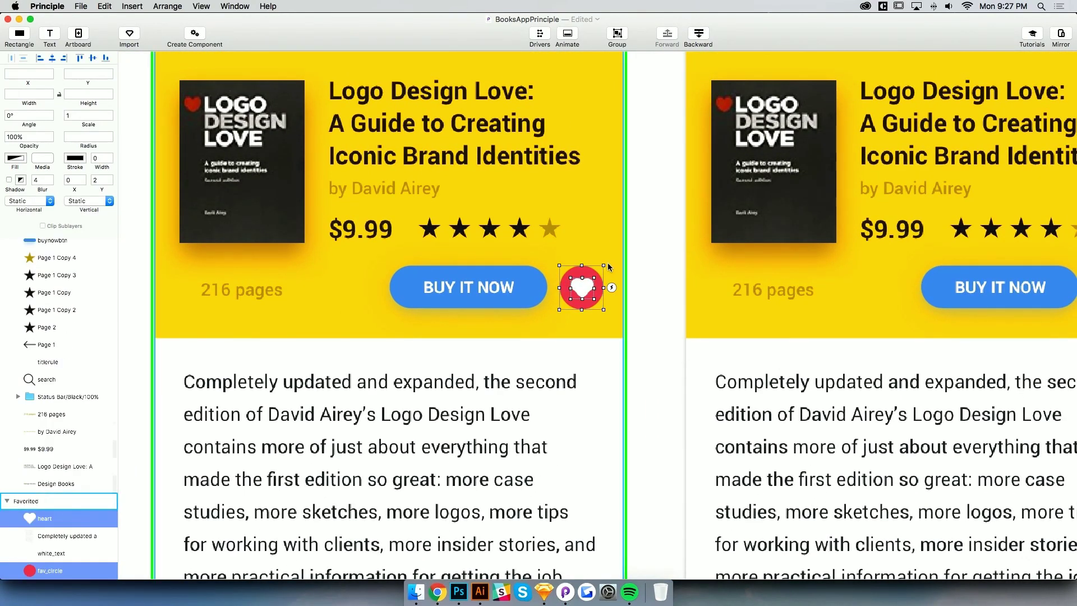
drag(606, 263, 614, 258)
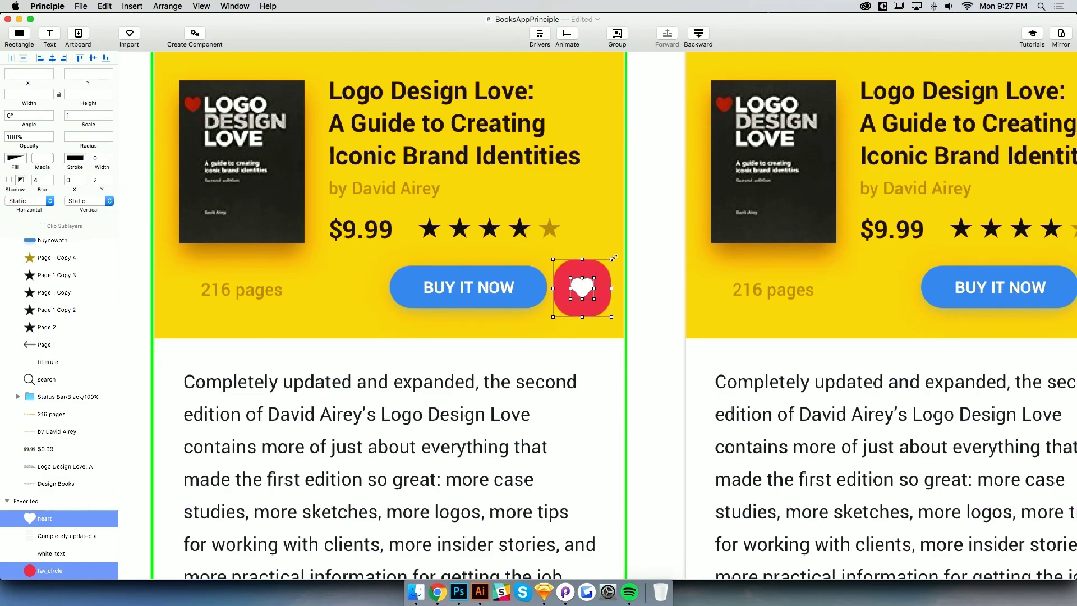
On the Favorited artboard, enlarge fav_circle to a 44 × 44 circle and the filled heart to about 25 × 23
click(603, 281)
scroll(601, 278, up, 3)
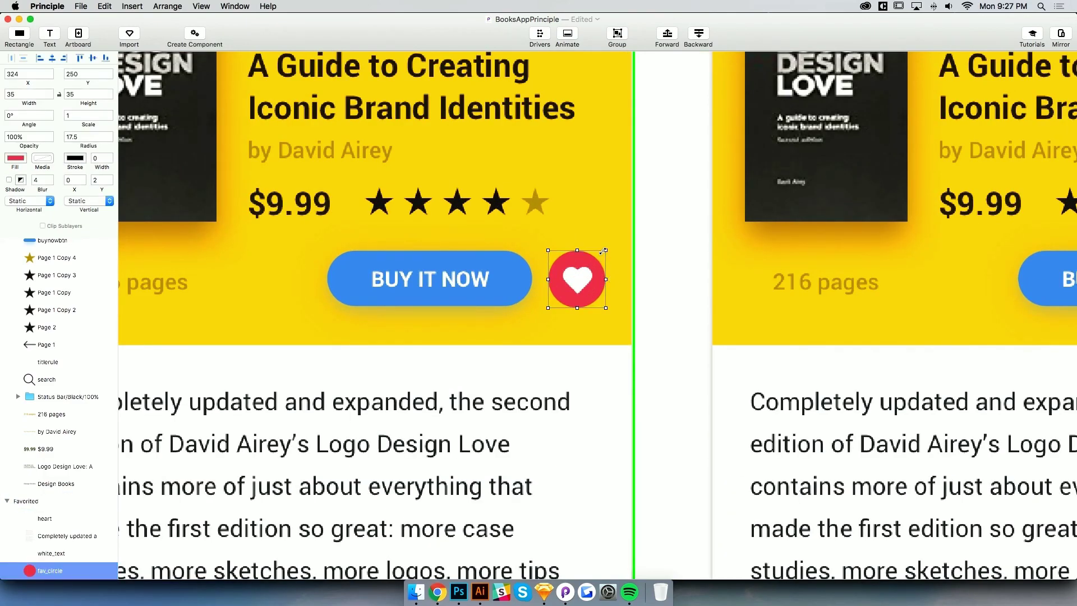
drag(609, 247, 613, 244)
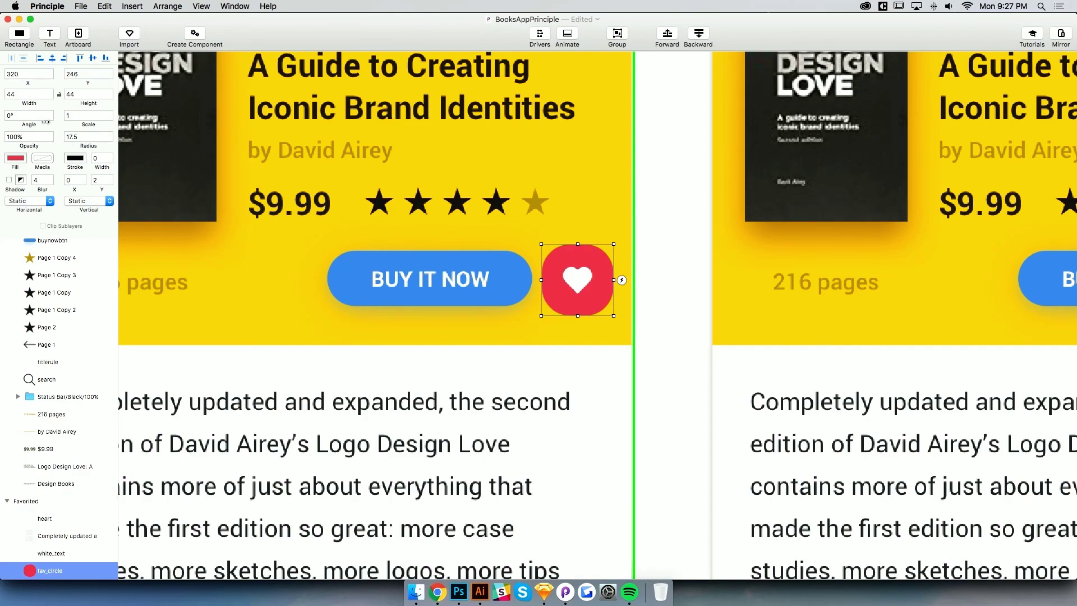
click(578, 278)
drag(594, 265, 597, 261)
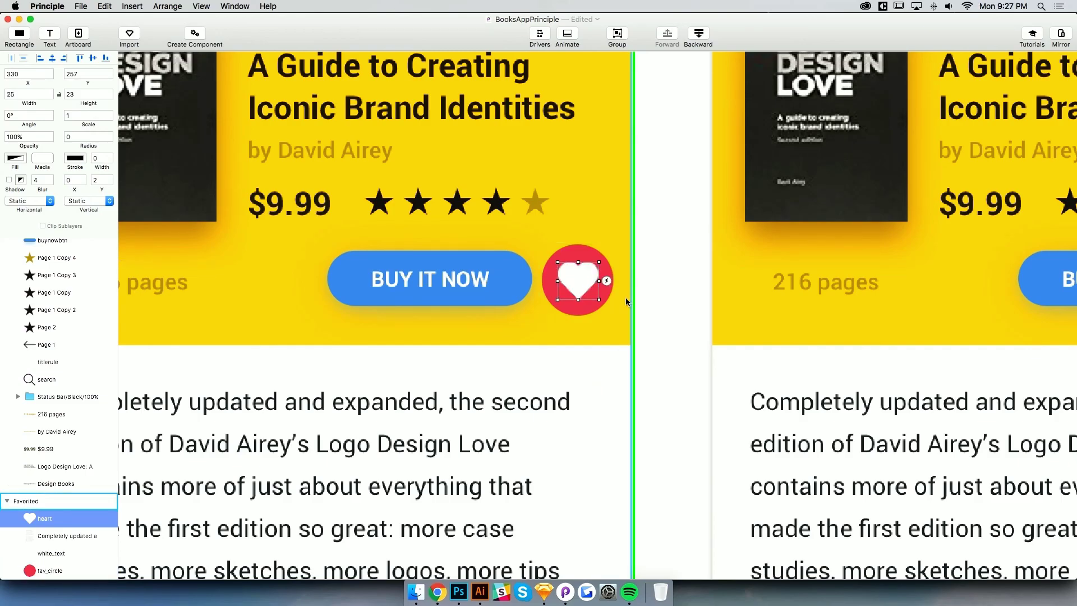
click(649, 281)
Preview the prototype by opening the Logo Design Love book, favoriting it and trying its back arrow
key(super+minus)
key(super+minus)
key(super+minus)
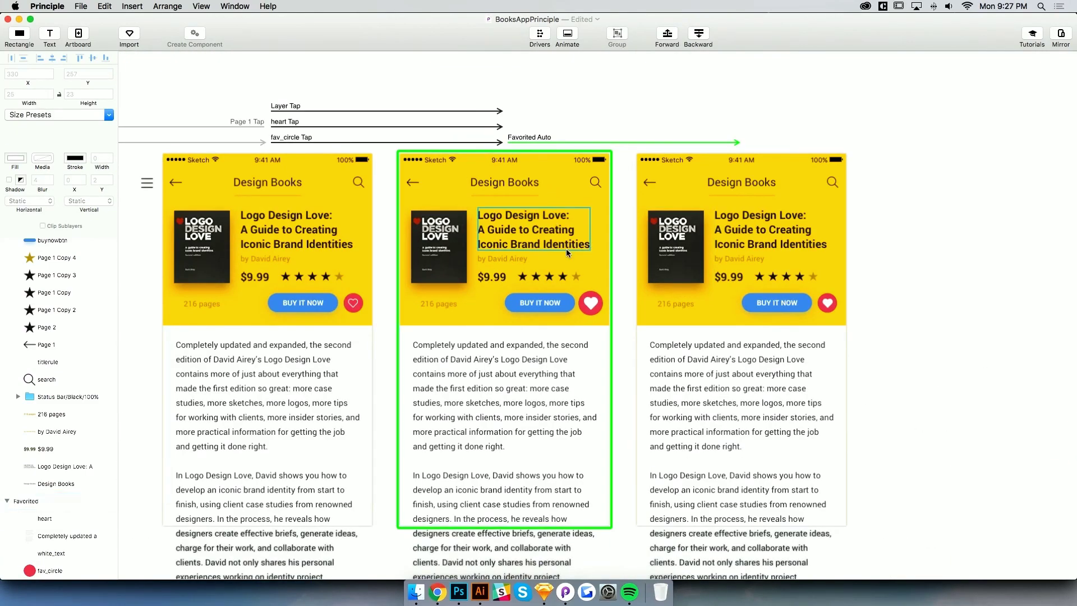
key(super+p)
click(879, 137)
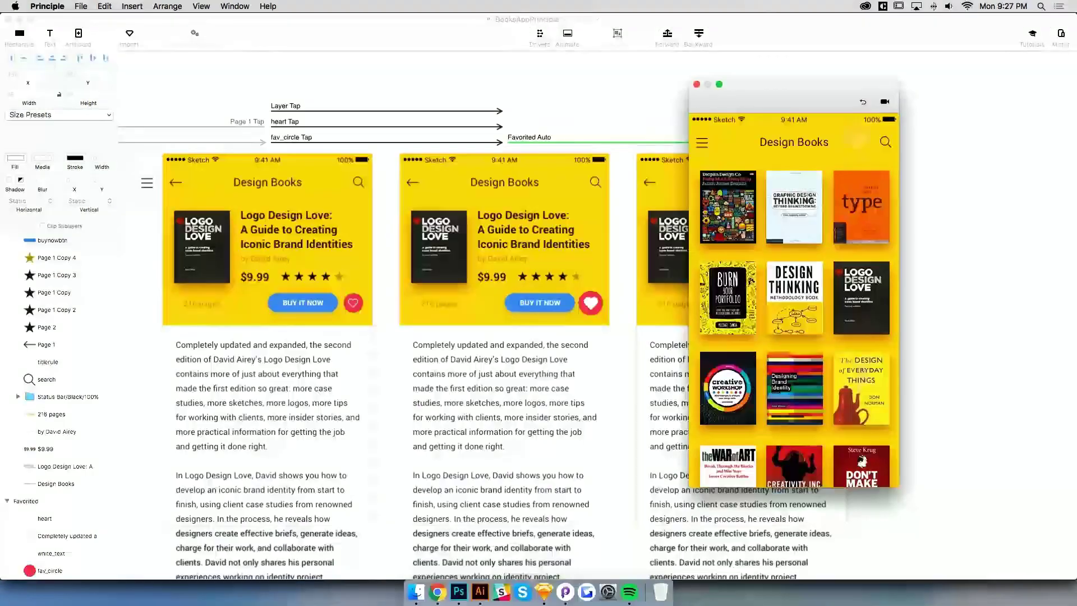
click(859, 299)
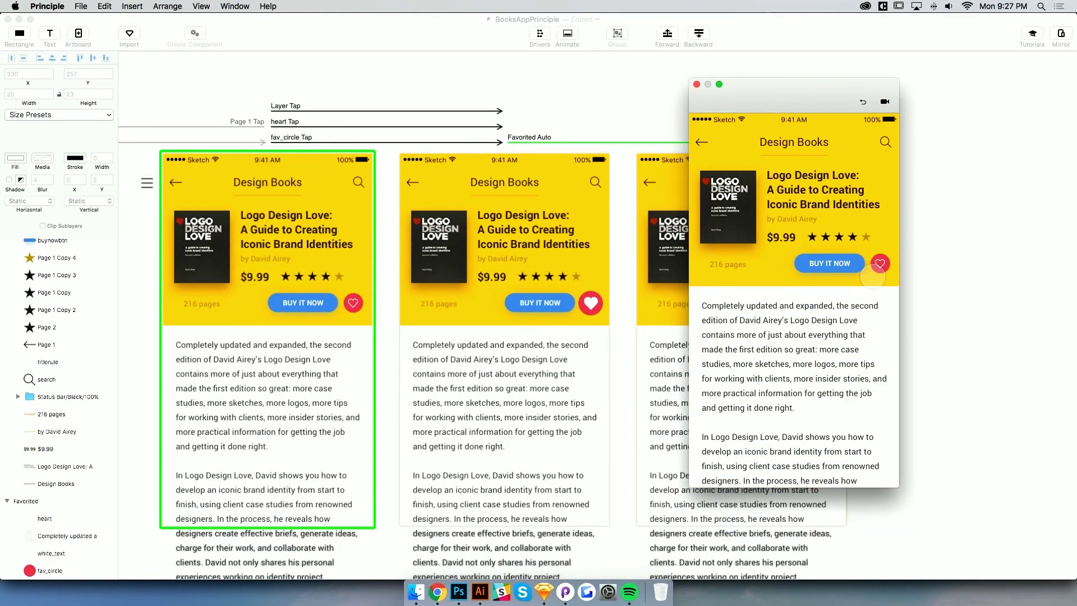
click(881, 264)
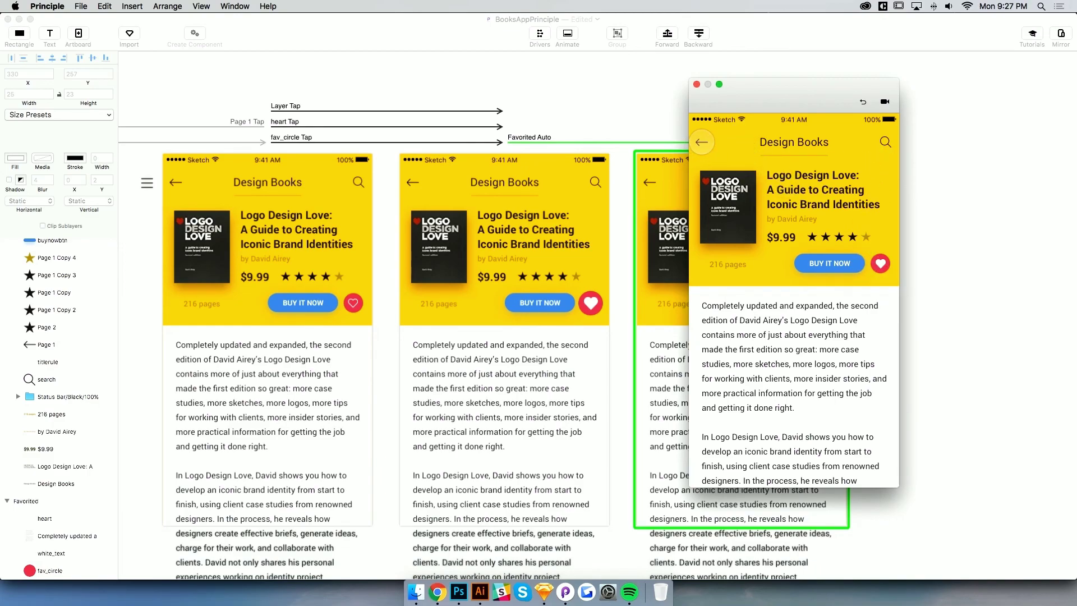
click(649, 135)
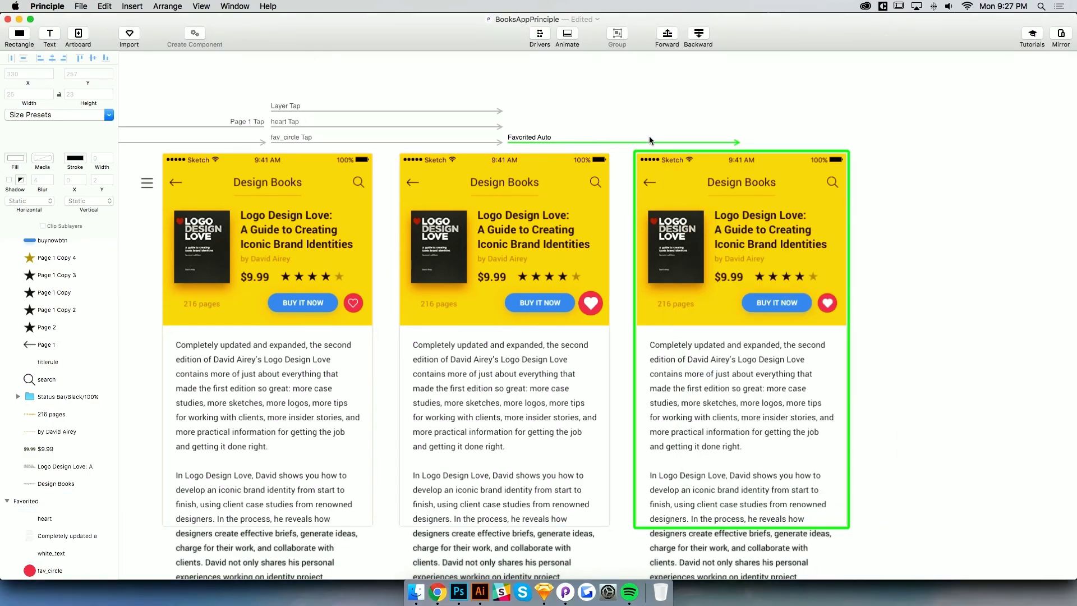
Add a Tap transition from the back arrow on the Favorited 2 artboard to the book list artboard
click(649, 184)
drag(633, 228, 927, 213)
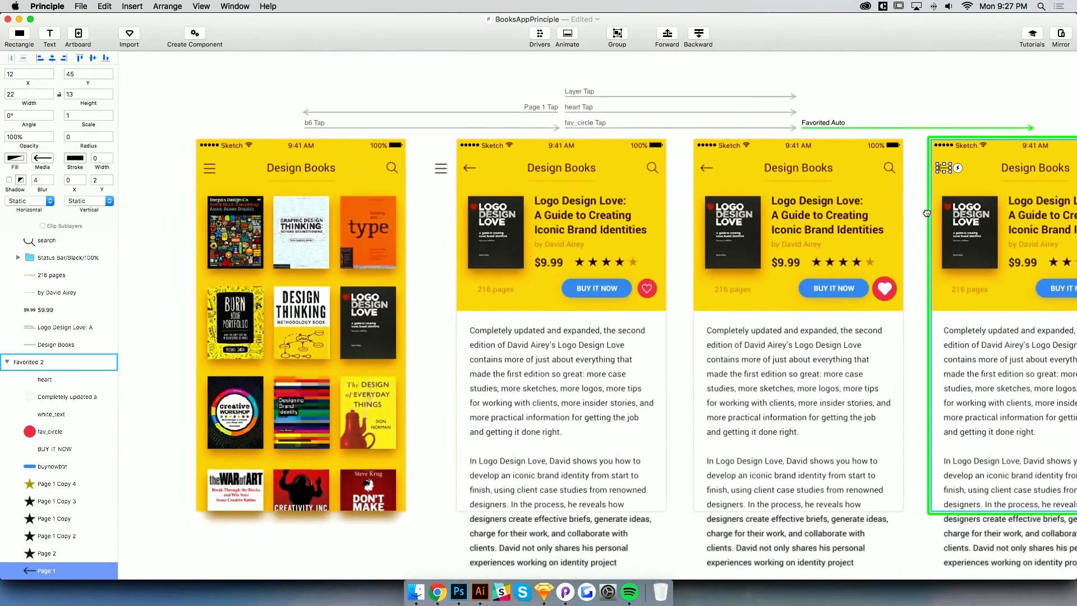
click(959, 170)
drag(975, 112, 345, 185)
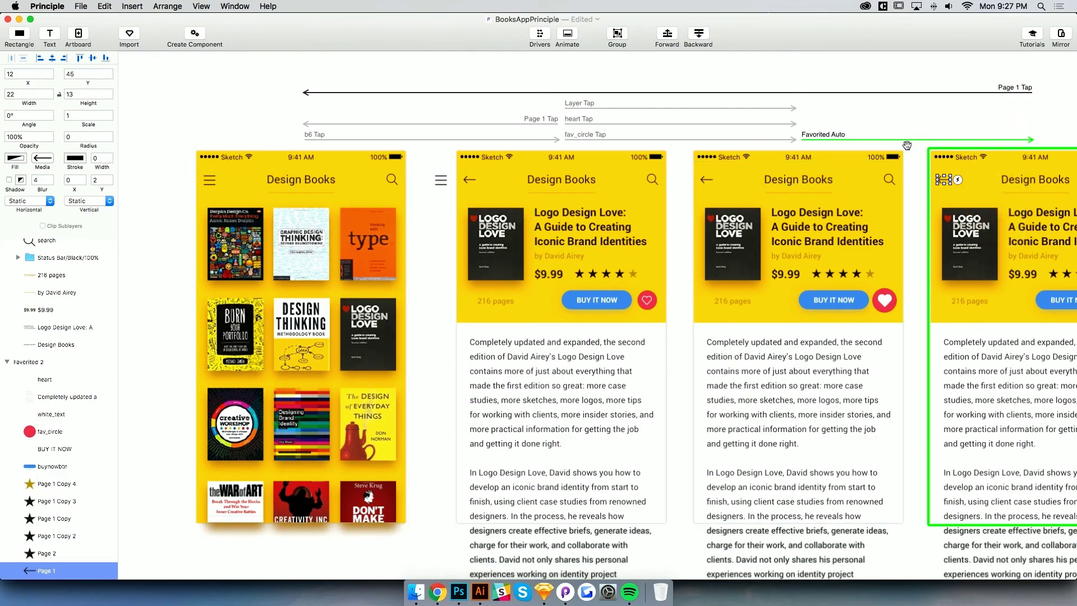
scroll(905, 150, right, 2)
scroll(905, 150, up, 1)
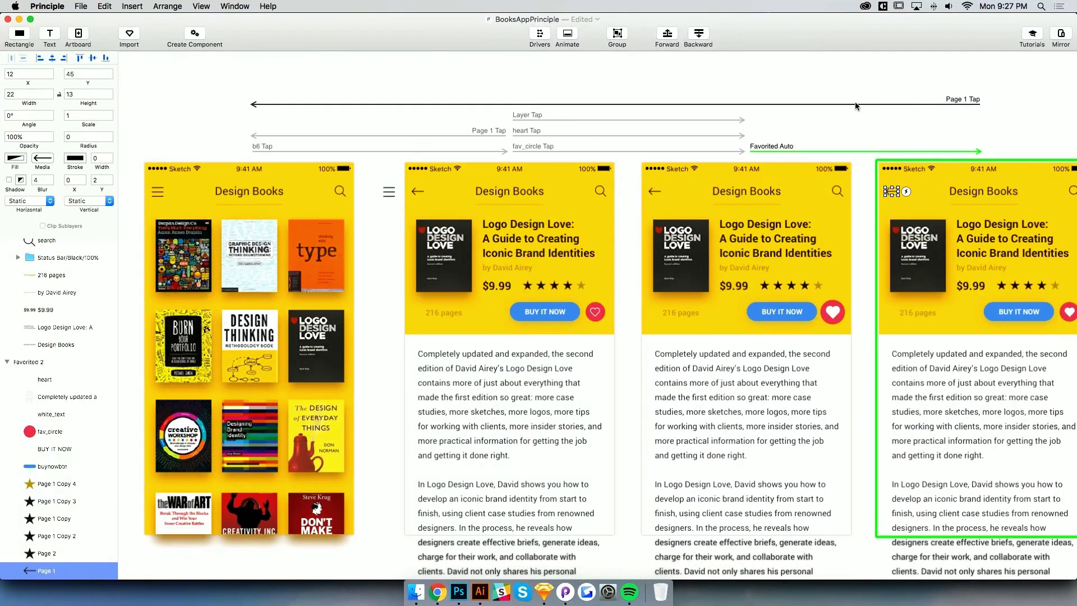
click(460, 82)
Preview the return from the favorited book to the list, then favorite Logo Design Love and return again
click(567, 592)
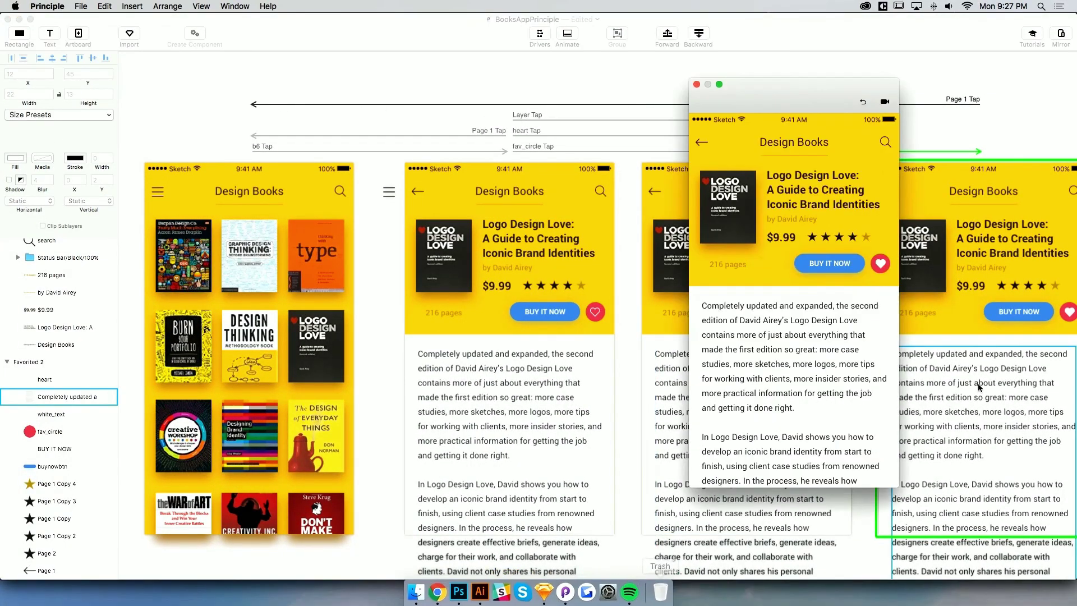
click(702, 142)
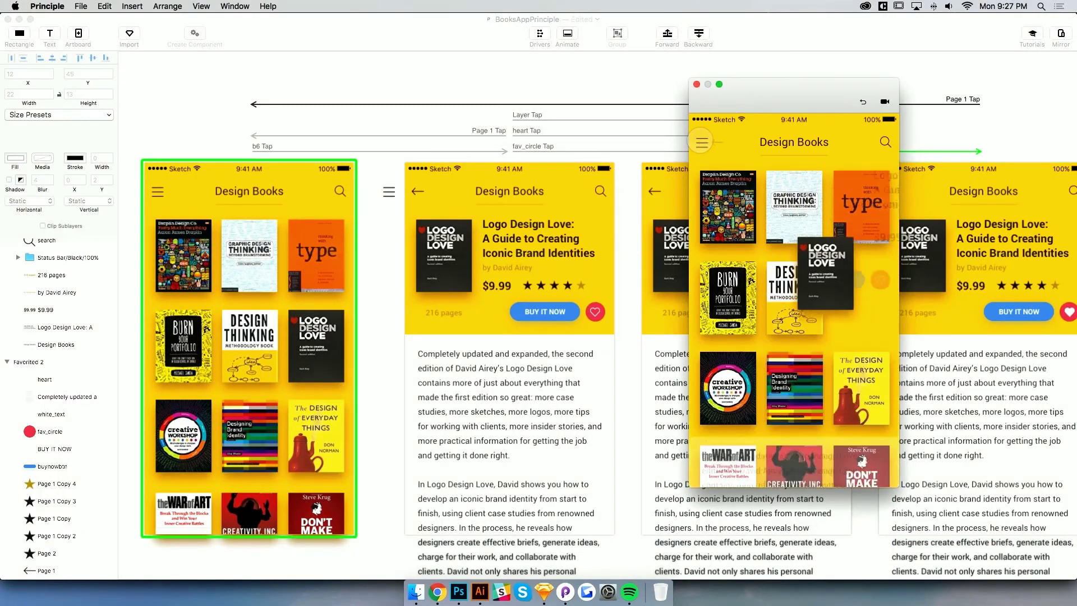
click(881, 298)
click(878, 264)
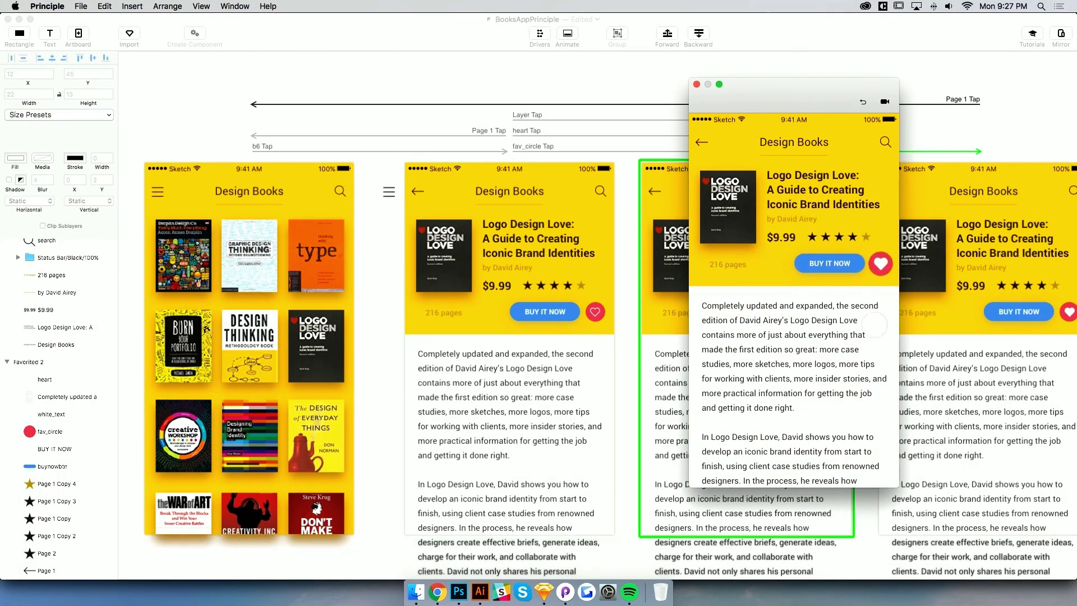
click(702, 142)
click(578, 88)
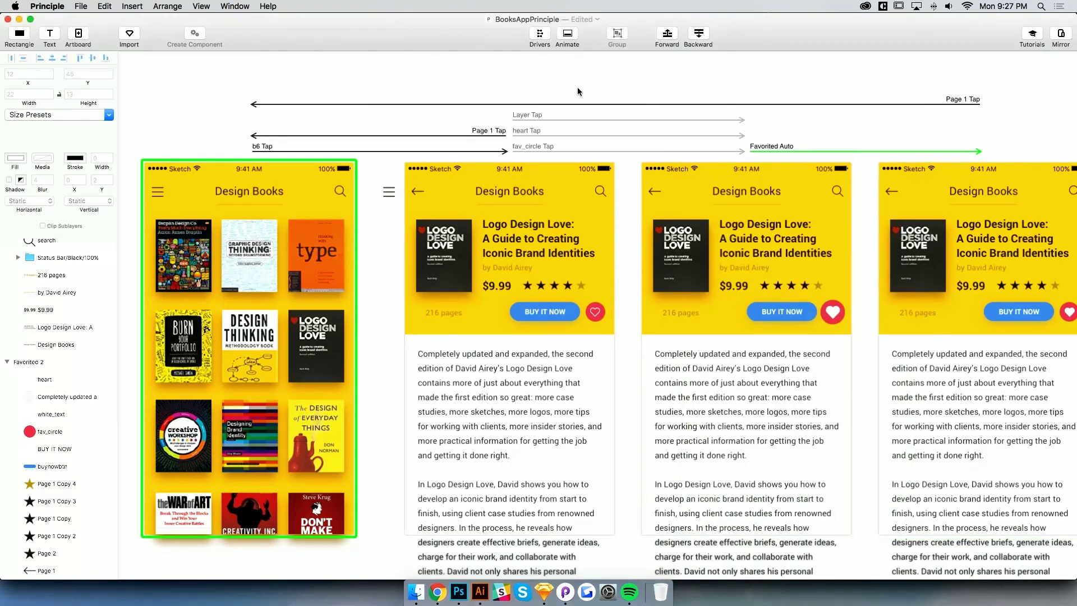
In the Favorited Auto transition, shorten all heart and fav_circle animations to about 0.17 s
scroll(591, 84, right, 5)
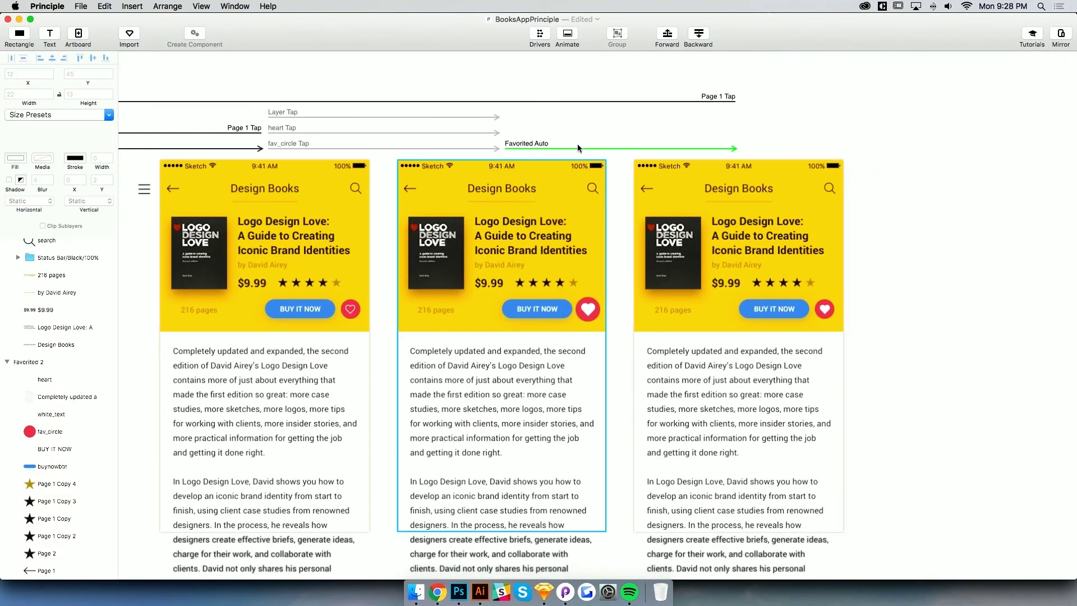
click(540, 147)
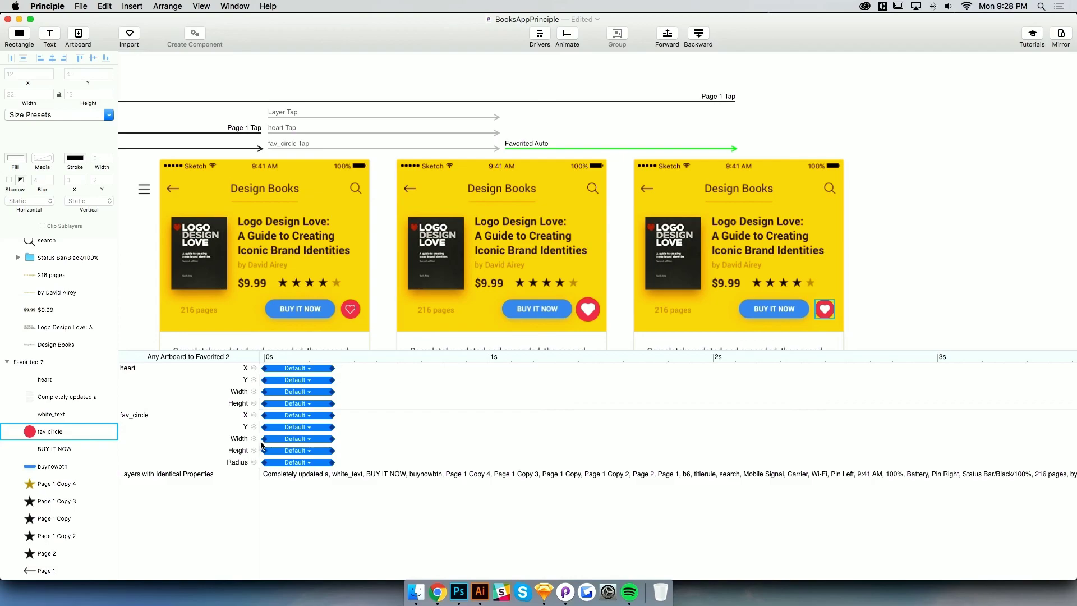
click(332, 368)
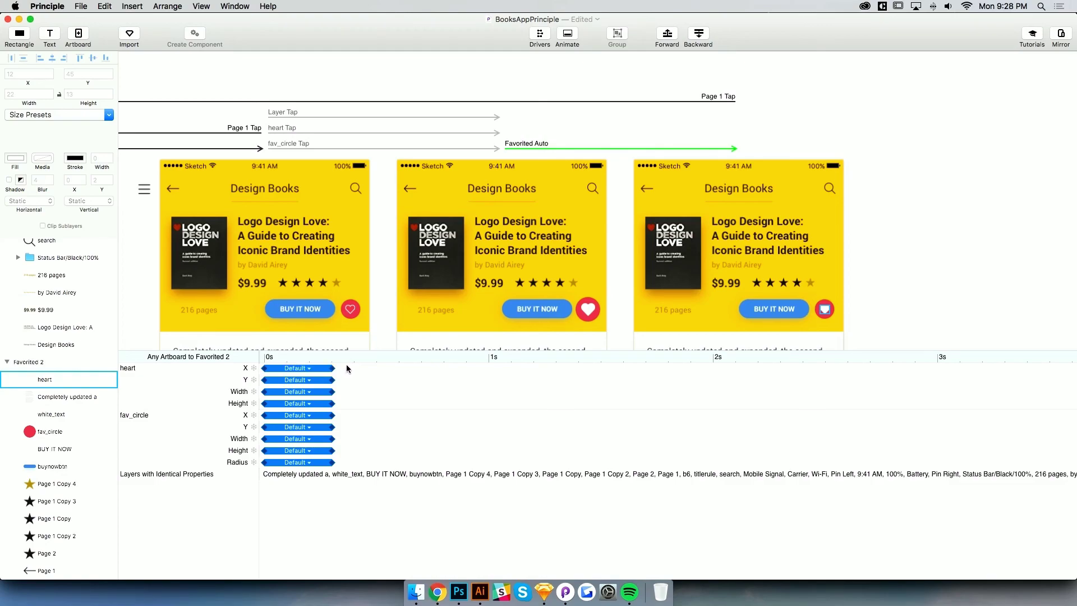
click(331, 464)
drag(331, 464, 300, 466)
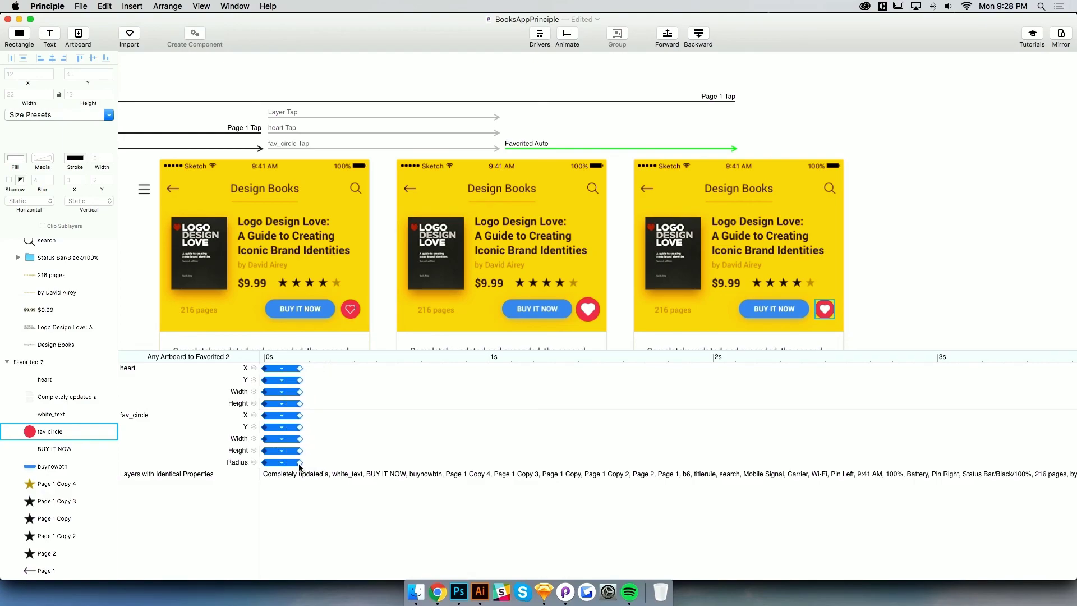
Preview the shortened heart pop by favoriting Logo Design Love twice, then close the preview
key(super+grave)
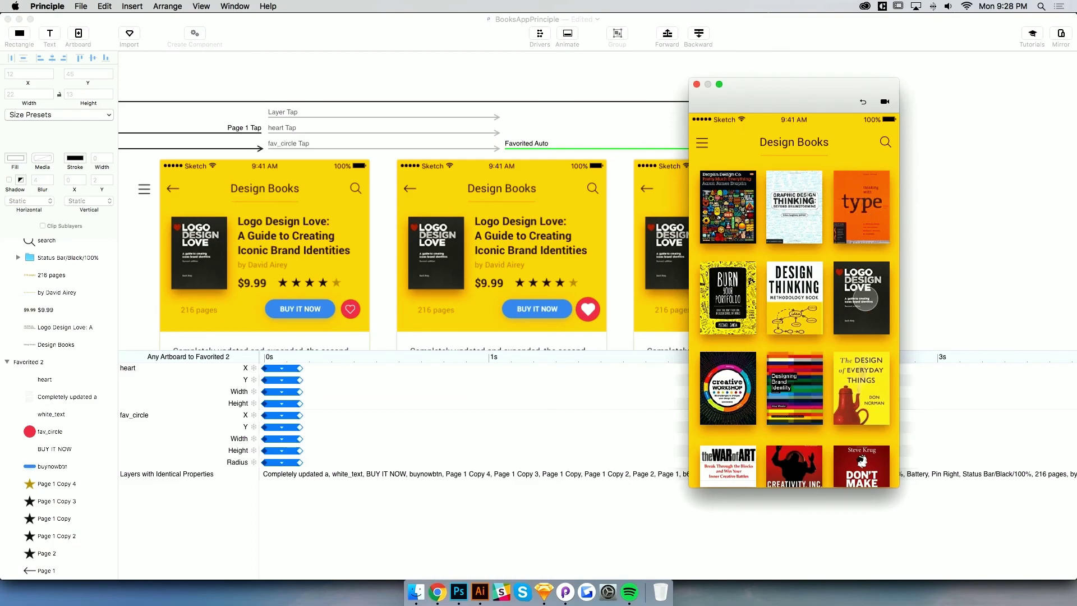
click(866, 298)
click(880, 264)
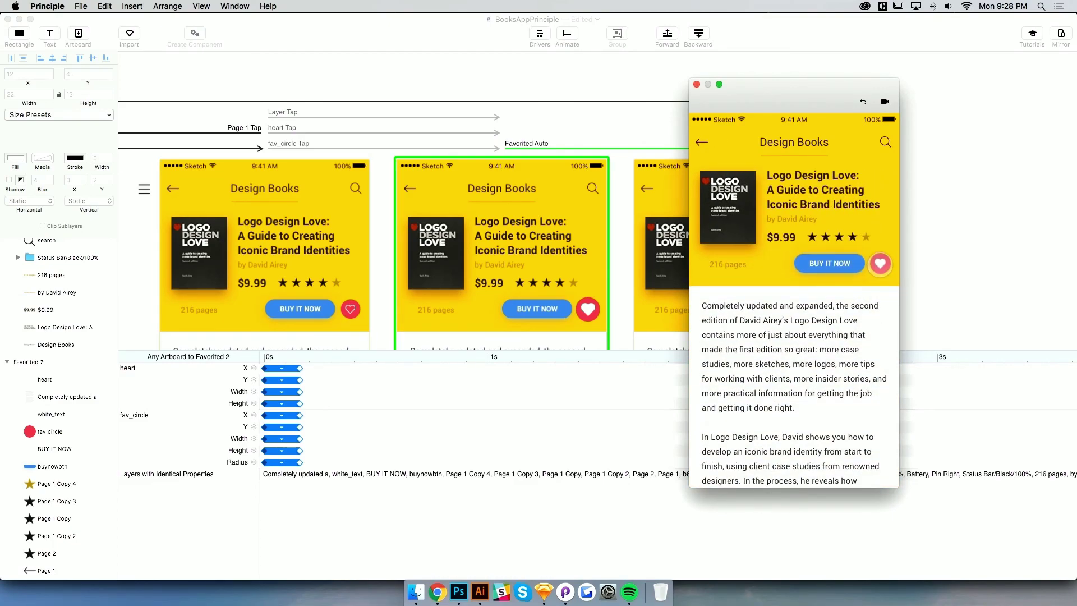
click(702, 142)
click(872, 315)
click(879, 264)
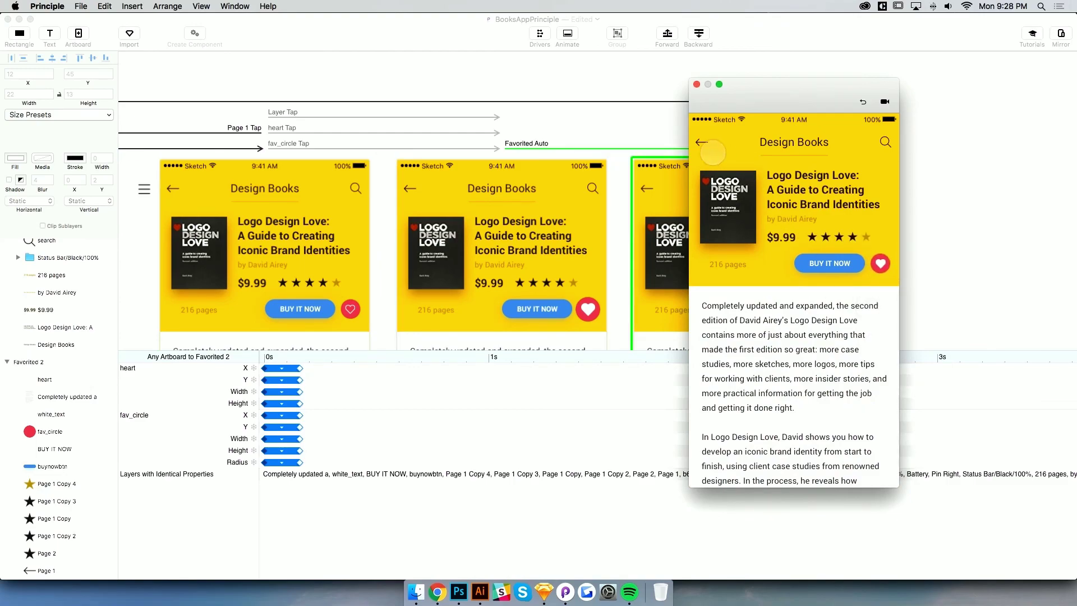
click(697, 84)
Try shortening all heart and fav_circle animations to about 0.07 s and preview the favorite pop repeatedly
drag(300, 370, 279, 370)
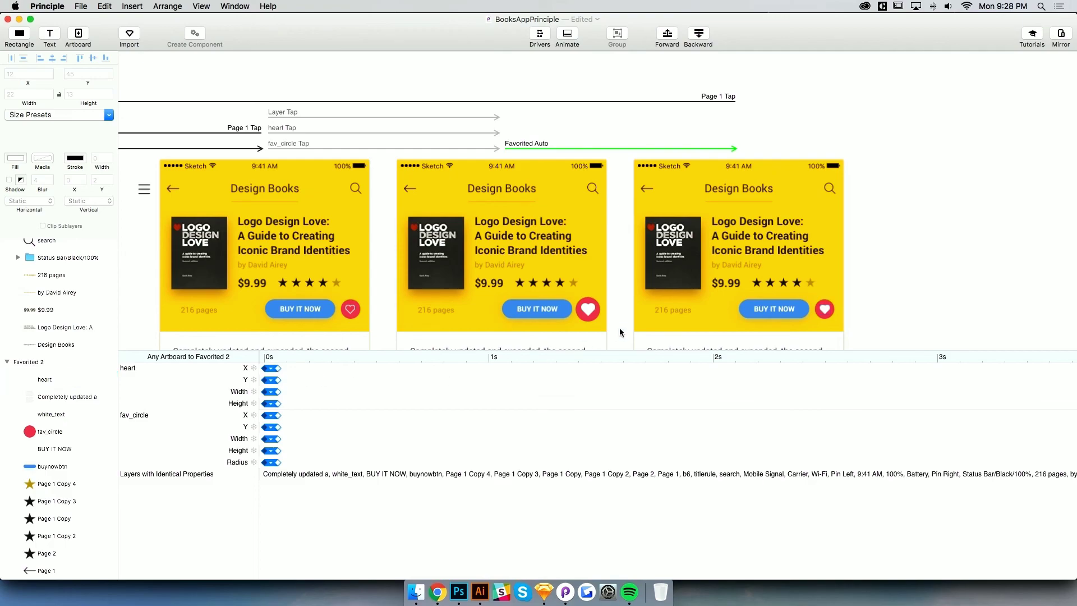
key(super+p)
click(881, 312)
click(882, 267)
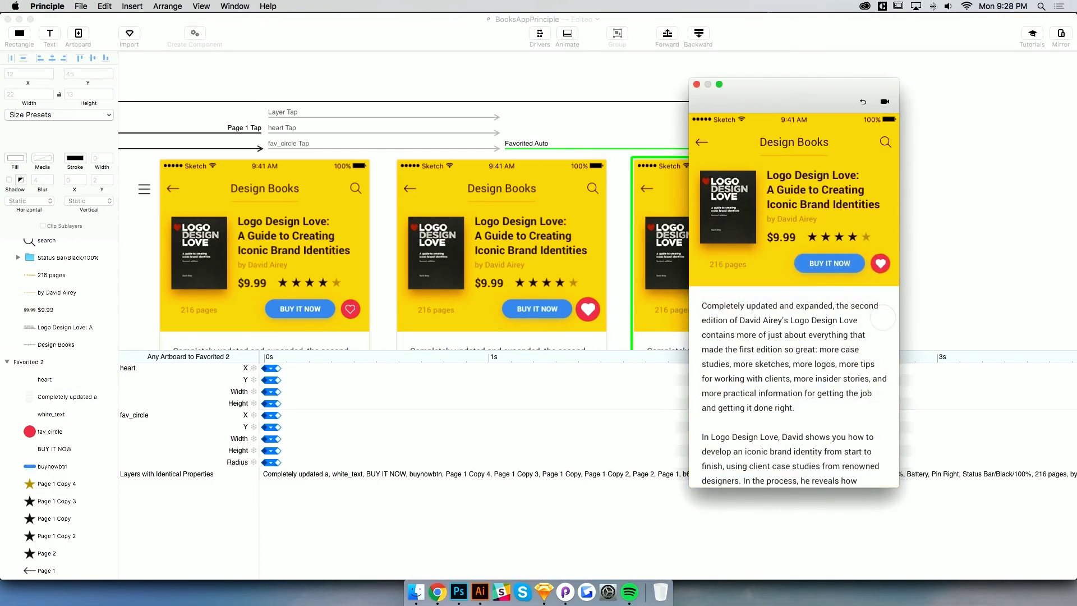
click(702, 142)
click(869, 294)
click(880, 264)
click(702, 143)
click(867, 292)
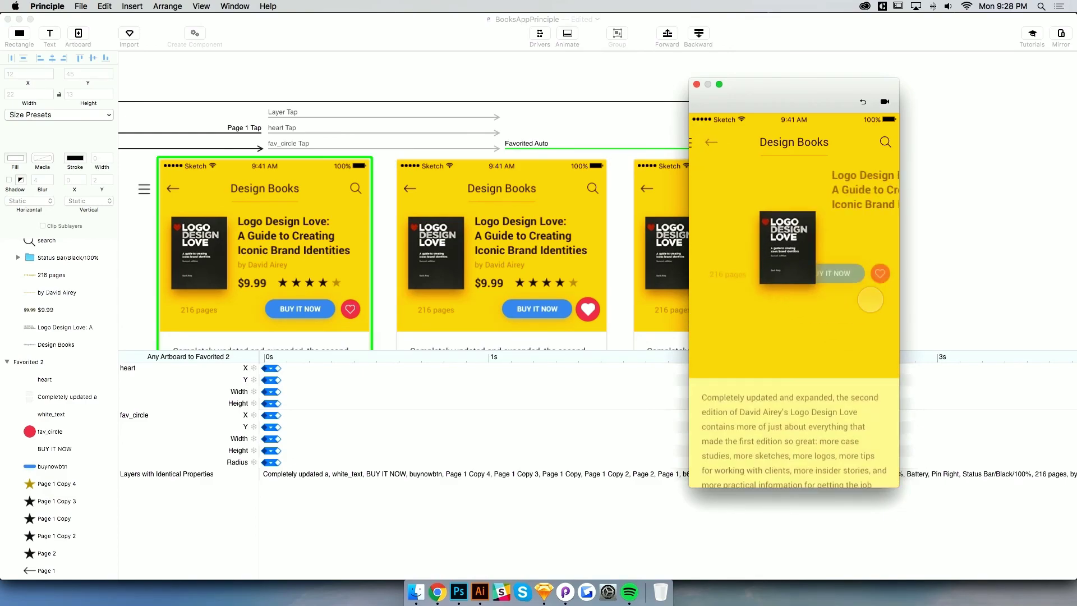
click(877, 265)
click(701, 142)
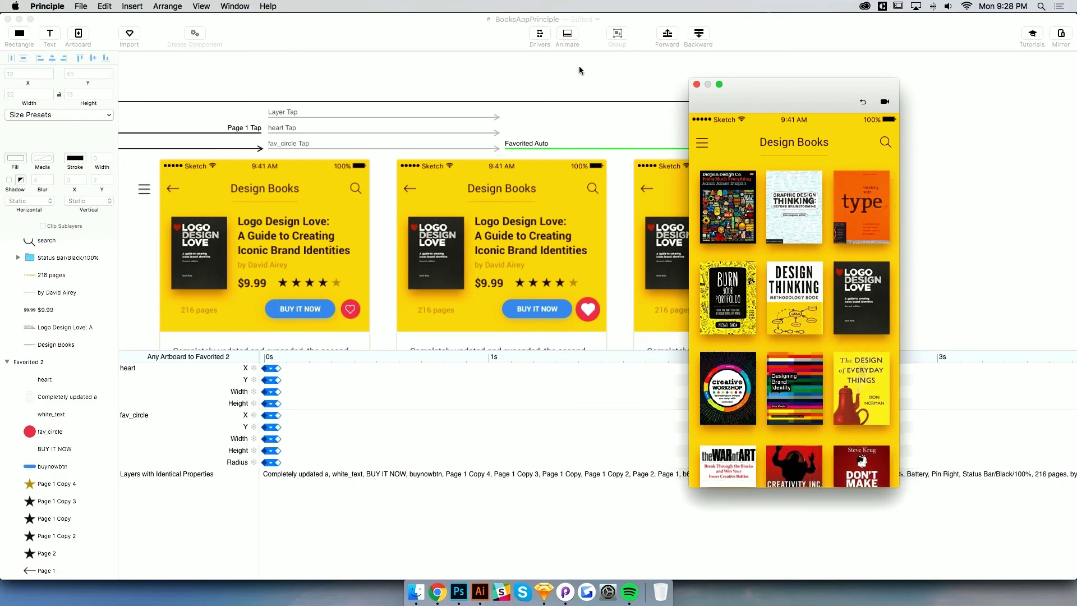
Undo the last shortening of the heart and fav_circle animations and save the prototype
click(579, 66)
key(super+s)
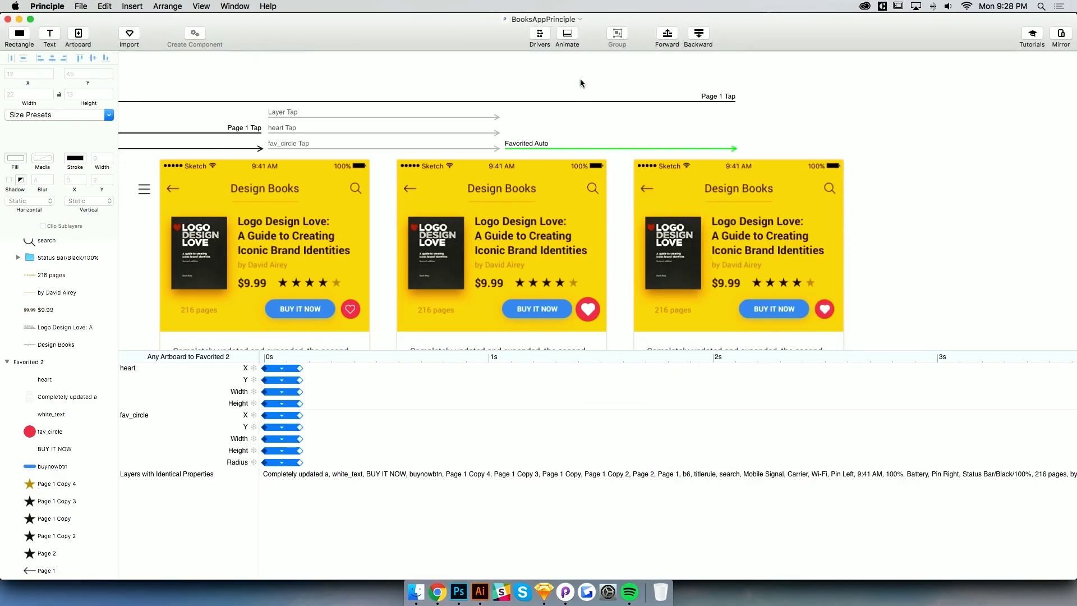
click(584, 279)
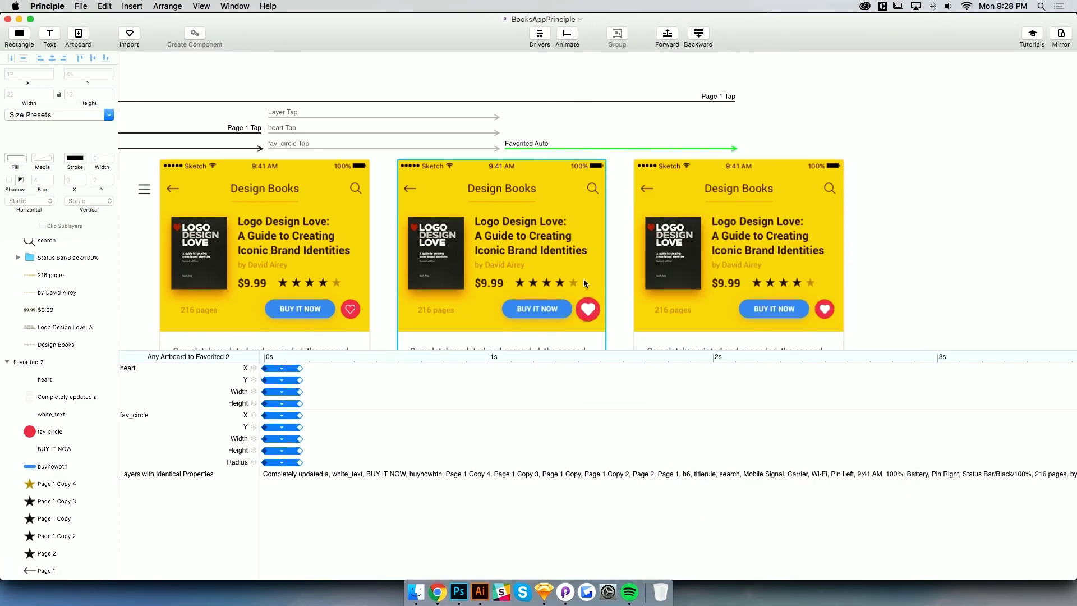
Hide the animation timeline and replay favoriting Logo Design Love and returning to the book list in the preview
click(568, 35)
key(super+grave)
drag(814, 102, 780, 107)
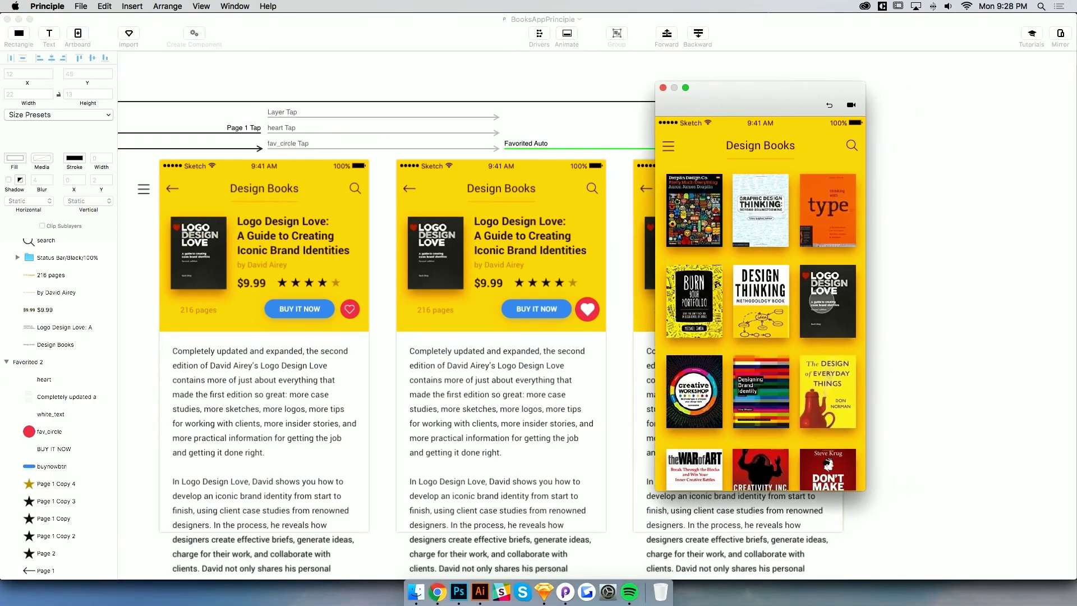
click(821, 292)
click(845, 268)
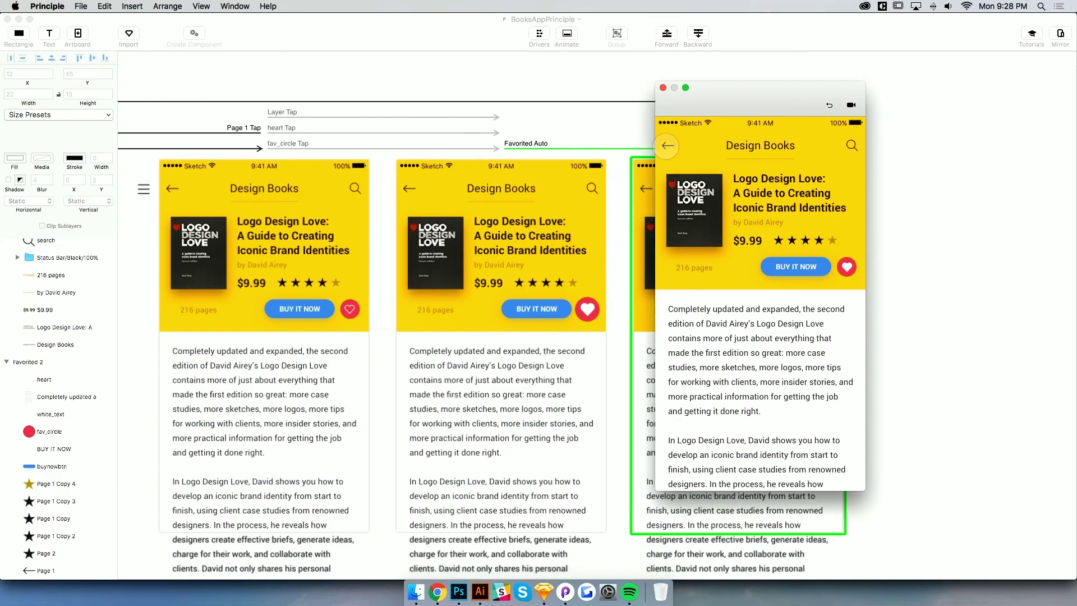
click(667, 146)
drag(729, 104, 702, 106)
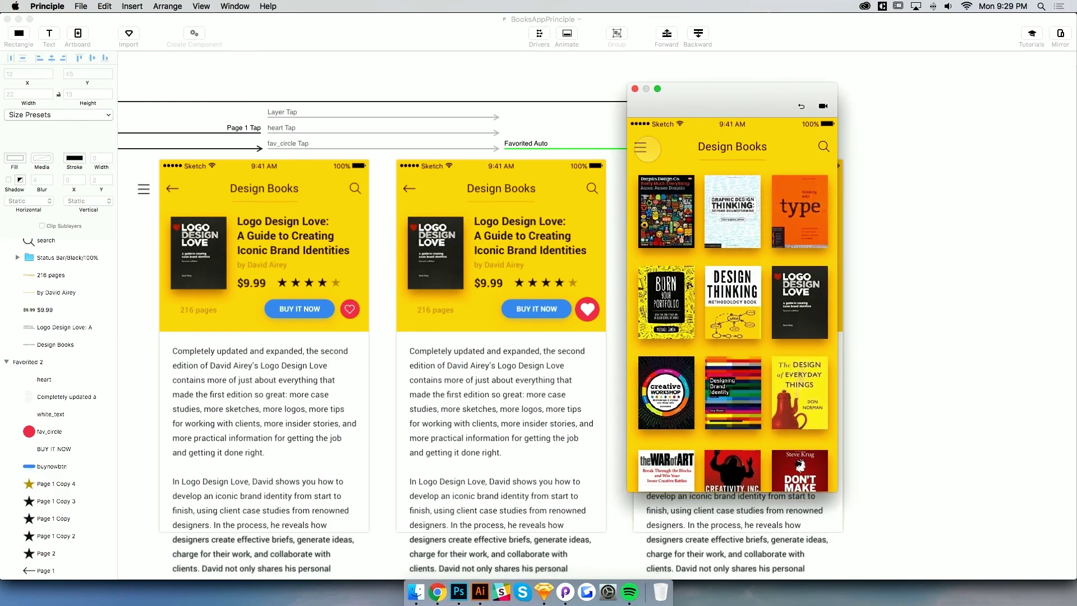
click(797, 298)
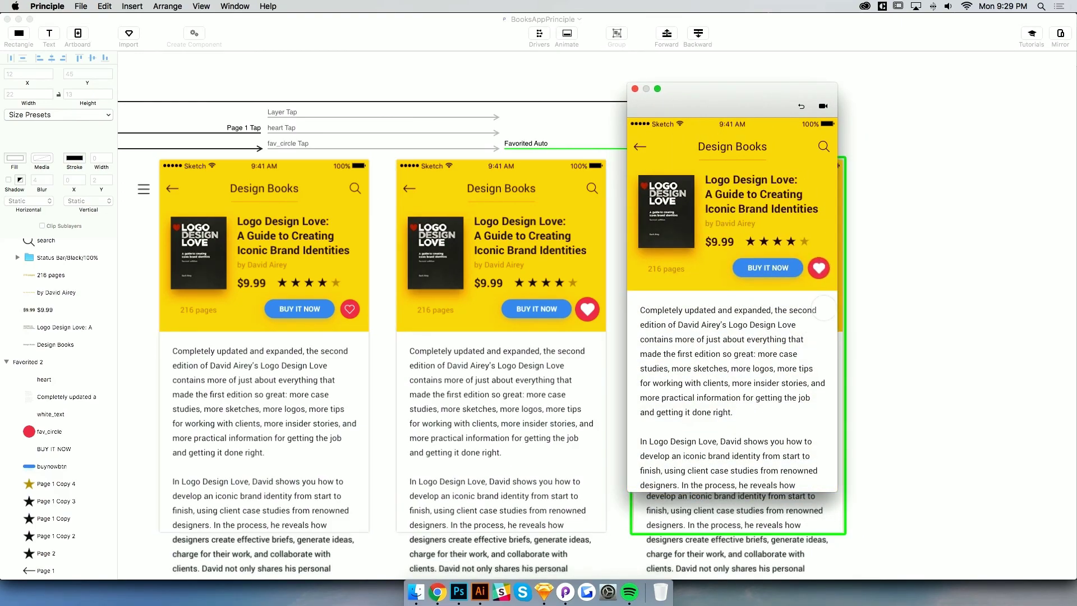
click(640, 147)
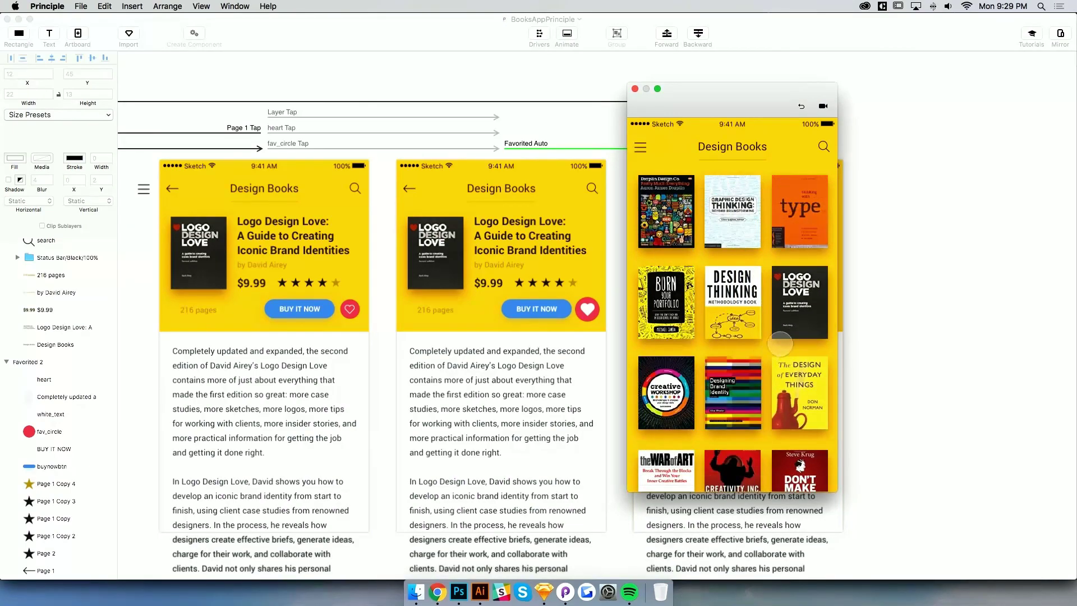
click(800, 315)
click(818, 269)
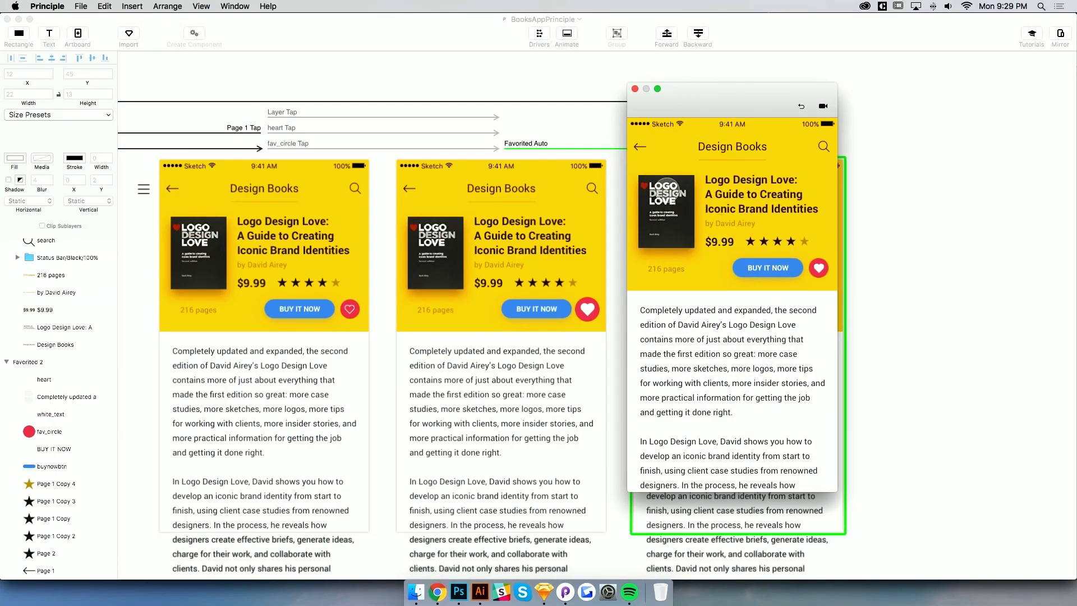
click(640, 147)
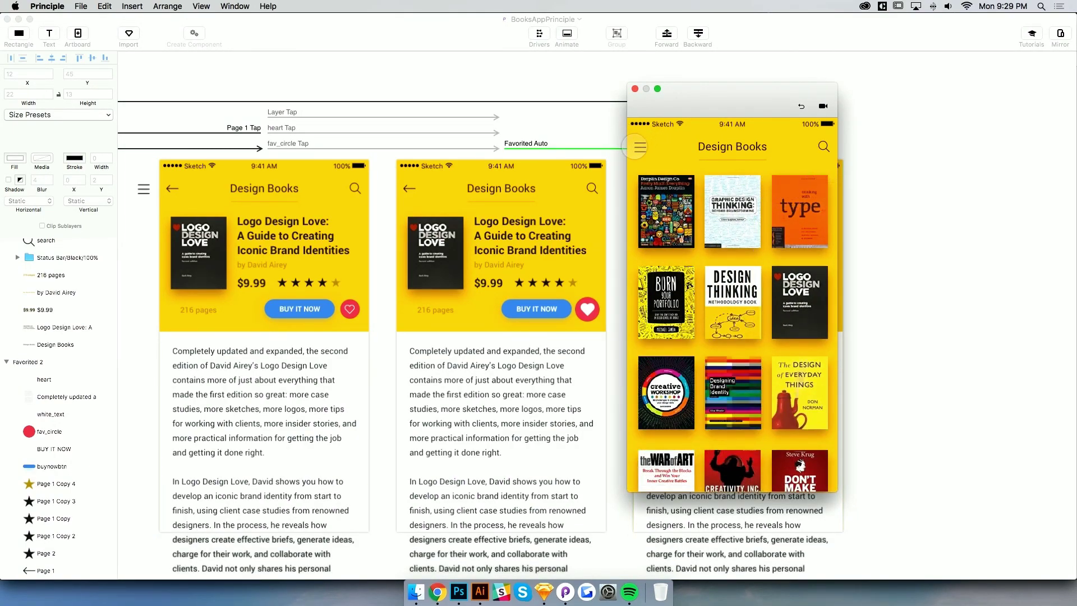
click(711, 70)
Copy the Menu group beside the book details artboard and paste it into Favorited 2, just outside its left edge
scroll(476, 205, left, 6)
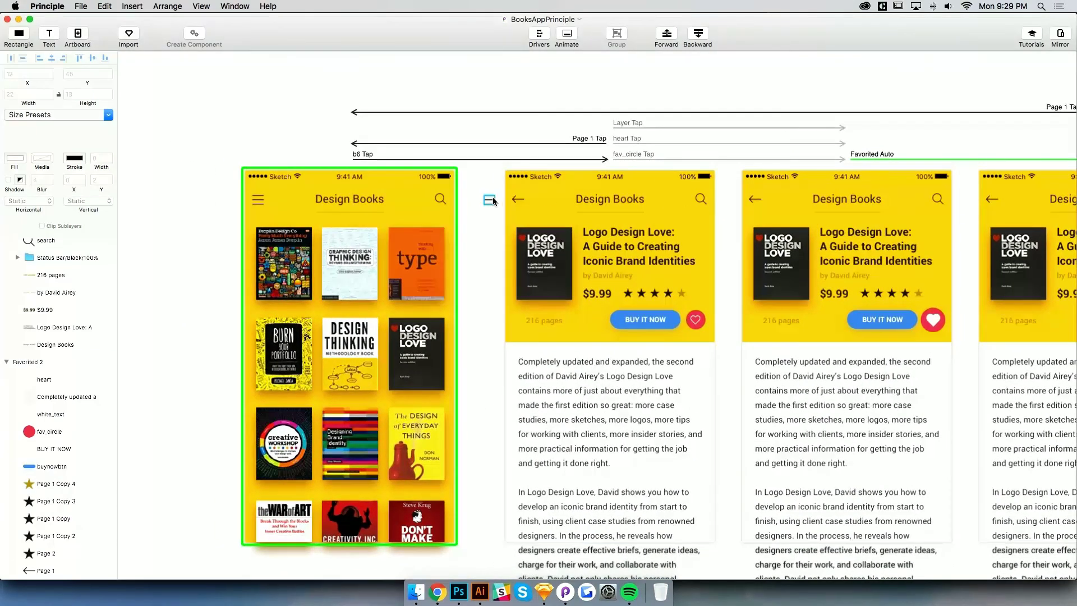
click(492, 201)
scroll(662, 220, right, 6)
click(659, 217)
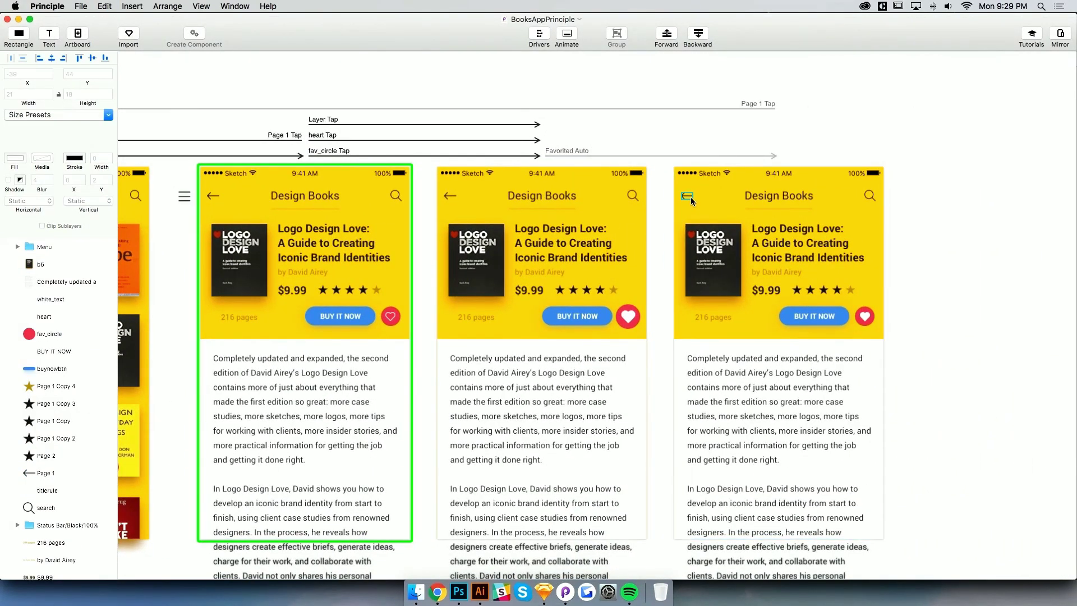
click(689, 197)
click(658, 219)
key(super+v)
click(678, 262)
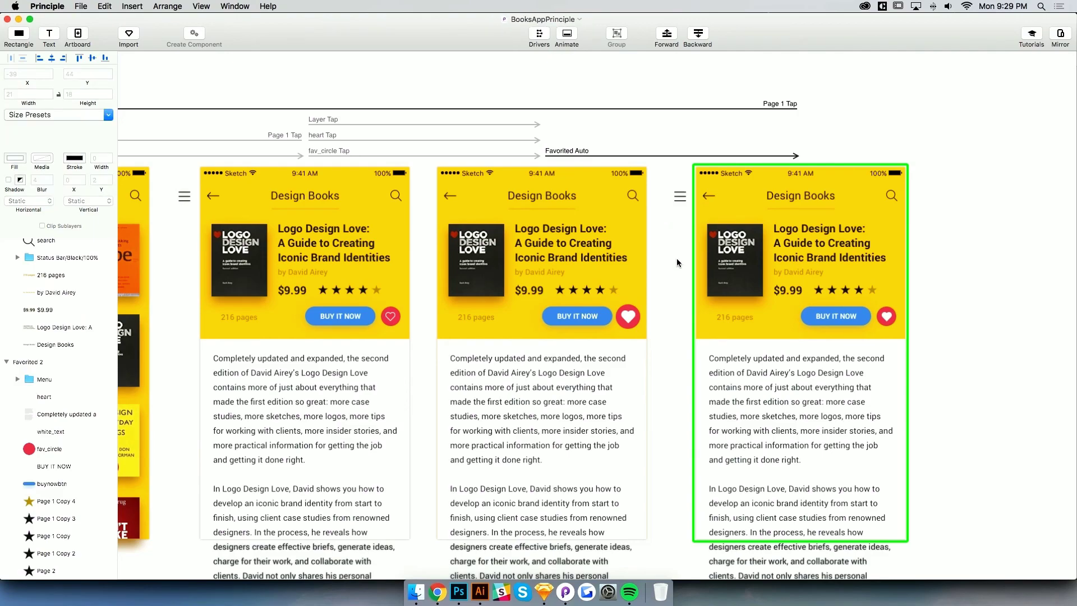
Open the preview and test favoriting Logo Design Love and returning to the book list with the pasted Menu group
key(super+Return)
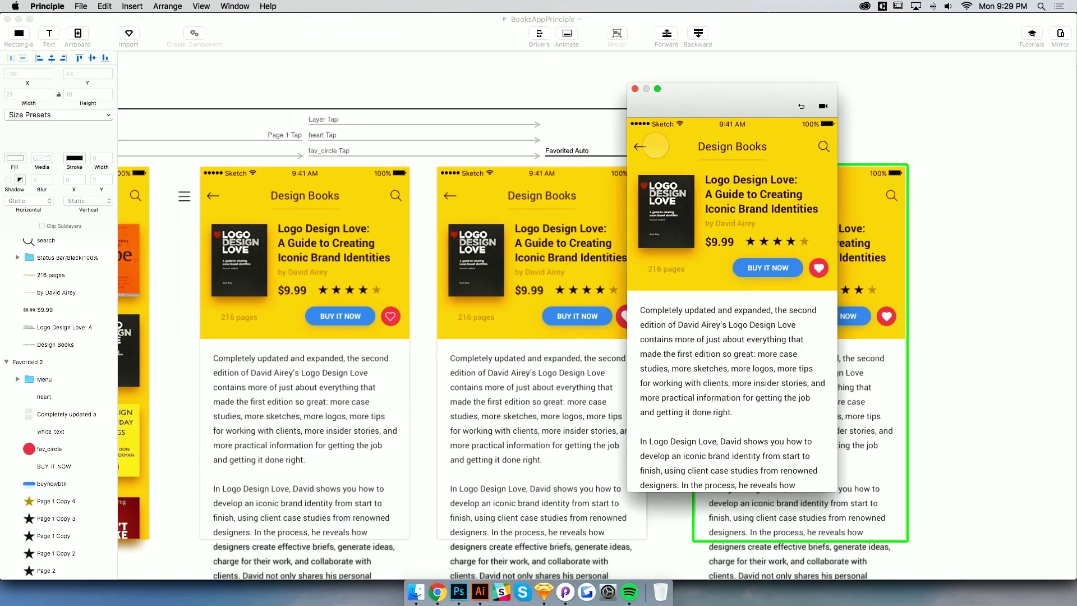
click(655, 146)
click(787, 278)
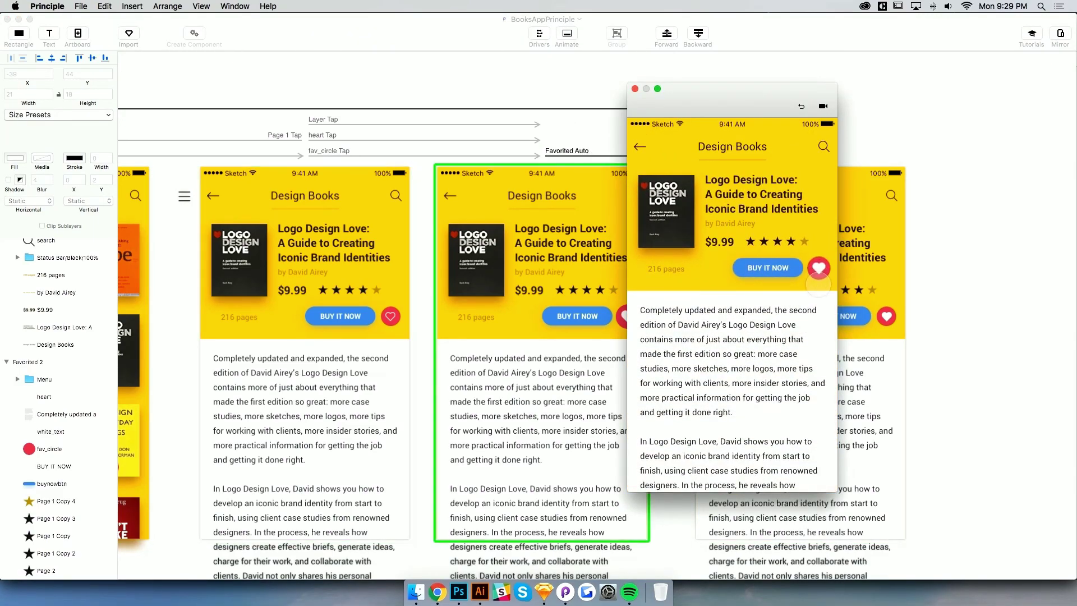
click(640, 147)
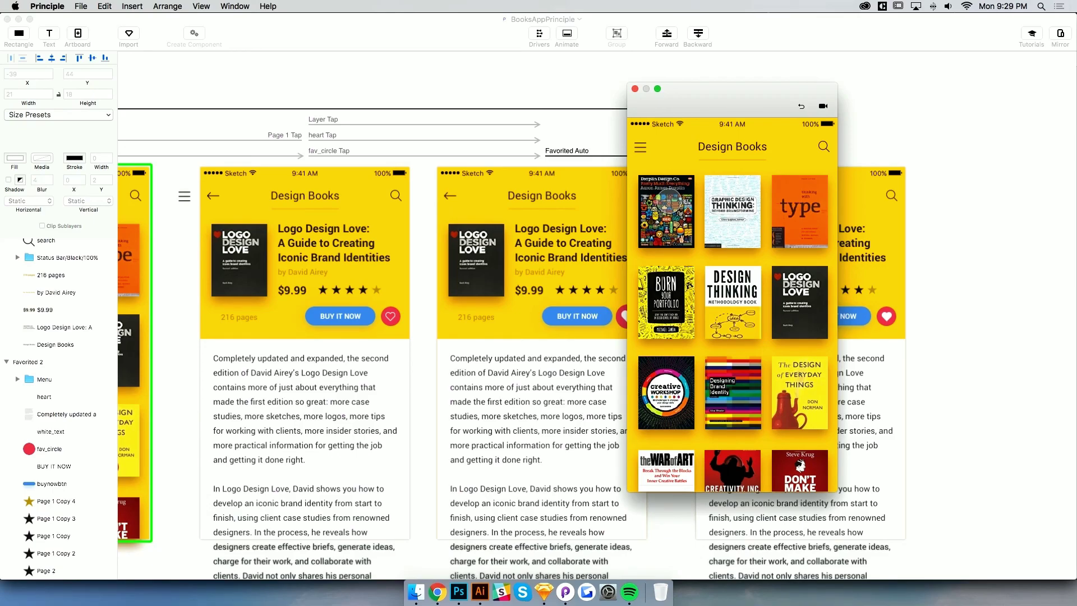
Move the preview window aside and repeatedly replay opening Logo Design Love and returning to the list, with and without favoriting it
drag(745, 105, 794, 103)
click(838, 323)
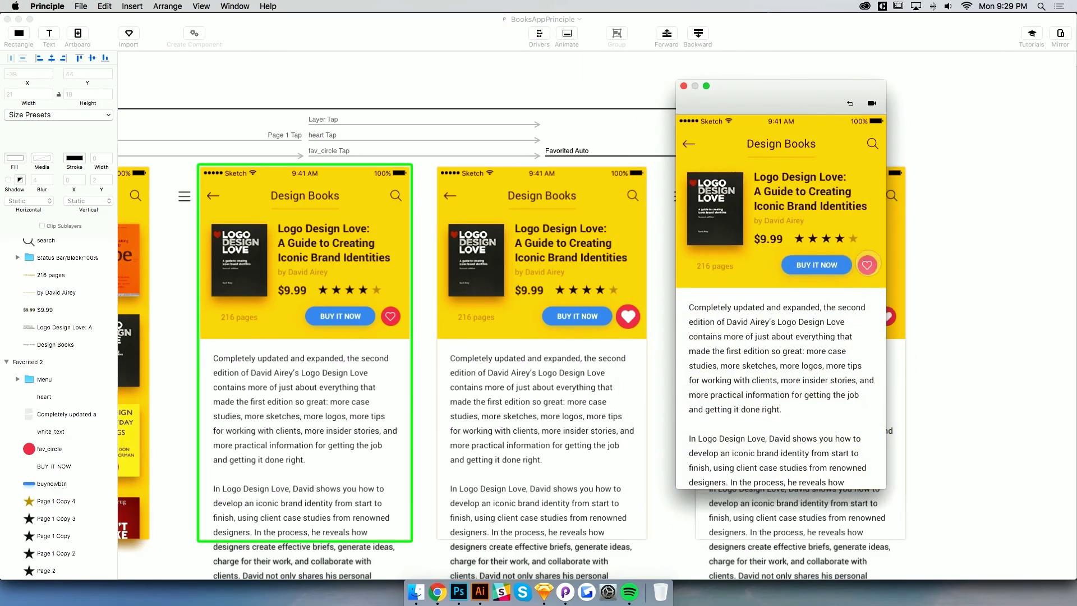
click(690, 144)
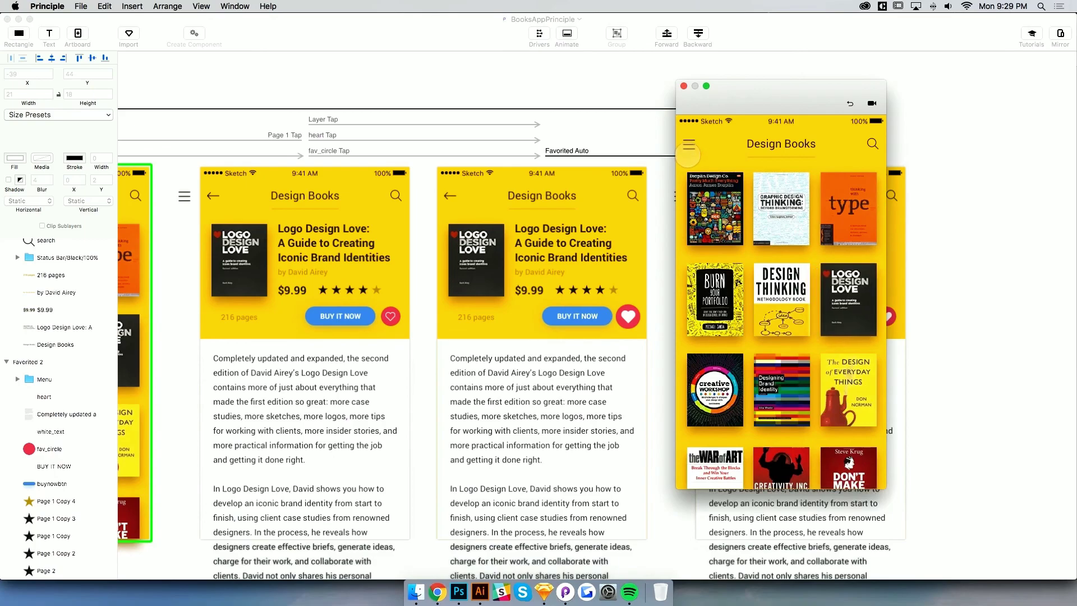
click(839, 320)
click(867, 265)
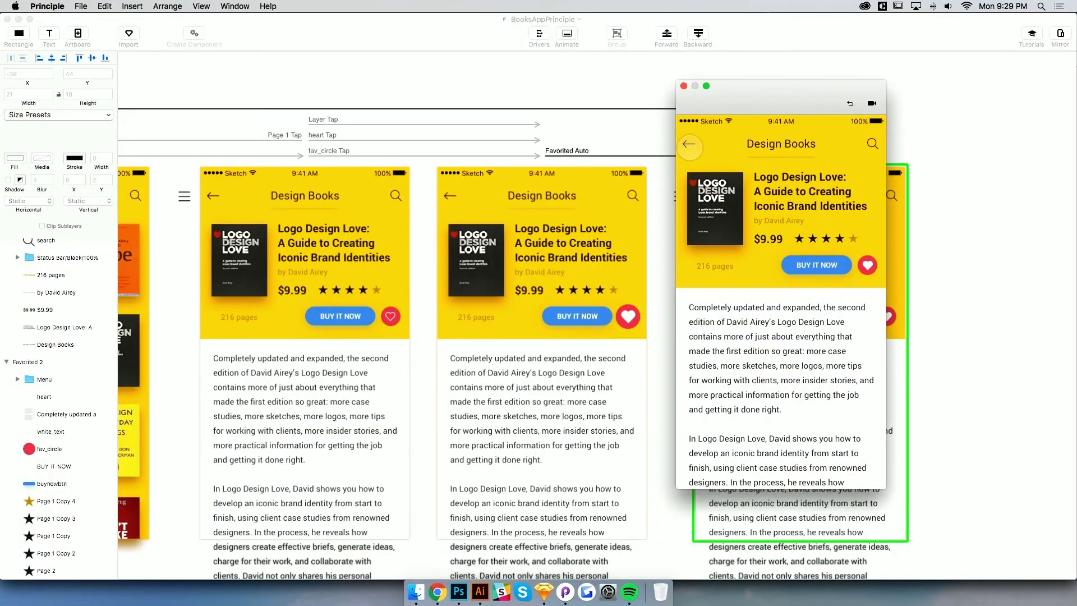
click(689, 144)
click(837, 290)
click(868, 266)
click(689, 143)
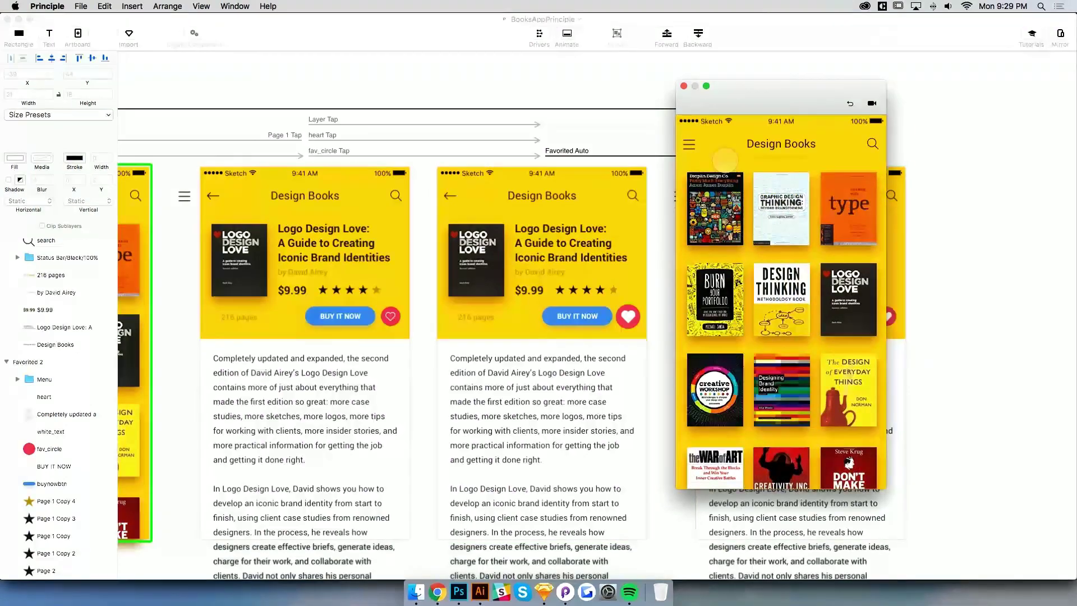